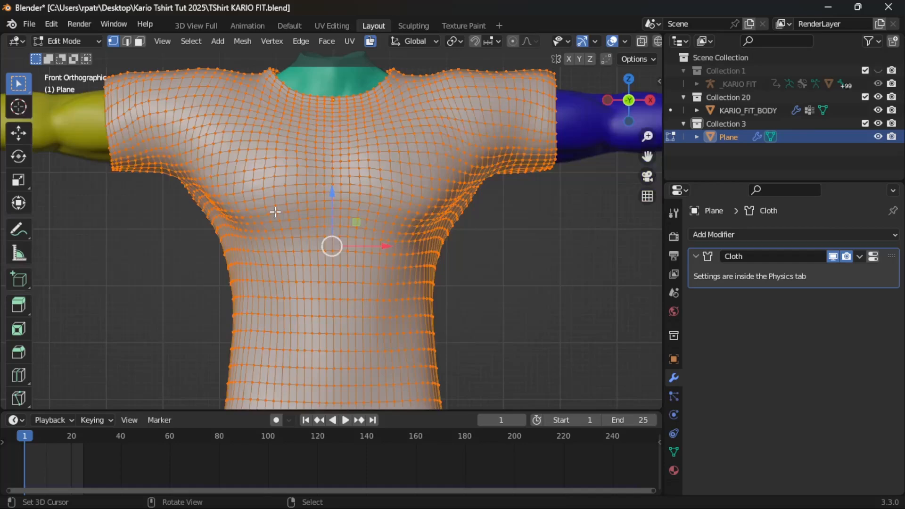
- Leave Edit Mode on the T-shirt mesh and return to Object Mode
scroll(464, 269, down, 5)
mouse_move(464, 271)
shift+middle_down()
mouse_move(477, 248)
mouse_move(473, 269)
mouse_move(387, 267)
mouse_move(478, 265)
shift+middle_up()
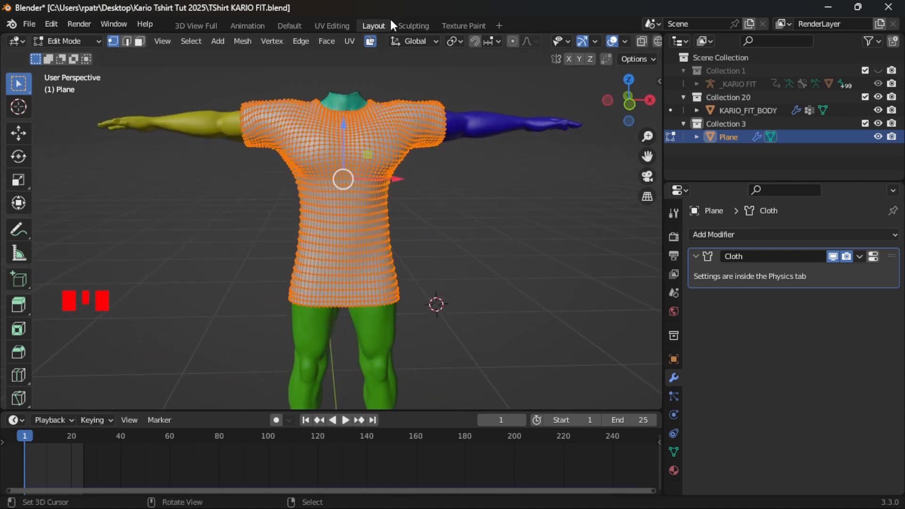
scroll(368, 300, down, 5)
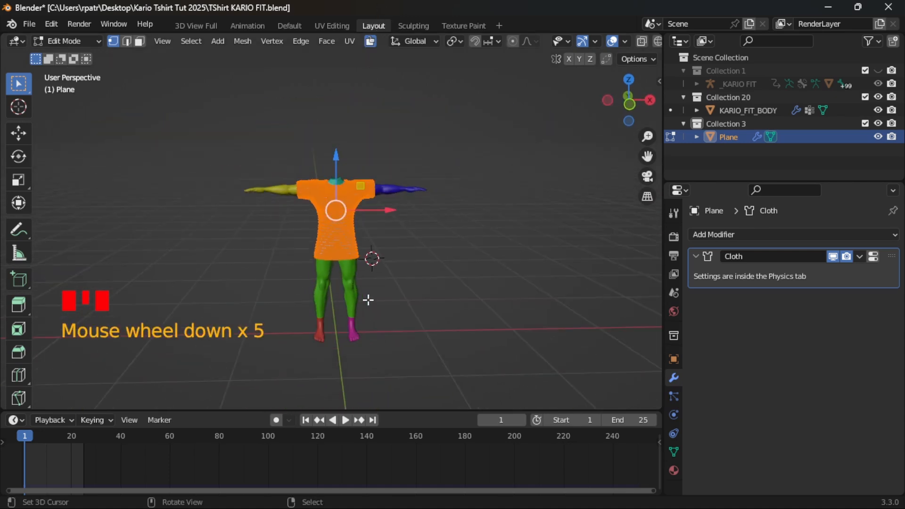
scroll(368, 300, down, 6)
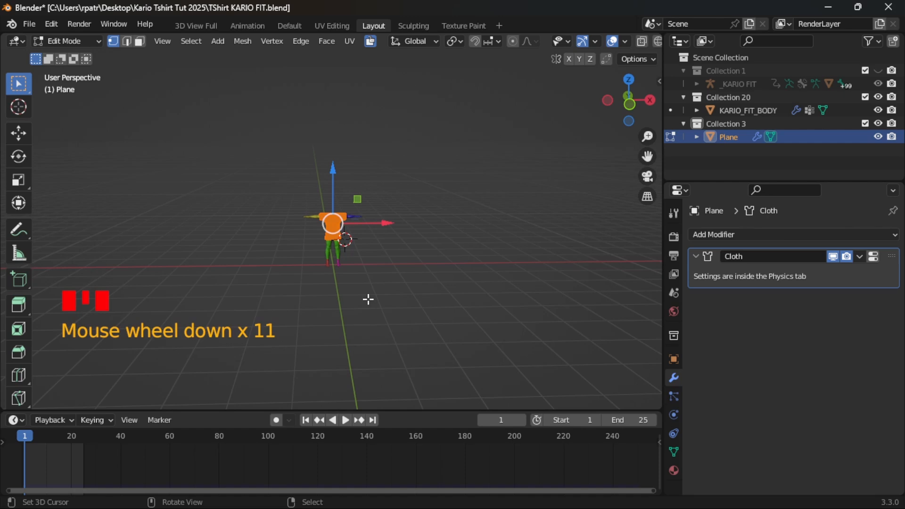
scroll(368, 299, up, 3)
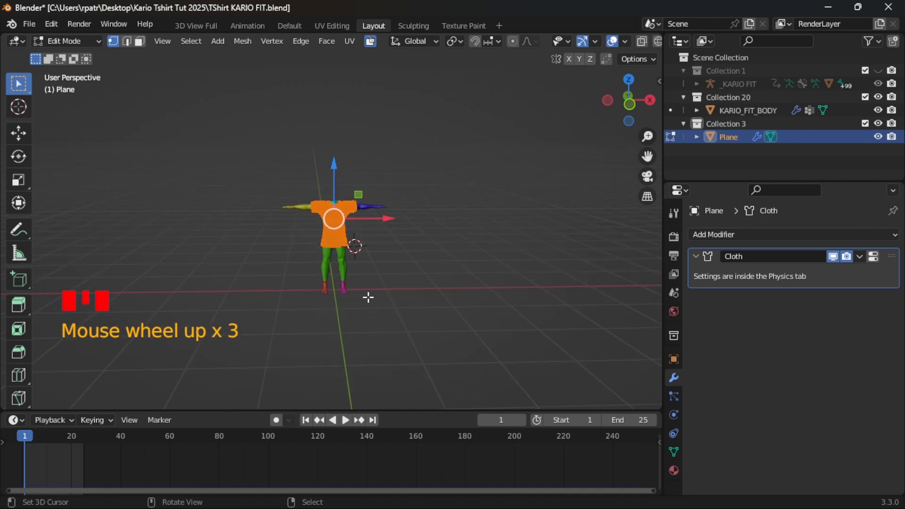
key(Tab)
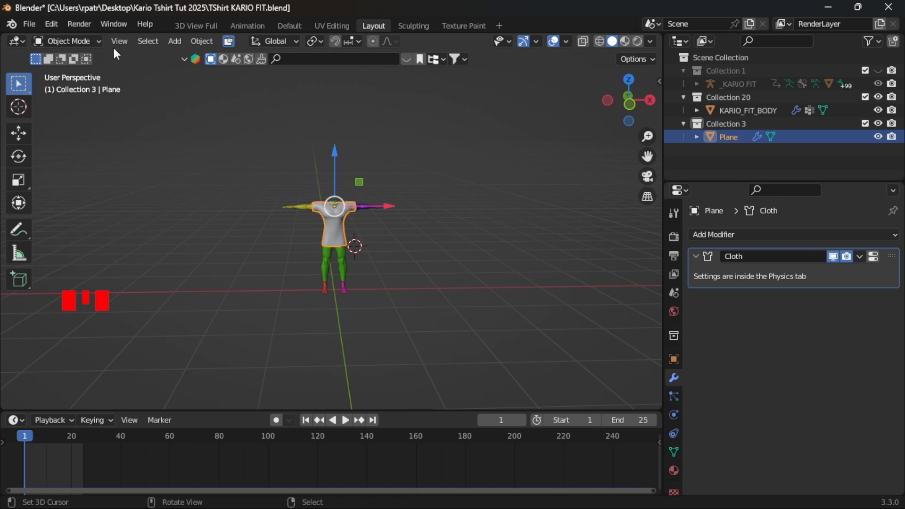
- Switch the T-shirt to Edit Mode and back to Object Mode, repeating the toggle until it ends in Object Mode
click(96, 41)
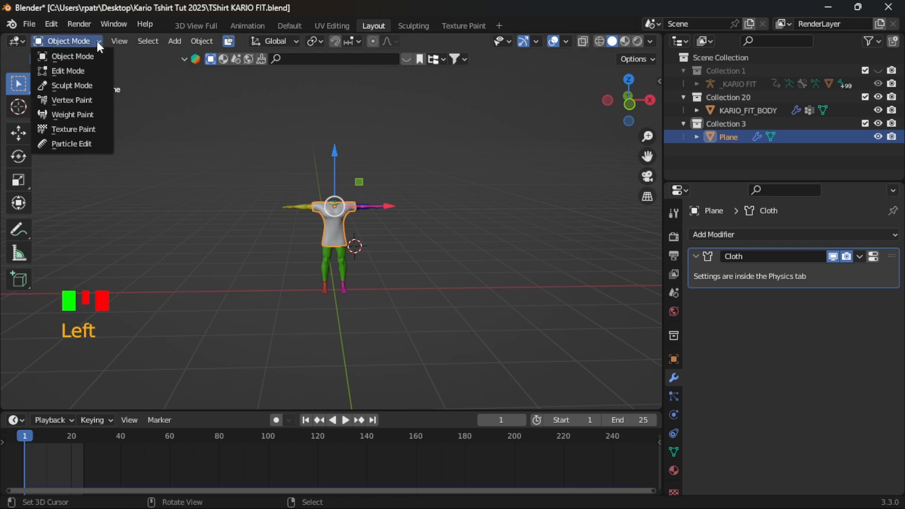
click(72, 71)
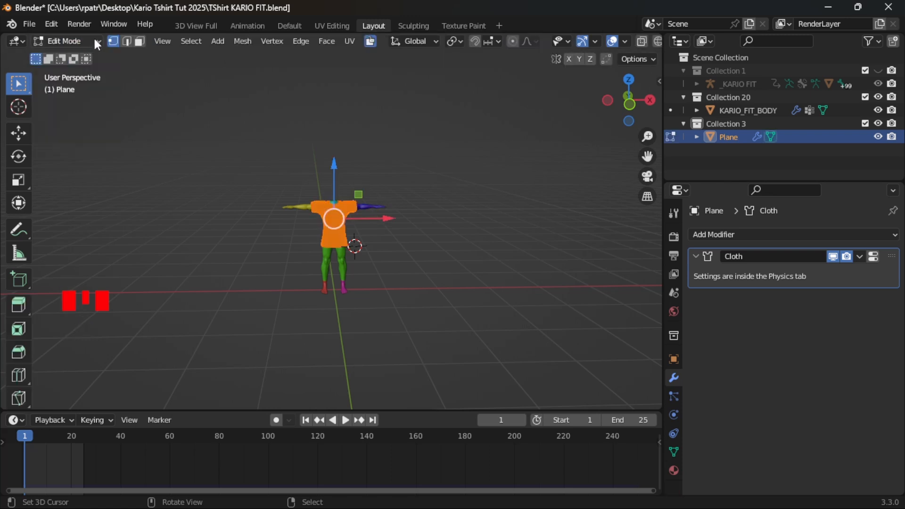
click(93, 38)
click(75, 57)
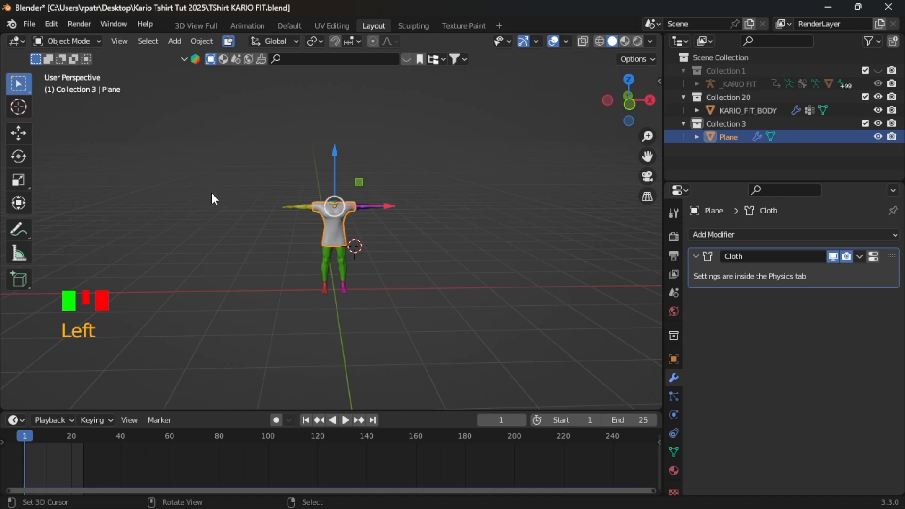
key(Tab)
key(Tab)
key(Tab)
key(Tab)
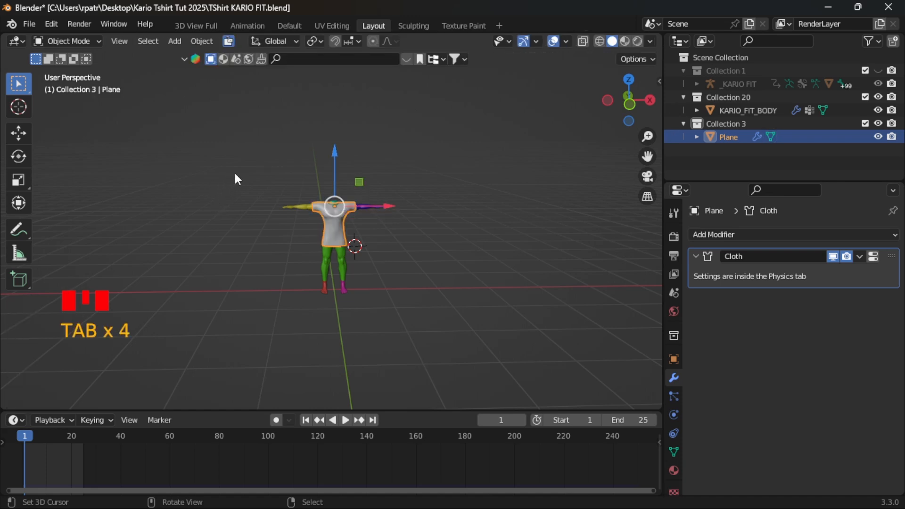
- Add a 3 Point Lights setup to the scene around the T-shirt
click(176, 41)
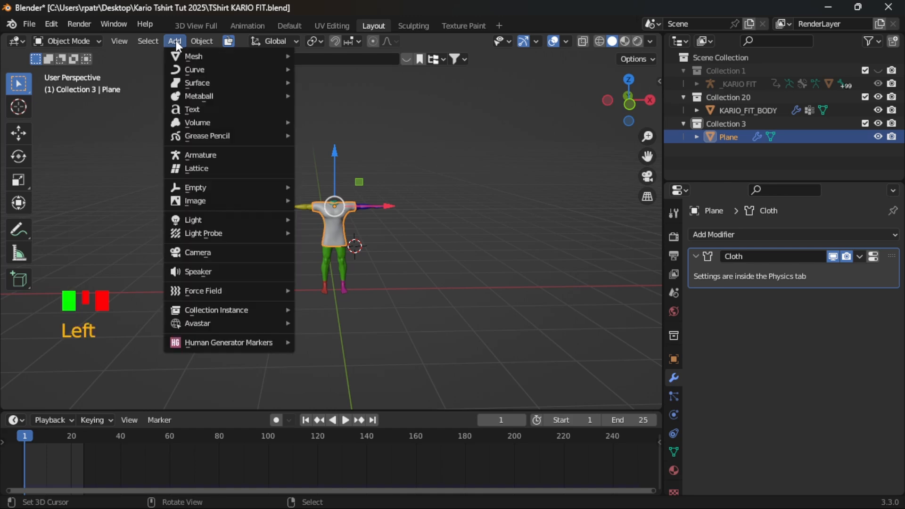
mouse_move(188, 220)
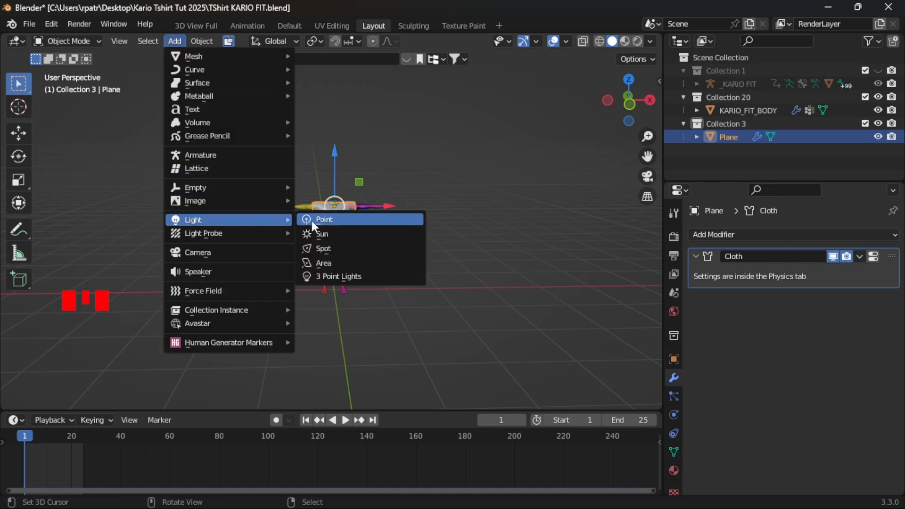
click(327, 278)
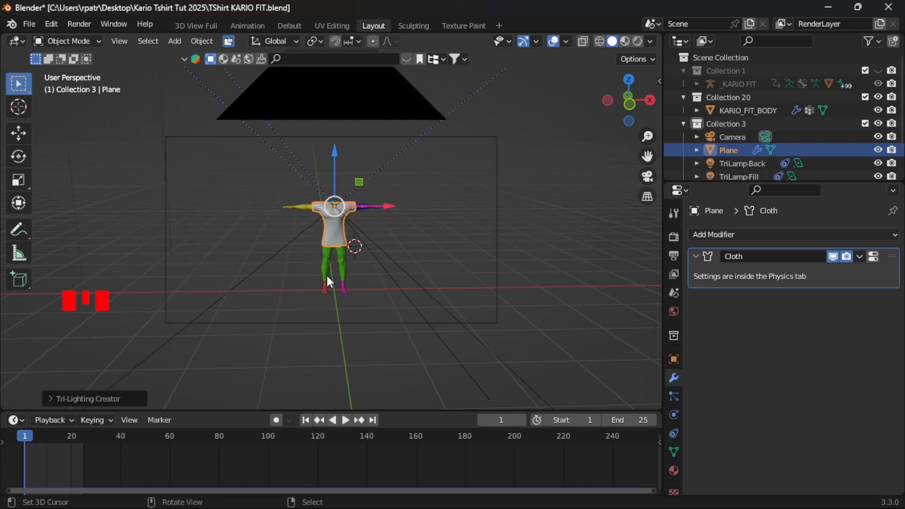
- Select the camera that came with the three-point lighting and hide it
scroll(329, 281, down, 3)
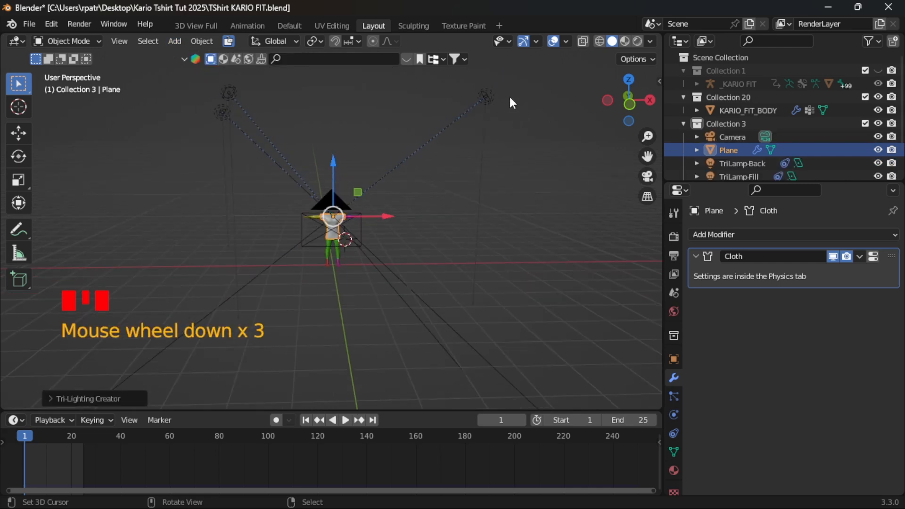
scroll(357, 234, up, 2)
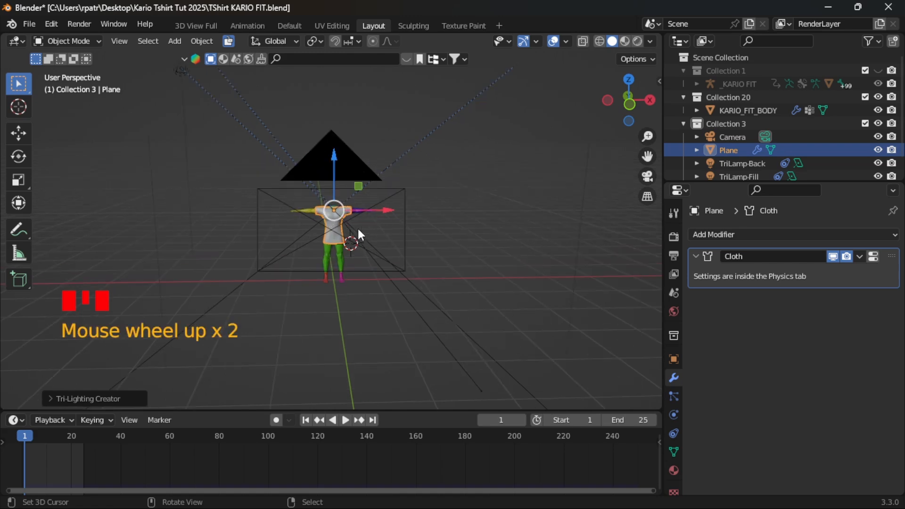
middle_drag(358, 234, 309, 235)
scroll(307, 234, down, 3)
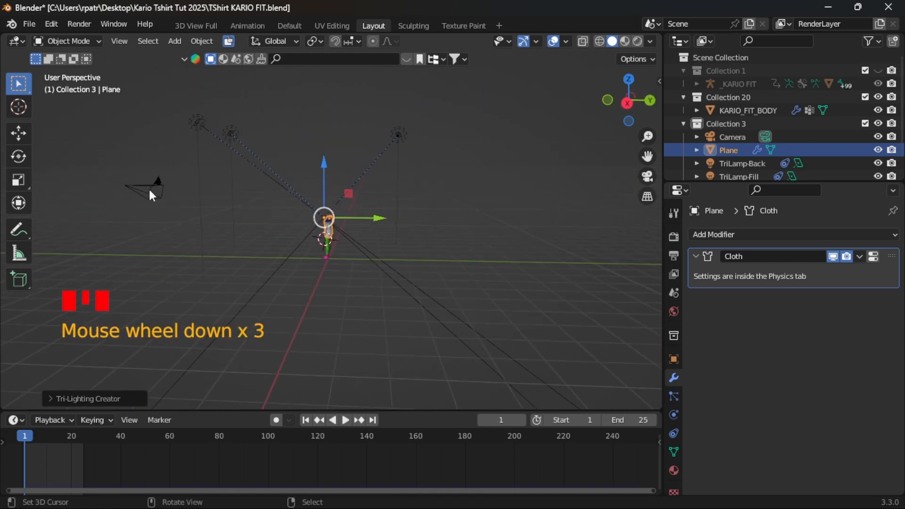
right_click(155, 187)
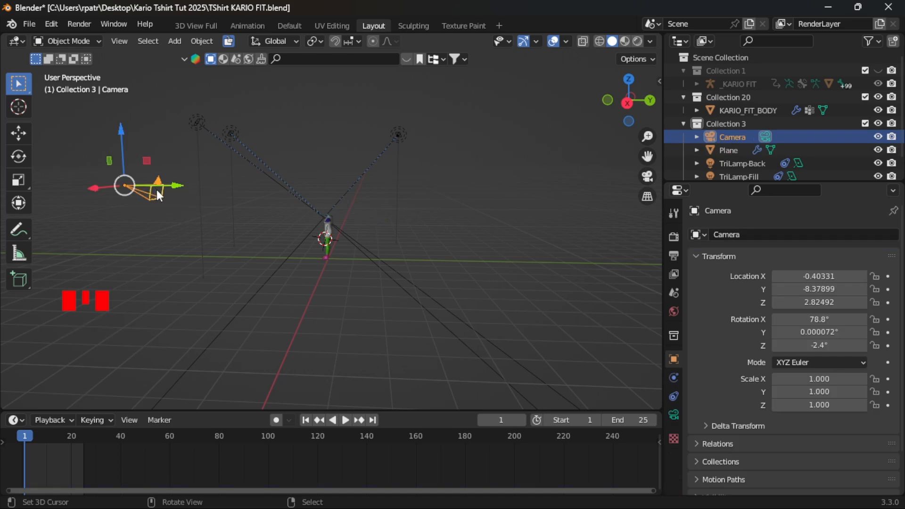
key(h)
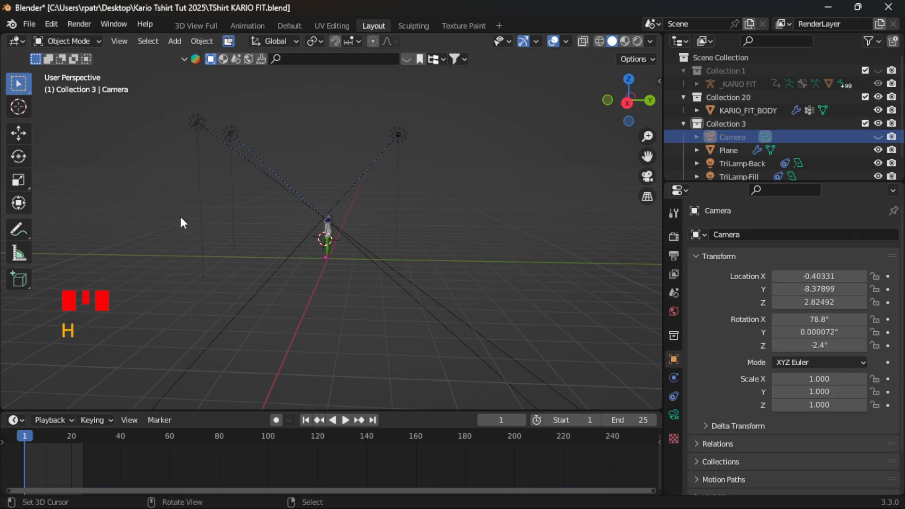
- Select the T-shirt from the front view and open it in Edit Mode in the UV Editing workspace
key(KP_1)
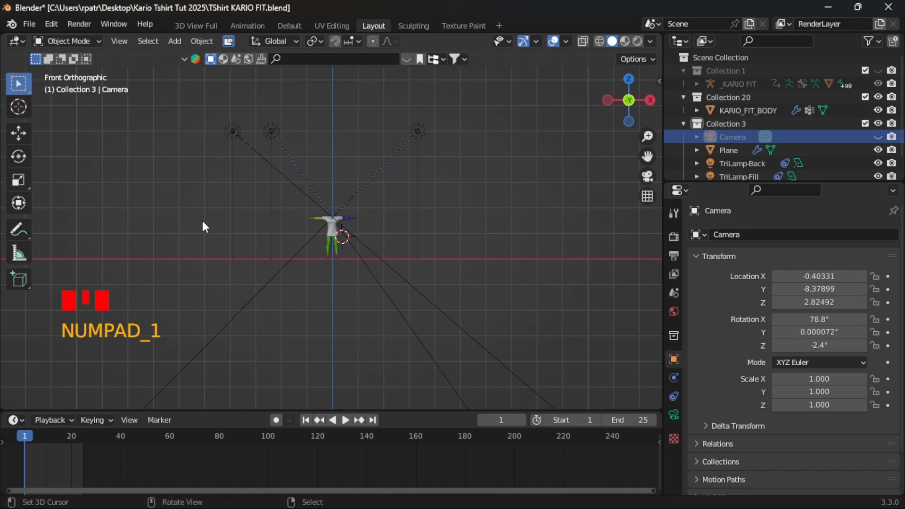
scroll(311, 275, up, 8)
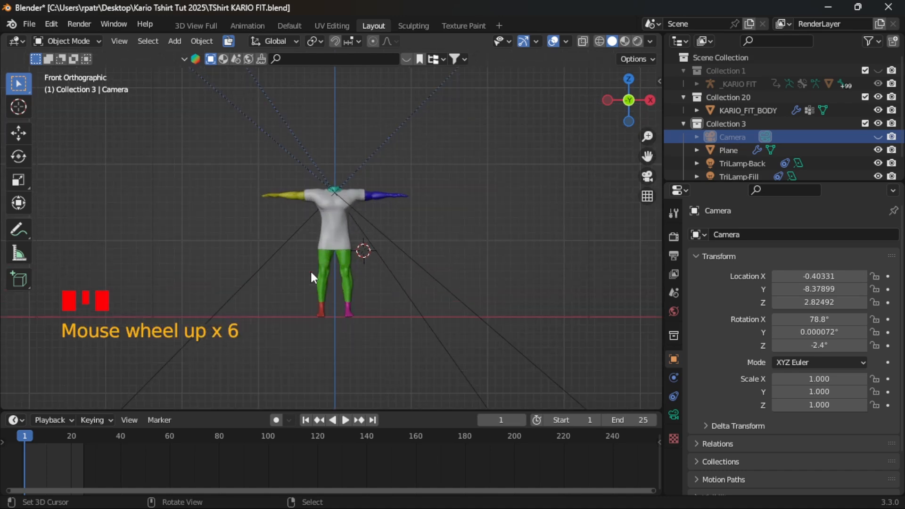
scroll(312, 275, up, 1)
scroll(311, 274, down, 8)
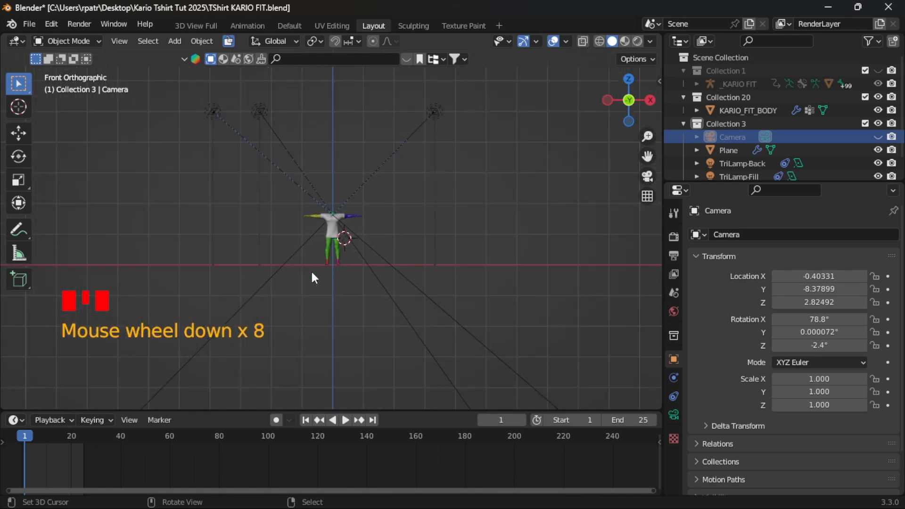
scroll(314, 278, up, 9)
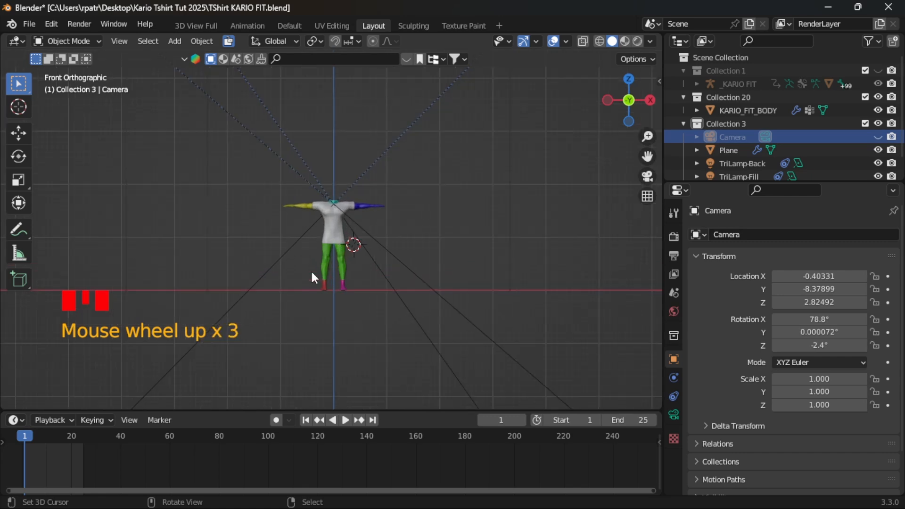
scroll(313, 273, down, 1)
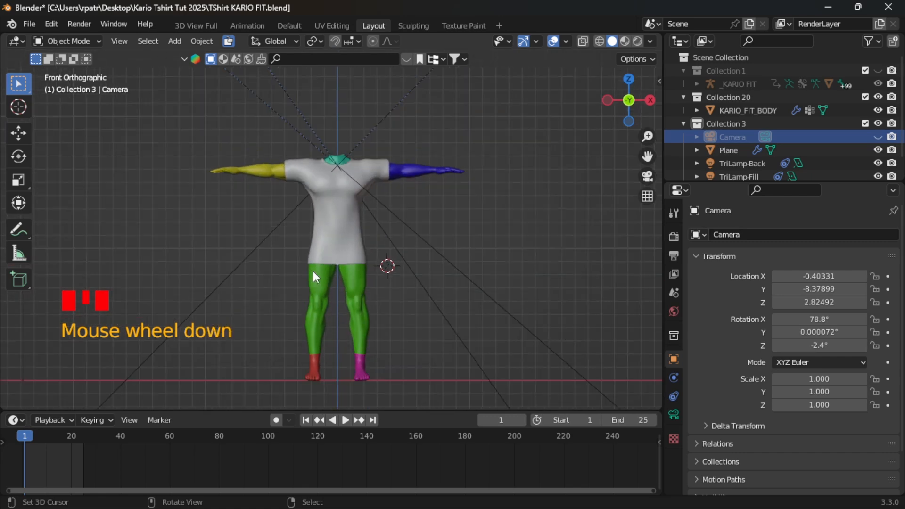
right_click(336, 235)
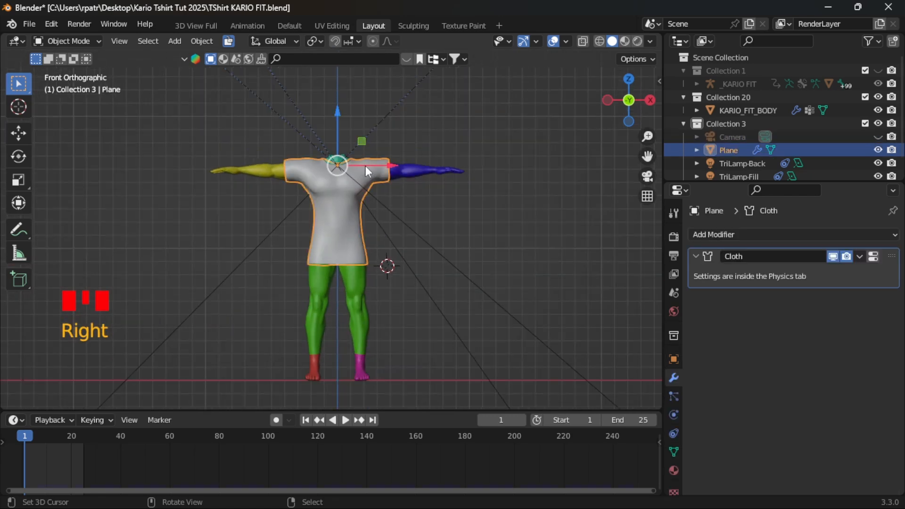
click(332, 25)
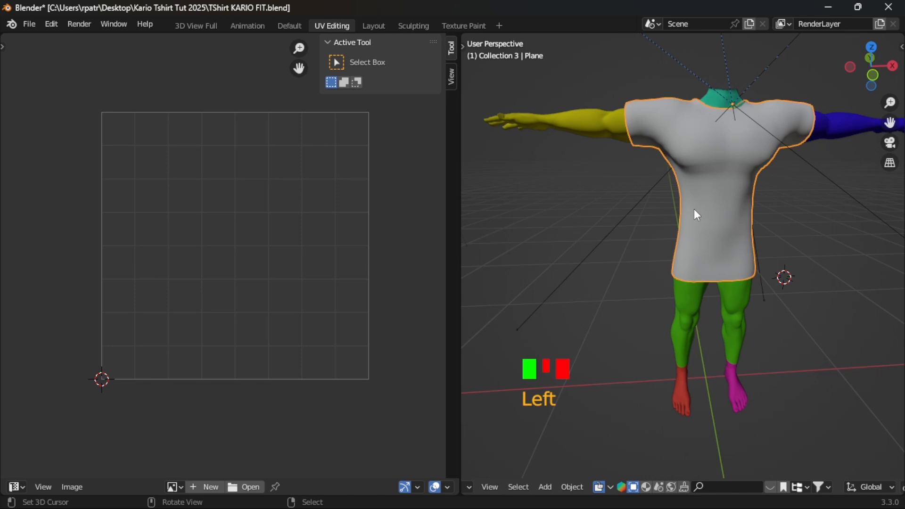
key(Tab)
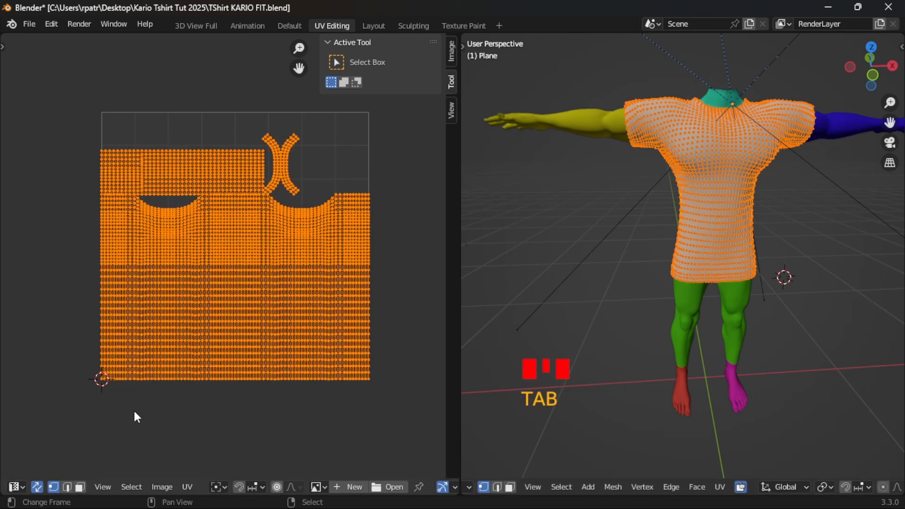
- Switch the UV area to the Image Editor and back to the UV Editor
click(19, 486)
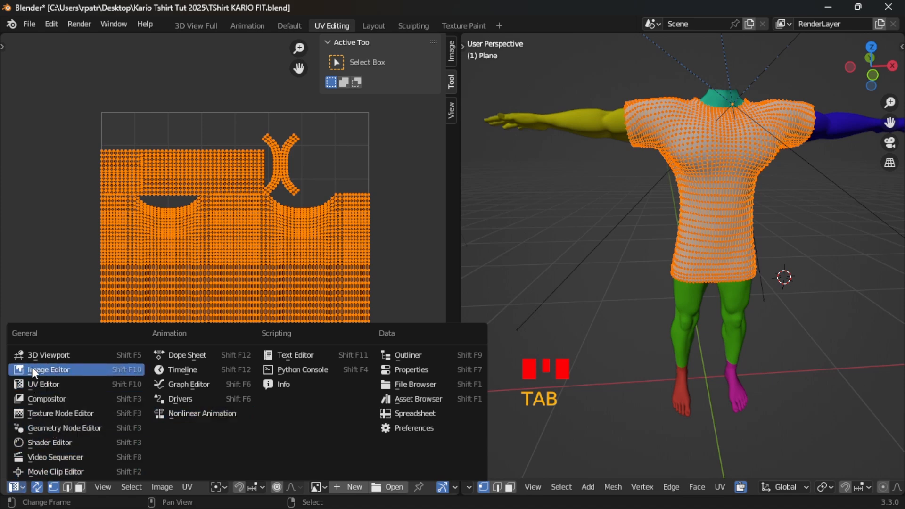
click(19, 487)
click(19, 485)
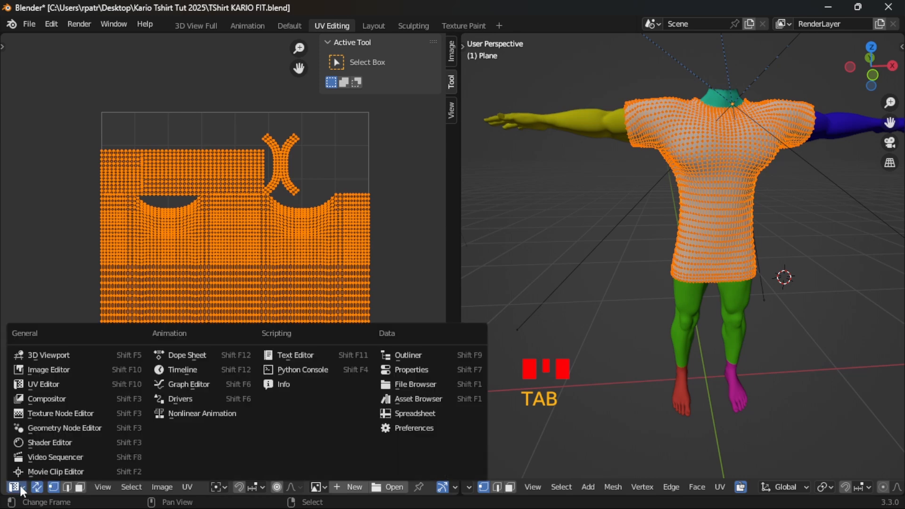
click(45, 371)
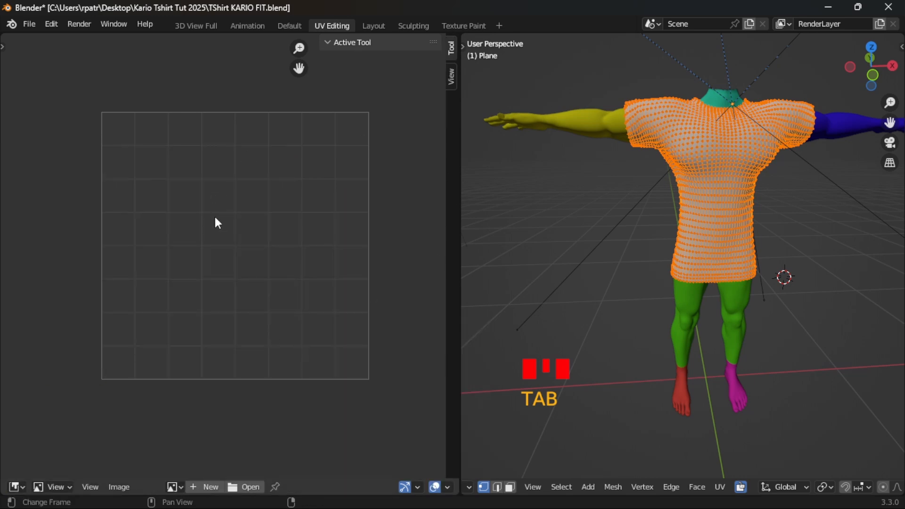
click(21, 486)
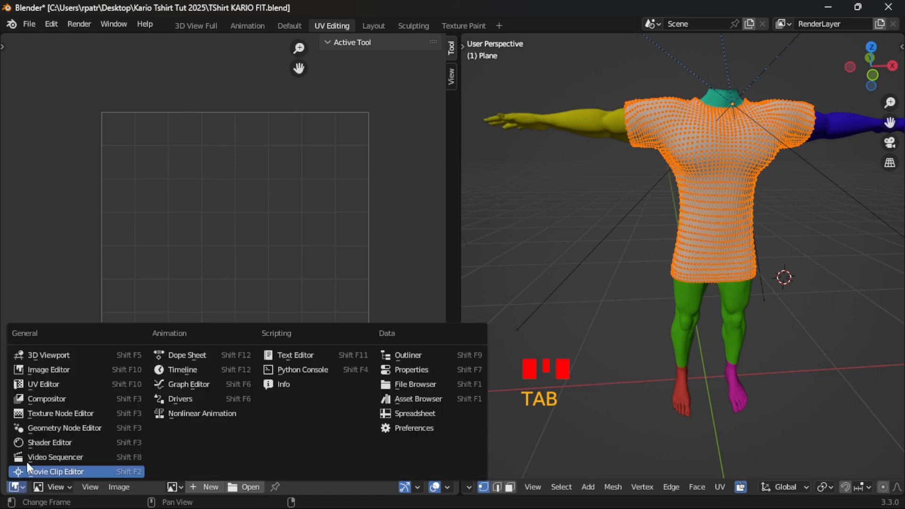
click(34, 385)
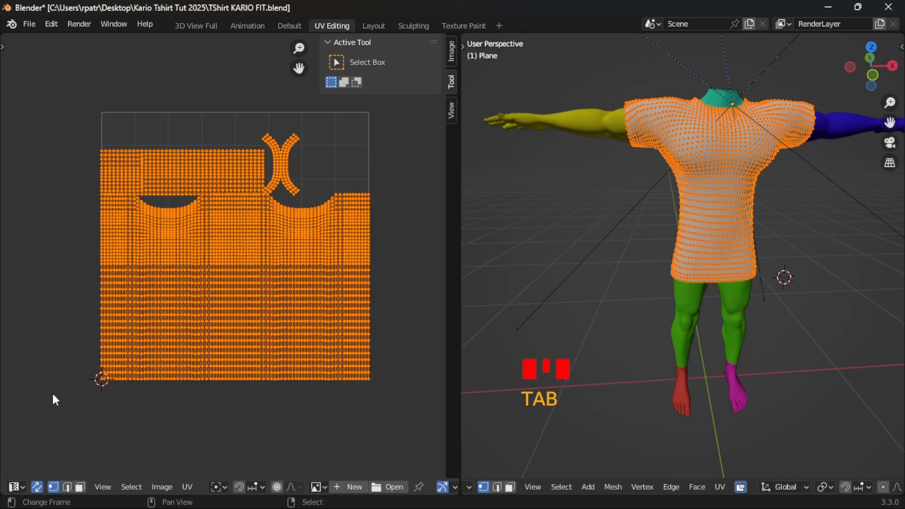
- Toggle UV sync selection off and on, and cycle the select mode through edge and face back to vertex
click(37, 487)
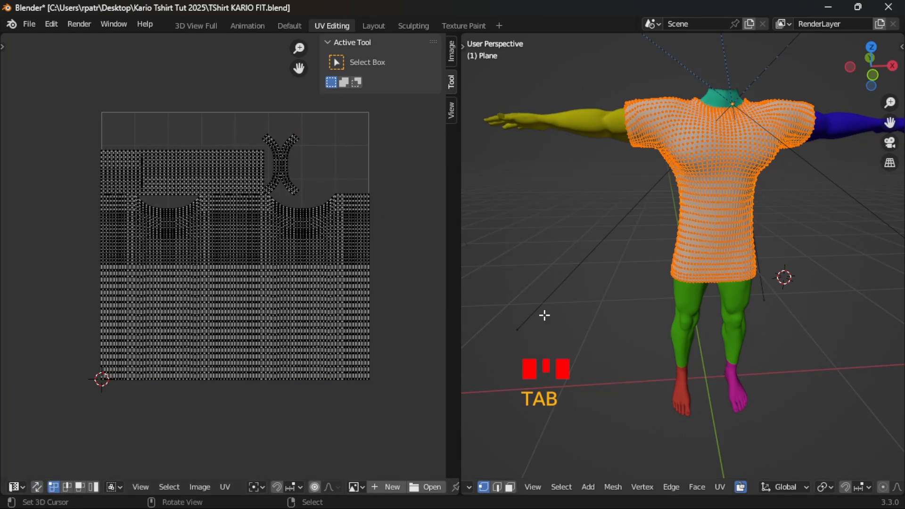
click(37, 488)
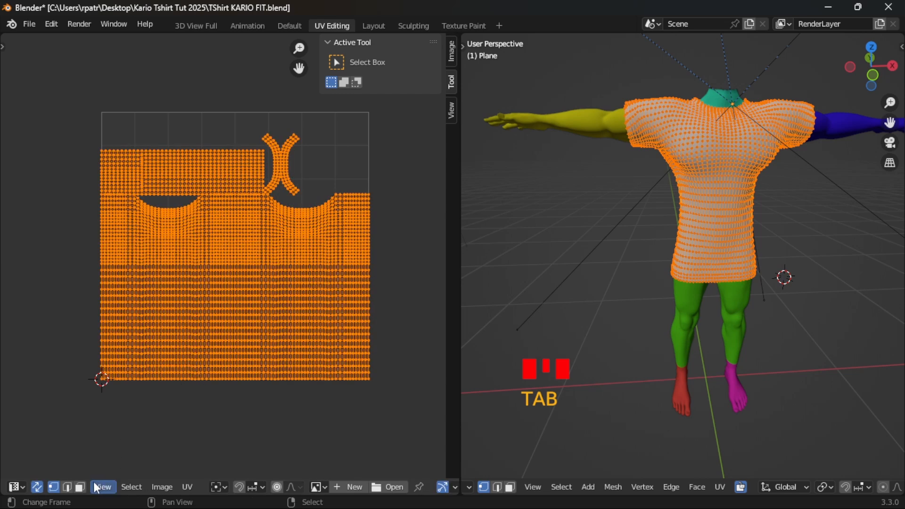
click(66, 486)
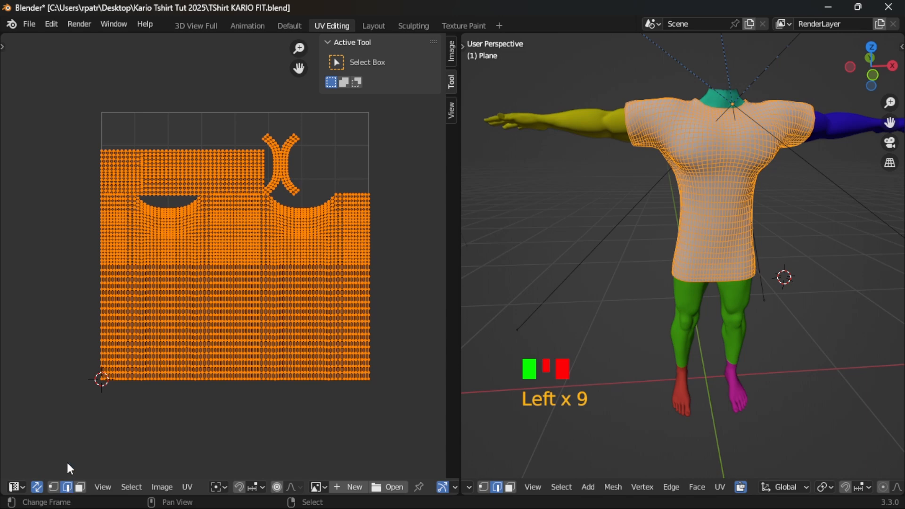
click(79, 488)
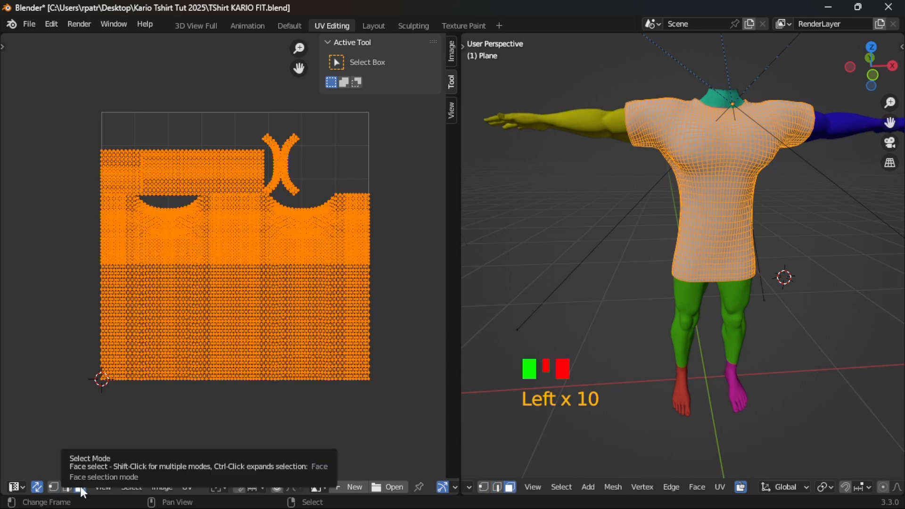
click(54, 487)
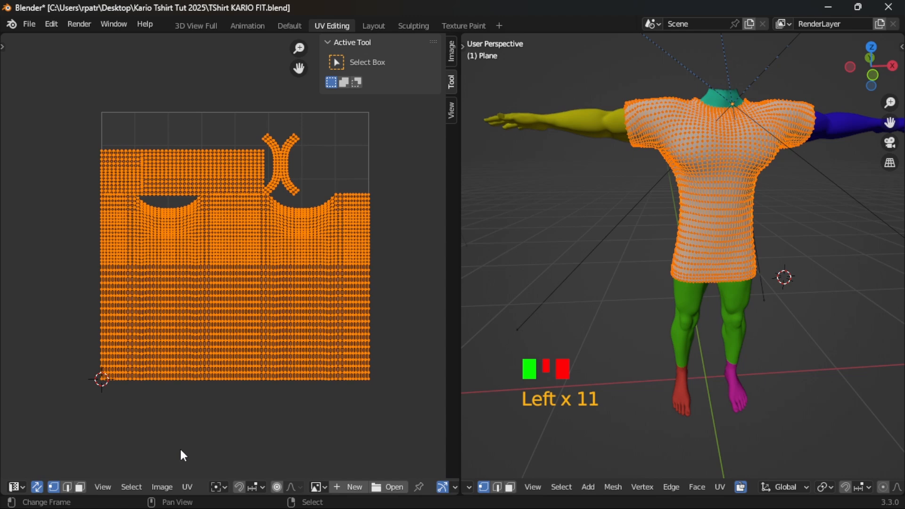
- Generate seams from the UV islands of the fully selected T-shirt mesh and check the garment in the 3D view
mouse_move(416, 507)
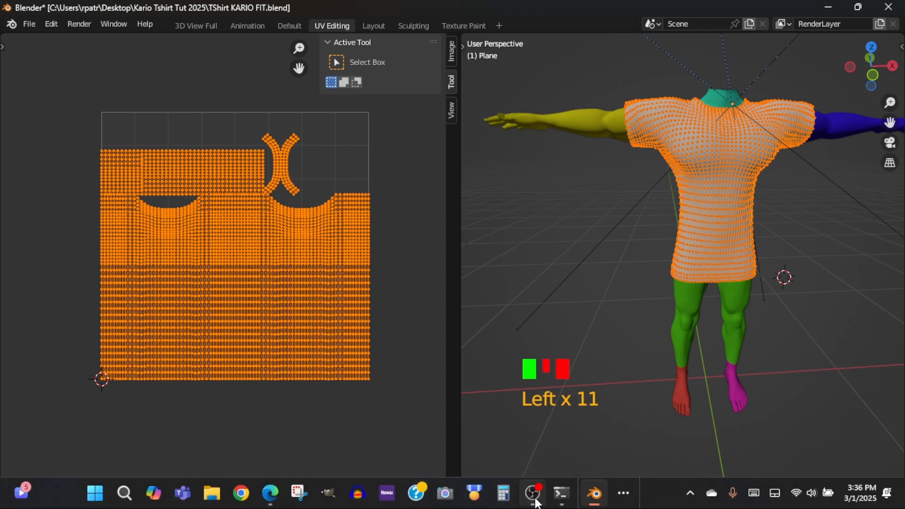
click(595, 494)
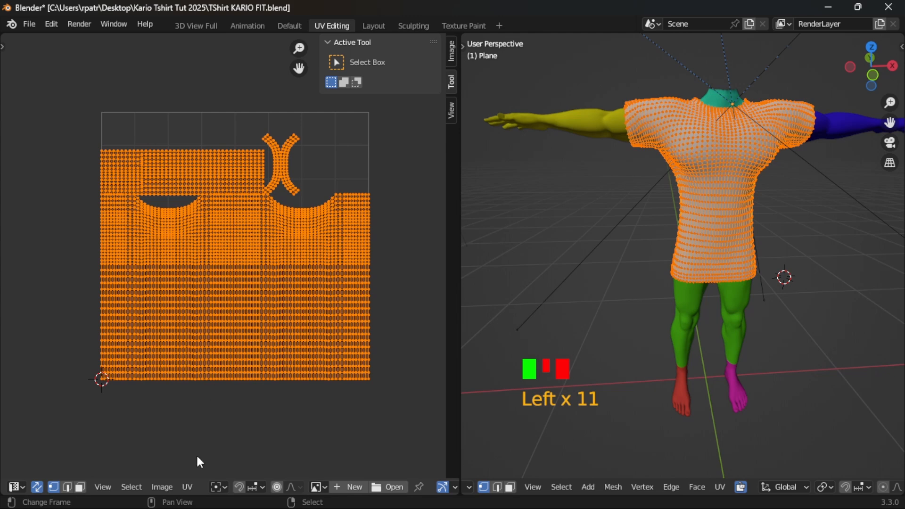
click(188, 485)
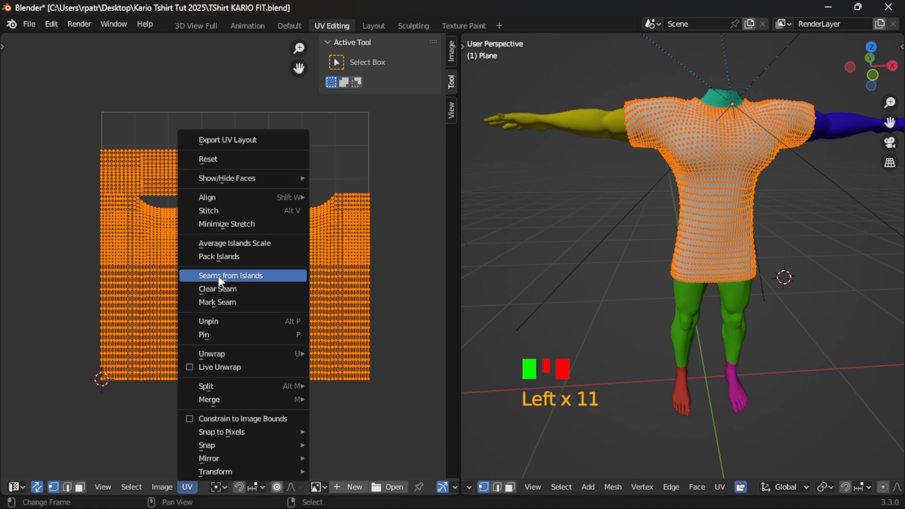
click(250, 276)
middle_drag(660, 240, 719, 252)
scroll(703, 253, up, 3)
scroll(658, 203, down, 2)
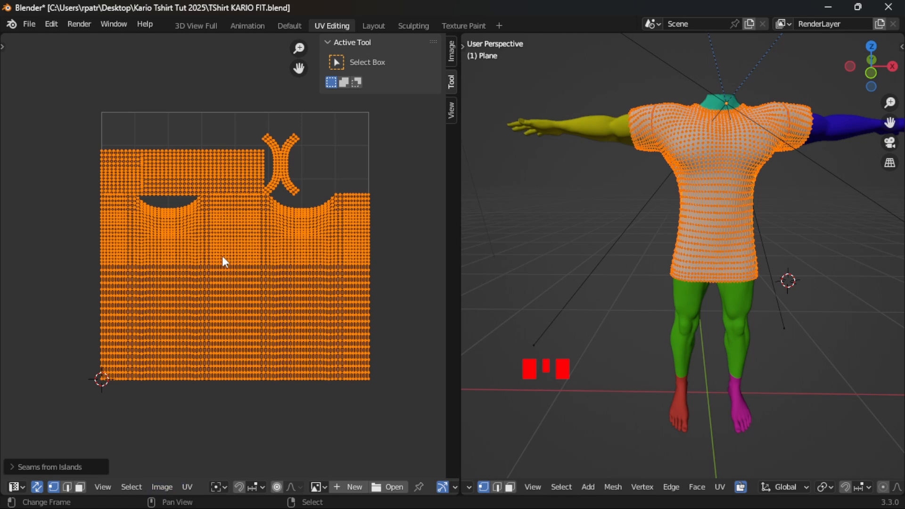
- Start exporting the UV layout and take the output file name from the existing TShirt KARIO FIT.blend file
click(188, 487)
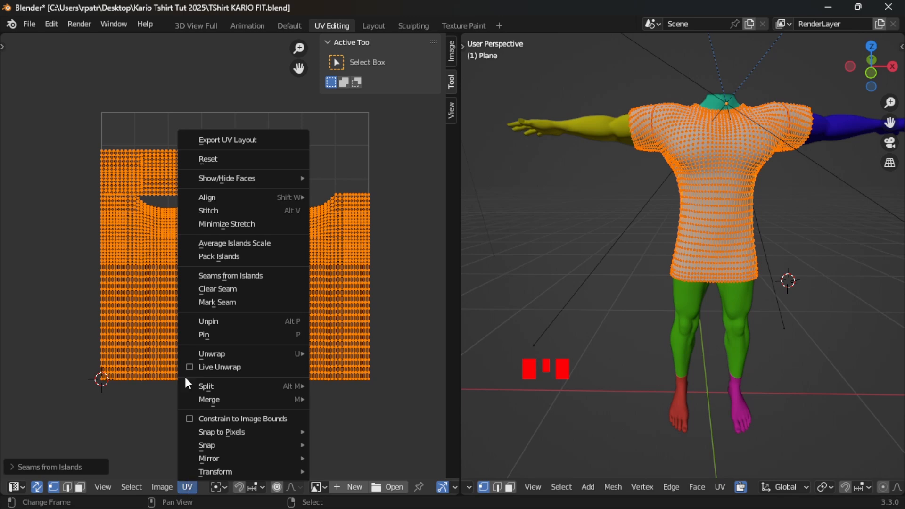
click(187, 487)
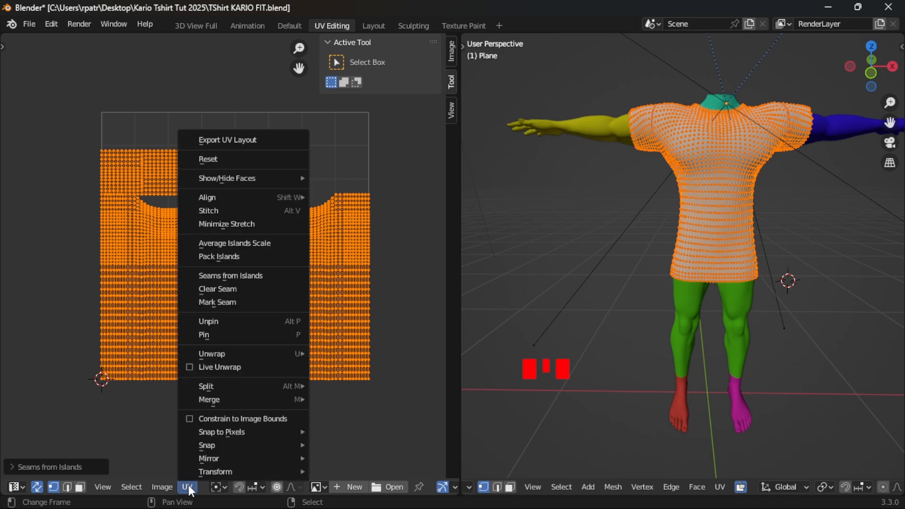
click(251, 140)
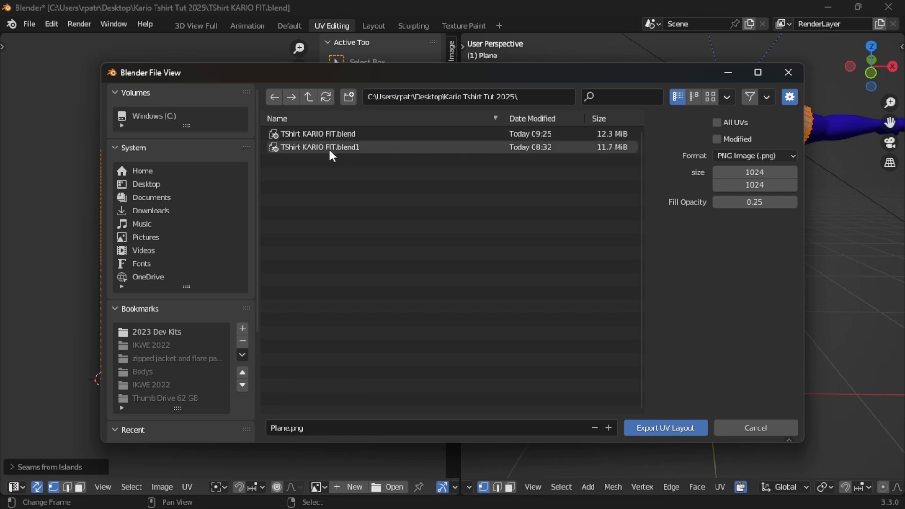
click(281, 428)
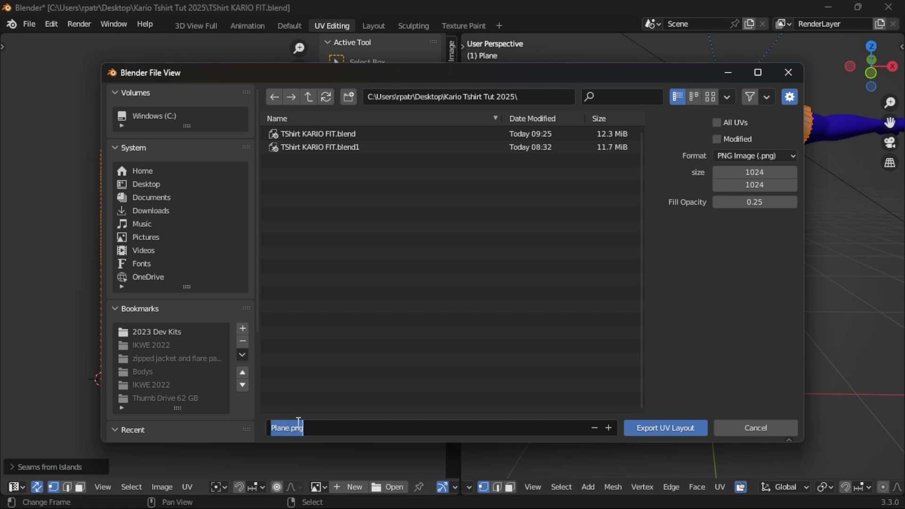
click(310, 134)
click(361, 428)
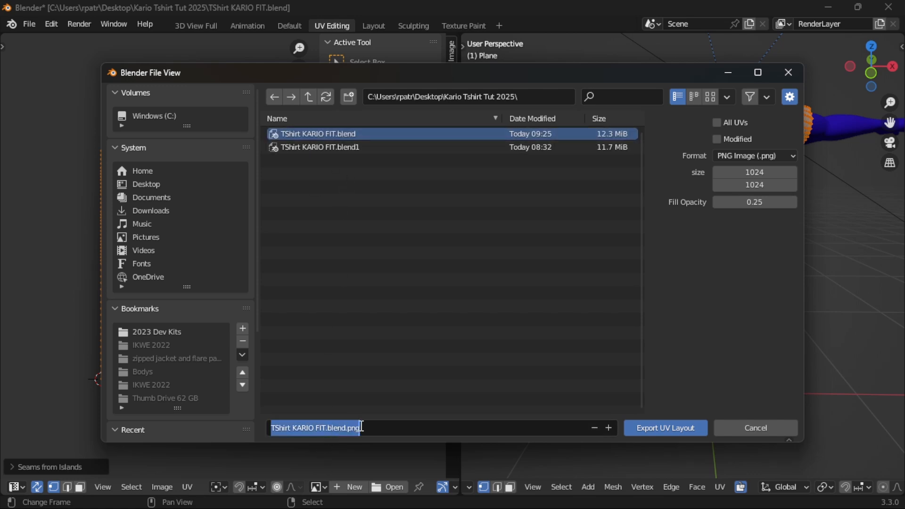
- Change the output file name to TShirt KARIO FIT UV.png and export the UV layout as a PNG
click(348, 428)
double_click(349, 428)
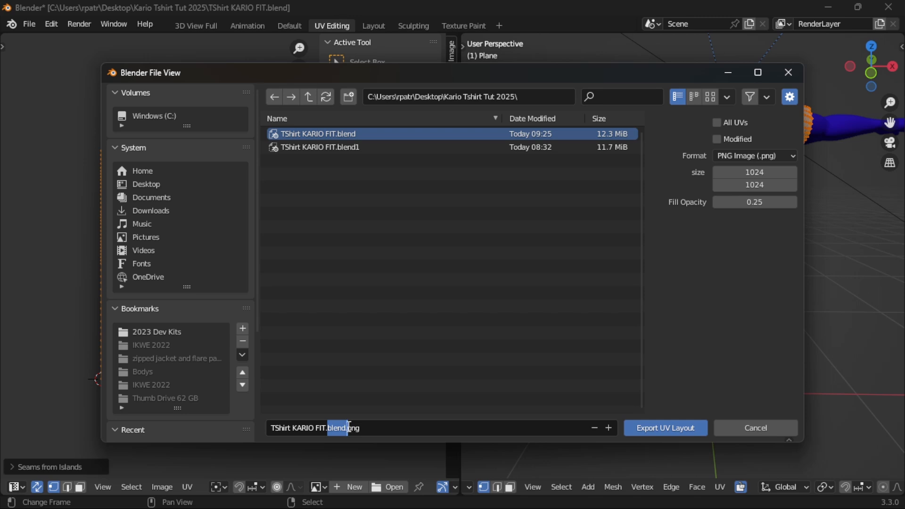
key(BackSpace)
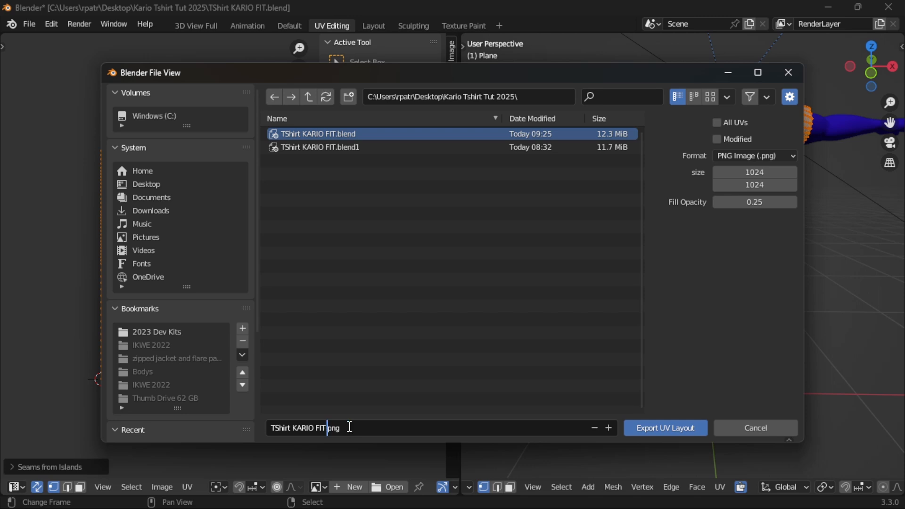
text(UV)
click(353, 428)
click(337, 428)
text(.)
click(382, 431)
click(655, 429)
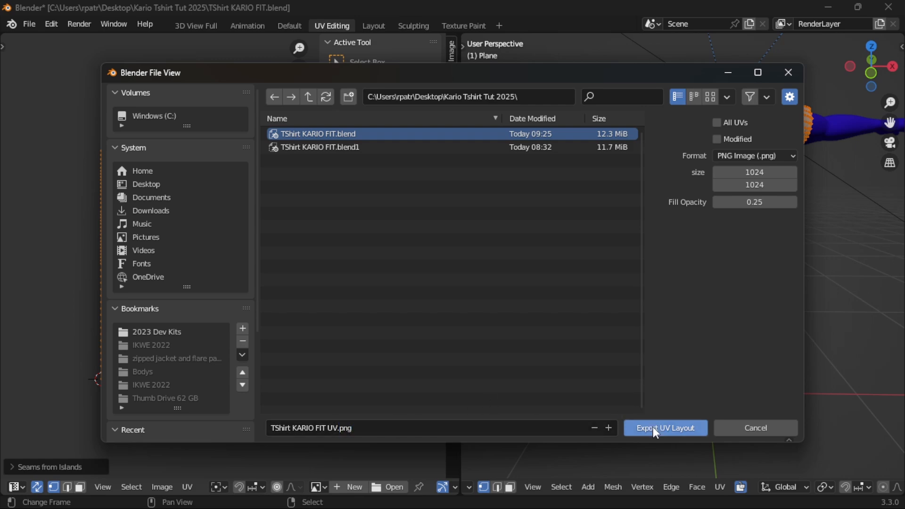
click(653, 428)
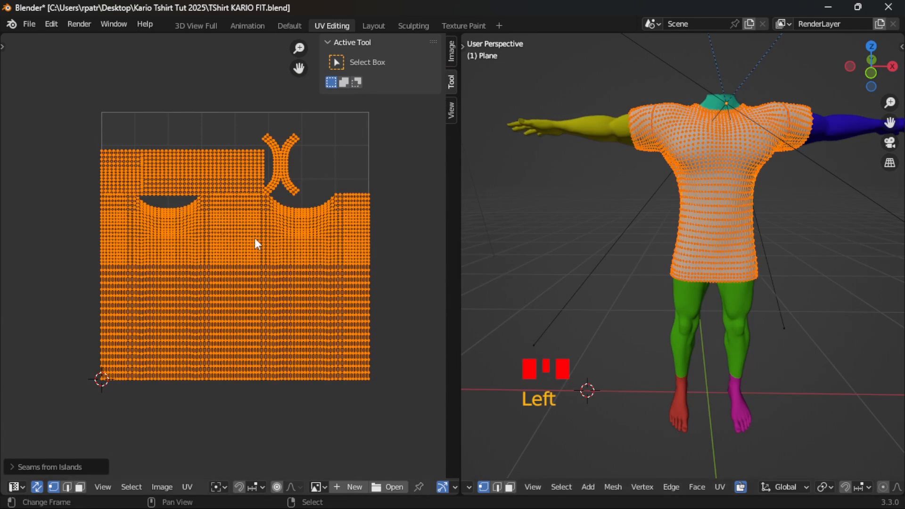
- Create a new blank 1024 x 1024 px image named T-Shirt Base behind the UV layout
click(161, 486)
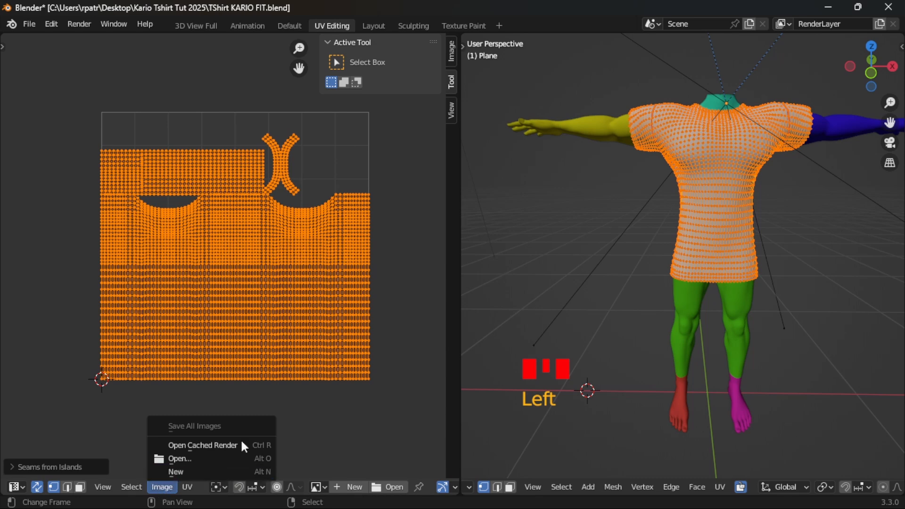
click(160, 487)
click(180, 470)
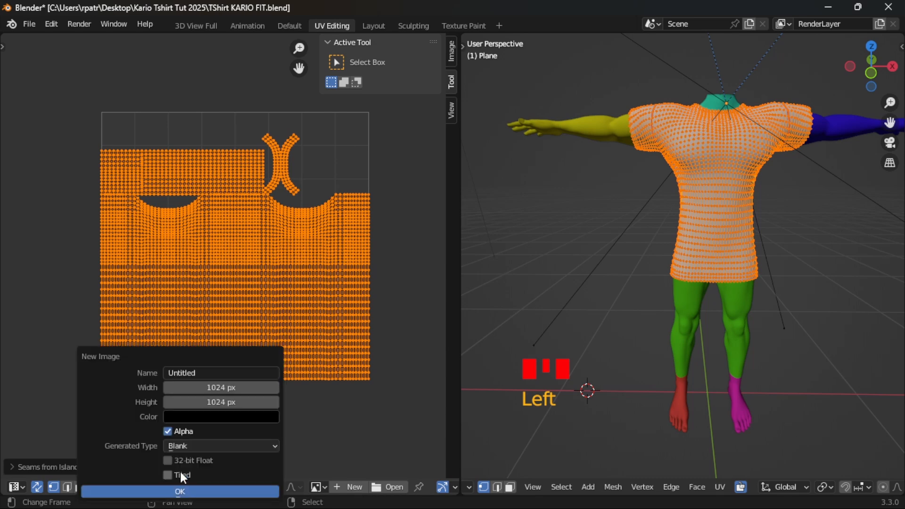
click(204, 372)
text(-Shirt Base)
click(180, 492)
scroll(240, 322, down, 1)
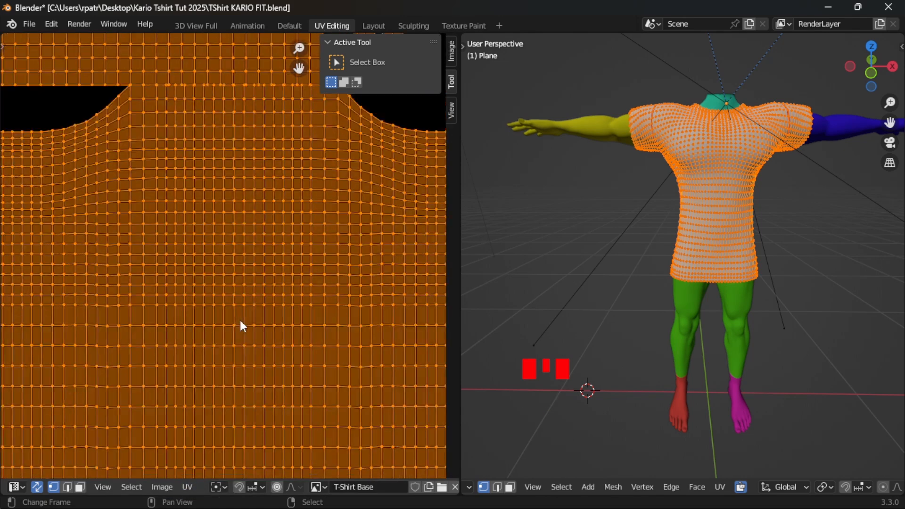
scroll(239, 321, down, 5)
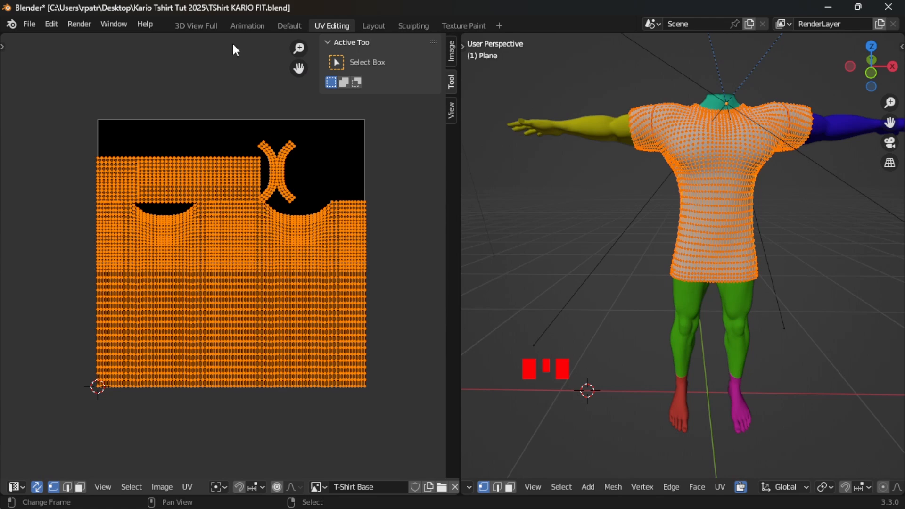
- Switch to the Layout workspace and apply the T-shirt's Cloth modifier in Object Mode
click(373, 26)
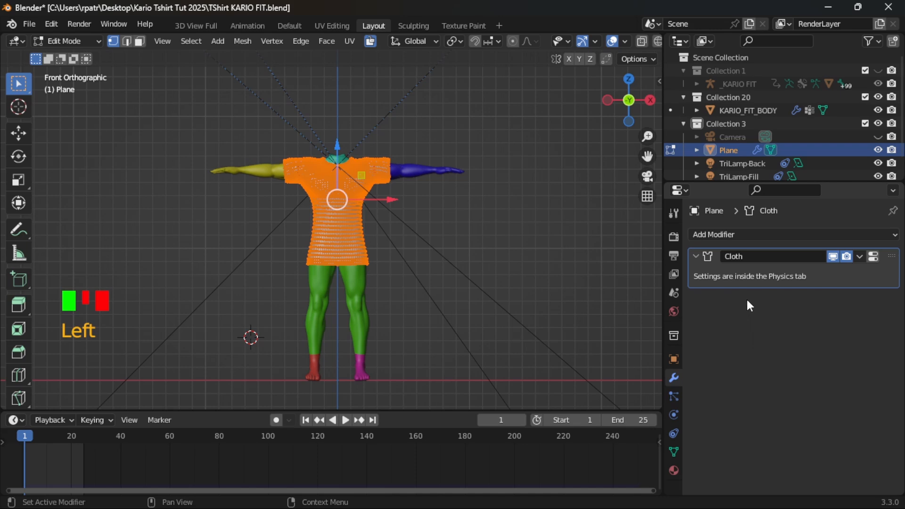
click(308, 418)
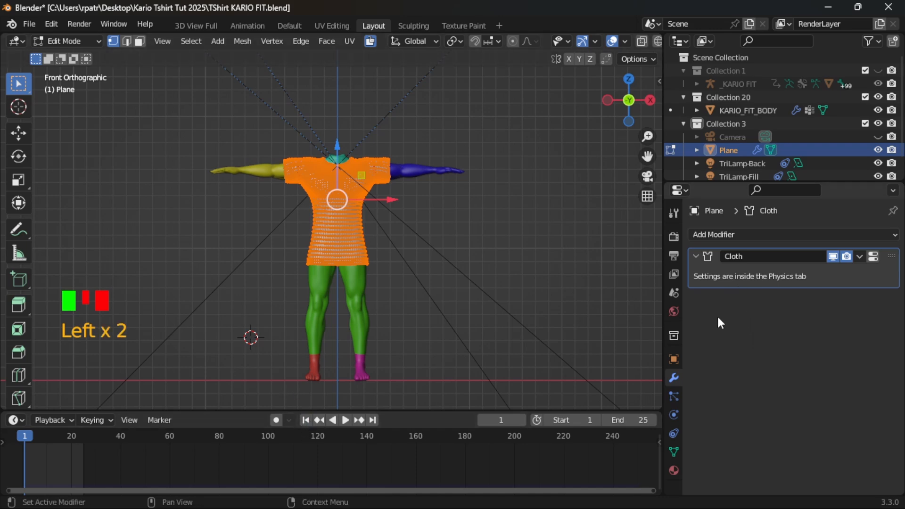
click(861, 256)
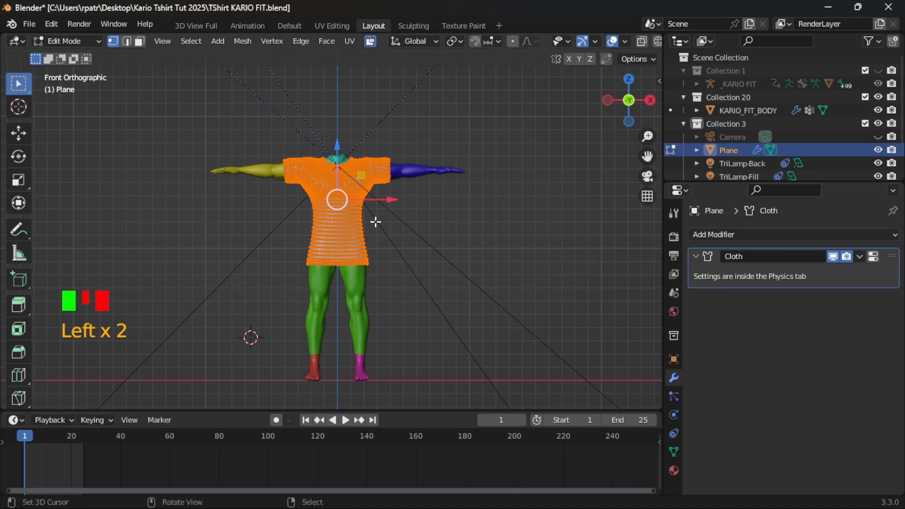
key(Tab)
click(862, 255)
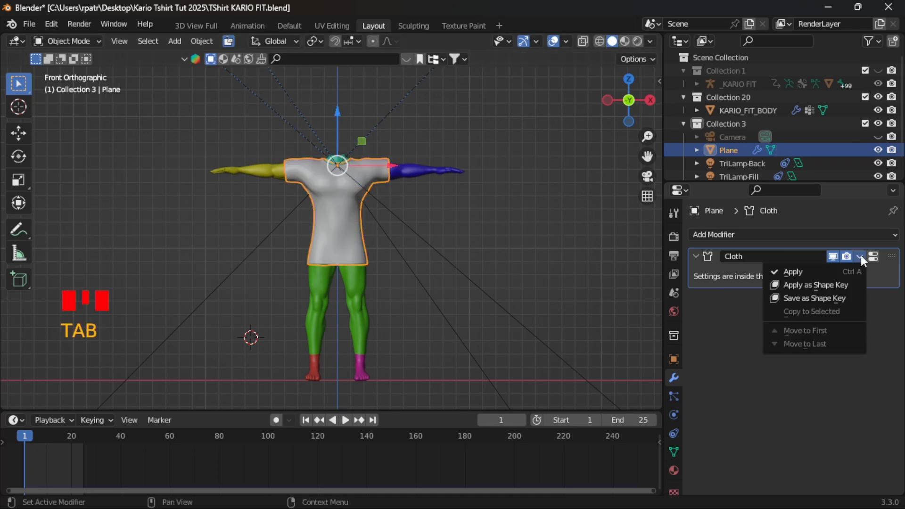
click(794, 271)
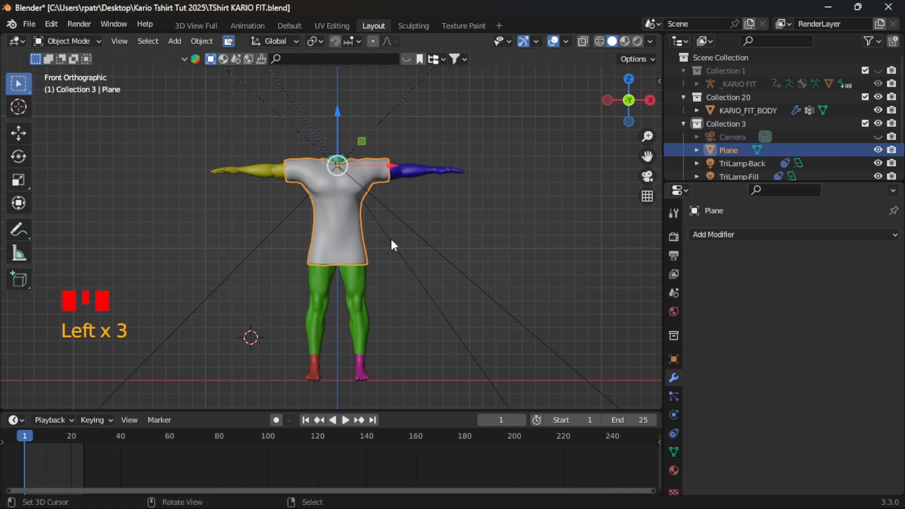
- Add a new material to the T-shirt, keeping its default name
scroll(674, 465, down, 1)
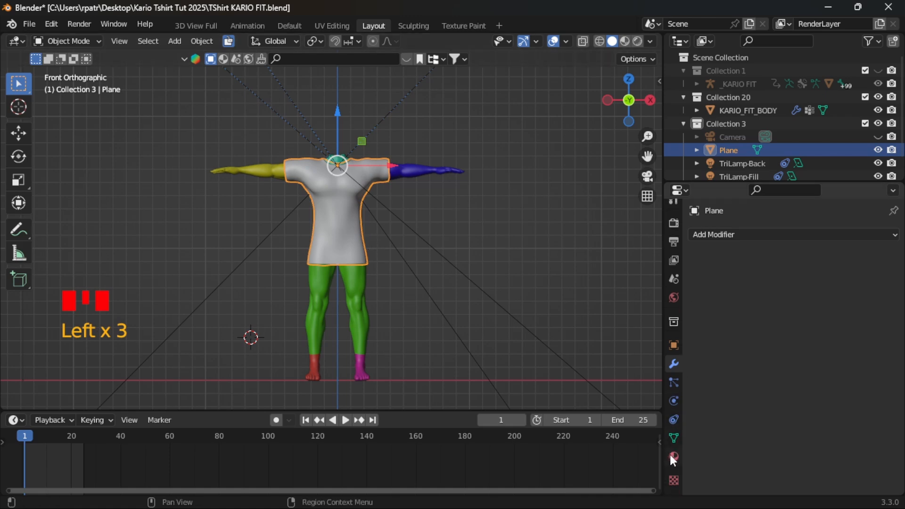
click(675, 456)
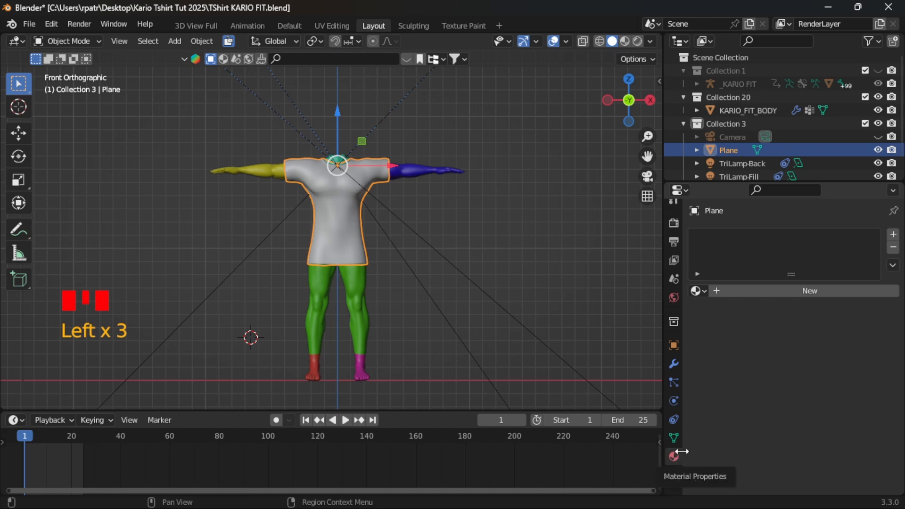
click(768, 289)
double_click(754, 291)
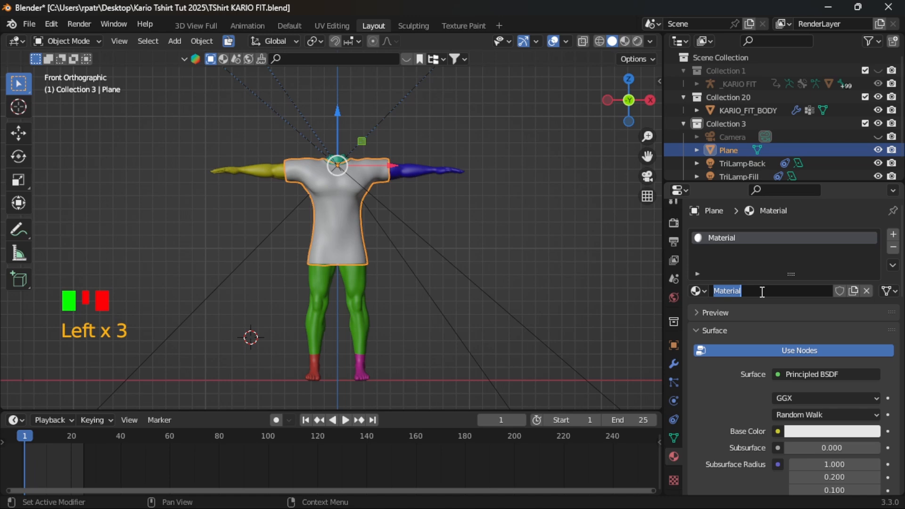
click(764, 318)
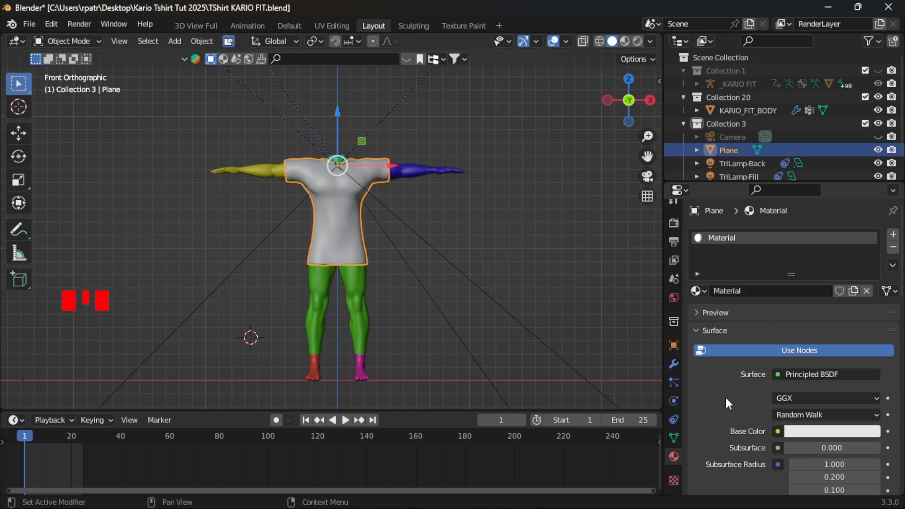
- Connect an Image Texture to the material's Base Color and assign the T-Shirt Base image to it
scroll(725, 395, down, 1)
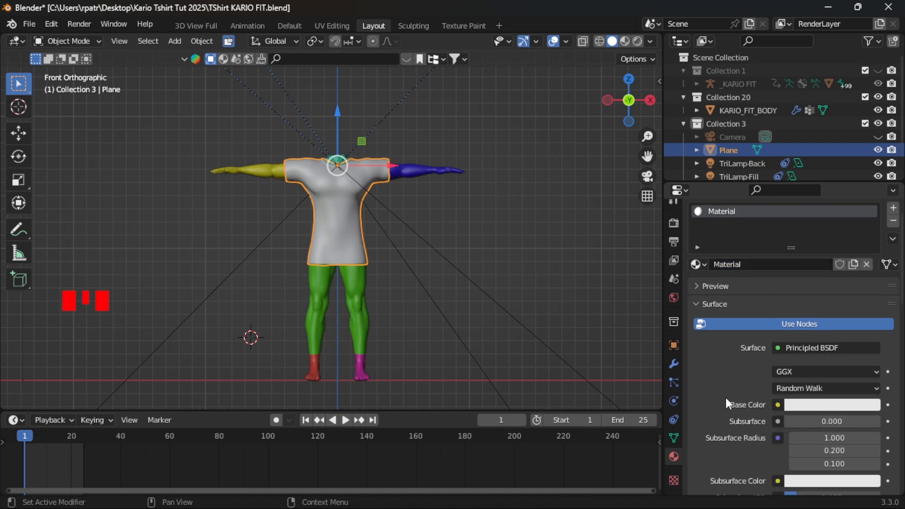
click(778, 405)
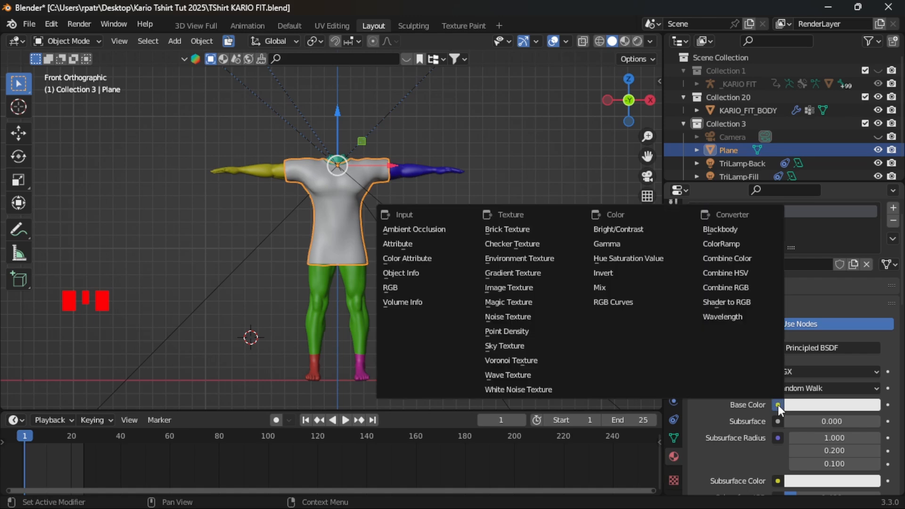
click(498, 288)
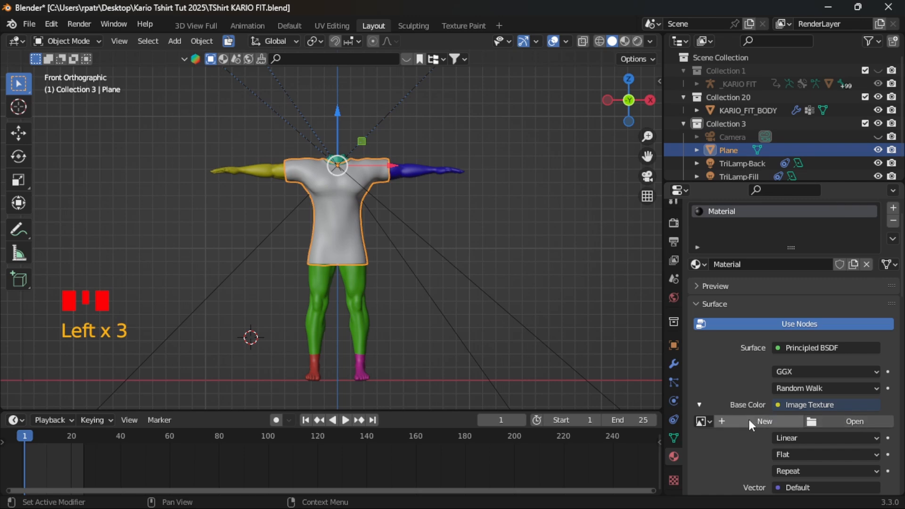
click(709, 420)
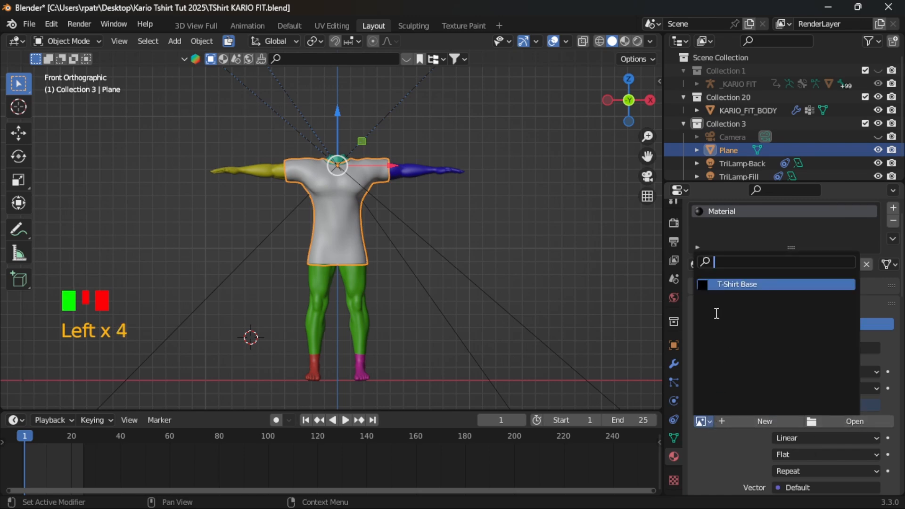
click(729, 285)
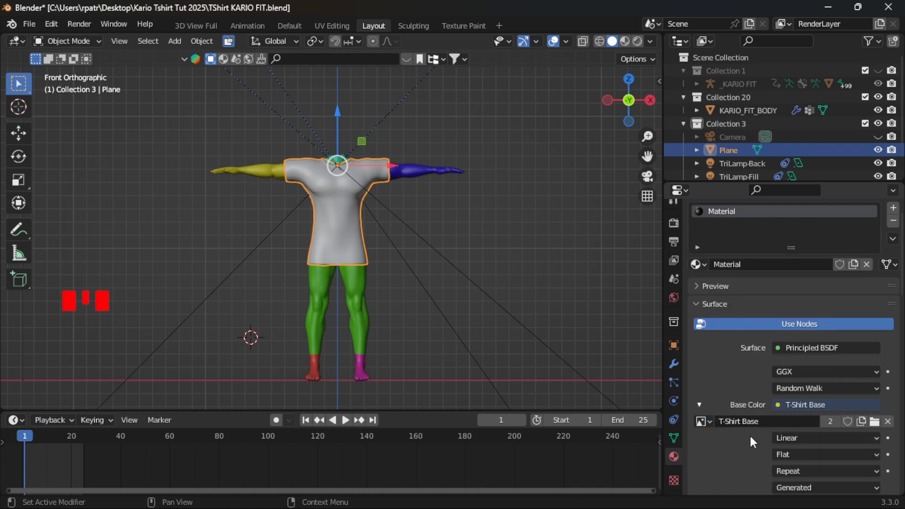
scroll(750, 435, down, 3)
scroll(748, 443, up, 1)
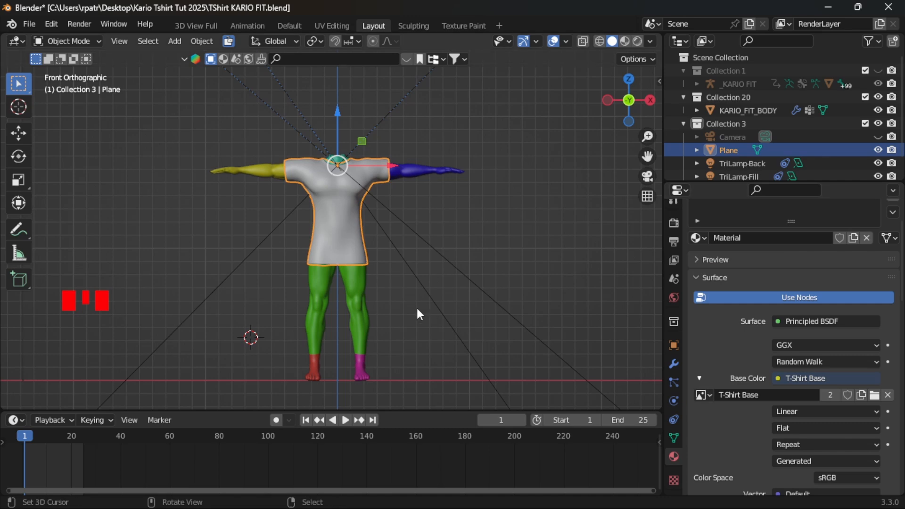
- Display the T-shirt in Material Preview shading, inspect it up close, and switch to the Texture Paint workspace
click(625, 41)
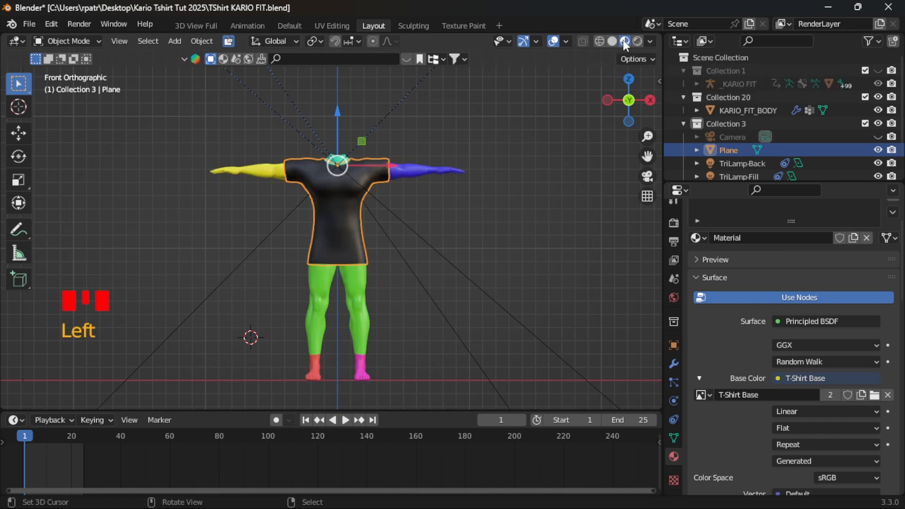
scroll(334, 239, up, 9)
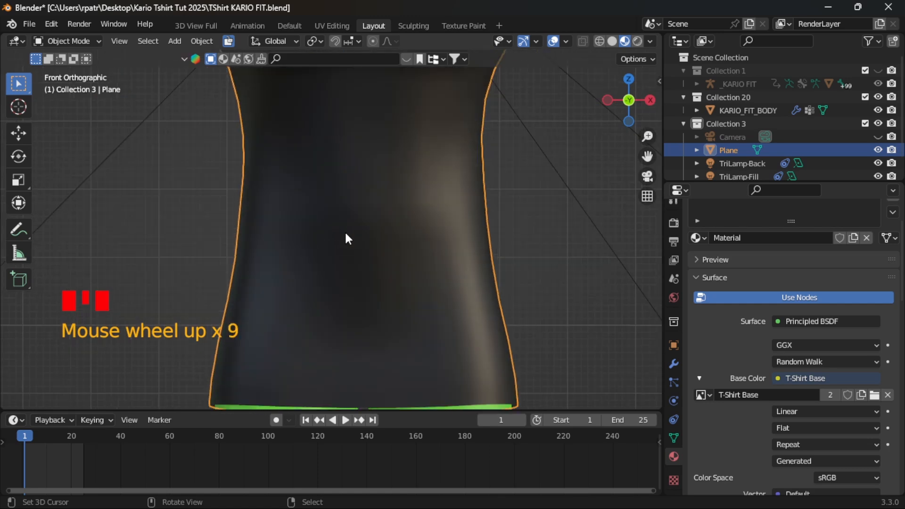
scroll(346, 231, down, 6)
scroll(348, 238, down, 2)
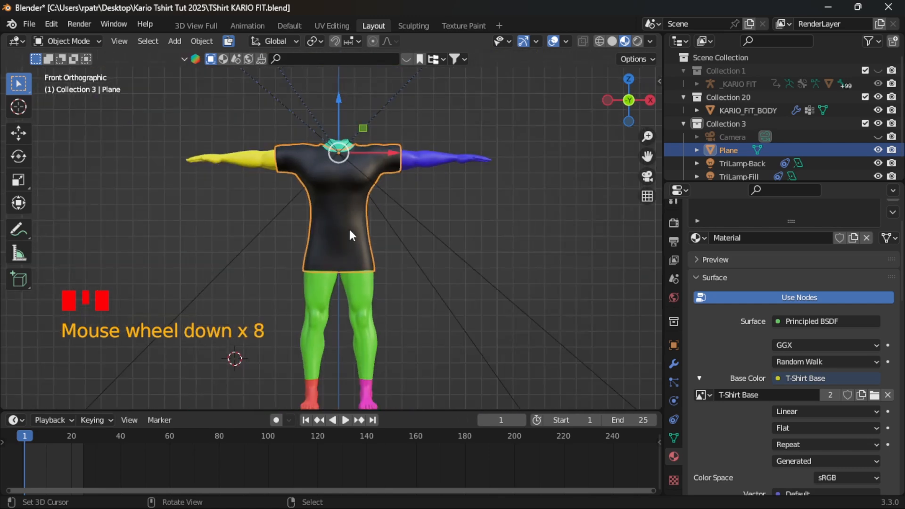
click(460, 26)
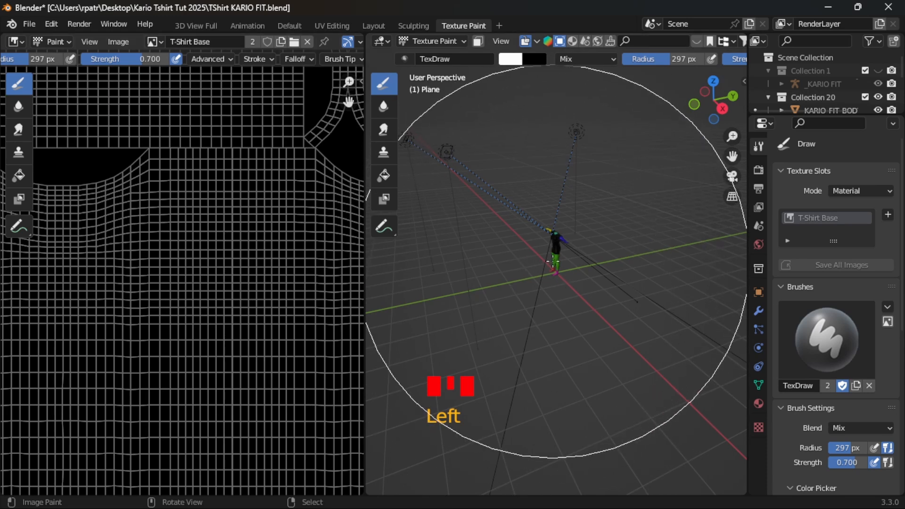
- View the dressed figure from the front and frame the whole T-shirt in the 3D painting view
key(KP_1)
scroll(555, 260, up, 7)
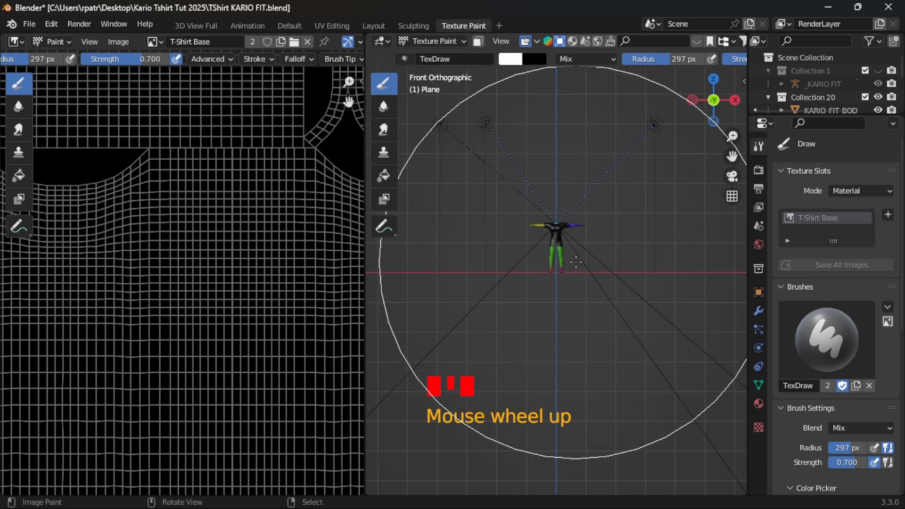
shift+middle_drag(565, 232, 555, 290)
scroll(566, 330, up, 3)
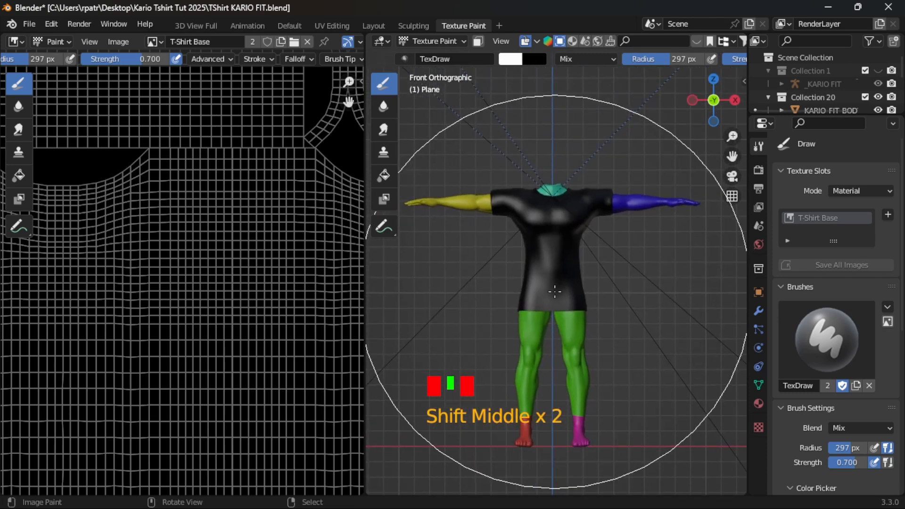
scroll(555, 293, up, 4)
scroll(555, 293, down, 9)
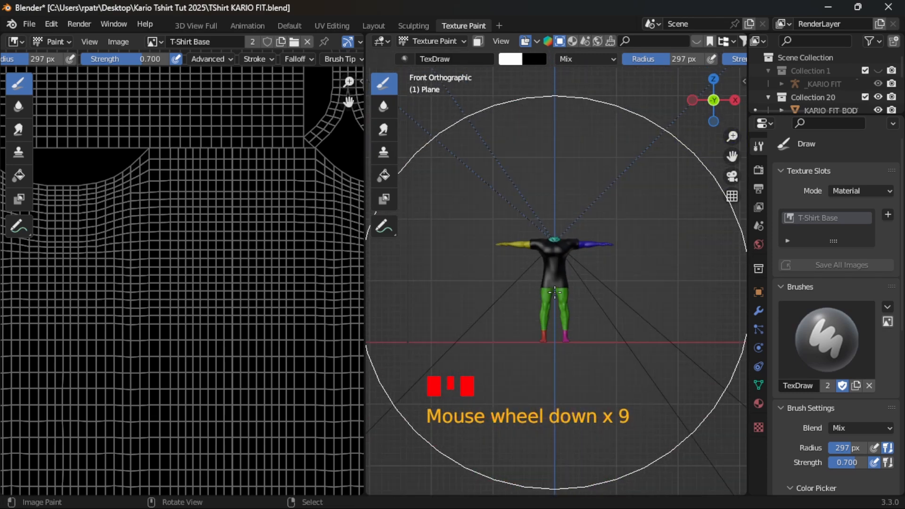
scroll(555, 293, up, 8)
scroll(555, 293, down, 2)
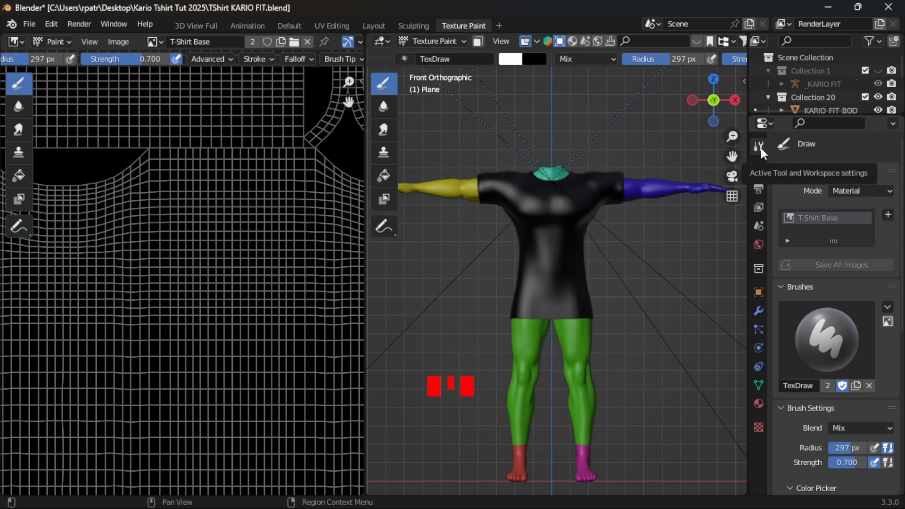
- Swap the brush's primary and secondary colors, and swap them back to white as primary
scroll(817, 214, down, 8)
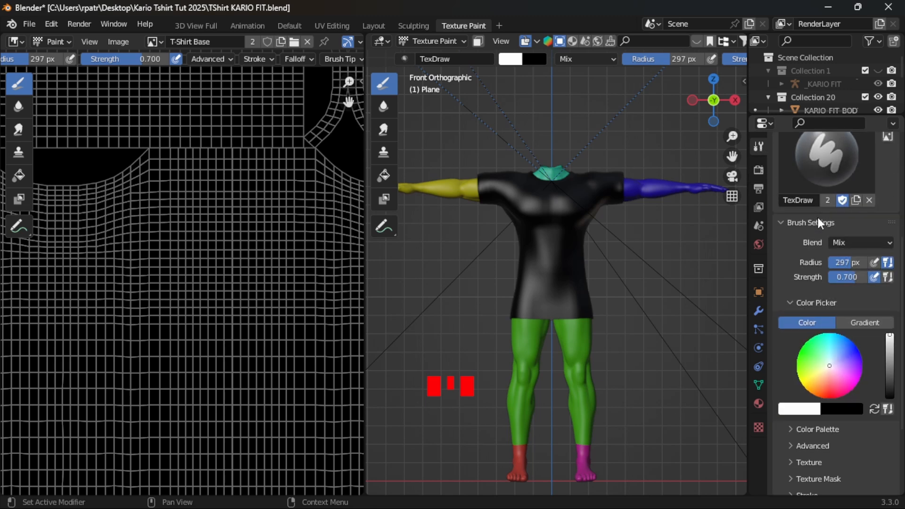
scroll(818, 220, down, 5)
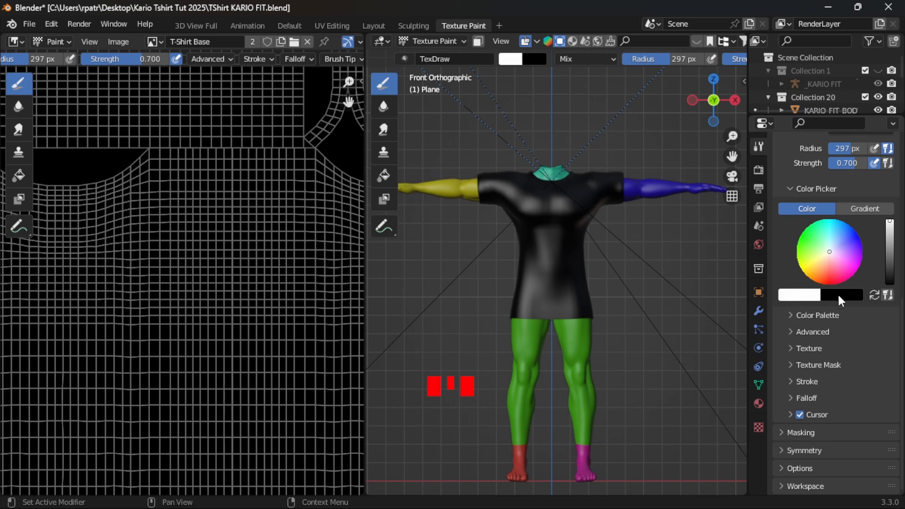
click(875, 294)
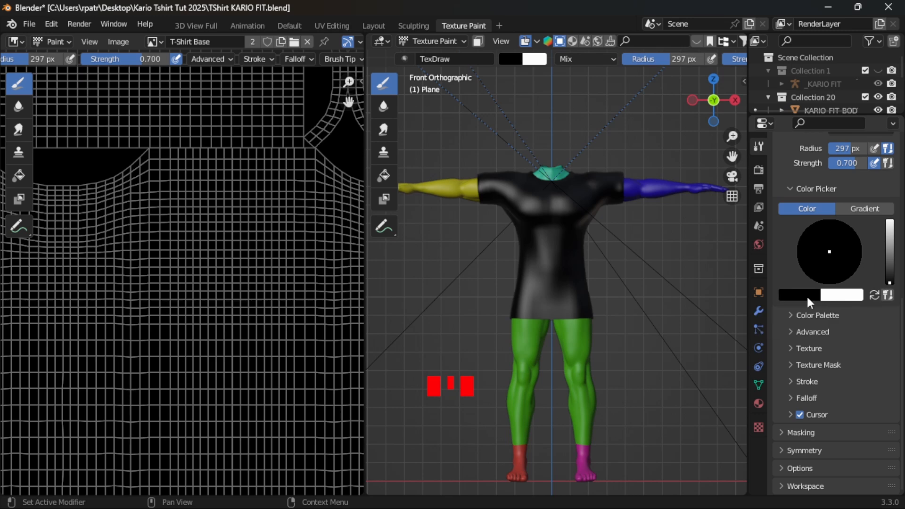
click(874, 295)
- Create a color palette, add white and black swatches to it, and restore white as the primary color
click(791, 315)
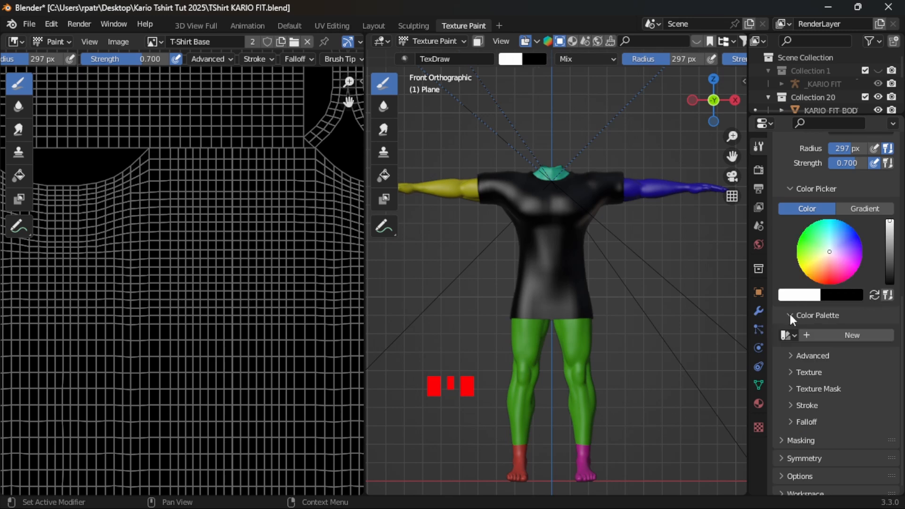
click(819, 333)
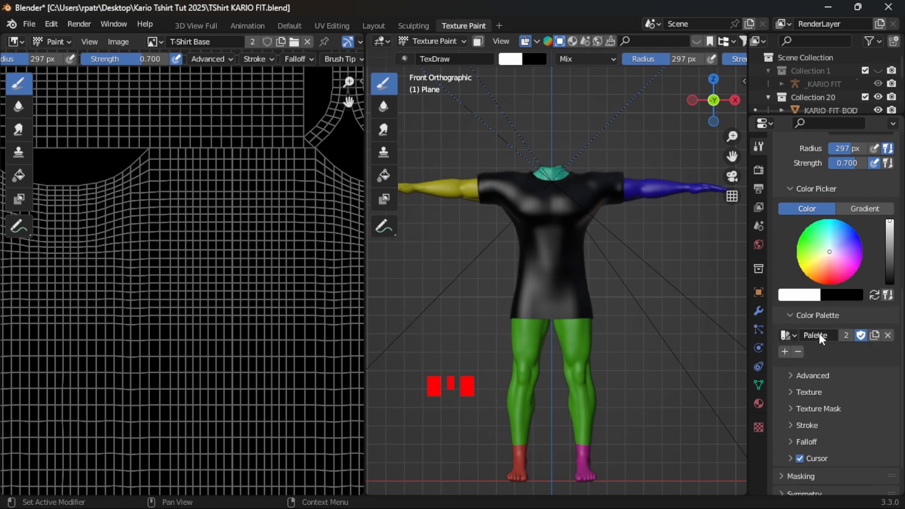
click(785, 351)
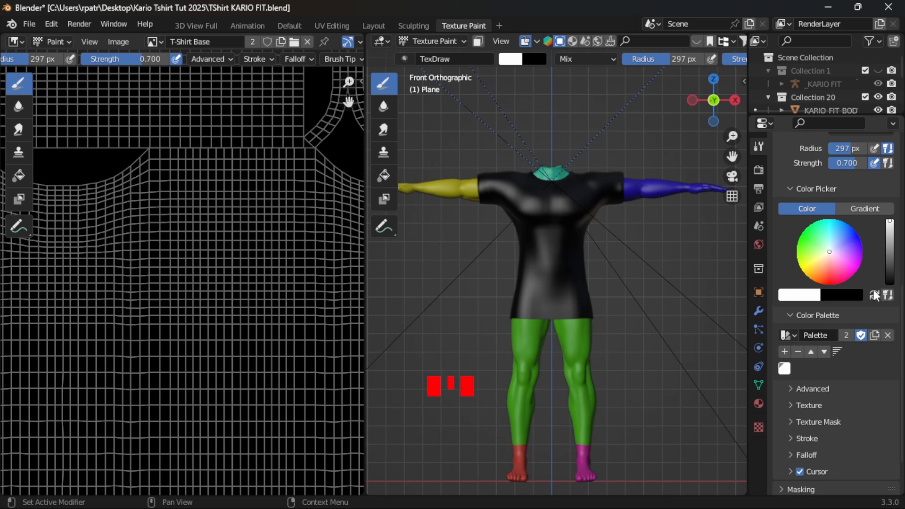
click(875, 294)
click(785, 352)
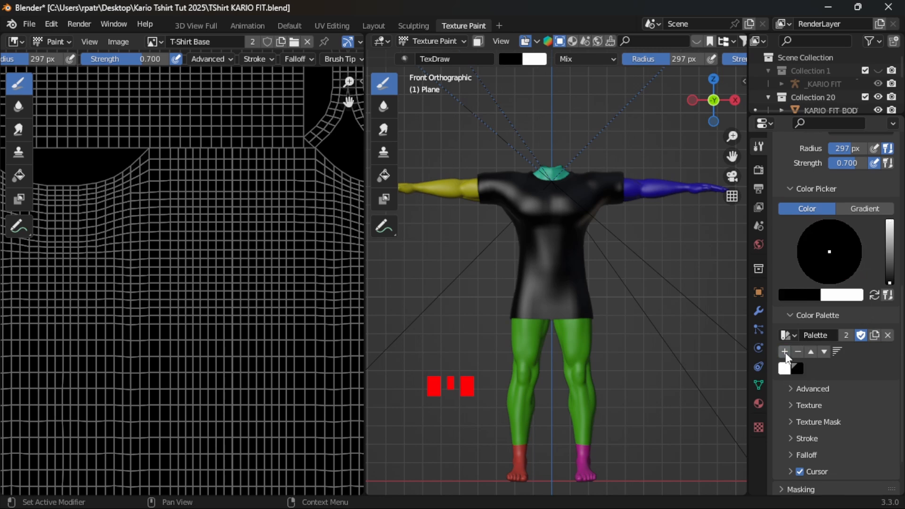
click(874, 295)
- Pick a bright yellow on the color wheel and add it to the palette as a swatch
click(790, 316)
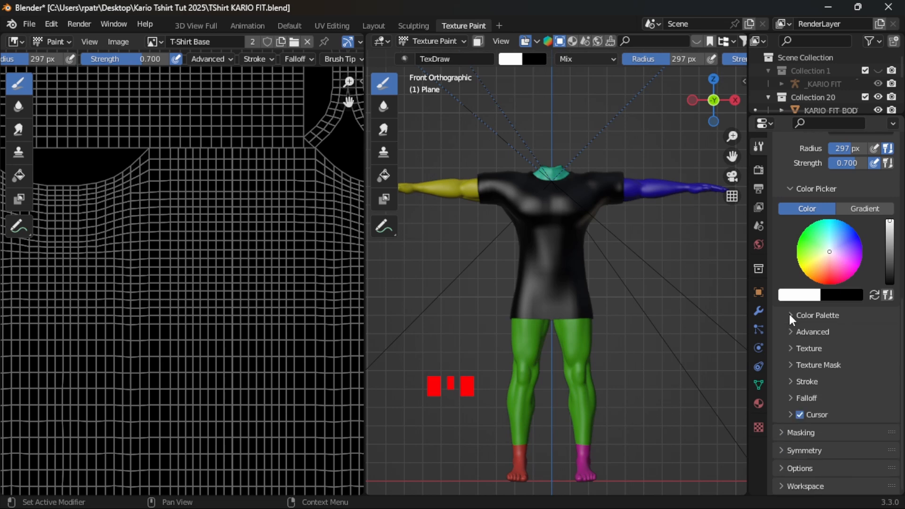
click(790, 316)
click(799, 264)
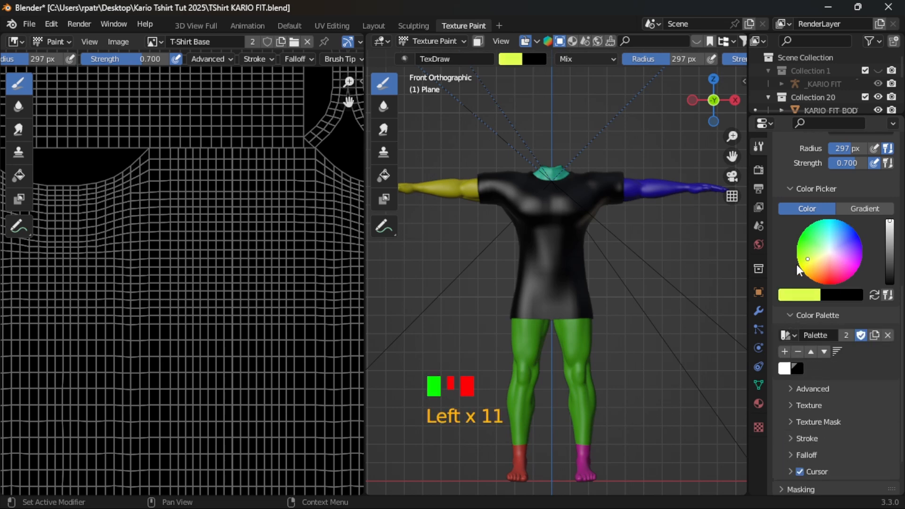
click(785, 352)
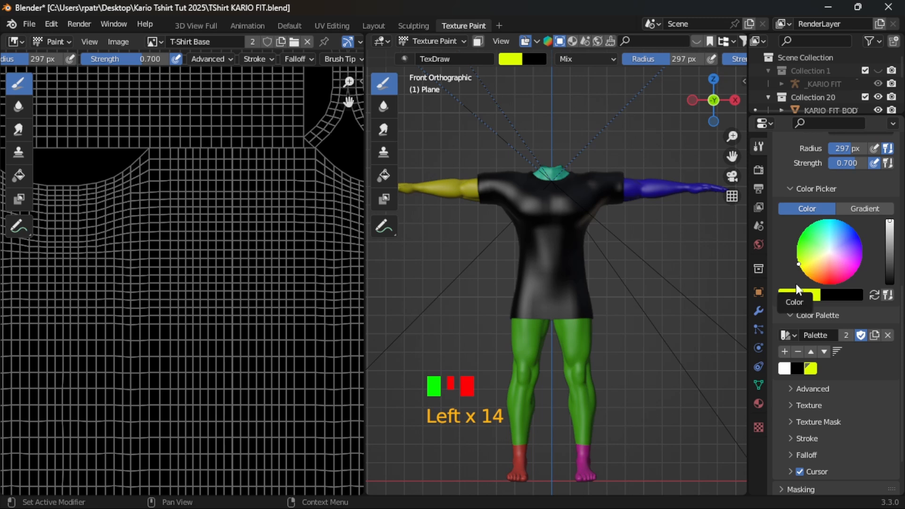
- Try the white, black and yellow palette swatches, finishing with white as the brush color
double_click(785, 368)
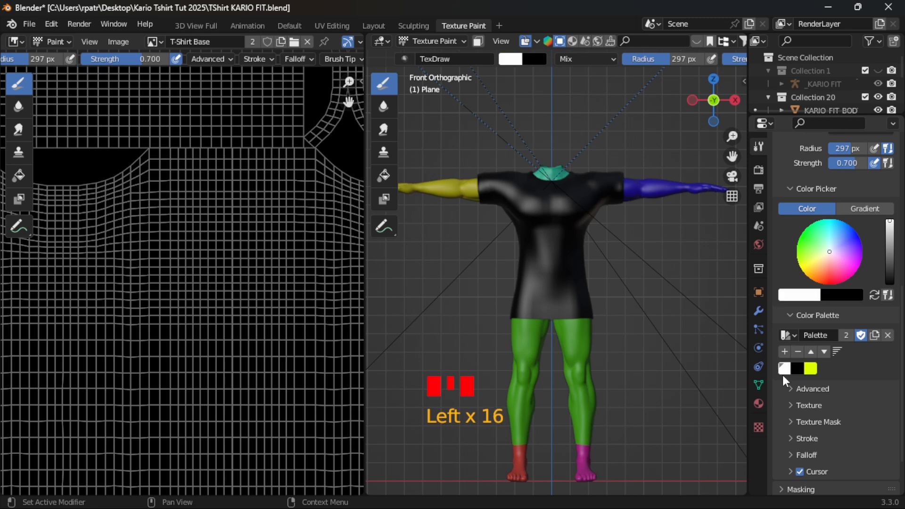
click(797, 368)
click(814, 369)
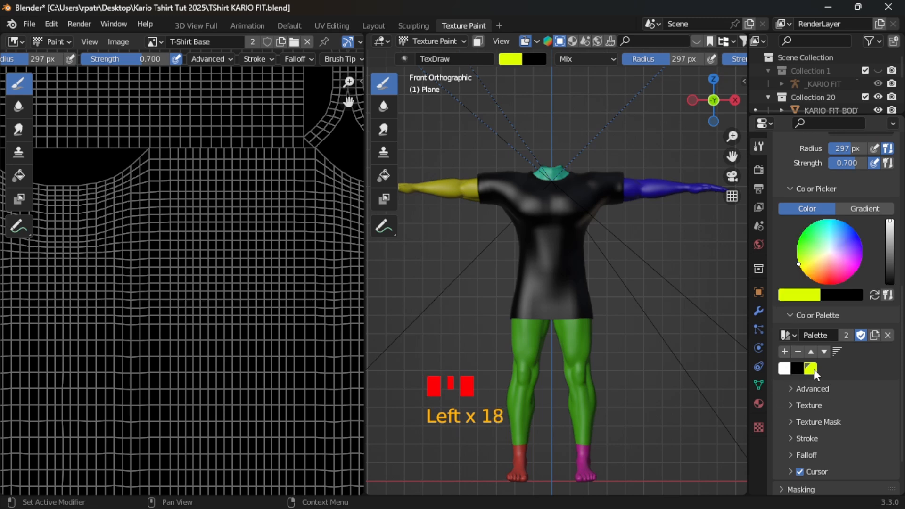
click(783, 372)
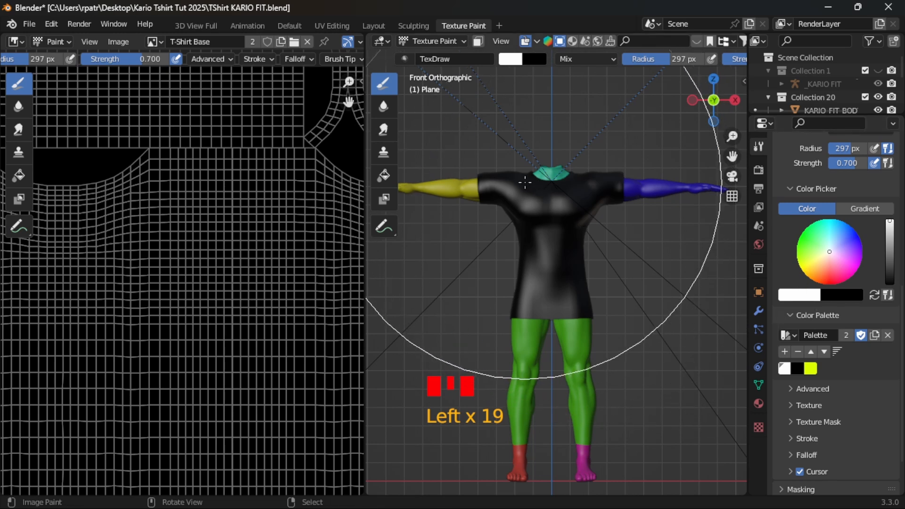
- Dab white paint on the T-shirt's front with the 297 px brush and check the result against the whole UV image
click(525, 240)
click(528, 246)
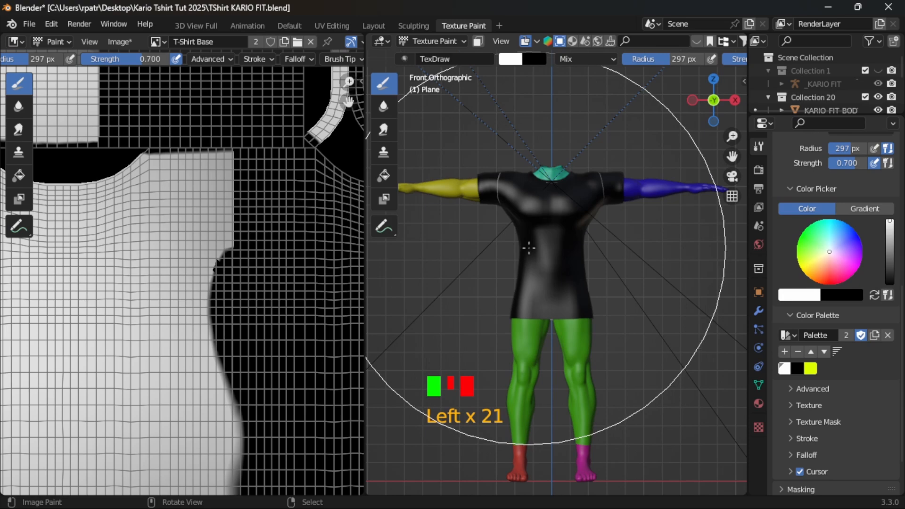
scroll(529, 248, down, 4)
scroll(322, 279, down, 4)
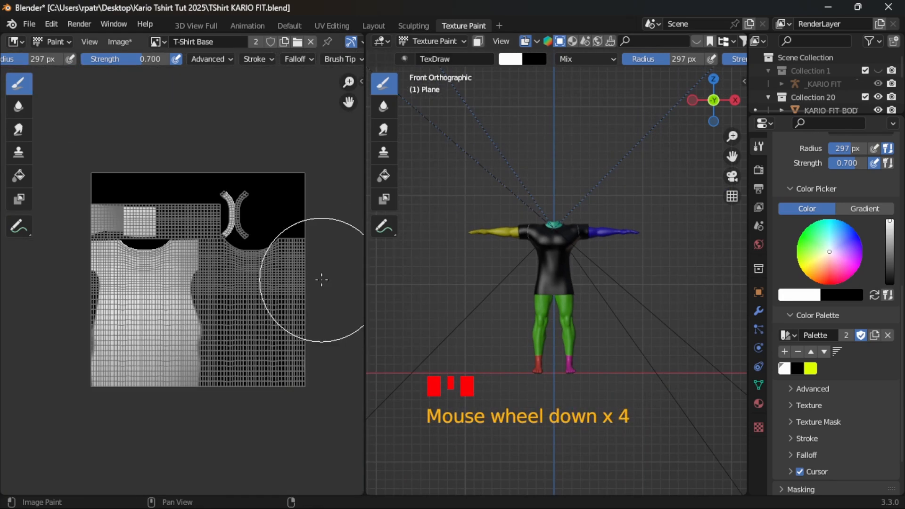
scroll(547, 307, up, 3)
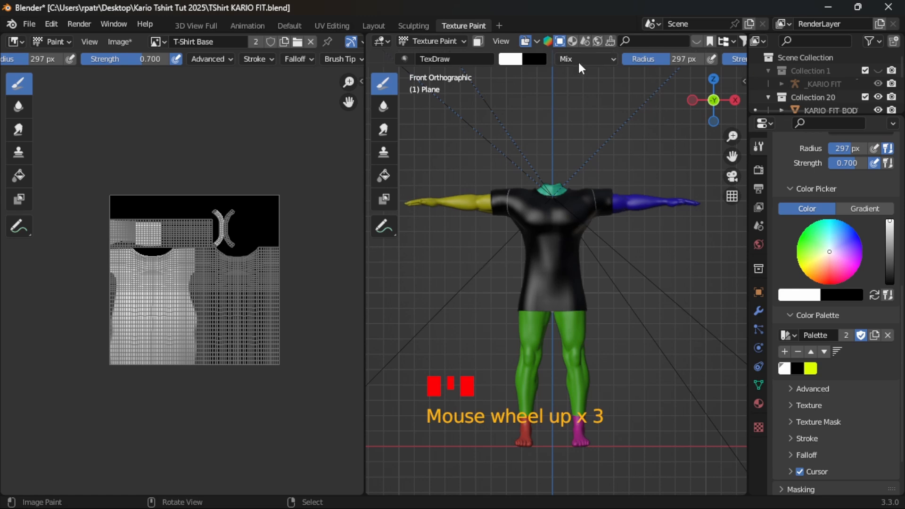
- Set the TexDraw brush's radius to 90 px and its strength to 1.000
click(612, 59)
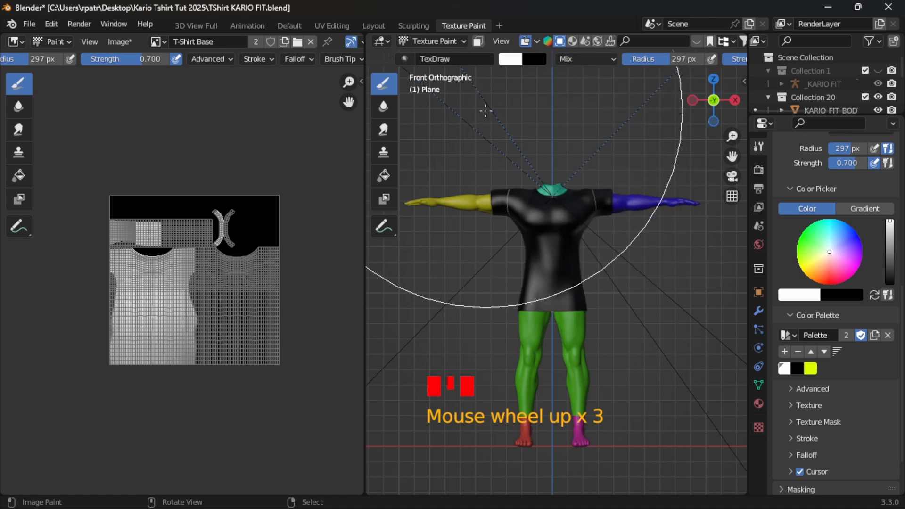
scroll(813, 276, up, 5)
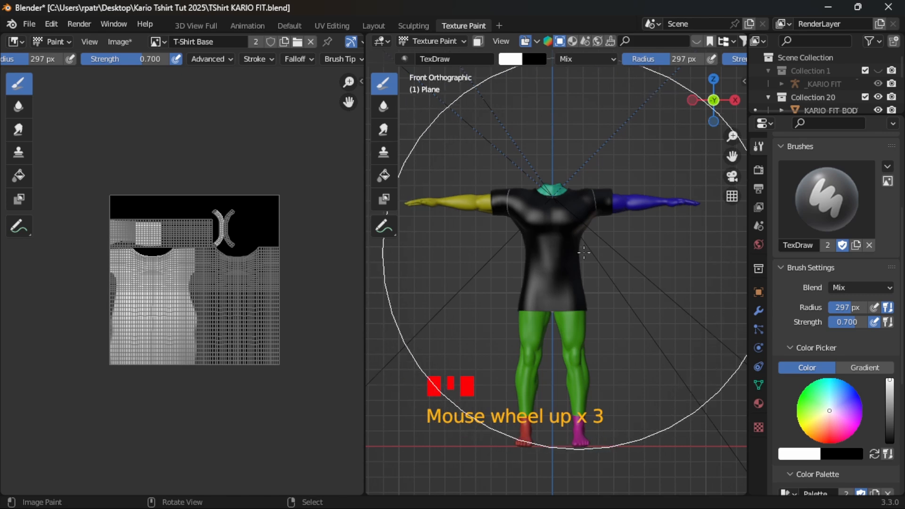
click(833, 307)
text(90)
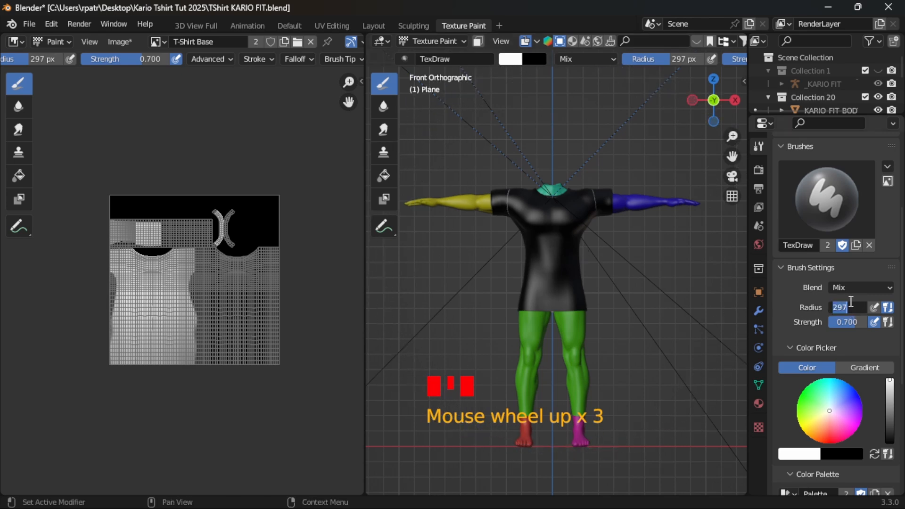
key(Return)
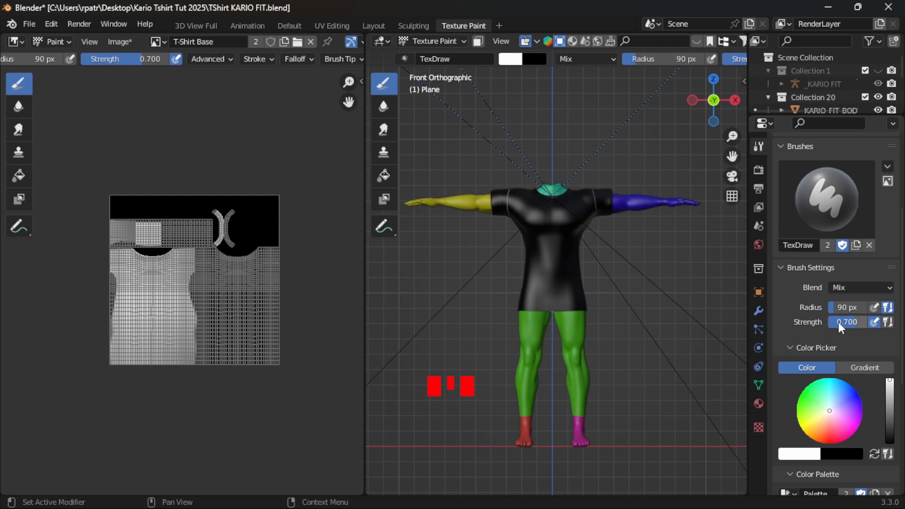
click(839, 322)
click(814, 319)
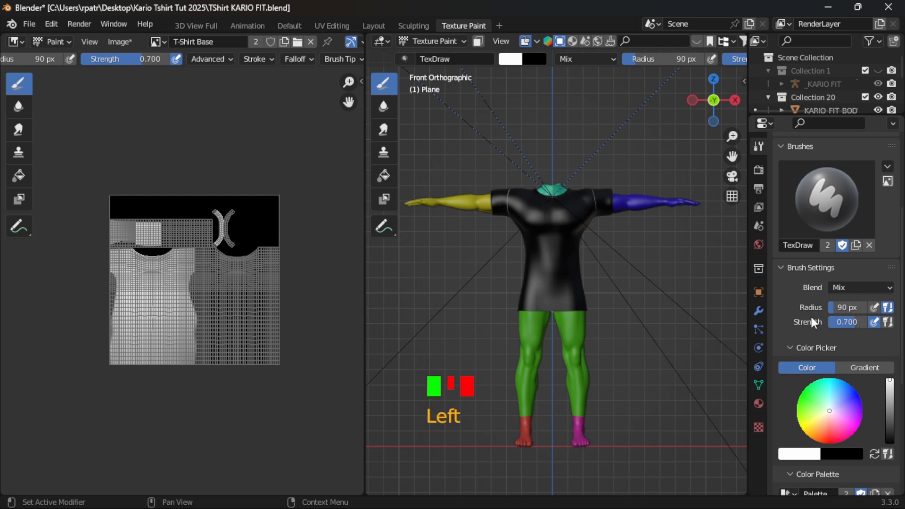
drag(839, 319, 859, 314)
- Paint white over the T-shirt's front from chest to hem and up to the collar, and check it from an angle
drag(540, 225, 538, 315)
click(541, 314)
click(540, 289)
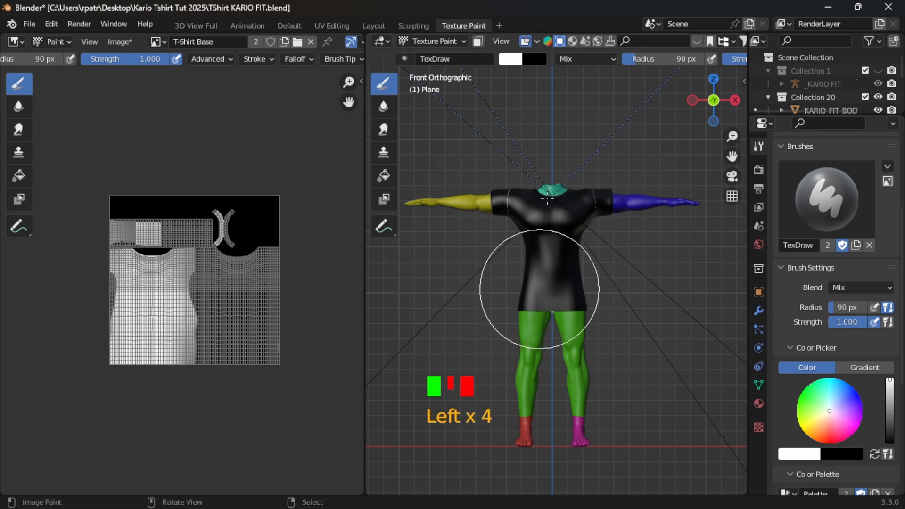
click(540, 269)
click(541, 247)
click(544, 222)
click(548, 198)
mouse_move(648, 276)
middle_down()
mouse_move(369, 282)
mouse_move(448, 288)
mouse_move(543, 330)
mouse_move(612, 299)
mouse_move(498, 299)
mouse_move(604, 314)
mouse_move(663, 307)
mouse_move(390, 297)
mouse_move(416, 308)
mouse_move(659, 307)
middle_up()
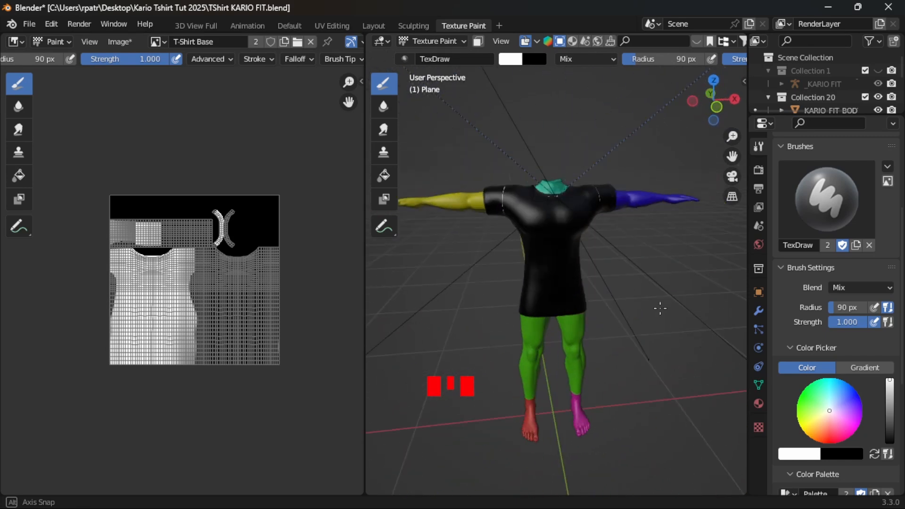
- Switch to the Layout workspace and flip the normals of the whole T-shirt mesh in Edit Mode
click(375, 26)
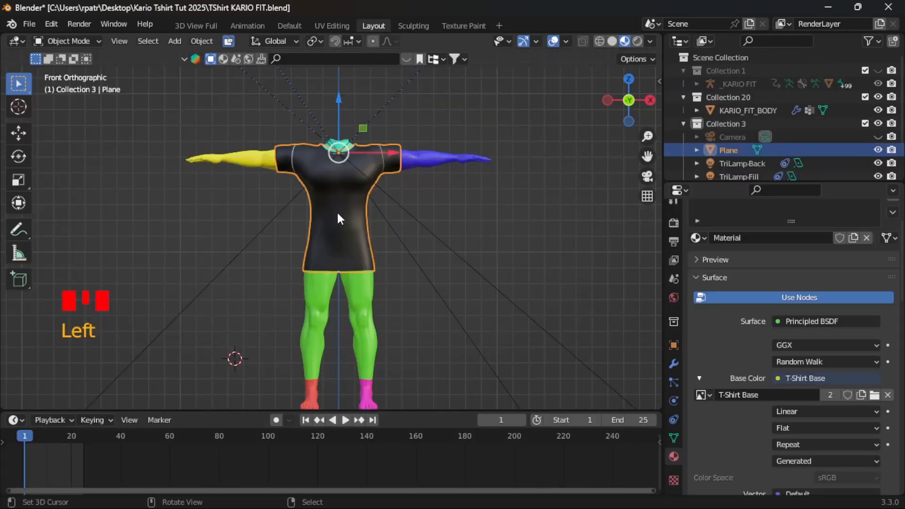
key(Tab)
scroll(356, 239, up, 4)
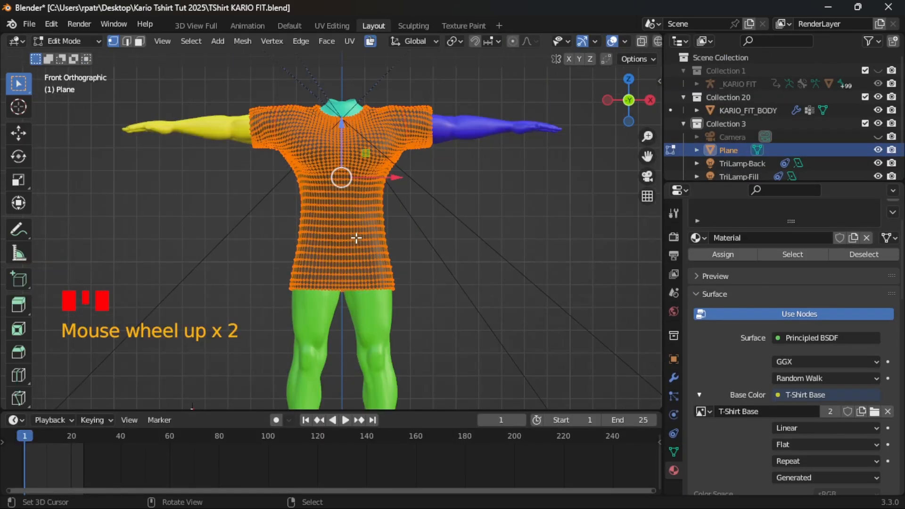
scroll(356, 205, down, 2)
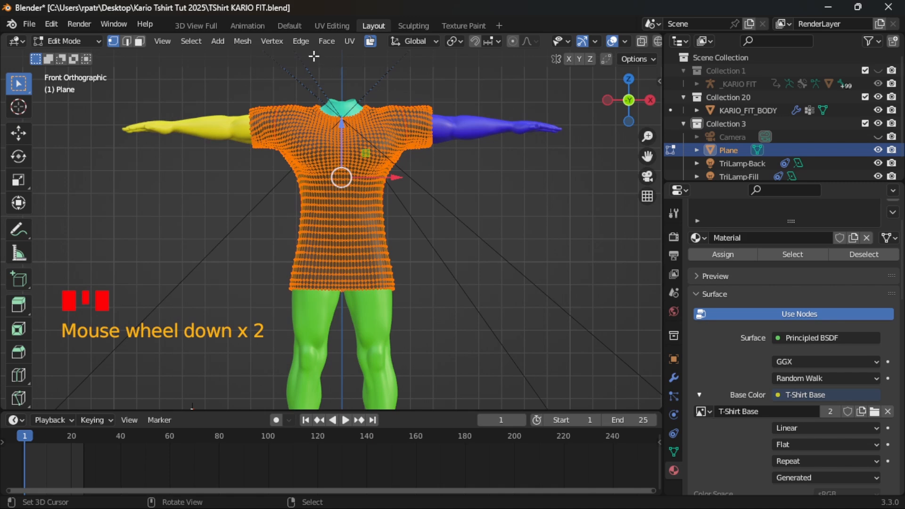
click(241, 41)
mouse_move(256, 256)
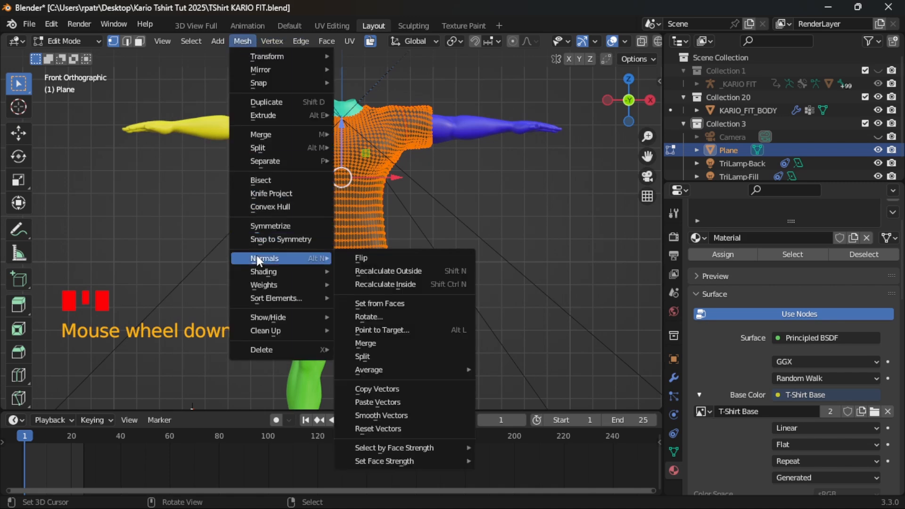
click(368, 259)
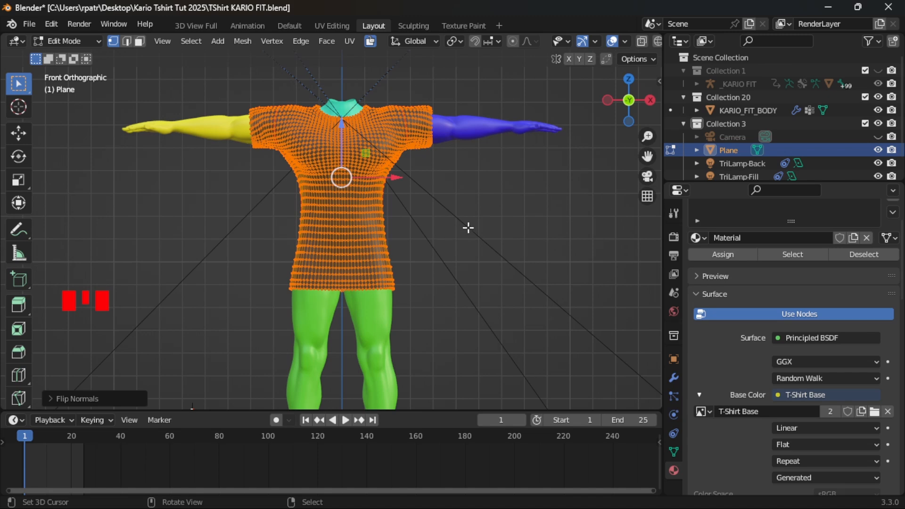
- Return to the Texture Paint workspace and paint the T-shirt's front, shoulders and both sleeves white
click(462, 26)
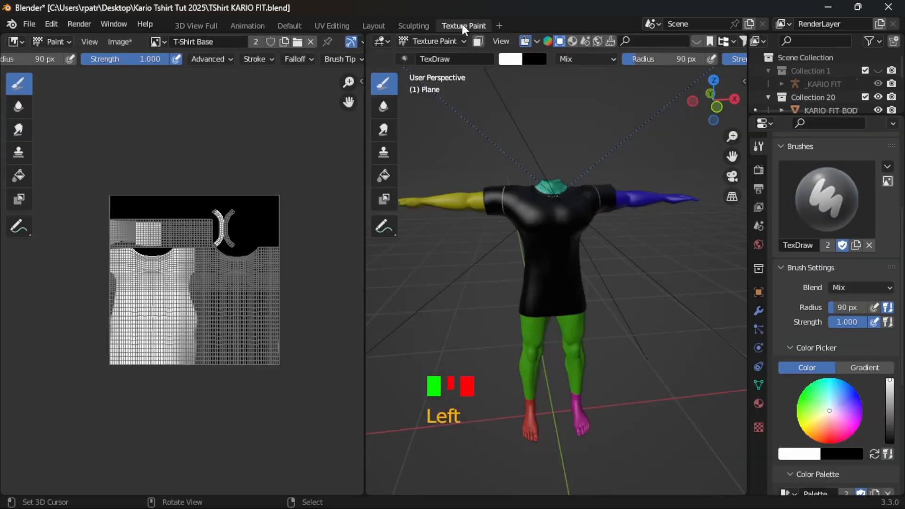
drag(514, 236, 540, 308)
click(538, 291)
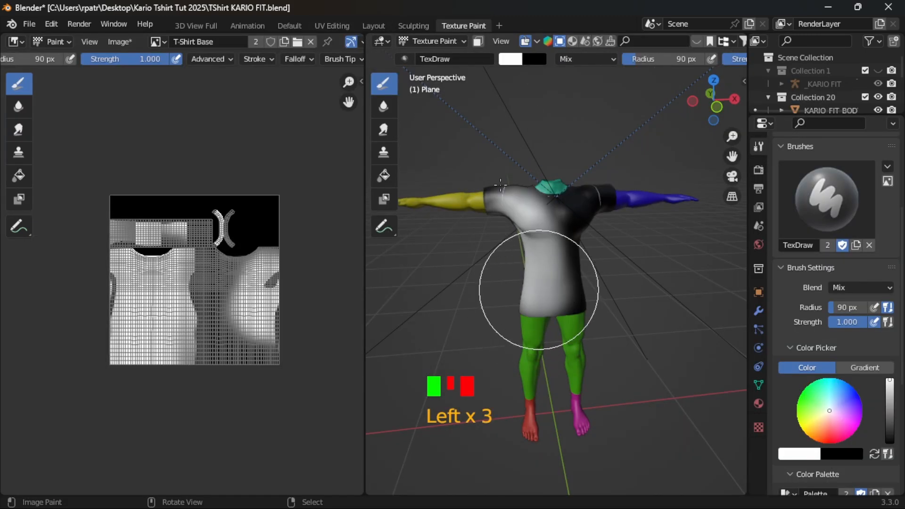
click(547, 278)
click(538, 241)
click(491, 198)
click(491, 196)
click(566, 198)
click(602, 197)
click(602, 193)
click(612, 221)
click(611, 219)
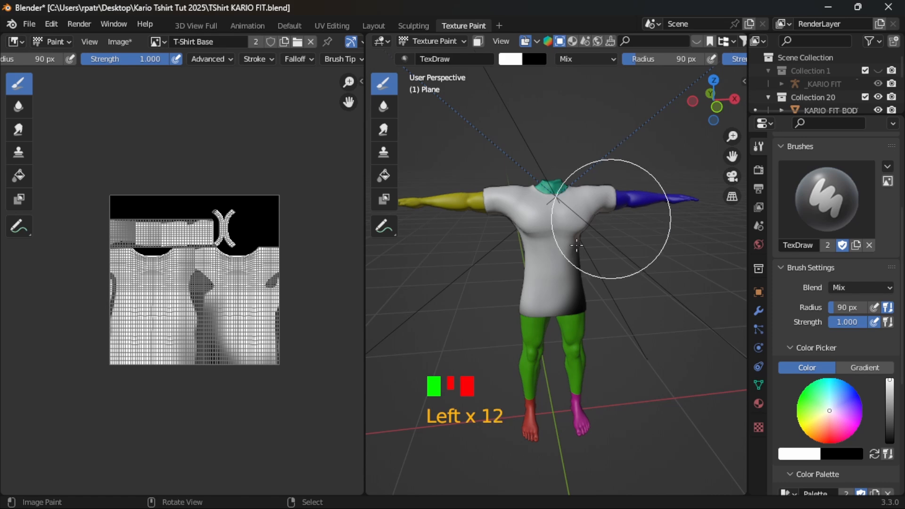
- Paint the remaining dark areas along the T-shirt's lower front and hem white, and turn the model to its side
click(574, 279)
click(576, 316)
click(574, 337)
click(513, 236)
click(579, 313)
middle_drag(596, 333, 437, 210)
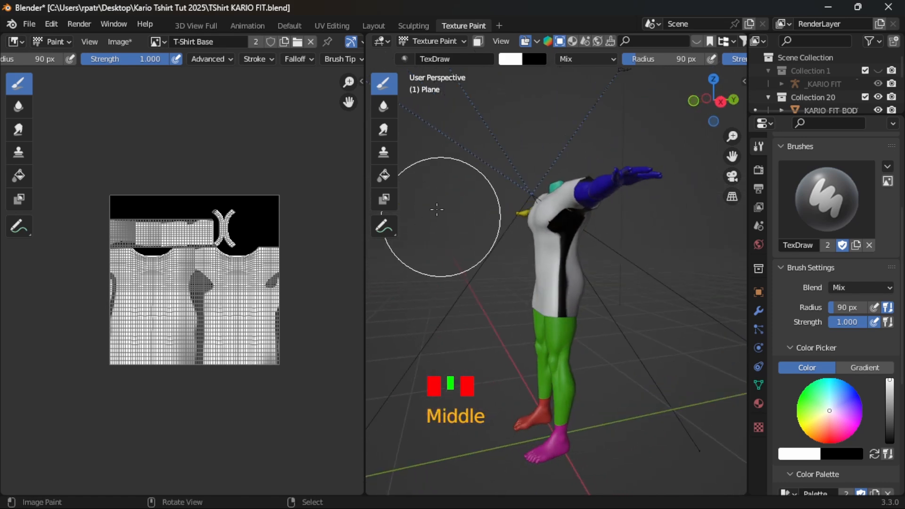
- Switch to the Fill brush and set its strength to 1.000
triple_click(384, 175)
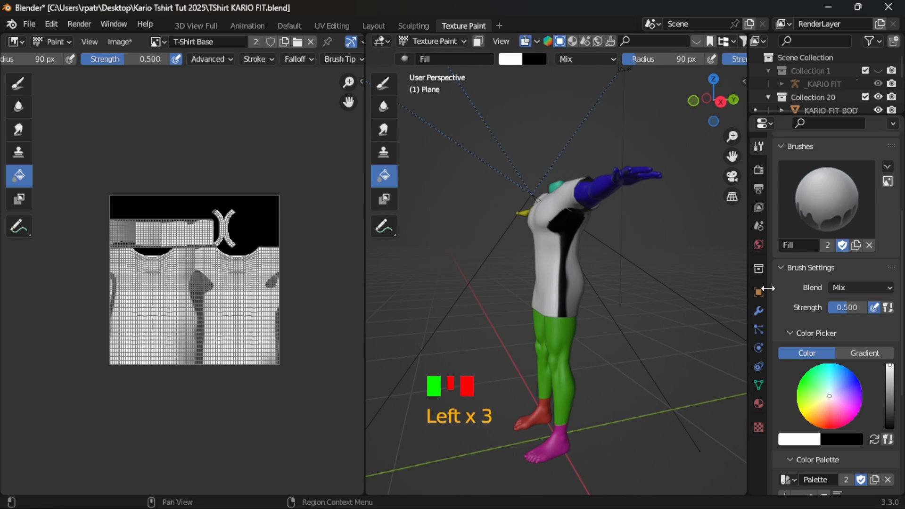
scroll(808, 243, up, 6)
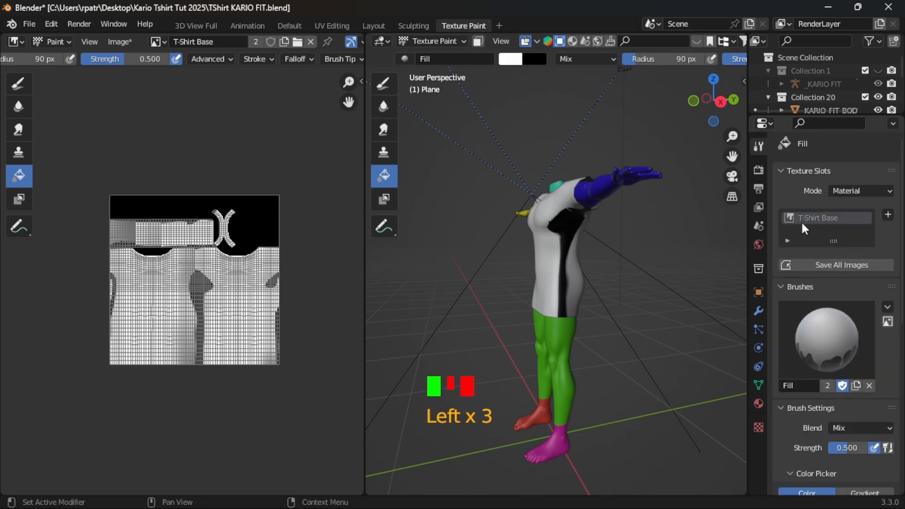
scroll(815, 282, down, 4)
click(842, 369)
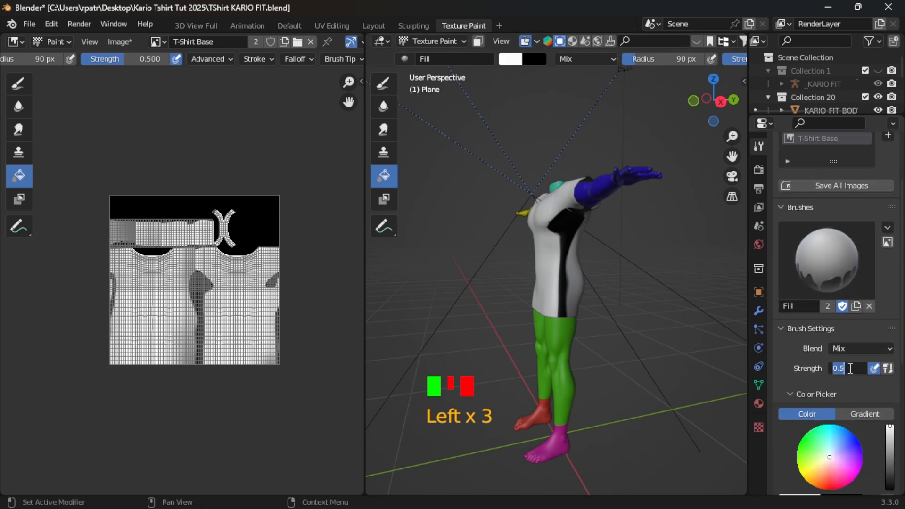
text(1)
click(844, 363)
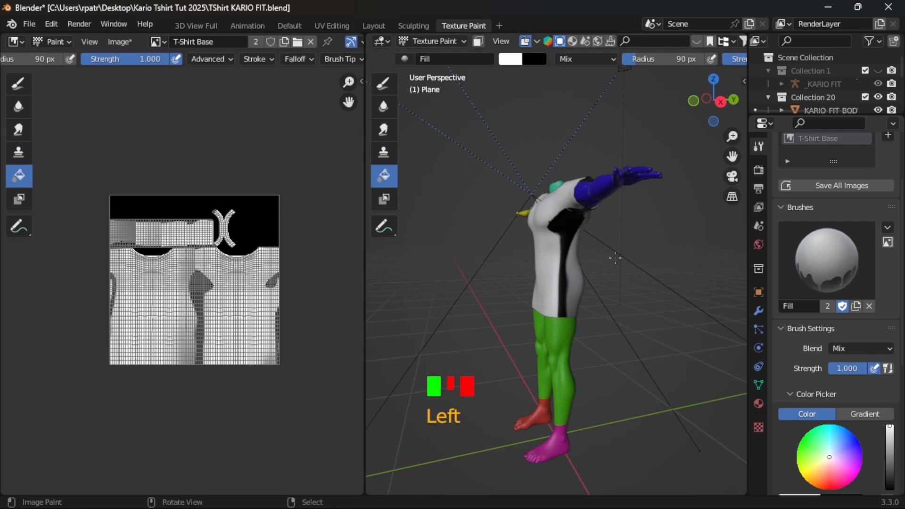
- Fill the whole T-shirt with white, and turn the model back to its front to check coverage
click(552, 256)
triple_click(552, 256)
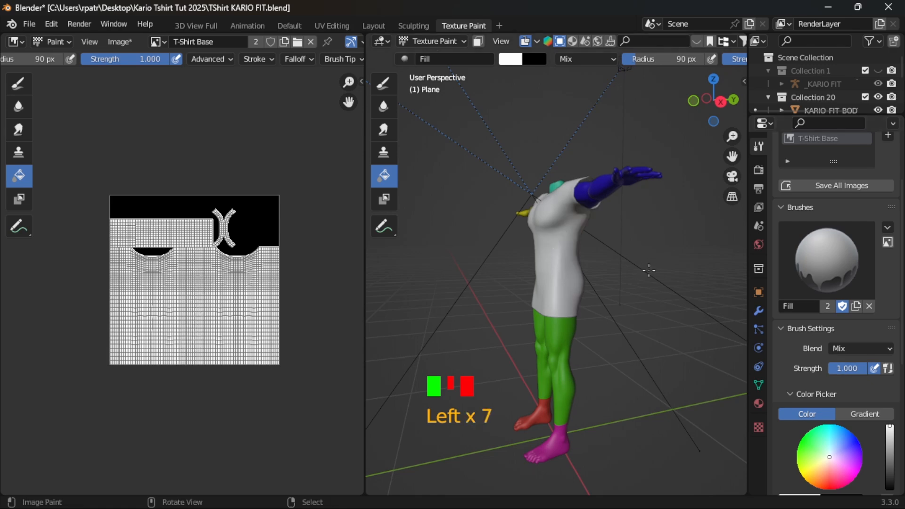
middle_drag(552, 256, 653, 224)
middle_drag(488, 306, 415, 320)
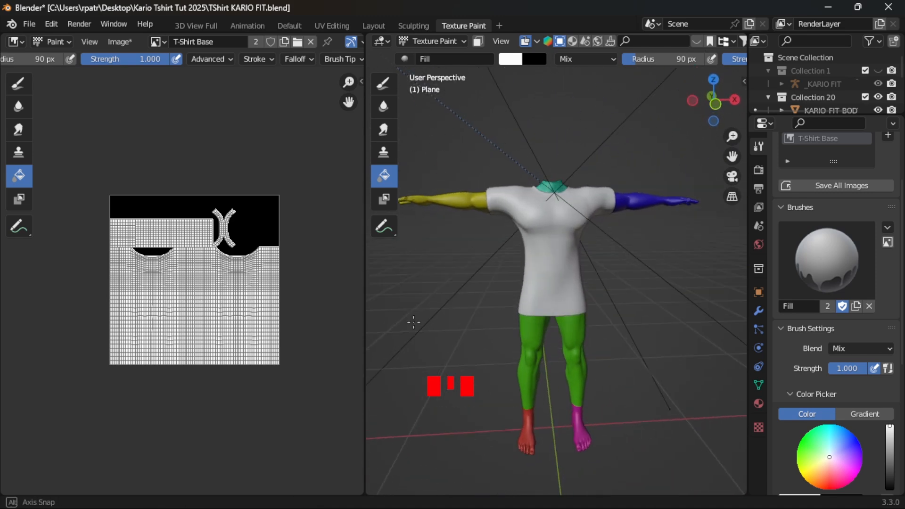
- Switch to the Layout workspace and set the scene's render engine to Cycles
click(375, 26)
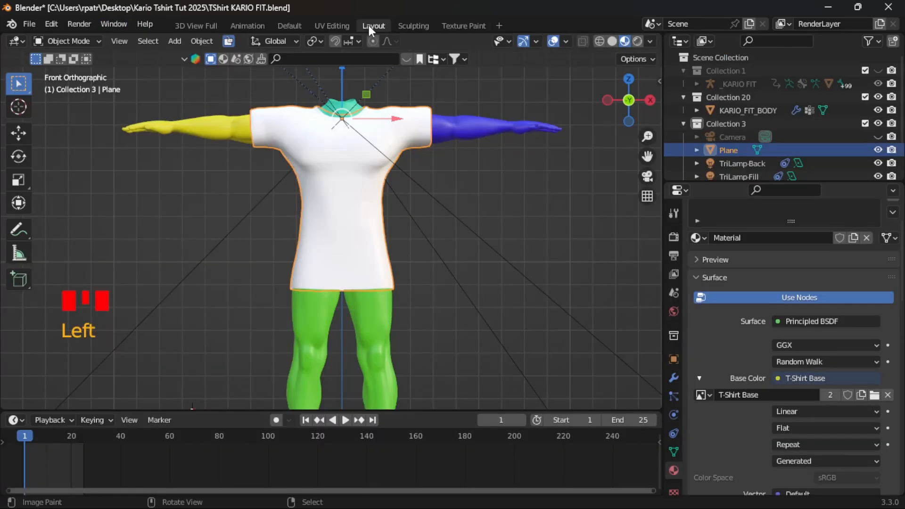
click(672, 213)
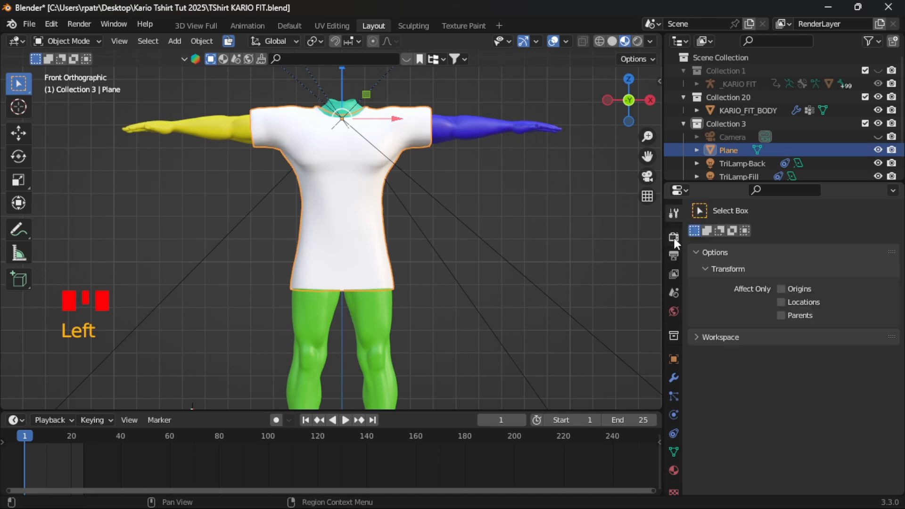
click(675, 237)
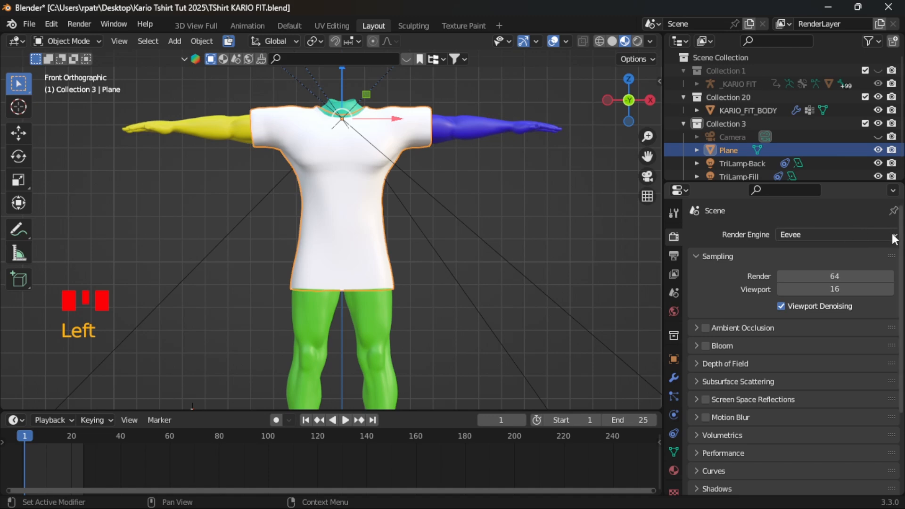
click(842, 234)
click(798, 280)
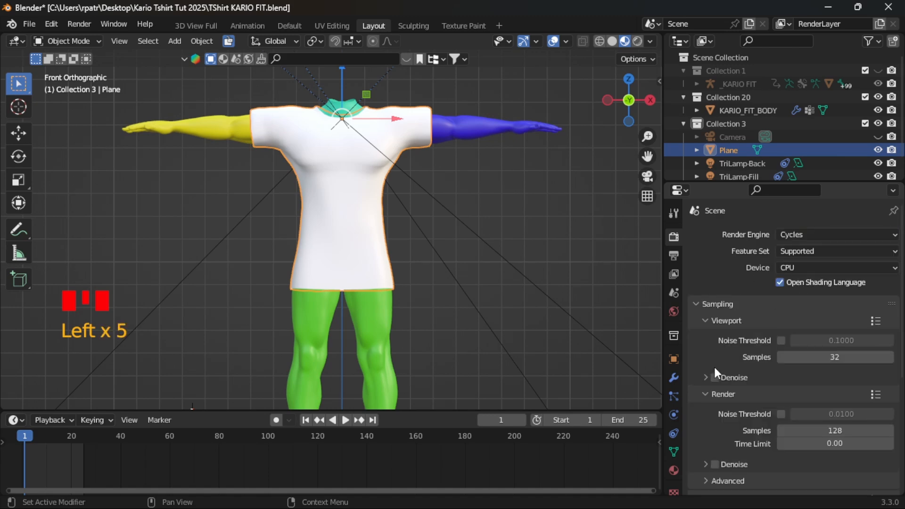
- Expand the Bake settings and set the bake margin size to 3 px
click(698, 305)
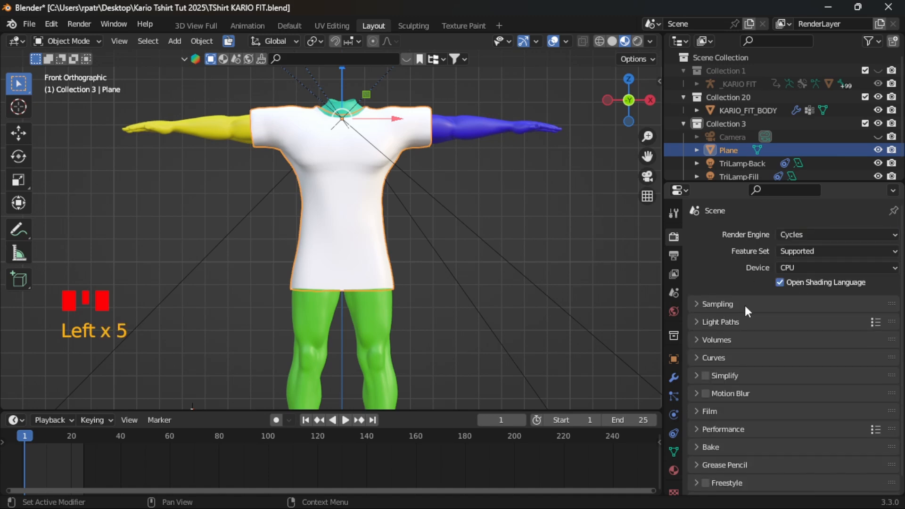
scroll(762, 382, down, 1)
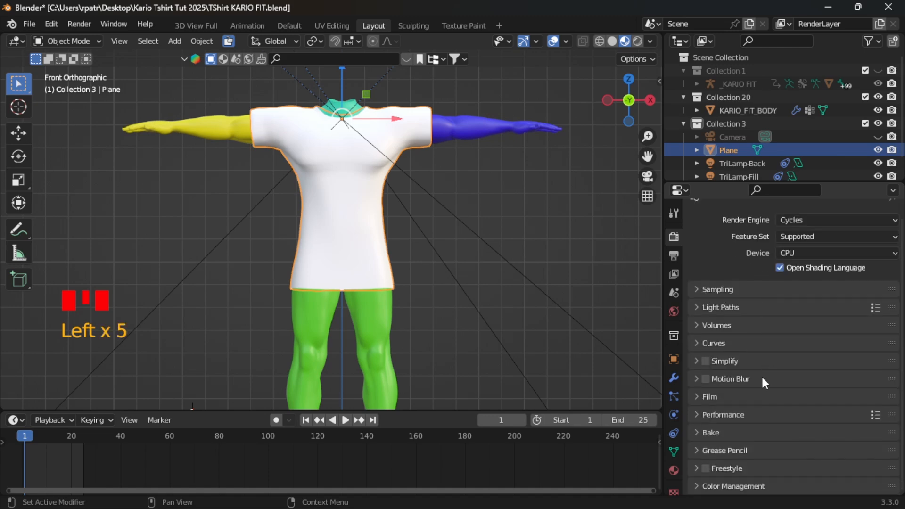
click(697, 433)
scroll(754, 422, down, 10)
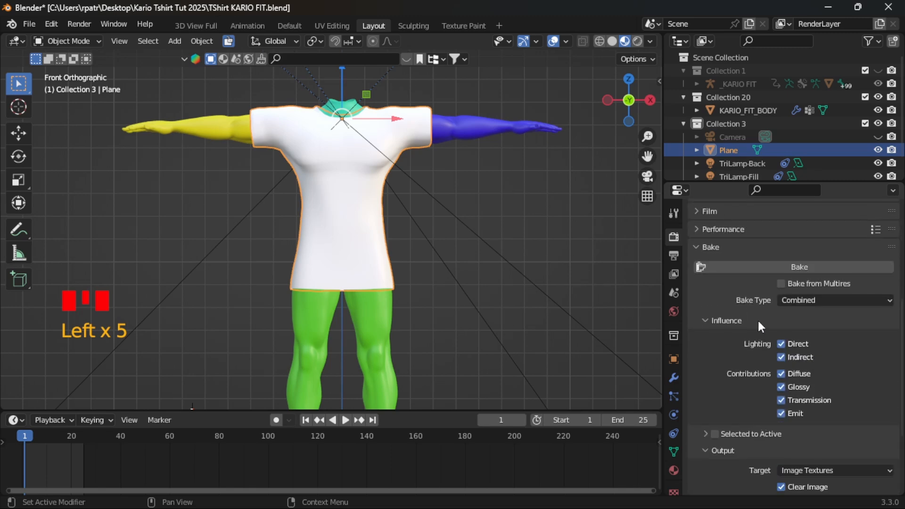
scroll(715, 397, down, 6)
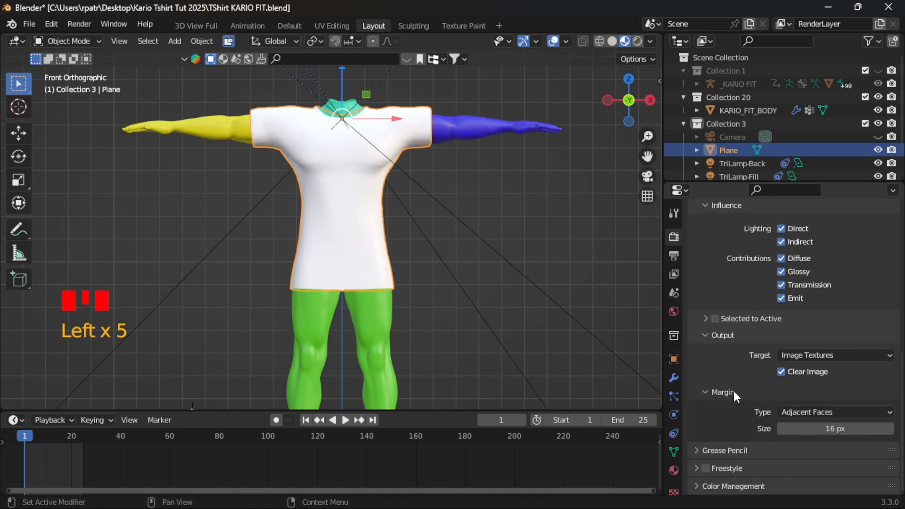
click(827, 429)
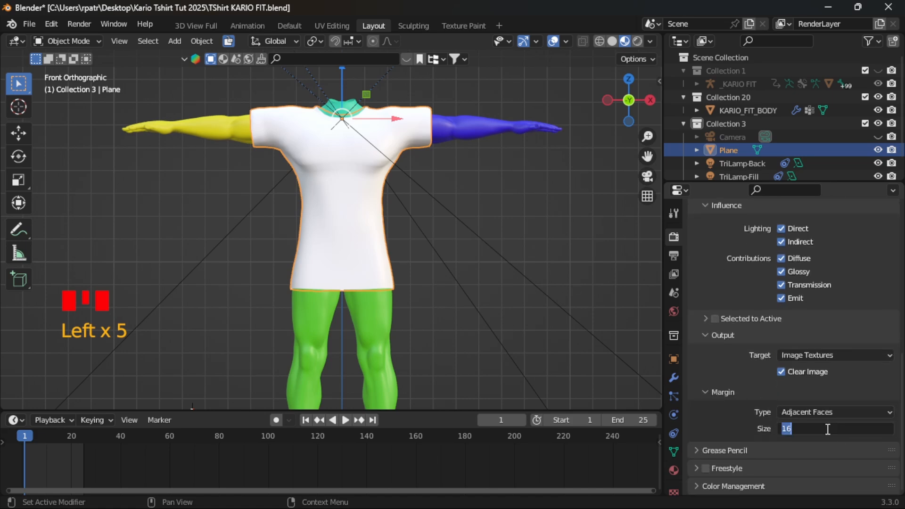
text(3)
key(Return)
- Set the bake type to Ambient Occlusion and bake it for the T-shirt
scroll(747, 287, up, 5)
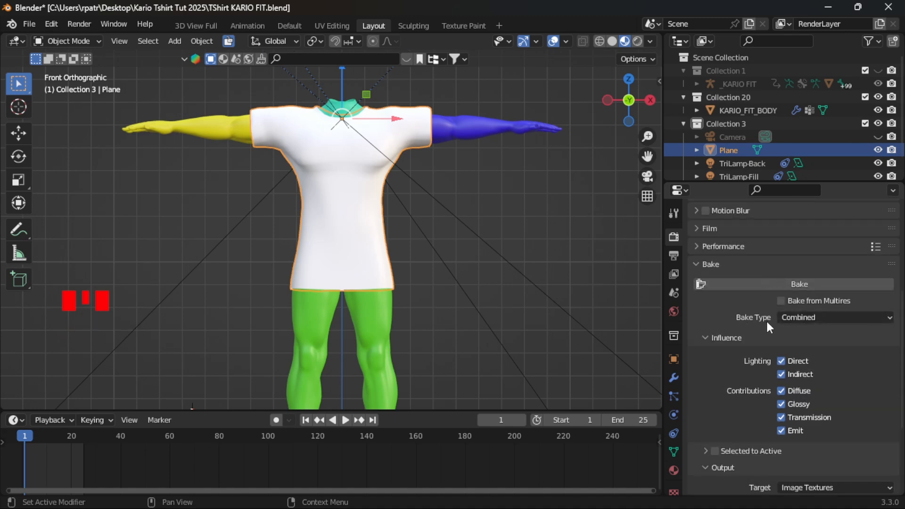
click(882, 319)
click(826, 292)
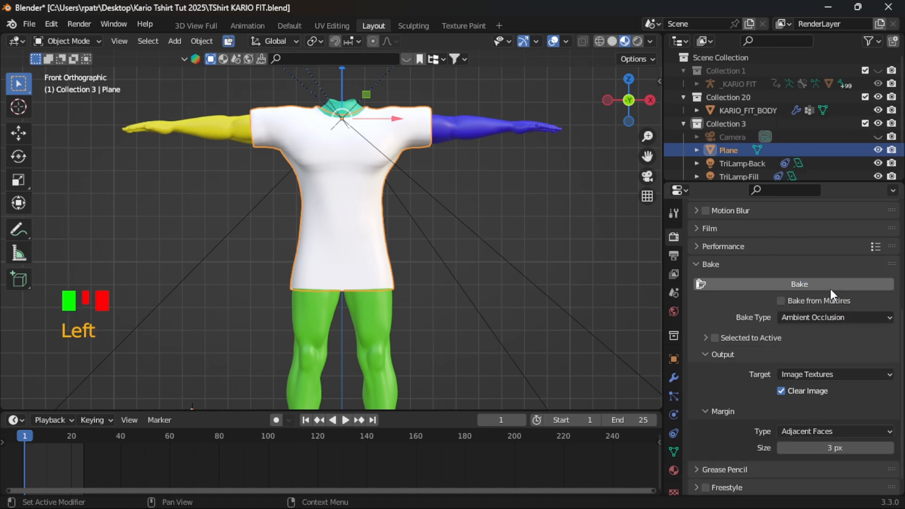
click(743, 283)
click(744, 283)
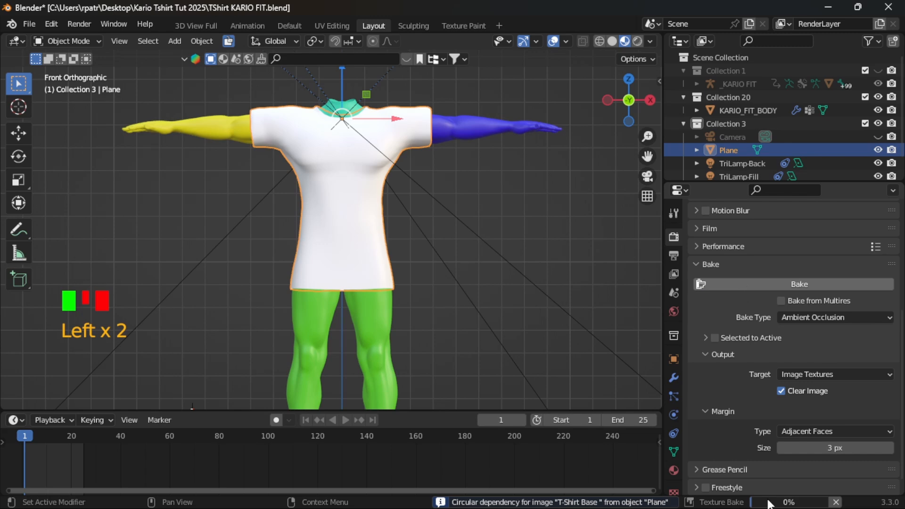
- View the whole model from the front and save the Blender file
middle_drag(432, 238, 438, 240)
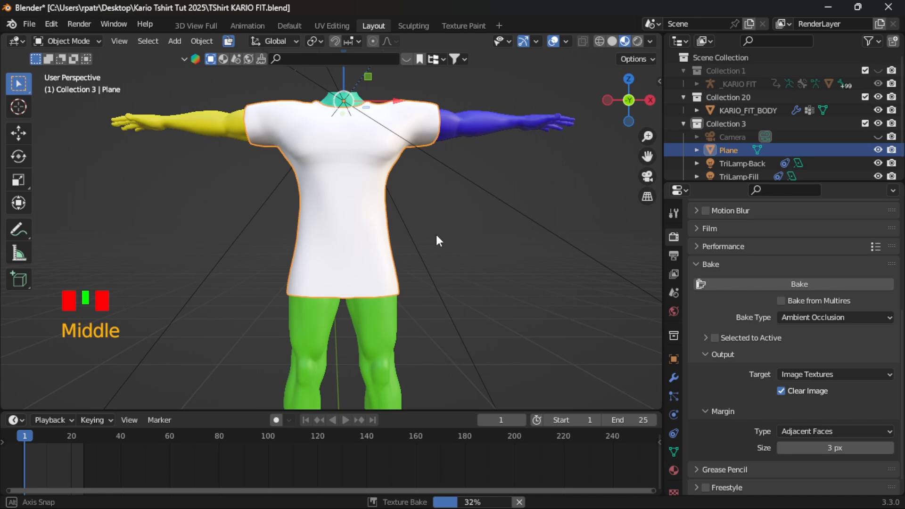
scroll(437, 235, down, 5)
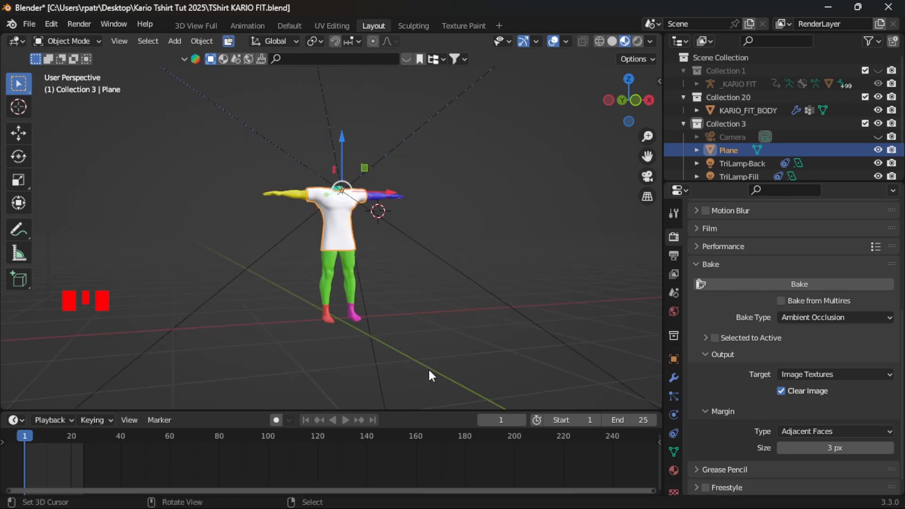
middle_drag(439, 259, 308, 250)
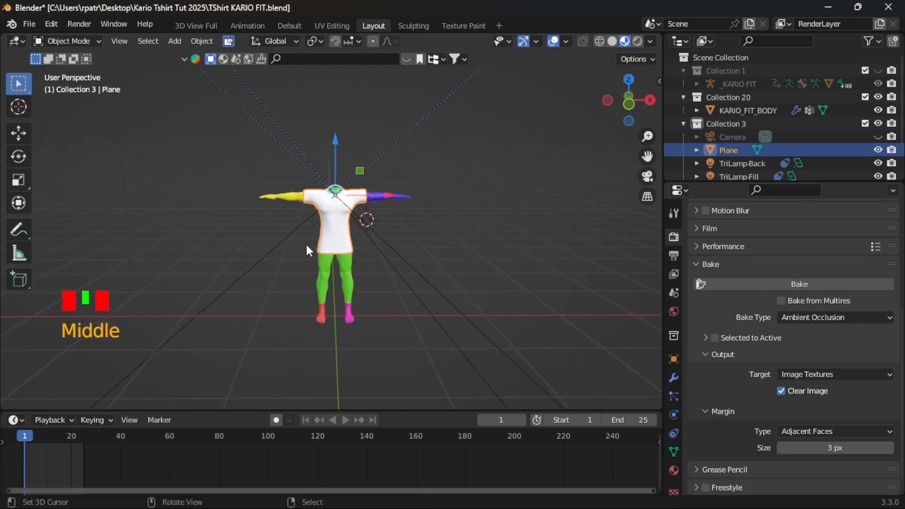
click(27, 24)
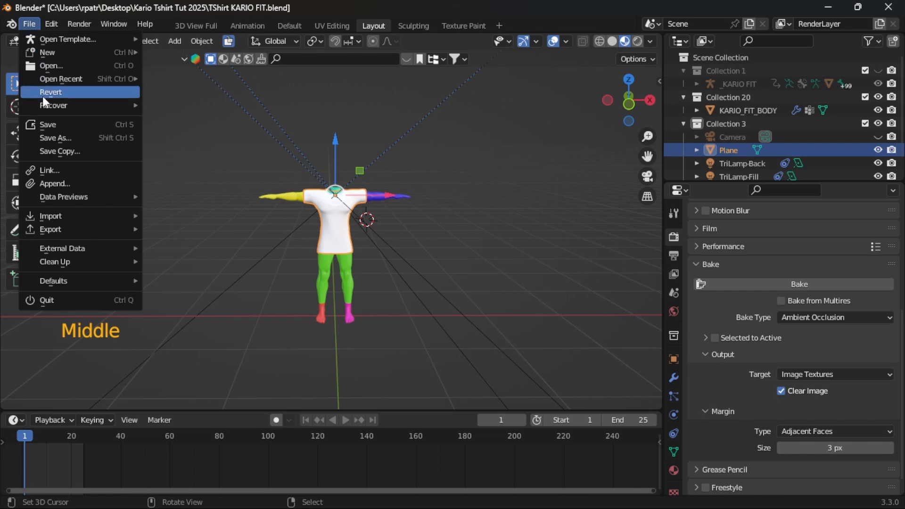
click(50, 123)
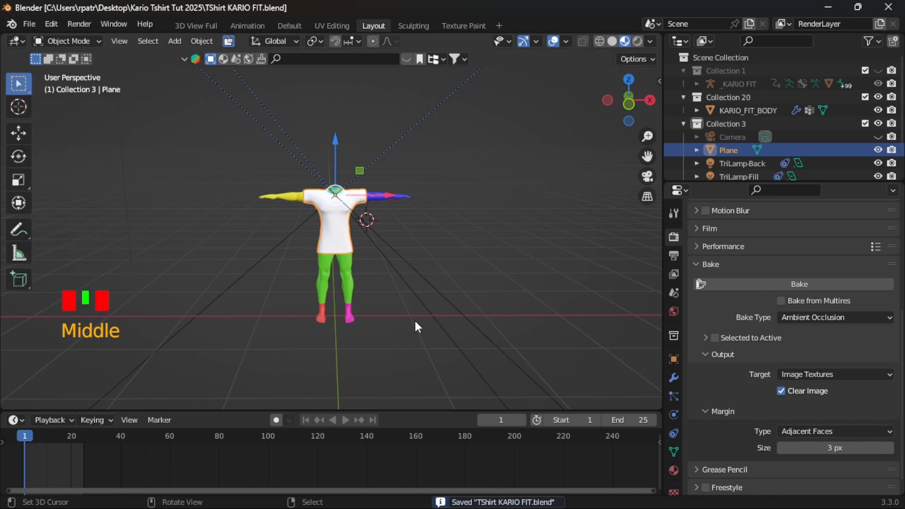
- Examine the shading of the baked T-Shirt Base image in the UV Editing workspace, and check the bake type in Layout
scroll(416, 320, up, 7)
scroll(418, 317, down, 2)
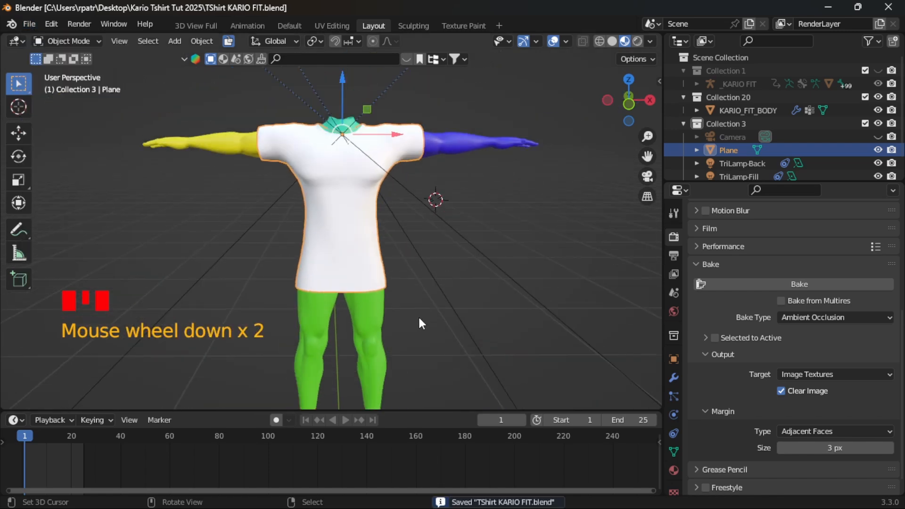
click(332, 26)
scroll(272, 327, up, 4)
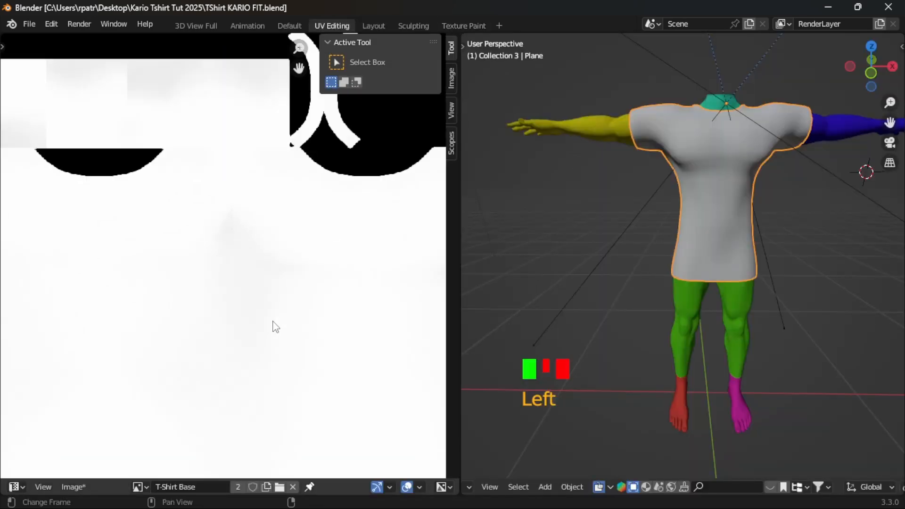
scroll(277, 323, down, 3)
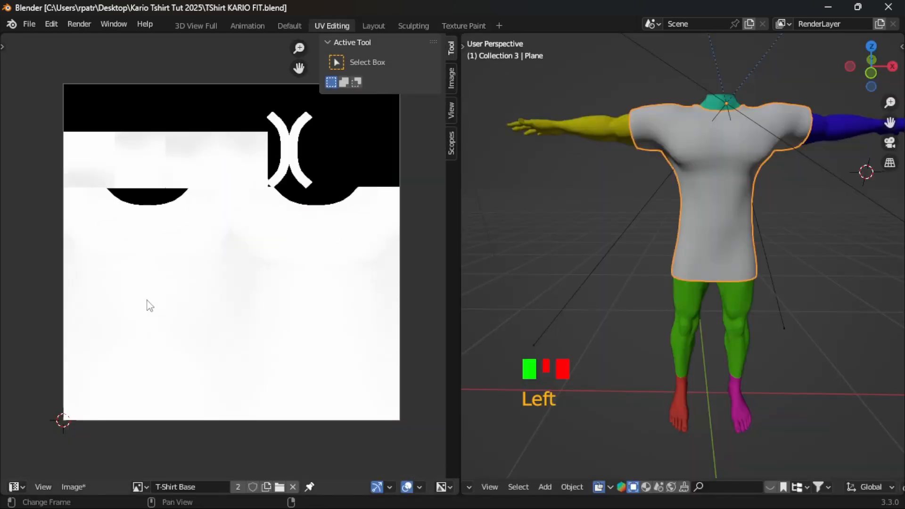
middle_drag(146, 303, 189, 310)
scroll(191, 224, up, 1)
scroll(192, 225, up, 3)
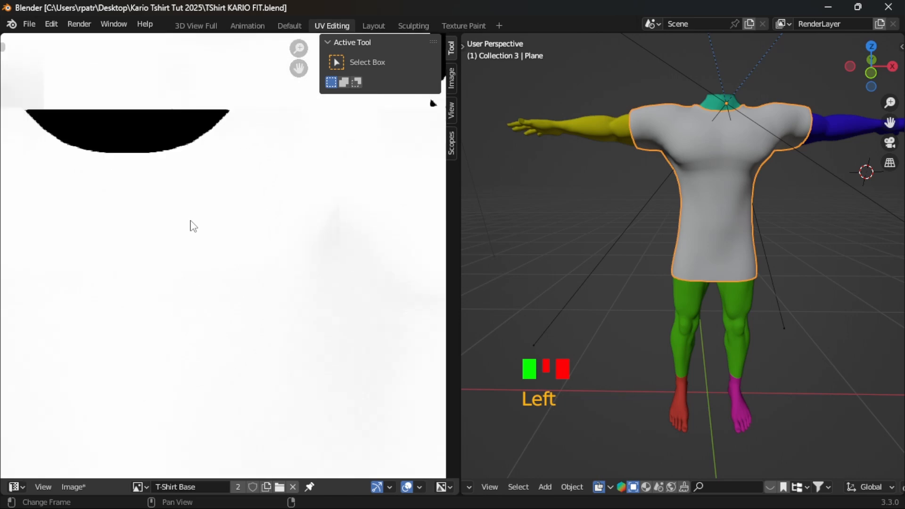
scroll(193, 226, down, 5)
middle_drag(303, 318, 248, 302)
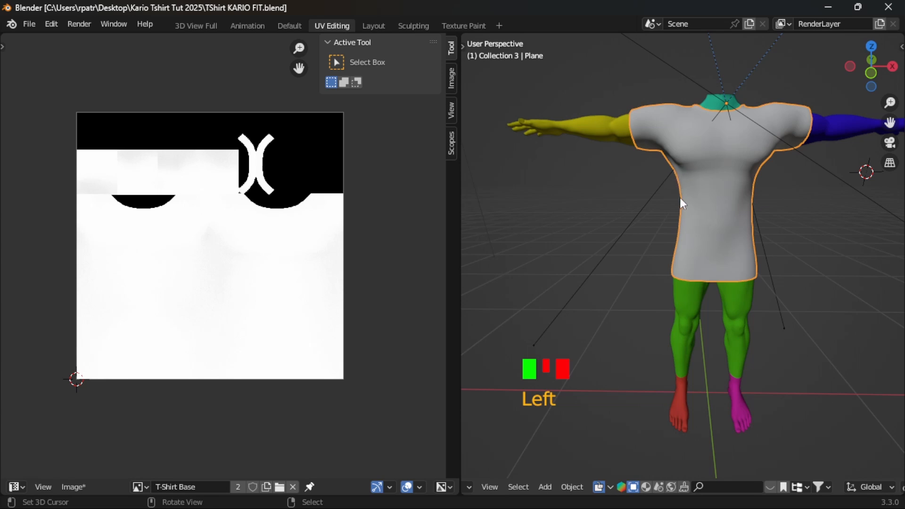
click(374, 26)
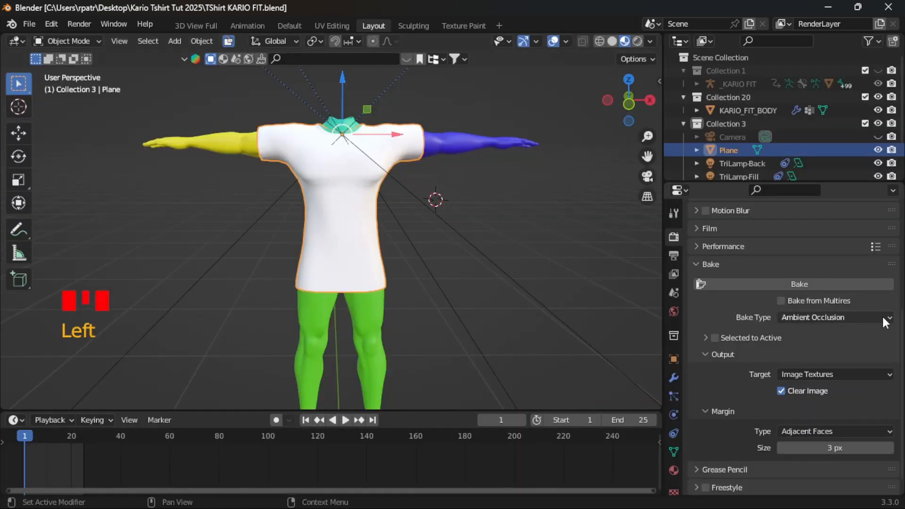
- Return to the UV Editing workspace and save the baked image as "T-Shirt Base AO.png" in the Kario Tshirt Tut 2025 folder
click(332, 23)
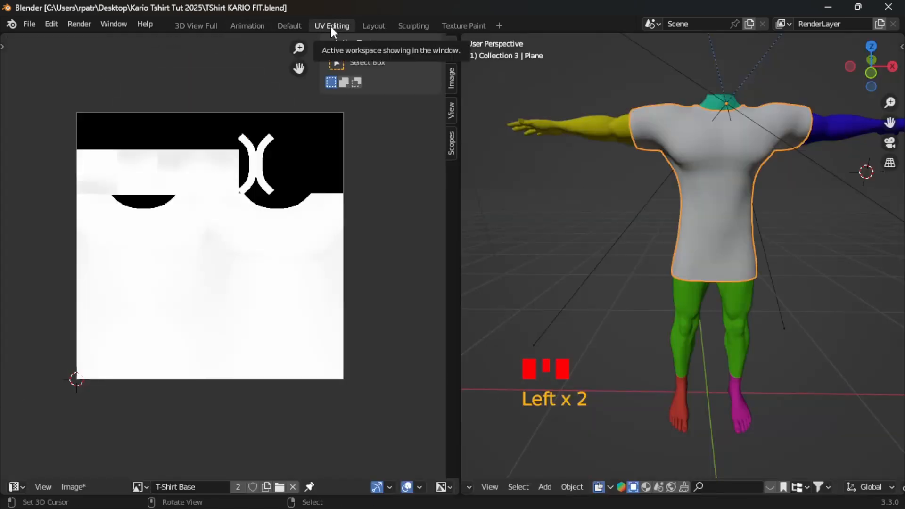
click(73, 488)
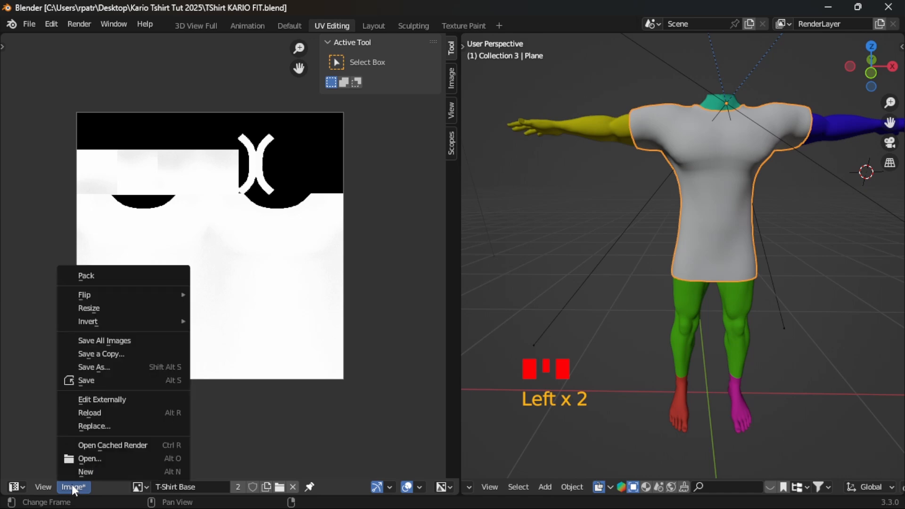
click(104, 367)
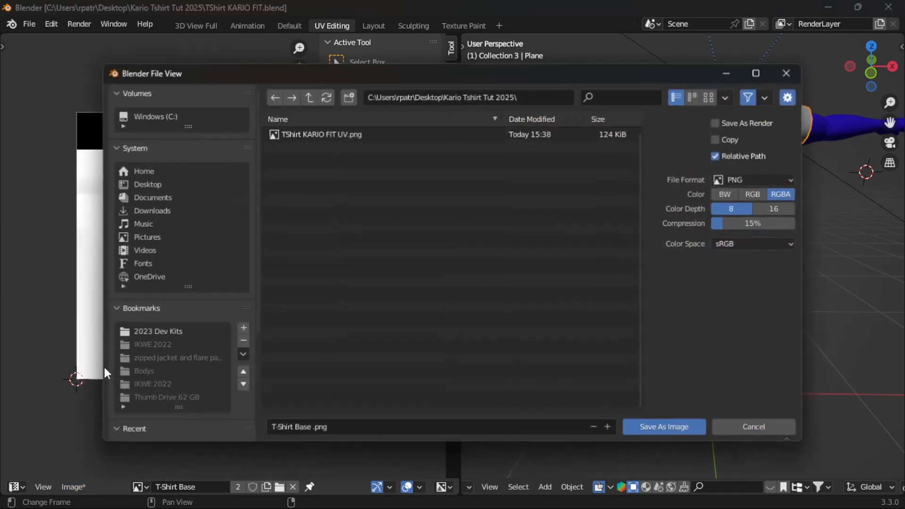
click(309, 429)
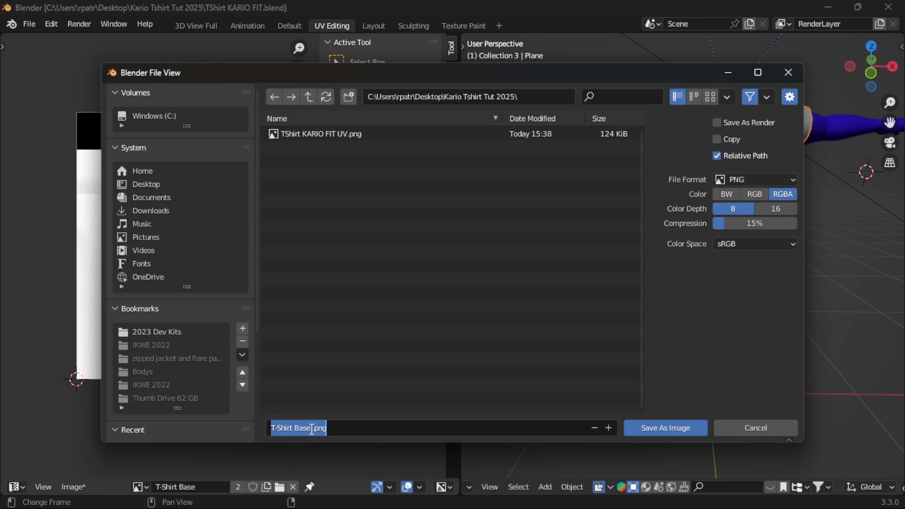
click(310, 429)
text(AO)
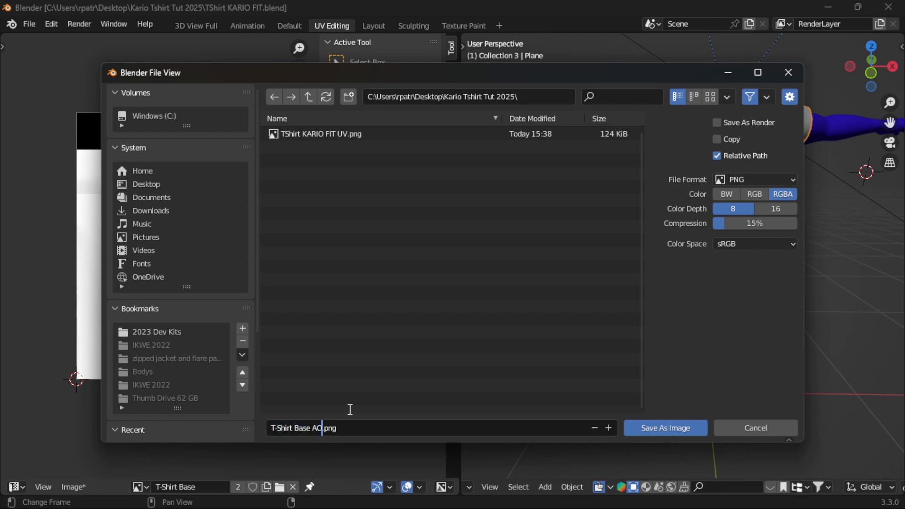
click(358, 428)
click(661, 427)
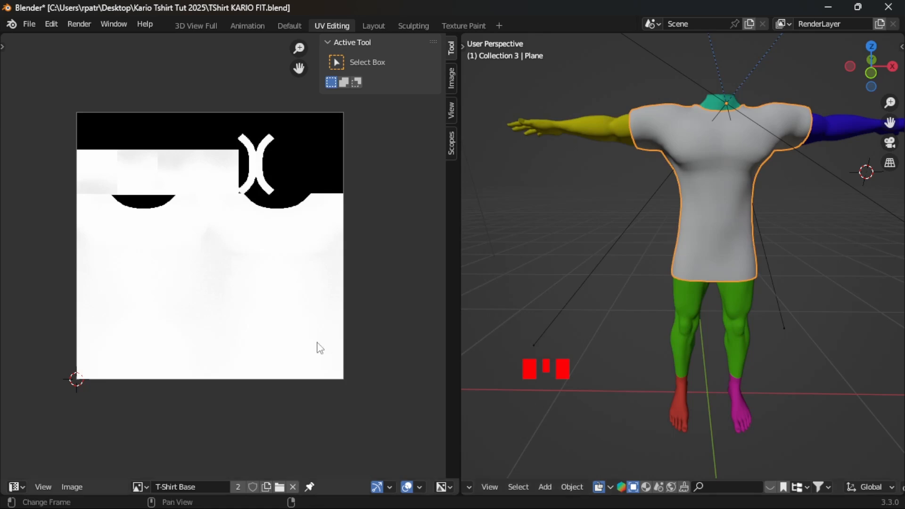
- Return to the Layout workspace, set the bake type to Combined and bake it for the T-shirt
click(375, 27)
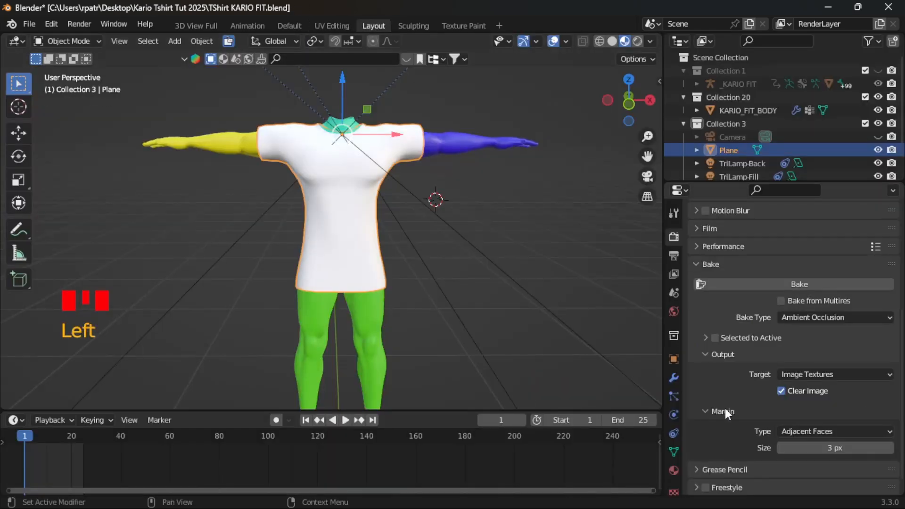
click(883, 317)
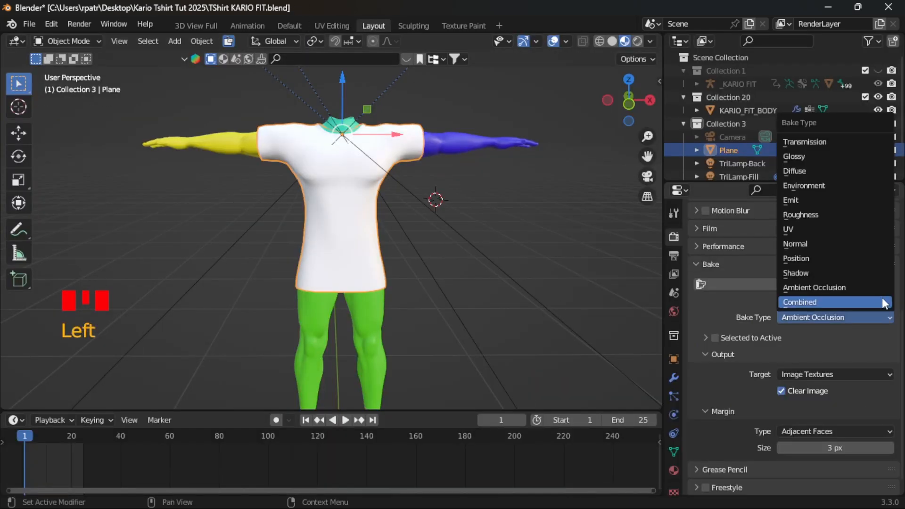
click(802, 304)
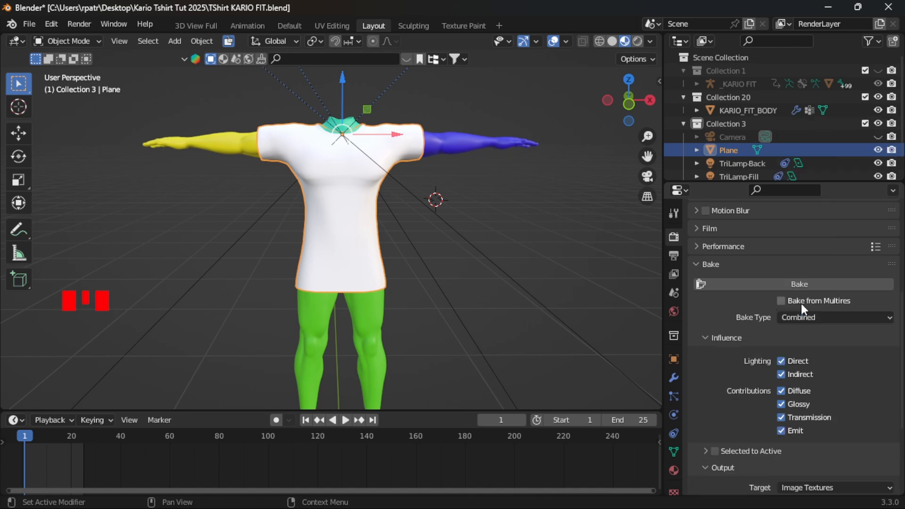
click(740, 283)
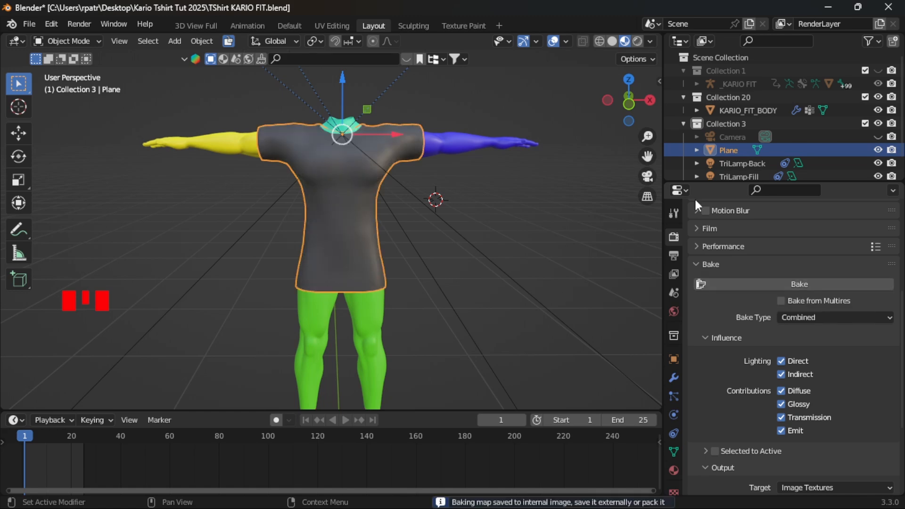
middle_drag(472, 283, 549, 297)
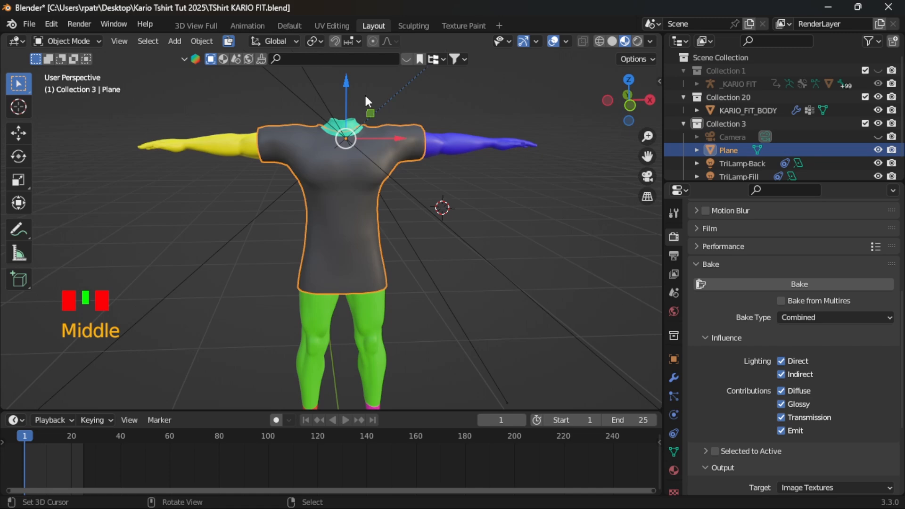
- Examine the shading of the combined bake on the T-Shirt Base image in the UV Editing workspace
click(331, 26)
scroll(264, 366, up, 5)
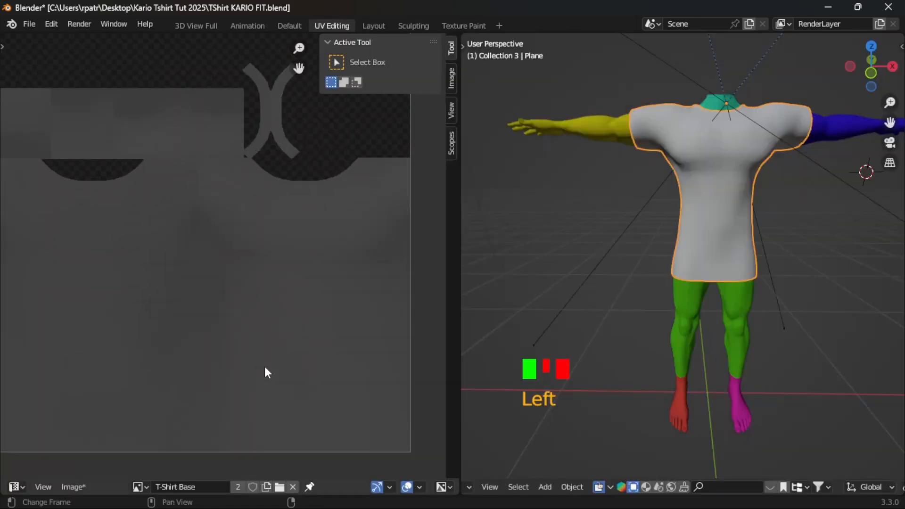
scroll(265, 367, down, 5)
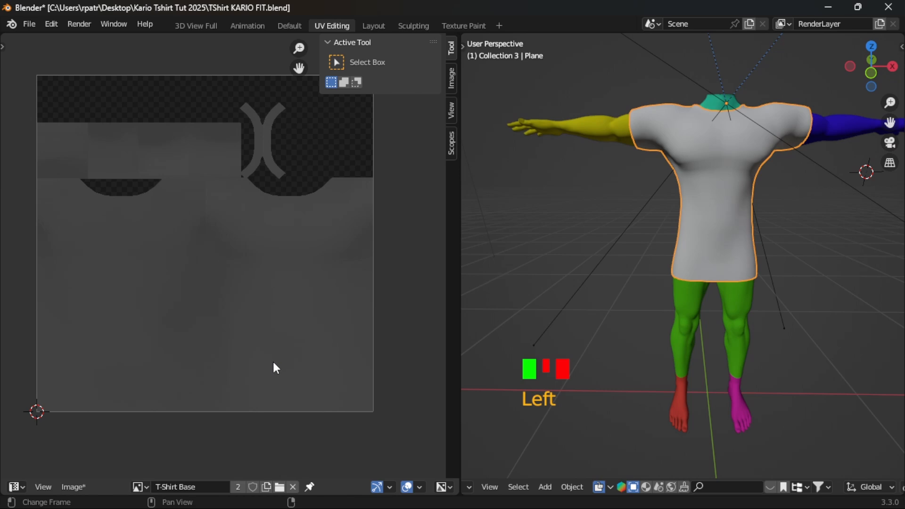
scroll(290, 352, down, 2)
scroll(290, 350, up, 2)
scroll(290, 352, up, 3)
scroll(290, 352, down, 2)
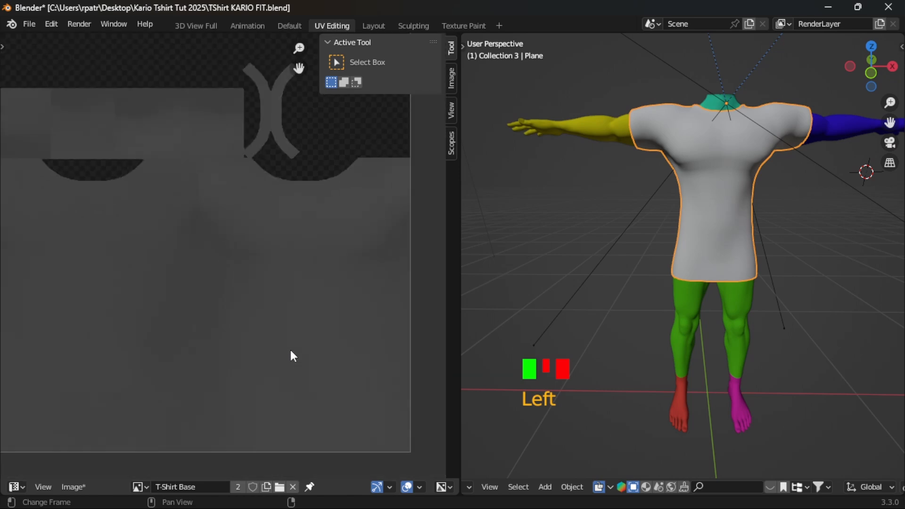
scroll(290, 351, down, 2)
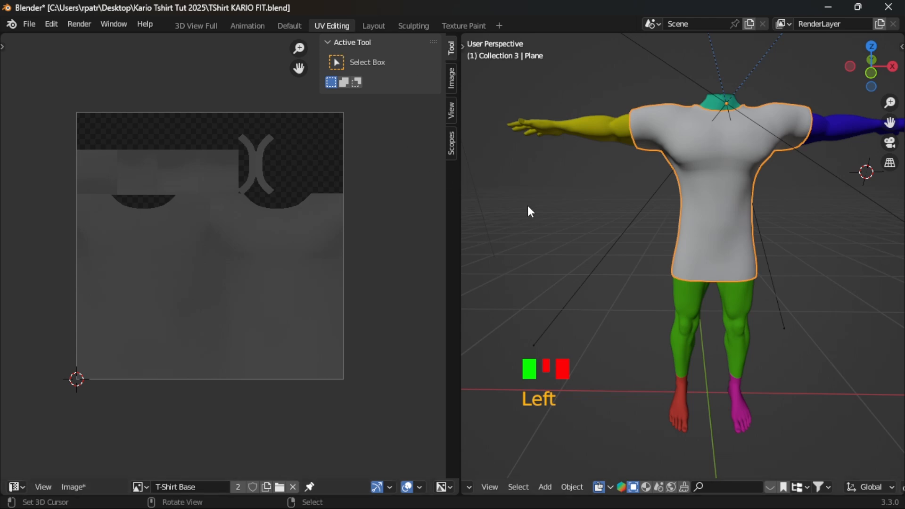
scroll(535, 205, down, 5)
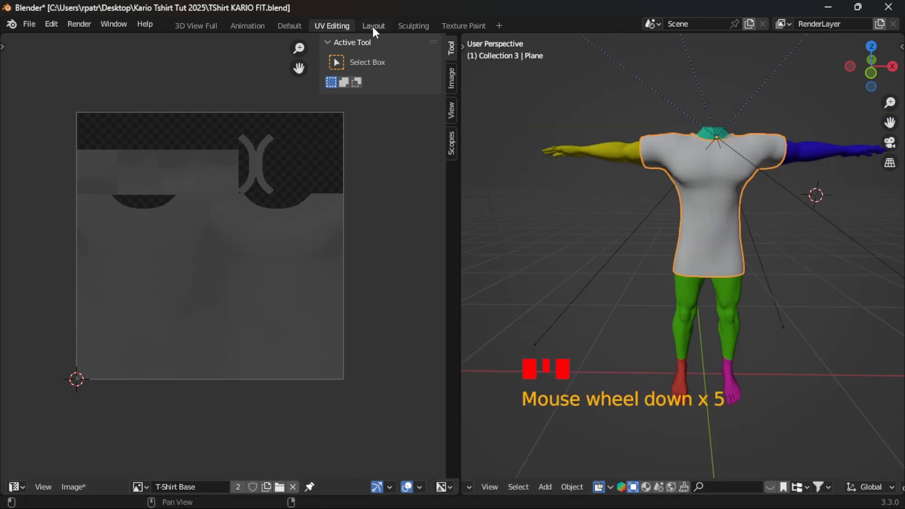
- Save the combined bake as a new image named "T-Shirt Base CMB.png" in the Kario Tshirt Tut 2025 folder
click(73, 487)
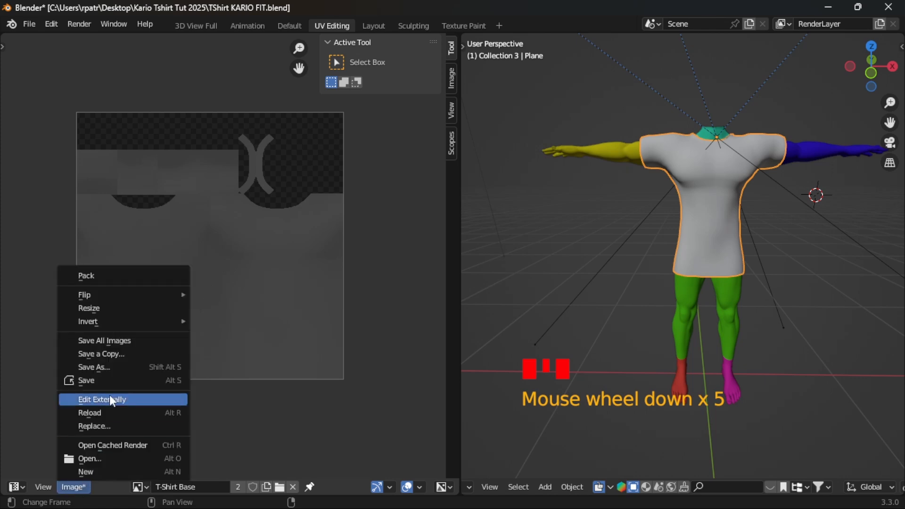
click(107, 366)
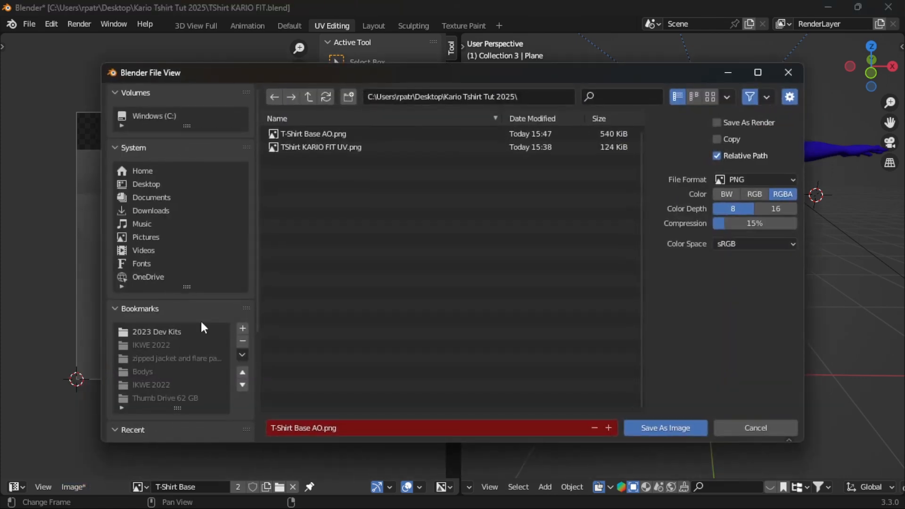
click(322, 428)
drag(323, 428, 311, 428)
text(CMB)
click(645, 429)
click(645, 428)
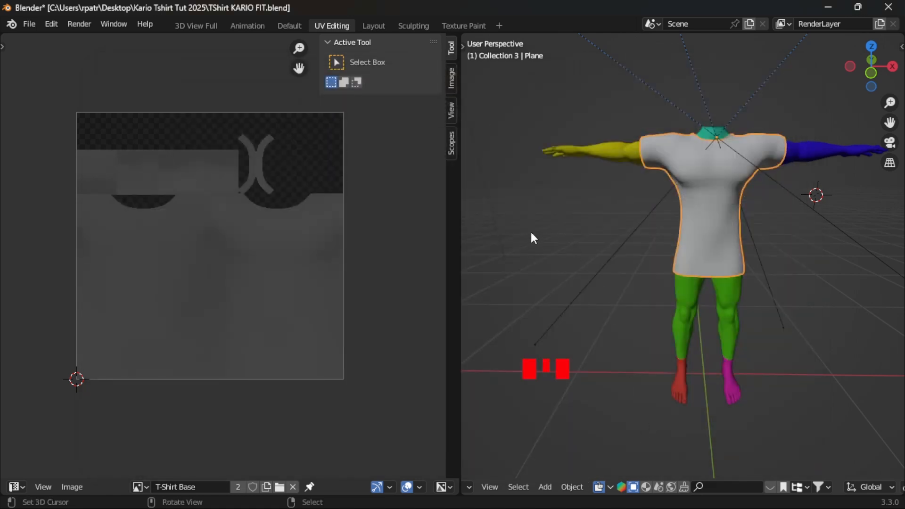
- Inspect the T-shirt's mesh density up close in Edit Mode in the Layout workspace, and return to Object Mode
click(374, 27)
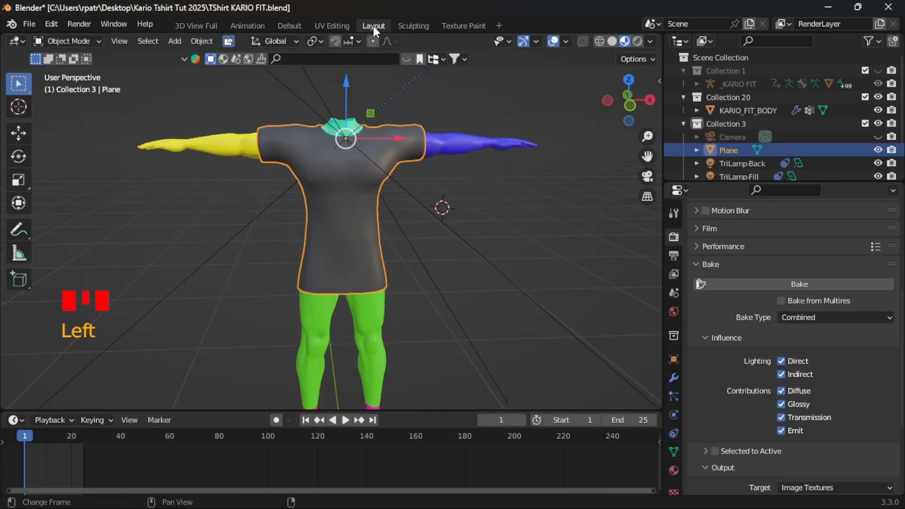
mouse_move(482, 202)
middle_down()
mouse_move(479, 375)
mouse_move(482, 196)
mouse_move(481, 206)
middle_up()
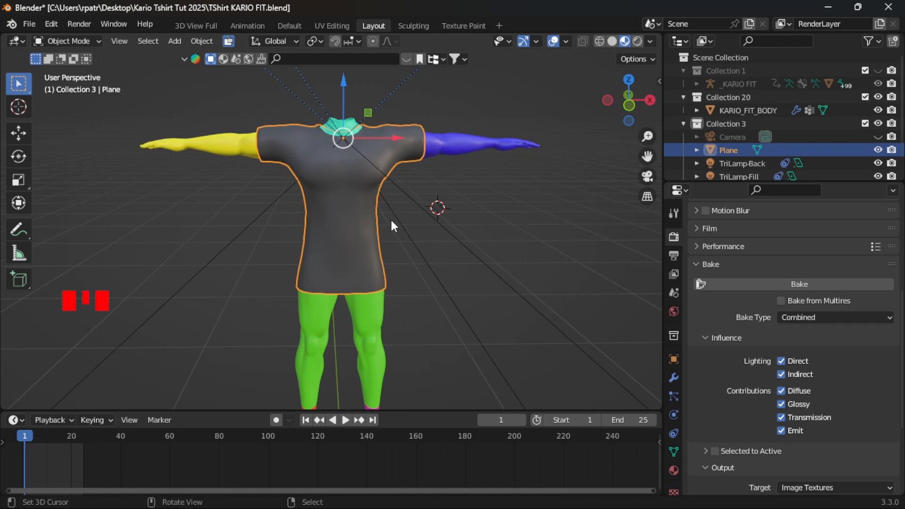
scroll(351, 212, up, 2)
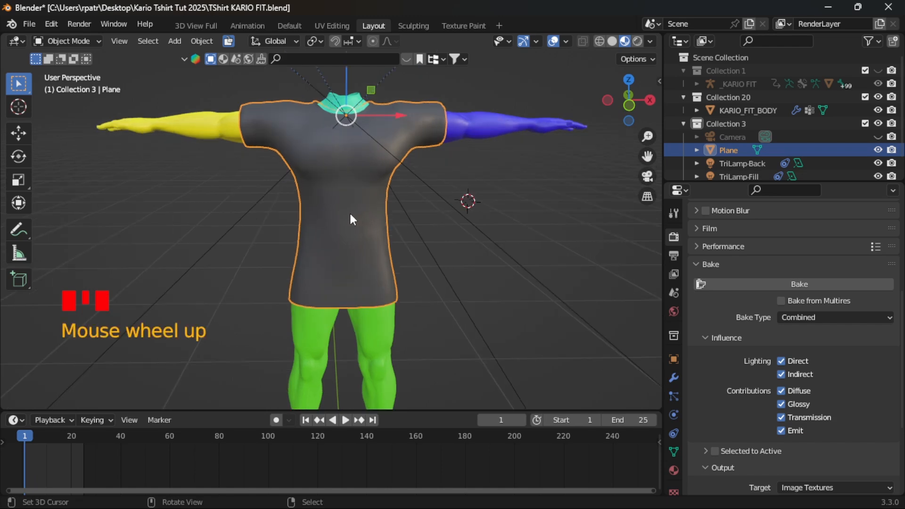
scroll(351, 212, down, 2)
key(Tab)
scroll(405, 203, up, 3)
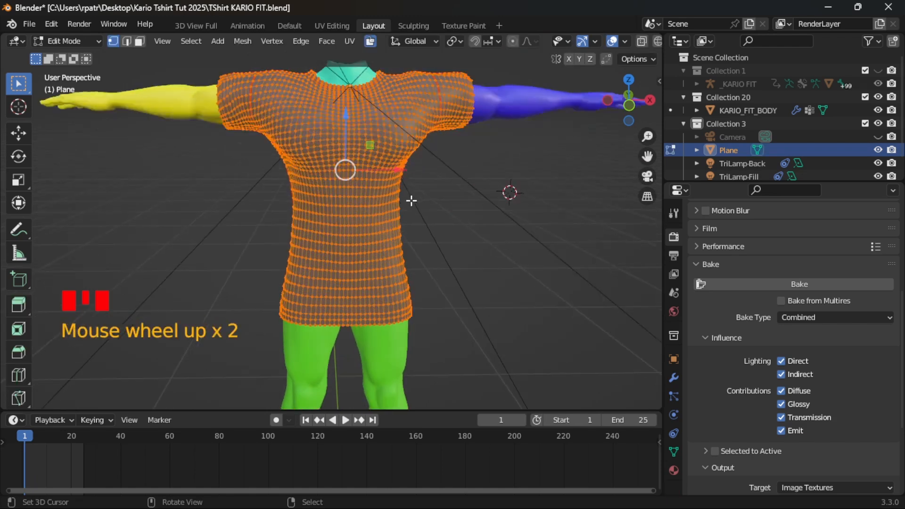
scroll(339, 218, up, 3)
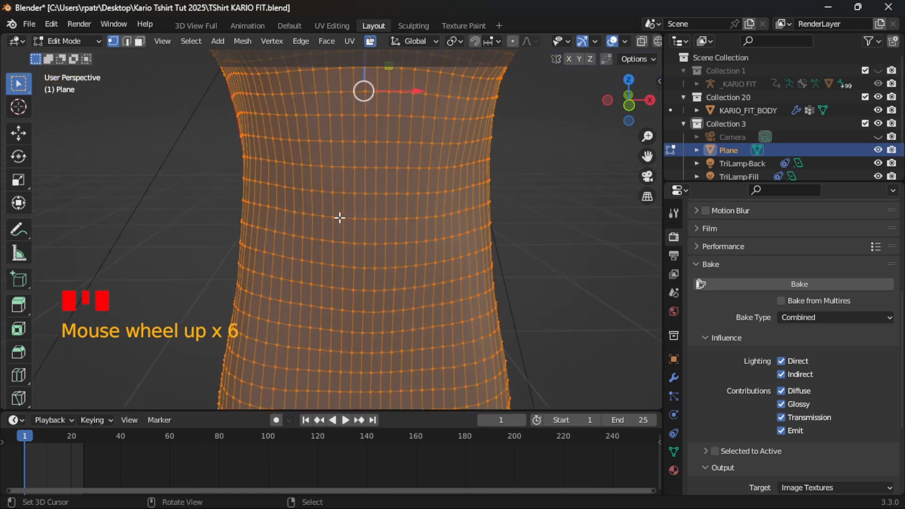
scroll(340, 218, down, 4)
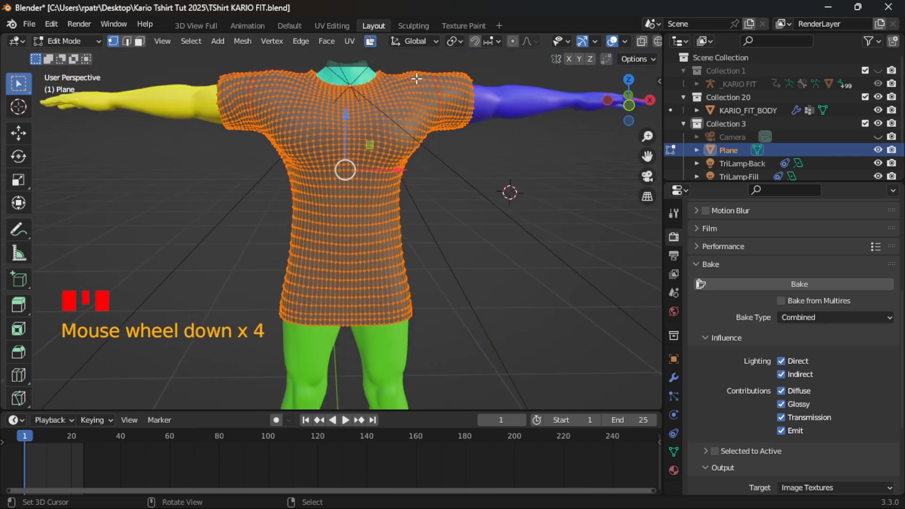
key(Tab)
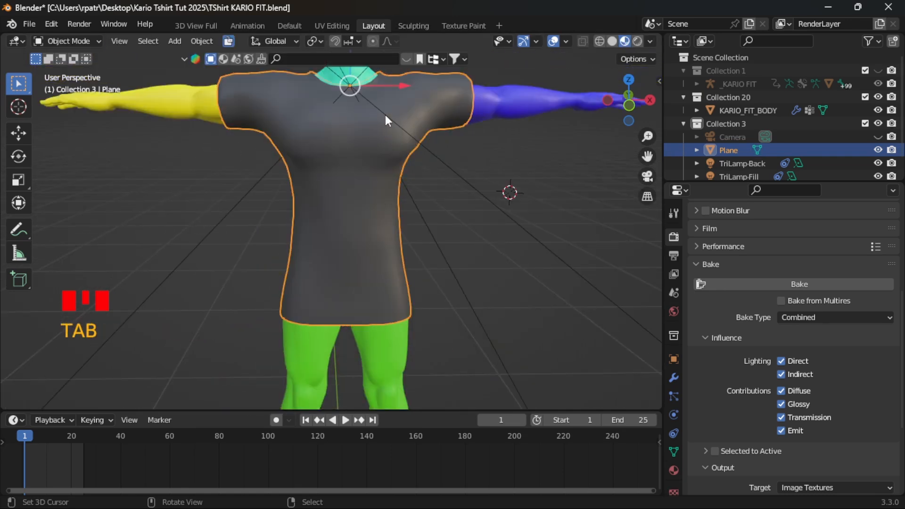
- Switch to the Sculpting workspace, choose the Draw Sharp brush and reduce its radius to 7 px with the T-shirt viewed from the front
click(411, 26)
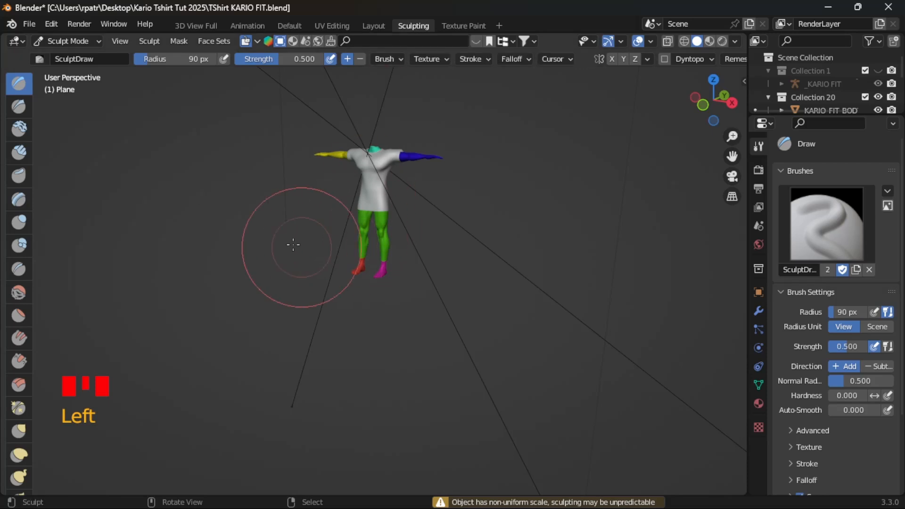
mouse_move(293, 243)
middle_down()
mouse_move(341, 250)
mouse_move(380, 212)
mouse_move(376, 339)
mouse_move(380, 297)
mouse_move(379, 304)
middle_up()
scroll(380, 239, up, 2)
scroll(375, 318, up, 3)
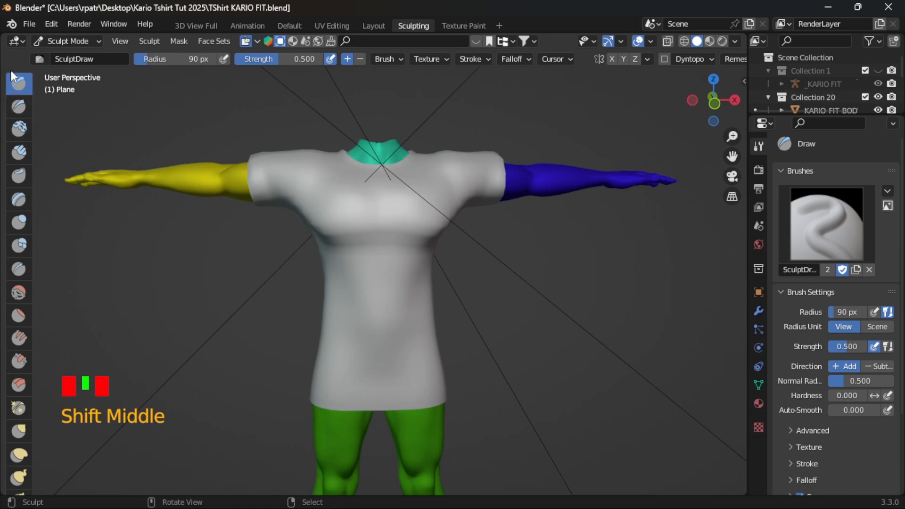
click(18, 106)
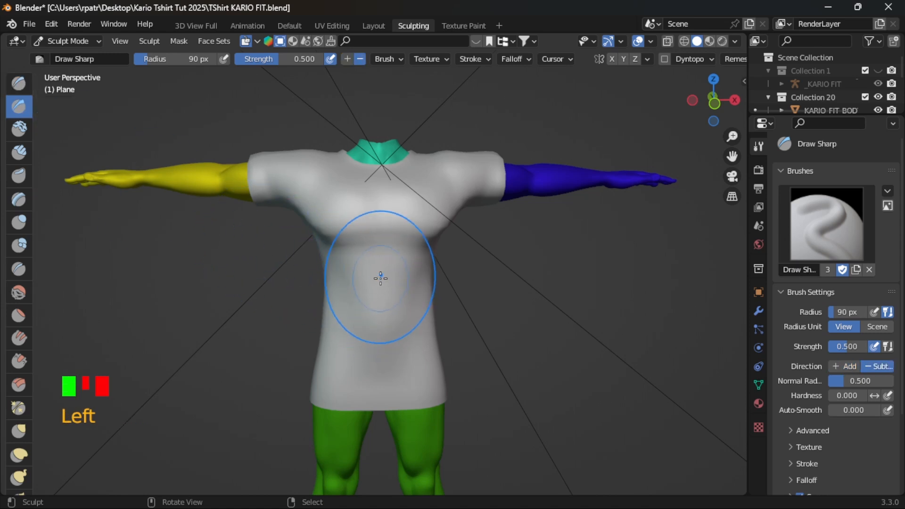
key(f)
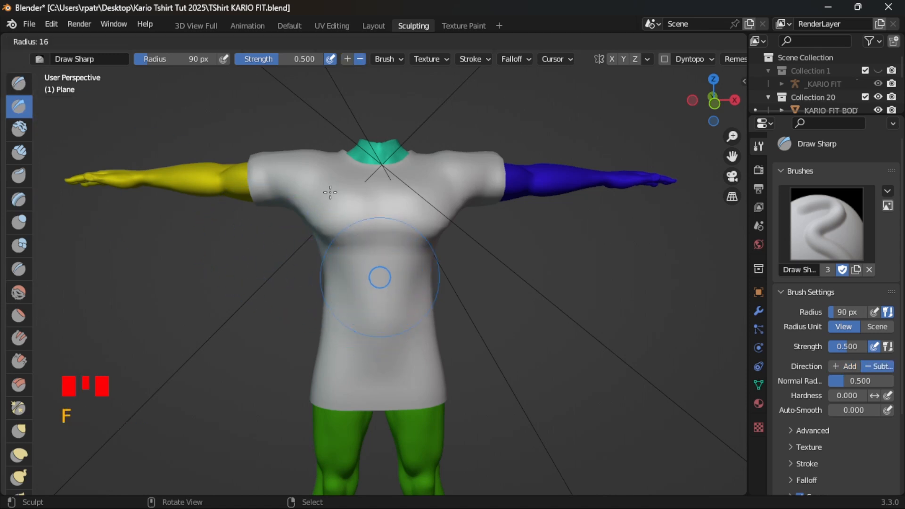
click(328, 192)
scroll(371, 339, up, 3)
scroll(371, 338, down, 2)
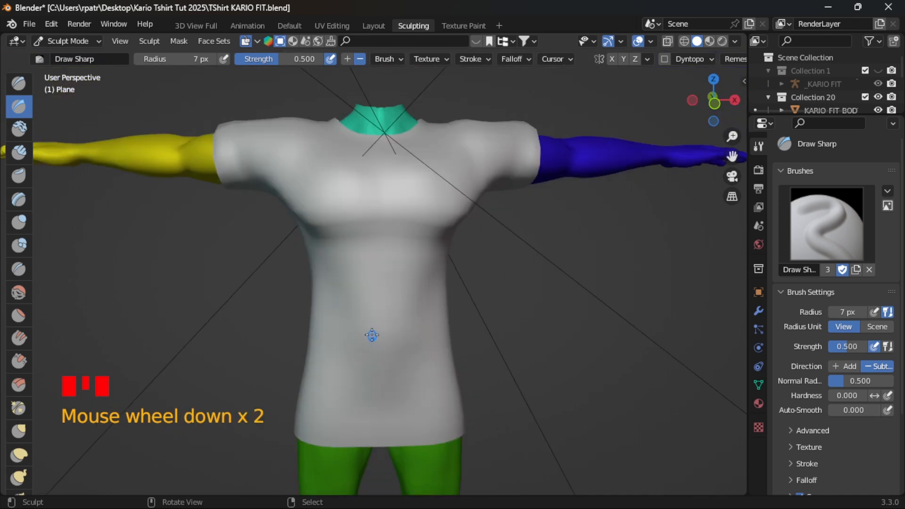
- Sculpt repeated horizontal Draw Sharp strokes in the Subtract direction across the T-shirt's midsection
click(332, 297)
drag(332, 297, 392, 308)
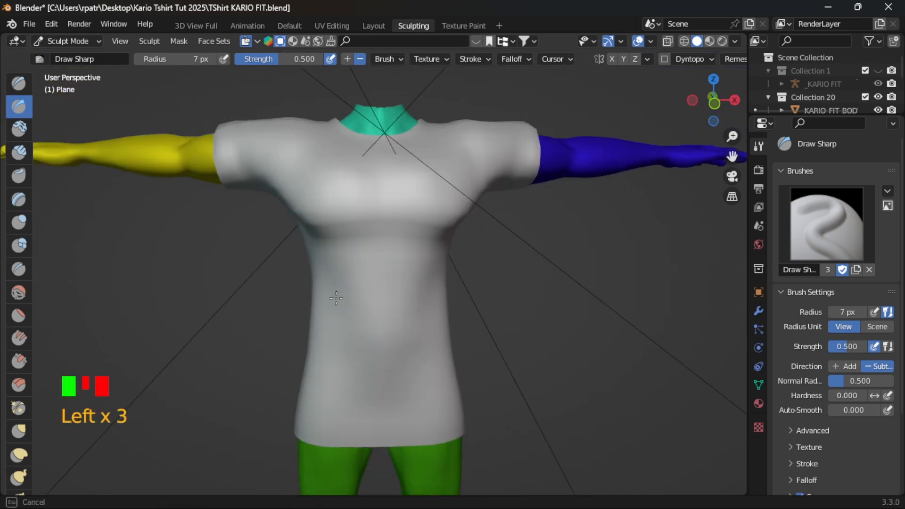
drag(336, 298, 436, 303)
drag(437, 303, 336, 306)
mouse_move(336, 307)
mouse_down()
mouse_move(427, 305)
mouse_move(342, 290)
mouse_up()
drag(343, 290, 425, 302)
drag(425, 302, 330, 309)
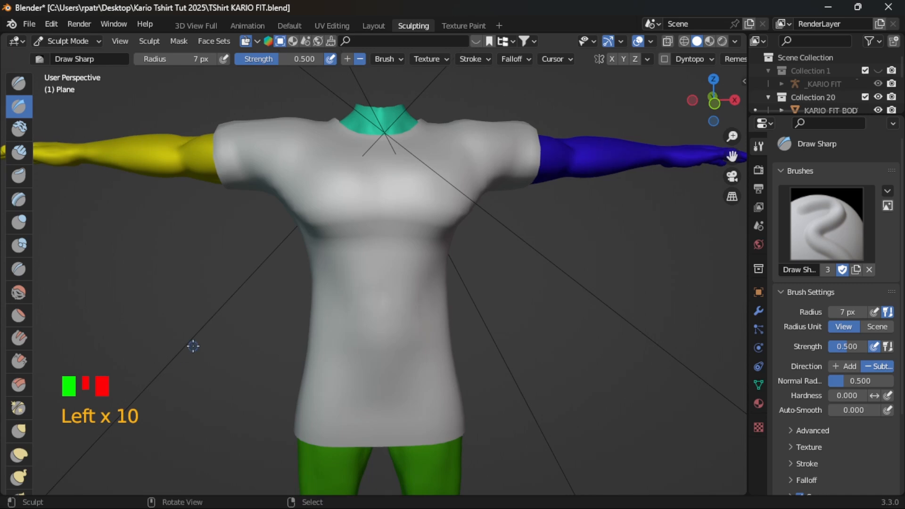
mouse_move(193, 346)
middle_down()
mouse_move(315, 344)
mouse_move(205, 339)
mouse_move(297, 307)
middle_up()
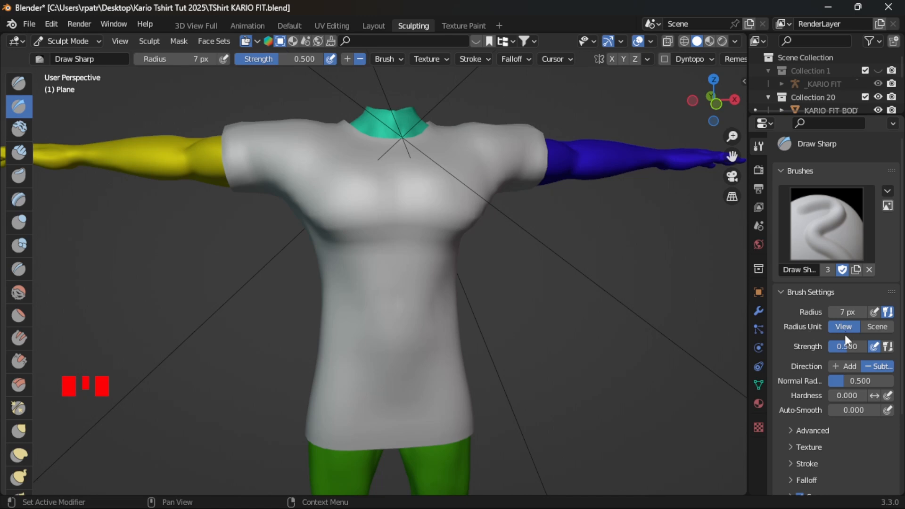
- Set the Draw Sharp brush direction to Add and sculpt horizontal strokes across the T-shirt's midsection at 7 px
click(840, 364)
click(350, 300)
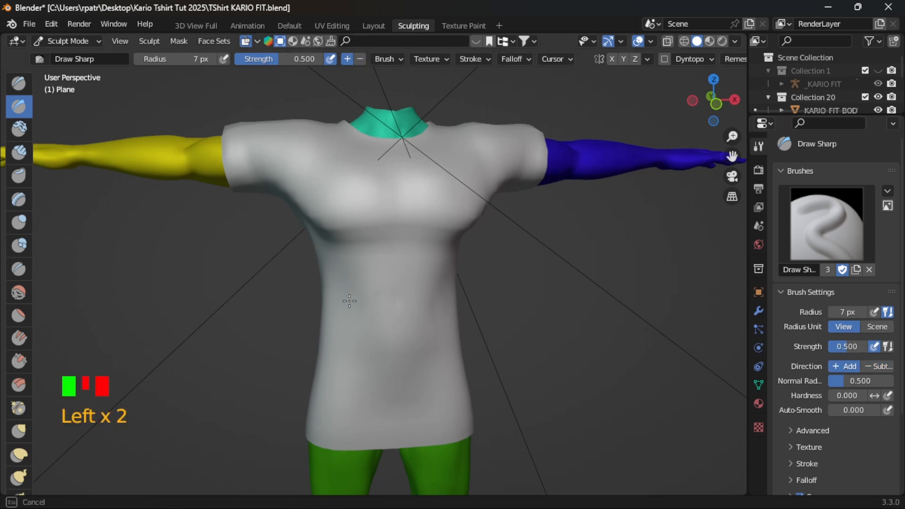
click(458, 299)
click(459, 300)
click(460, 301)
click(461, 302)
click(452, 299)
click(436, 301)
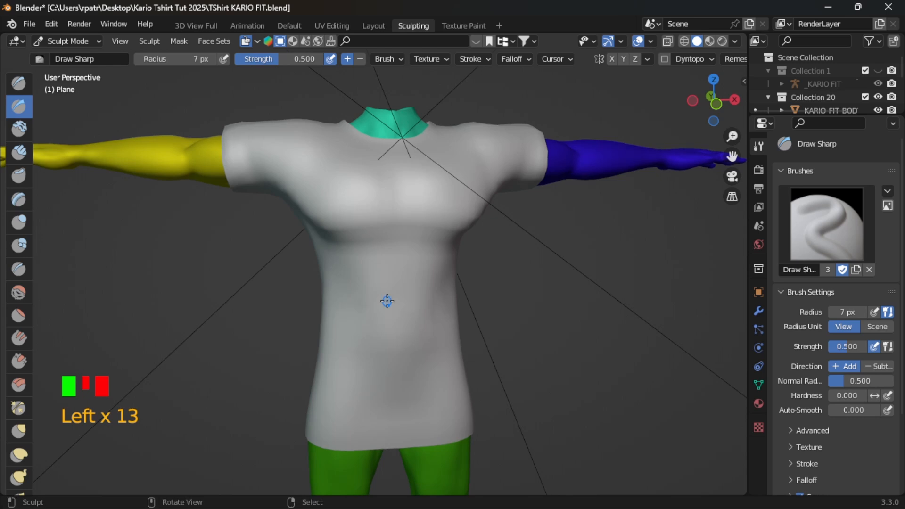
- Enlarge the Draw Sharp brush radius to 55 px and sculpt a raised horizontal fold across the front of the T-shirt's waist
key(f)
click(410, 339)
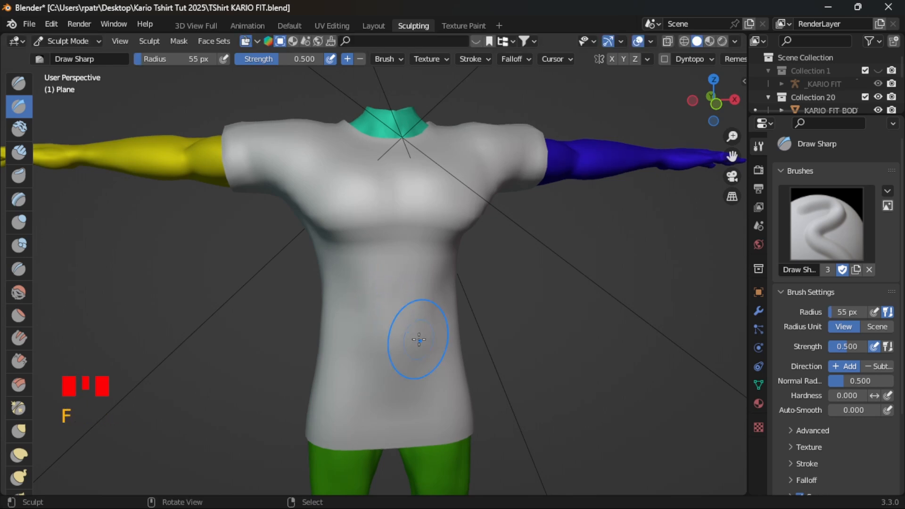
click(364, 293)
click(378, 298)
click(415, 297)
click(387, 301)
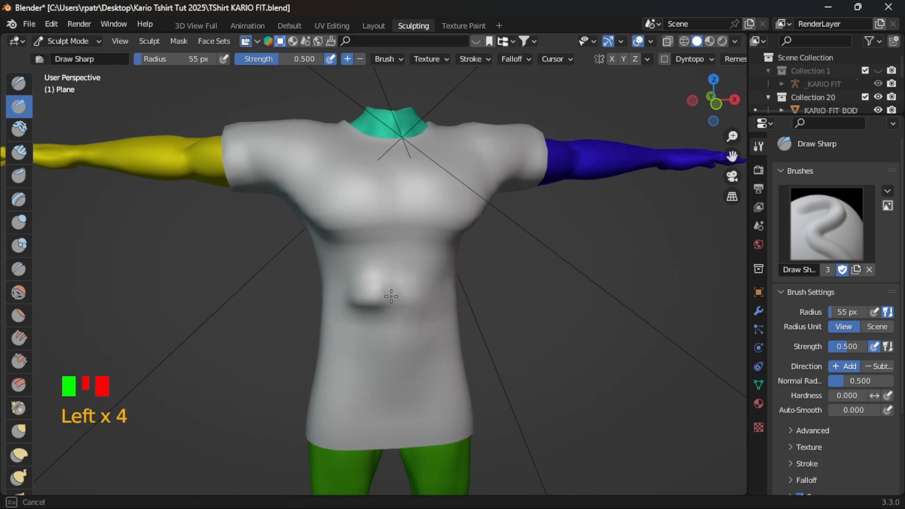
click(353, 297)
click(429, 300)
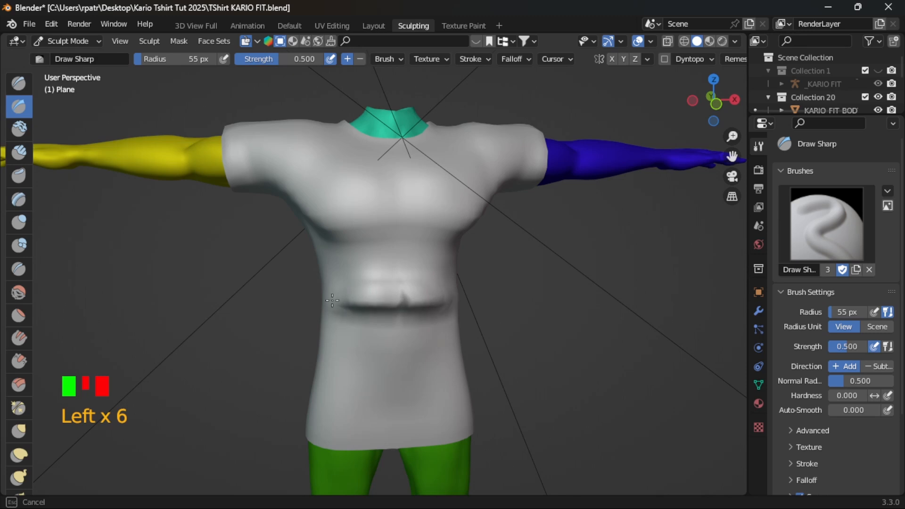
click(451, 300)
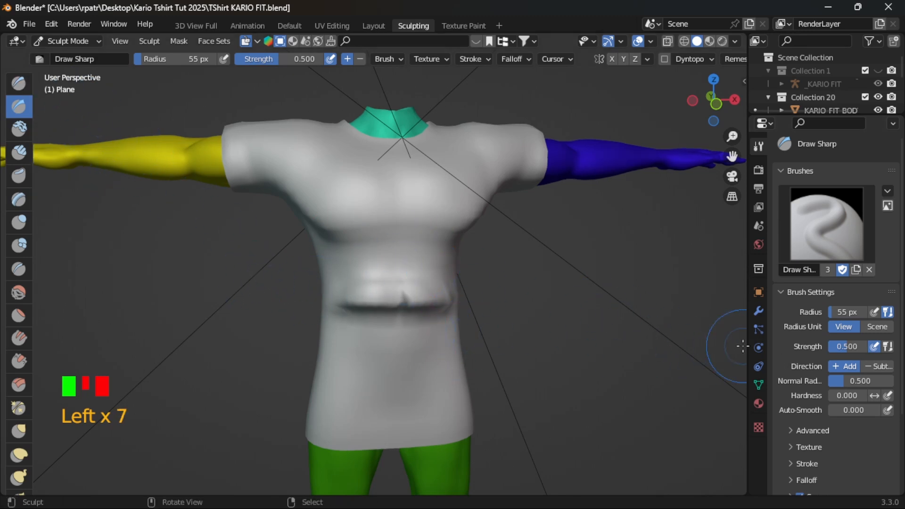
- Set the Draw Sharp brush direction to Subtract and its radius to 30 px, and sculpt along the raised fold at the T-shirt's waist
click(877, 367)
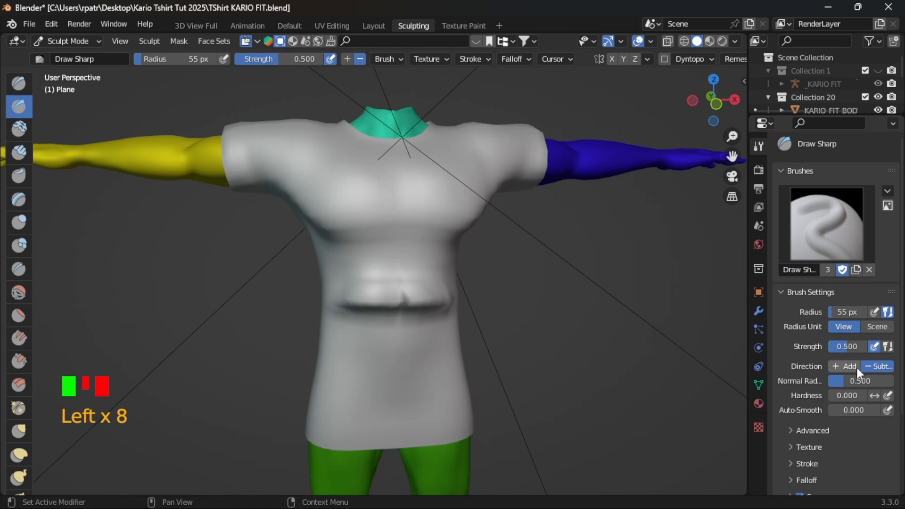
click(840, 347)
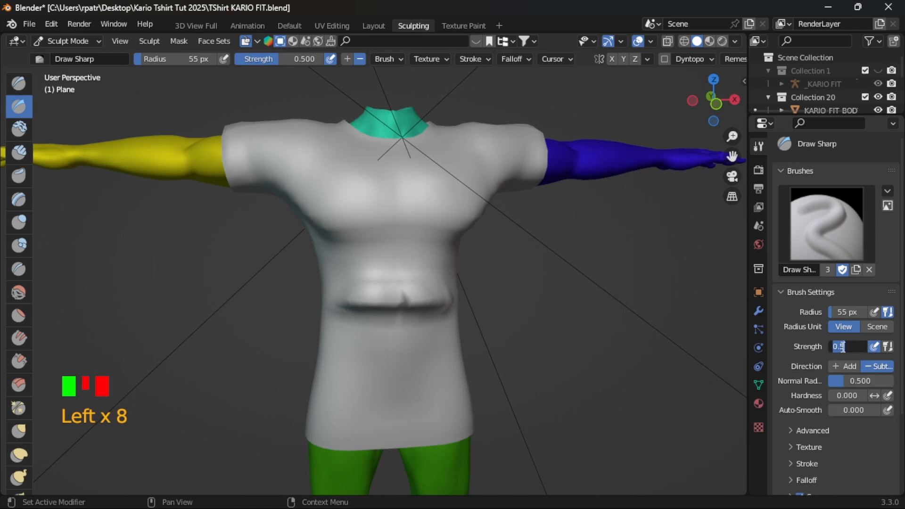
click(891, 351)
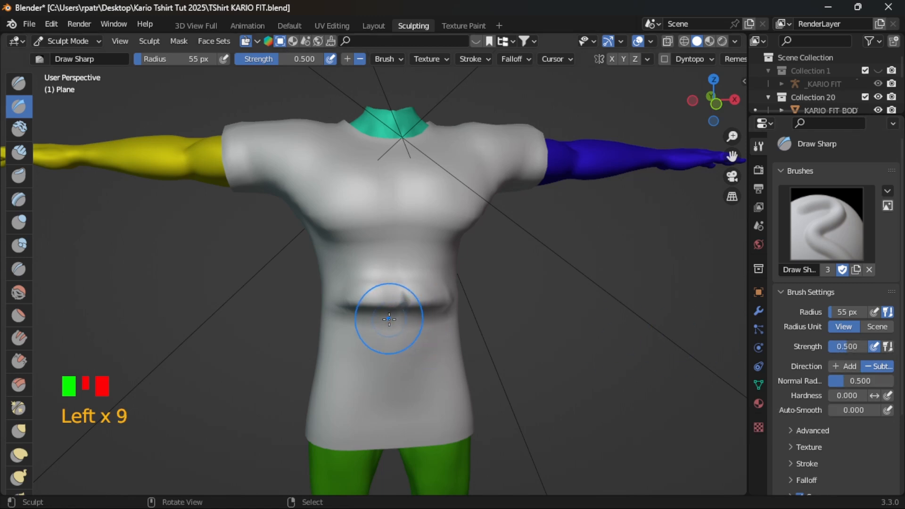
key(f)
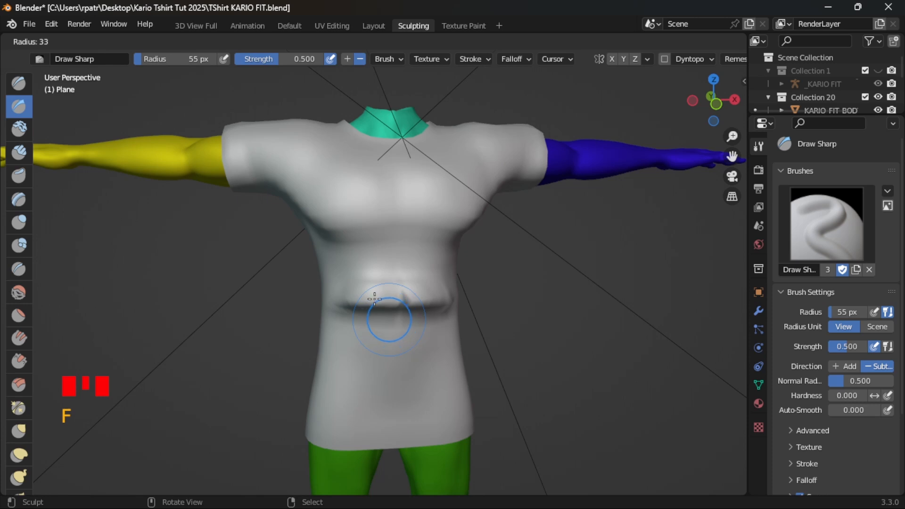
click(373, 295)
mouse_move(358, 291)
mouse_down()
mouse_move(435, 294)
mouse_move(330, 314)
mouse_move(461, 305)
mouse_move(348, 304)
mouse_move(458, 302)
mouse_move(336, 287)
mouse_move(449, 283)
mouse_up()
mouse_move(245, 349)
middle_down()
mouse_move(370, 340)
mouse_move(323, 289)
mouse_move(246, 326)
mouse_move(250, 351)
middle_up()
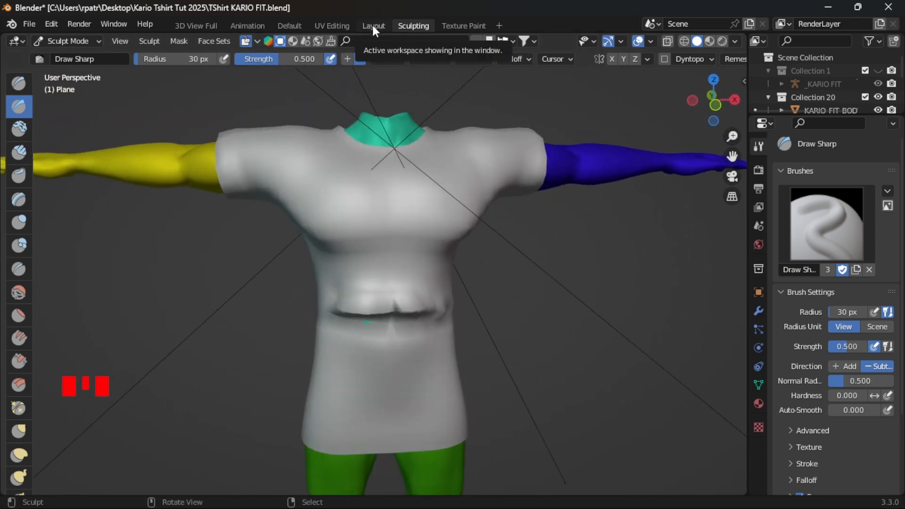
- Bake the T-shirt's Combined map from the Layout workspace and inspect the T-Shirt Base image in the UV Editing workspace
click(373, 28)
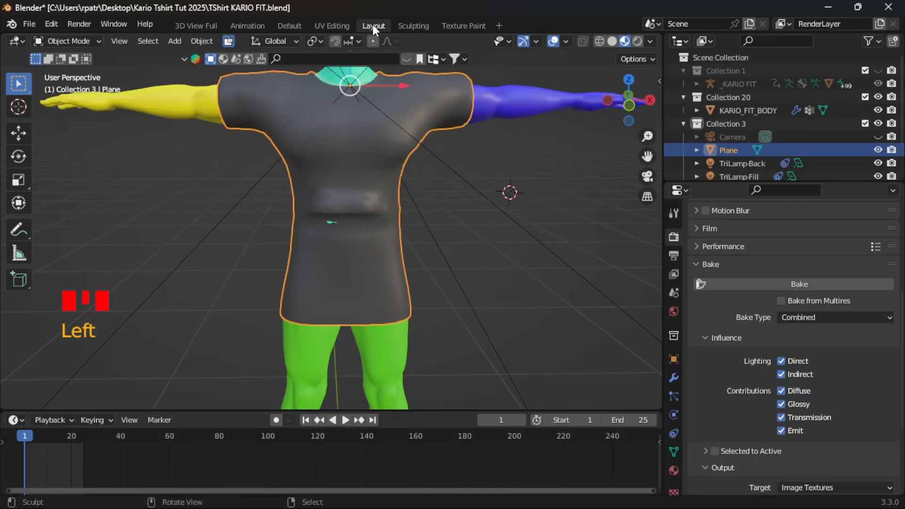
click(752, 283)
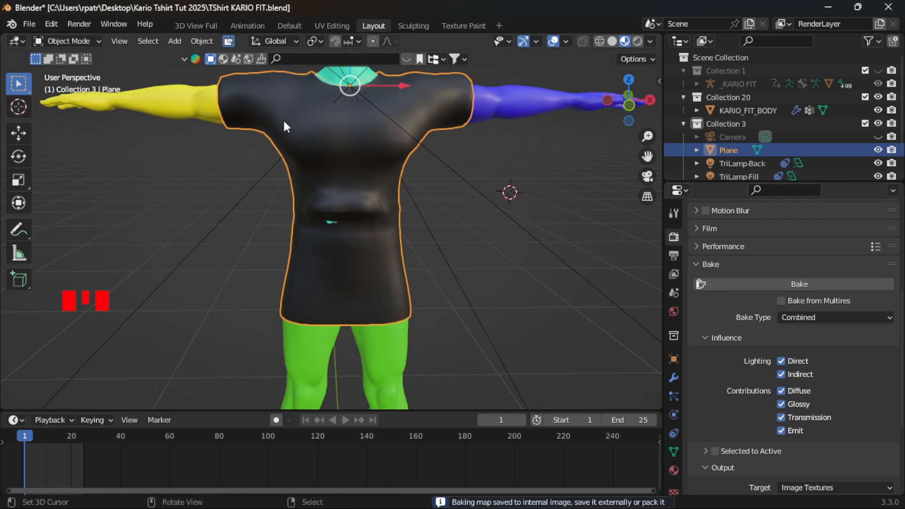
click(332, 26)
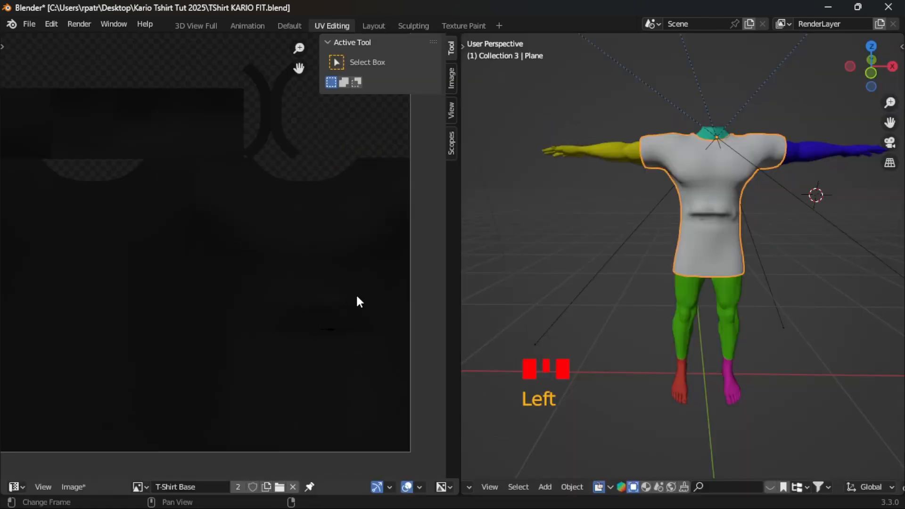
mouse_move(303, 384)
middle_down()
mouse_move(281, 341)
mouse_move(284, 330)
mouse_move(309, 403)
mouse_move(313, 343)
mouse_move(313, 380)
middle_up()
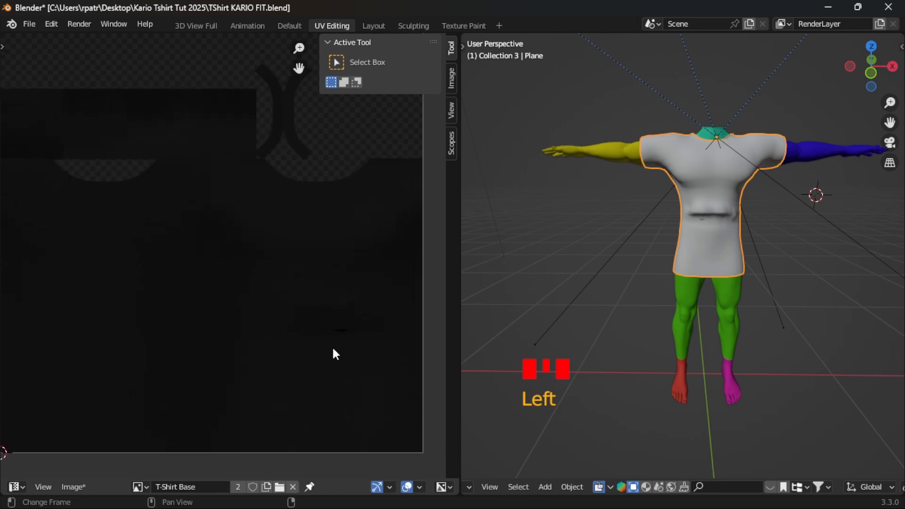
- Return to the Layout workspace, set the bake type to Ambient Occlusion and bake the T-shirt
click(373, 25)
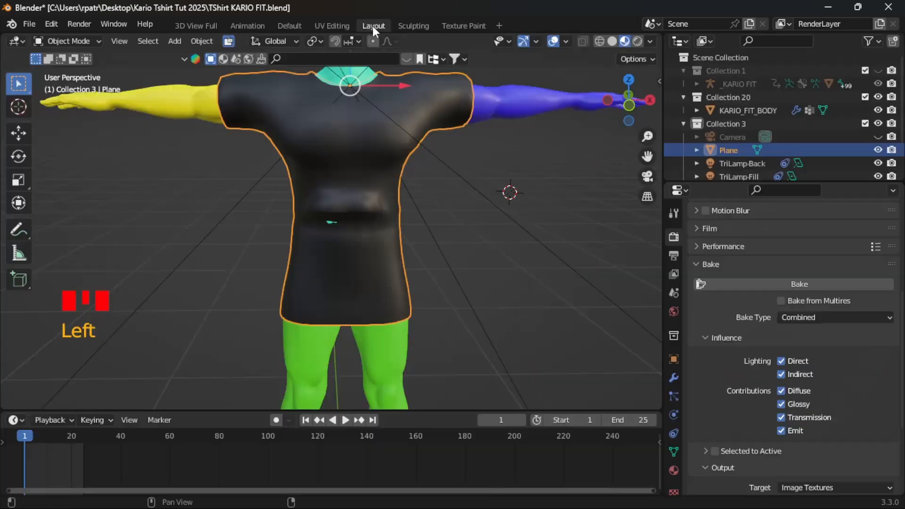
click(848, 319)
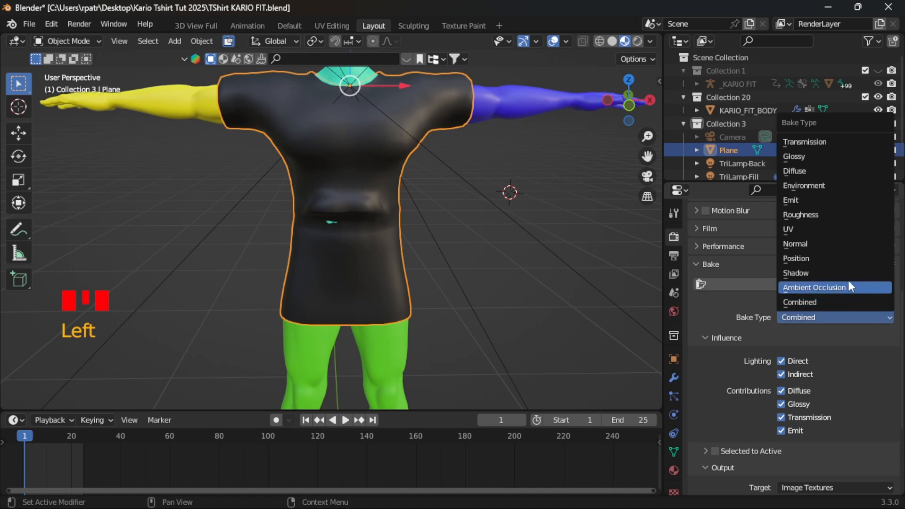
click(809, 286)
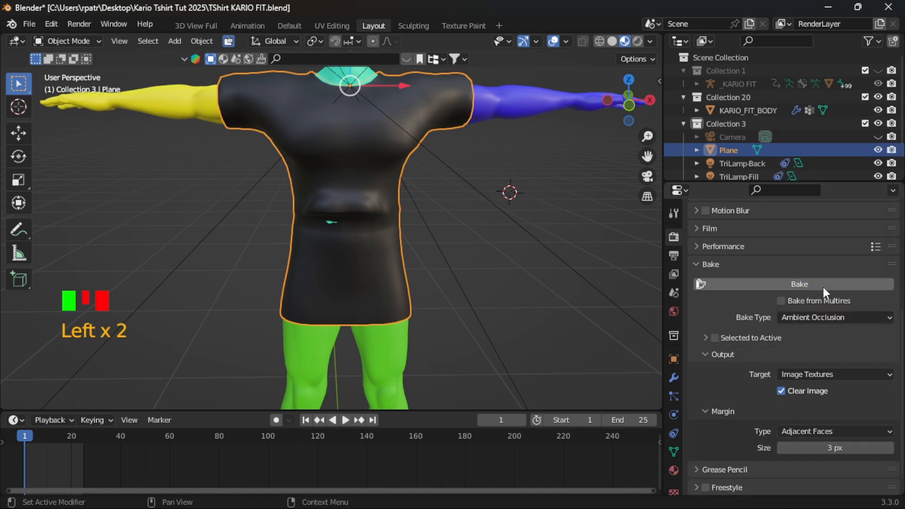
click(781, 285)
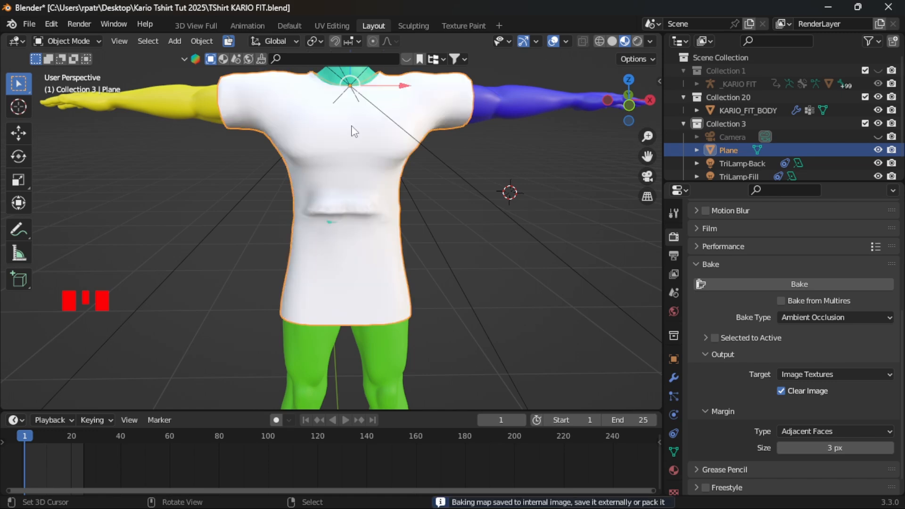
- Examine the waist fold's shading on the baked ambient occlusion image in the UV Editing workspace
click(332, 25)
scroll(283, 257, down, 3)
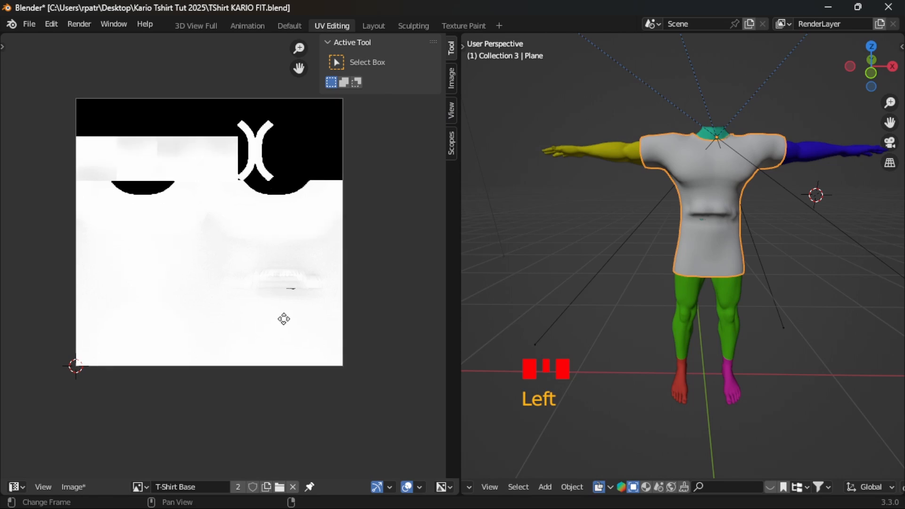
scroll(309, 309, up, 5)
scroll(331, 313, down, 2)
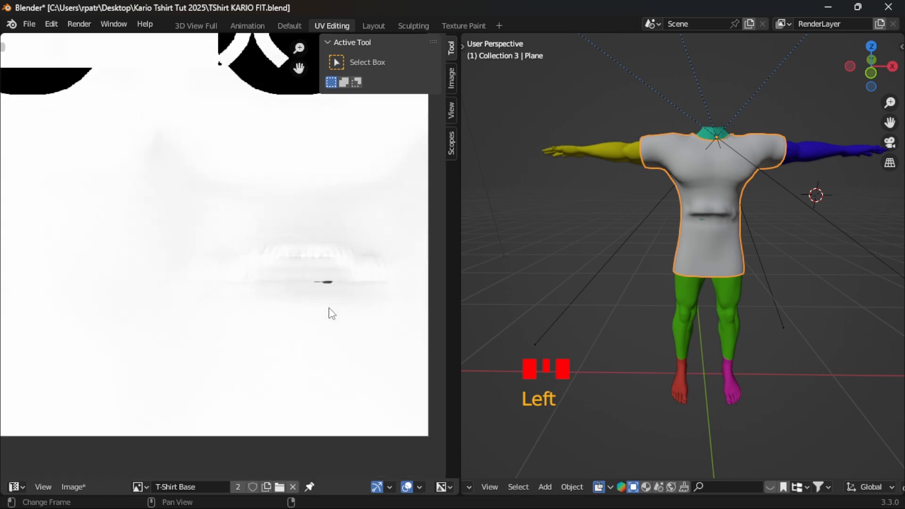
scroll(346, 310, down, 2)
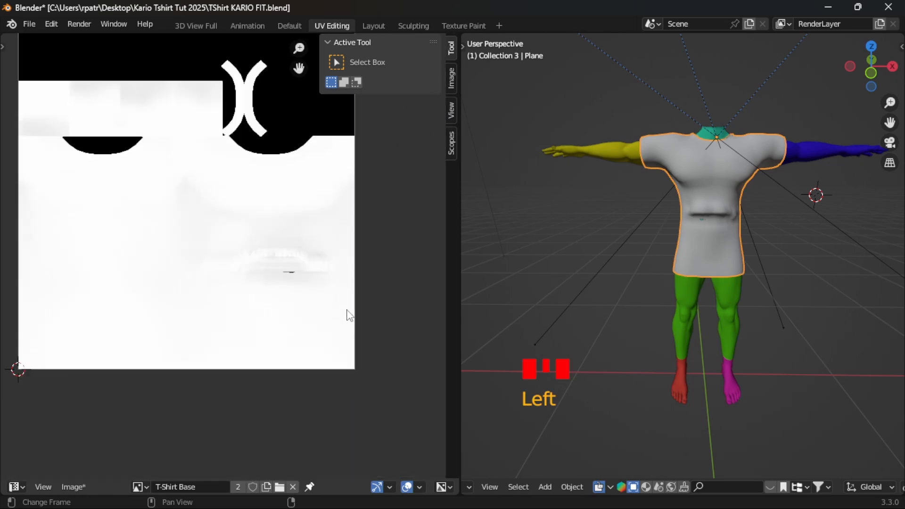
scroll(346, 311, up, 2)
scroll(347, 310, down, 2)
scroll(347, 310, up, 1)
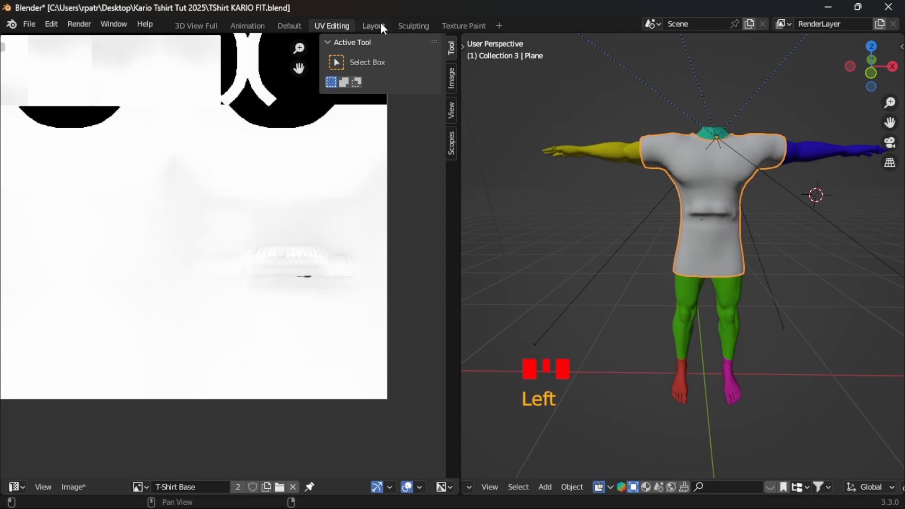
- Return to the Sculpting workspace and undo all the Draw Sharp strokes made across the T-shirt's waist
click(414, 25)
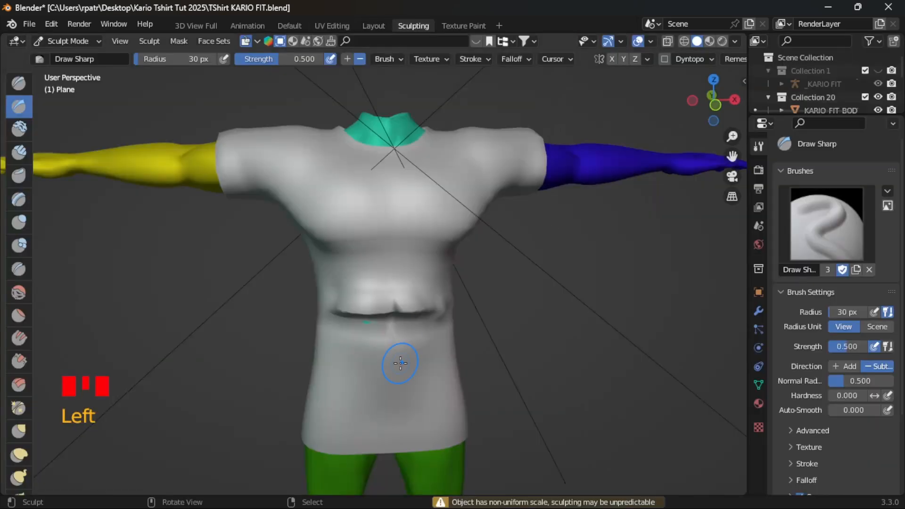
key(ctrl+z)
key(ctrl+z)
key(ctrl+z)
key(ctrl+z)
key(ctrl+z)
key(ctrl+z)
key(ctrl+z)
key(ctrl+z)
key(ctrl+z)
key(ctrl+z)
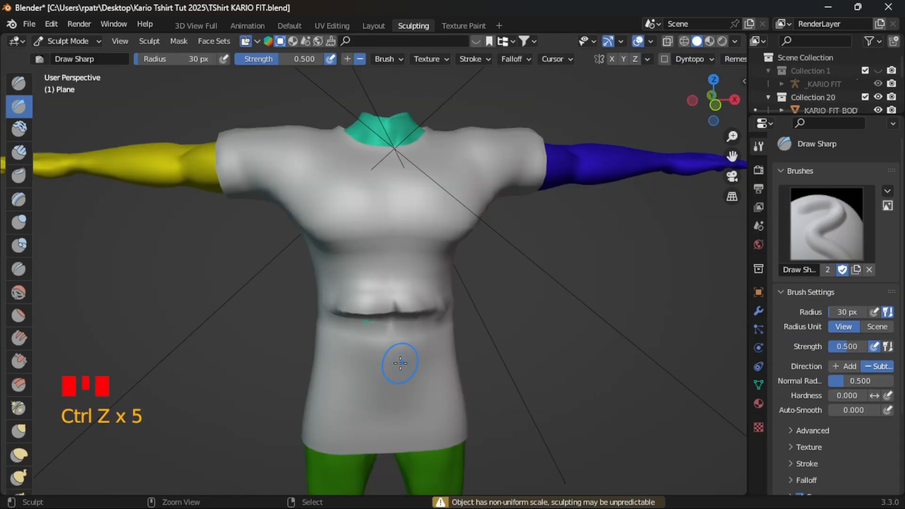
key(ctrl+z)
key(ctrl+z)
key(ctrl+z)
key(ctrl+z)
key(ctrl+z)
key(ctrl+z)
key(ctrl+z)
key(ctrl+z)
key(ctrl+z)
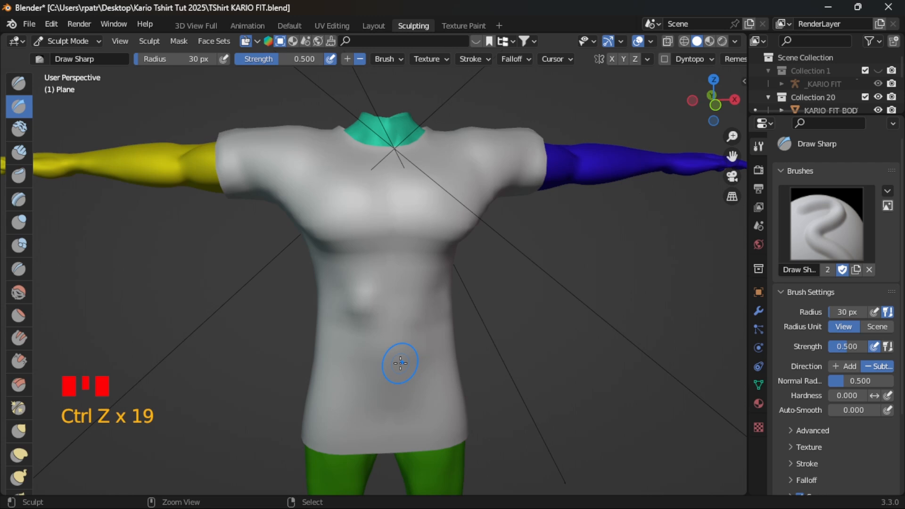
key(ctrl+z)
key(ctrl+z)
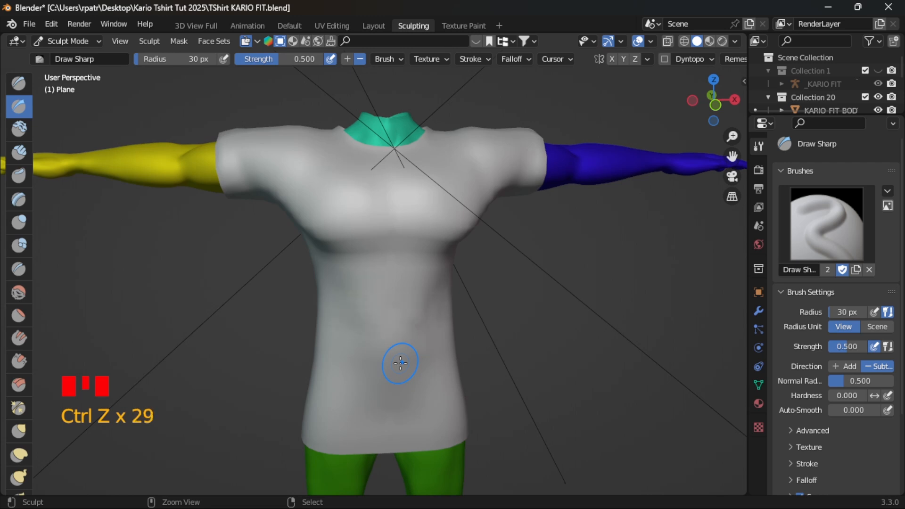
key(ctrl+z)
key(ctrl+z)
mouse_move(247, 357)
middle_down()
mouse_move(443, 336)
mouse_move(536, 343)
mouse_move(320, 320)
mouse_move(243, 344)
middle_up()
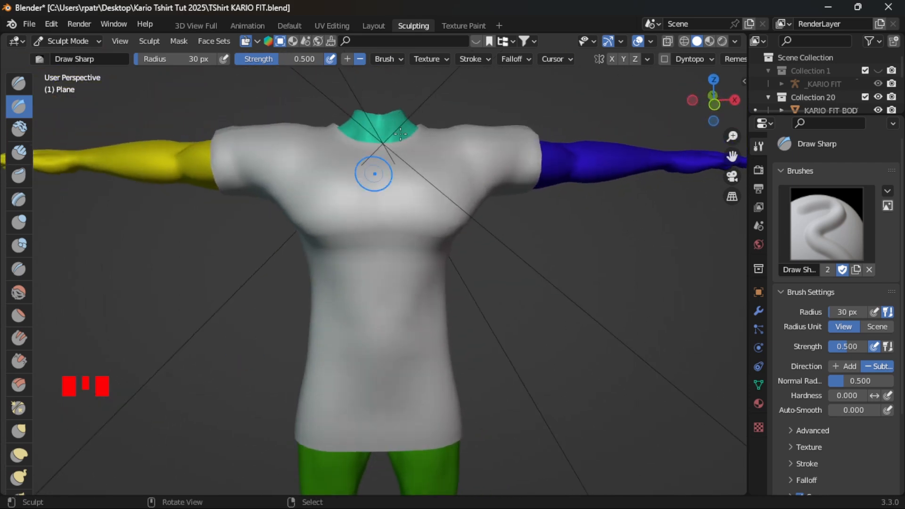
- In the Layout workspace's Edit Mode, select the vertices at the dark spot on the T-shirt's front waist and nudge them slightly
click(370, 25)
key(Tab)
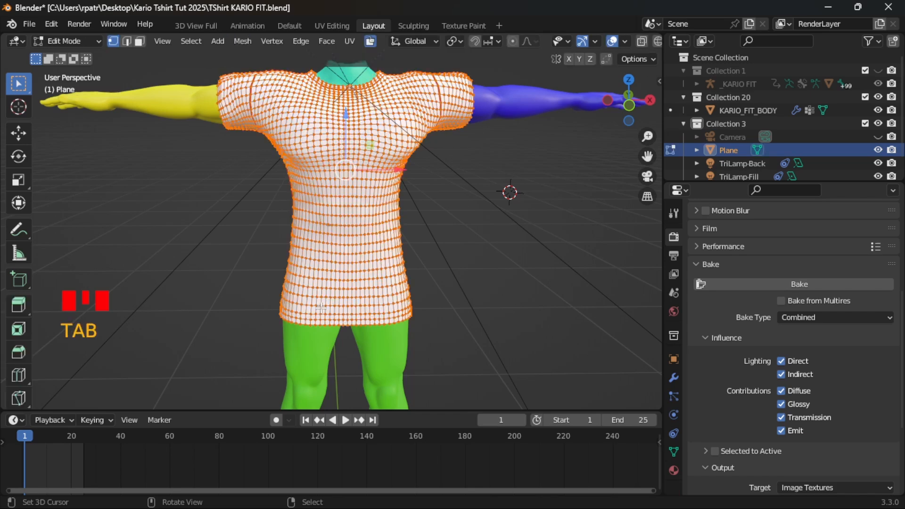
scroll(349, 327, up, 3)
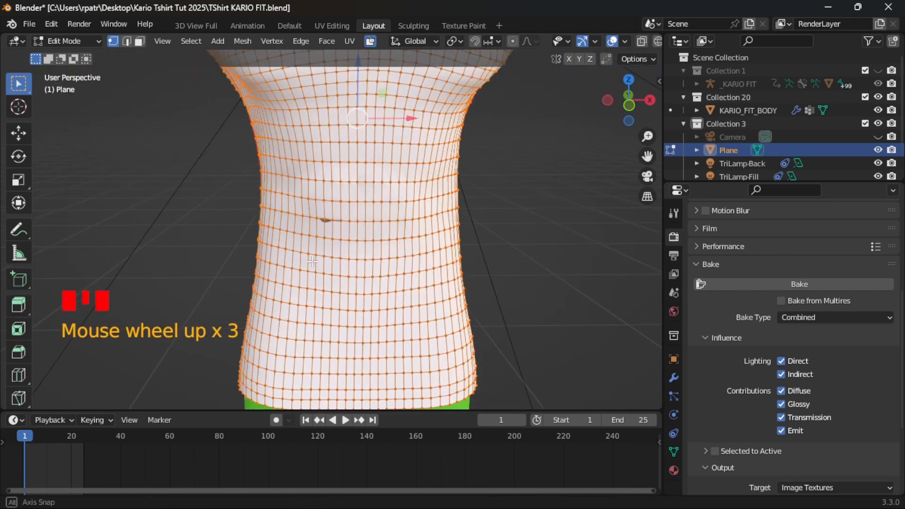
middle_drag(308, 262, 377, 233)
scroll(394, 226, up, 4)
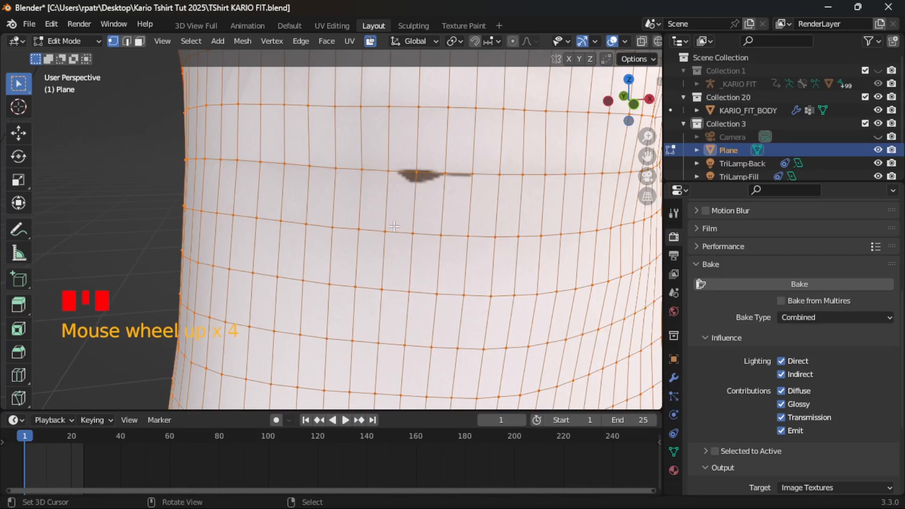
right_click(420, 175)
shift+right_click(438, 174)
middle_drag(345, 245, 540, 205)
drag(560, 161, 559, 161)
scroll(590, 250, down, 4)
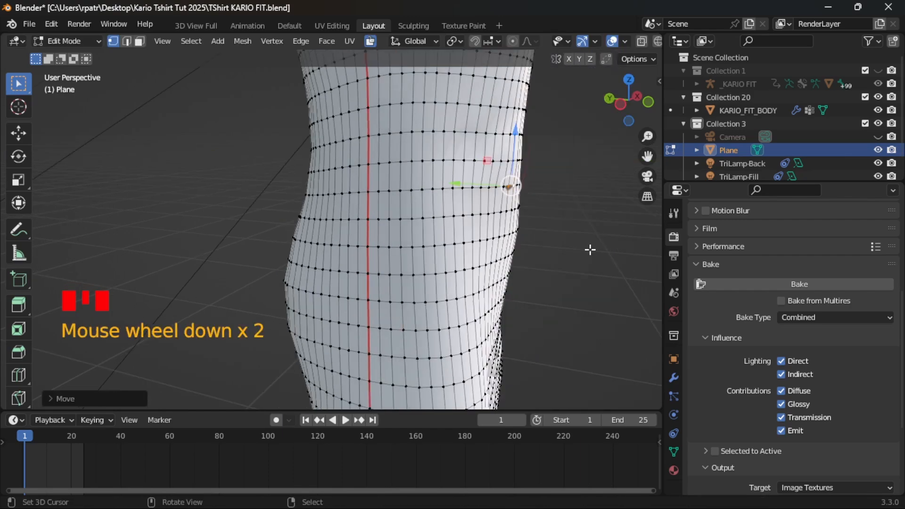
middle_drag(572, 276, 461, 285)
- In the UV Editing workspace, return the T-shirt to Object Mode and reload the T-Shirt Base image from disk
double_click(333, 25)
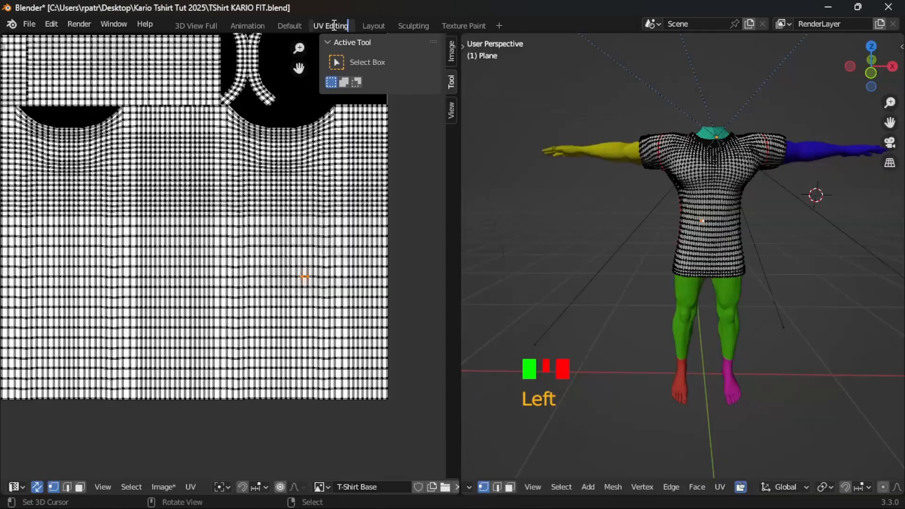
click(679, 247)
right_click(677, 222)
key(Tab)
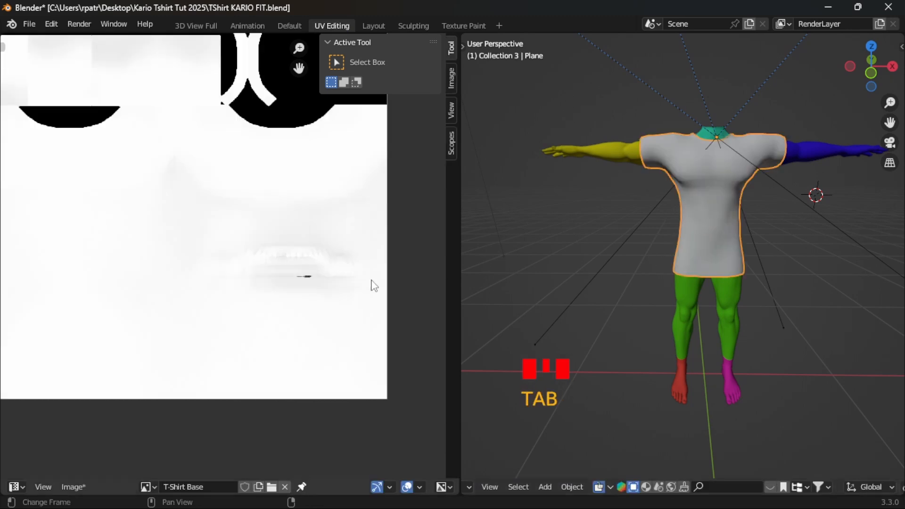
scroll(307, 293, up, 1)
scroll(304, 293, down, 5)
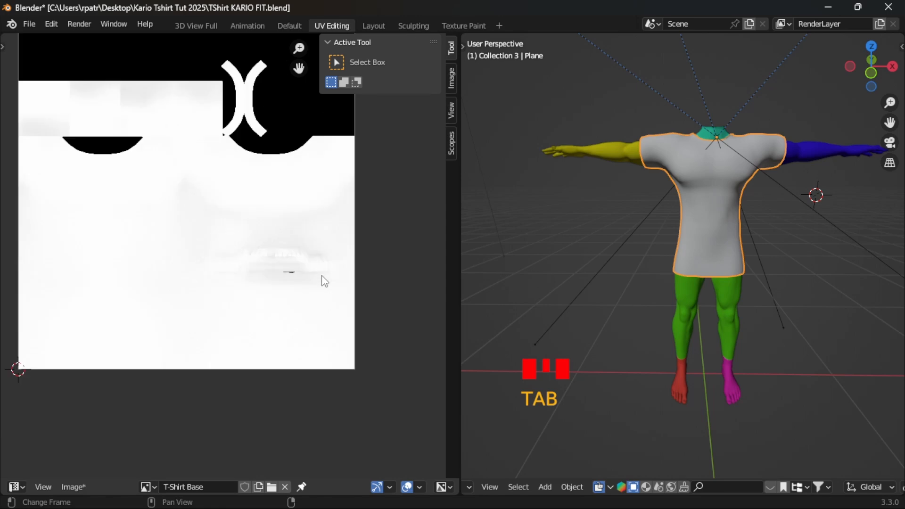
scroll(322, 276, up, 3)
scroll(314, 278, down, 2)
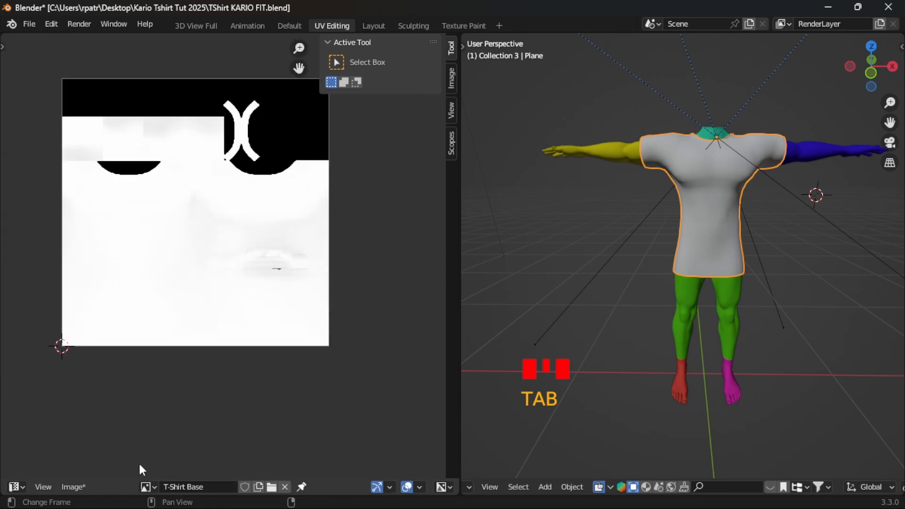
scroll(164, 385, up, 2)
click(76, 487)
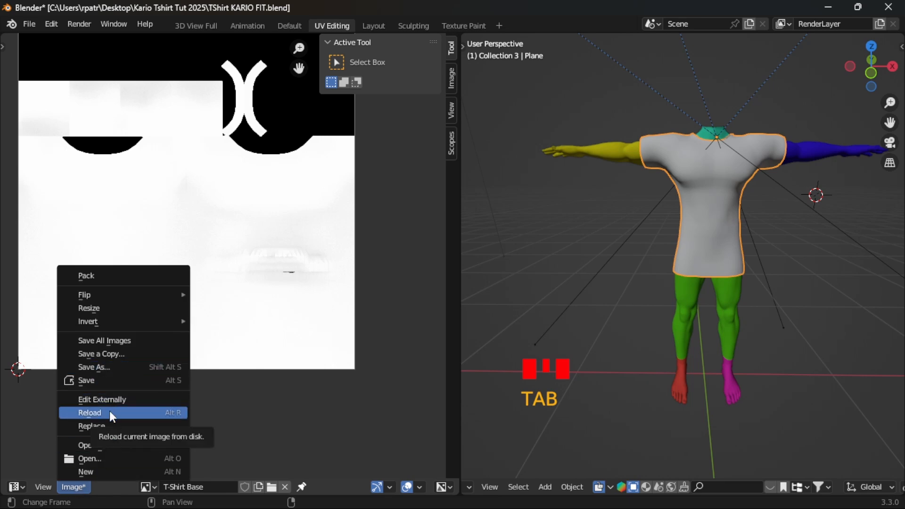
click(111, 412)
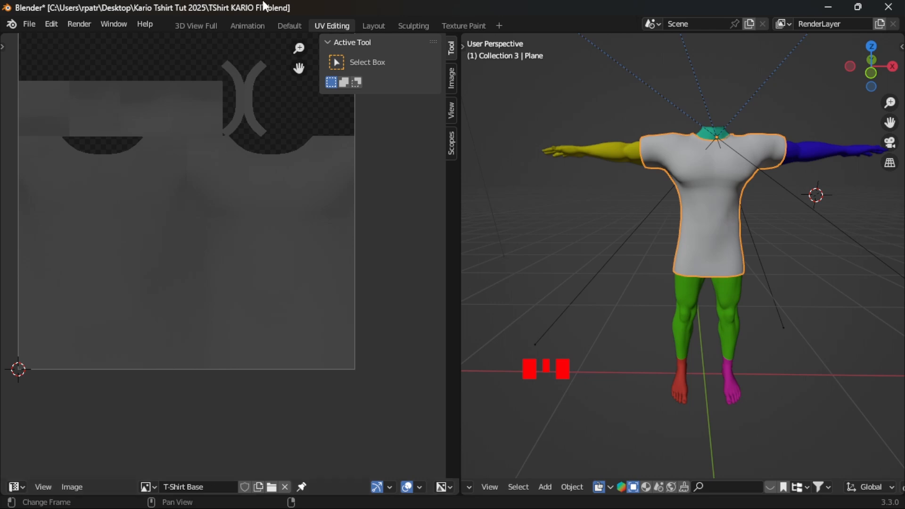
- Switch to the Layout workspace and check the front of the T-shirt with its reloaded base texture
middle_drag(618, 355, 449, 7)
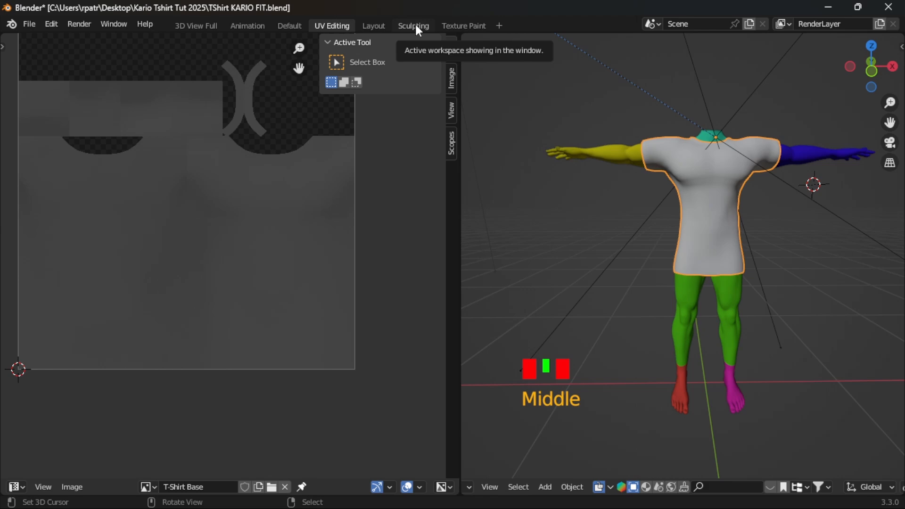
click(373, 27)
scroll(359, 312, down, 6)
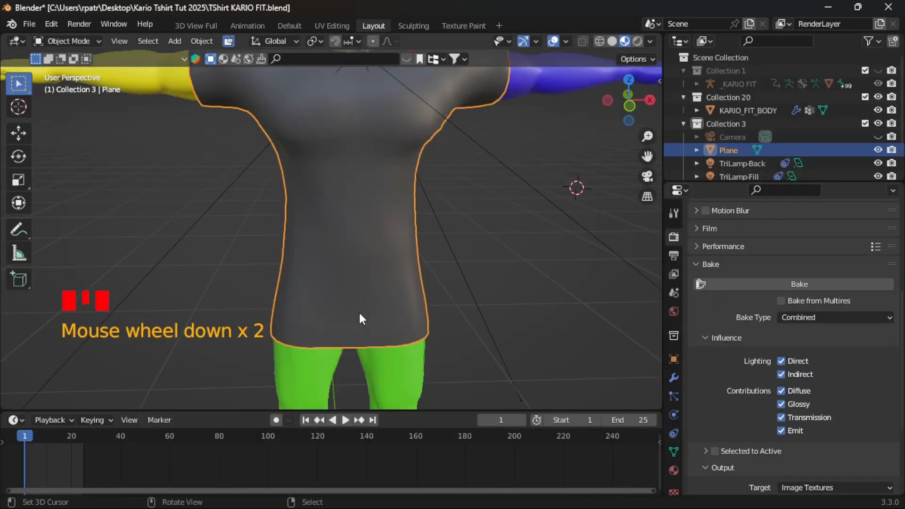
- Save the current Blender file
middle_drag(370, 316, 410, 330)
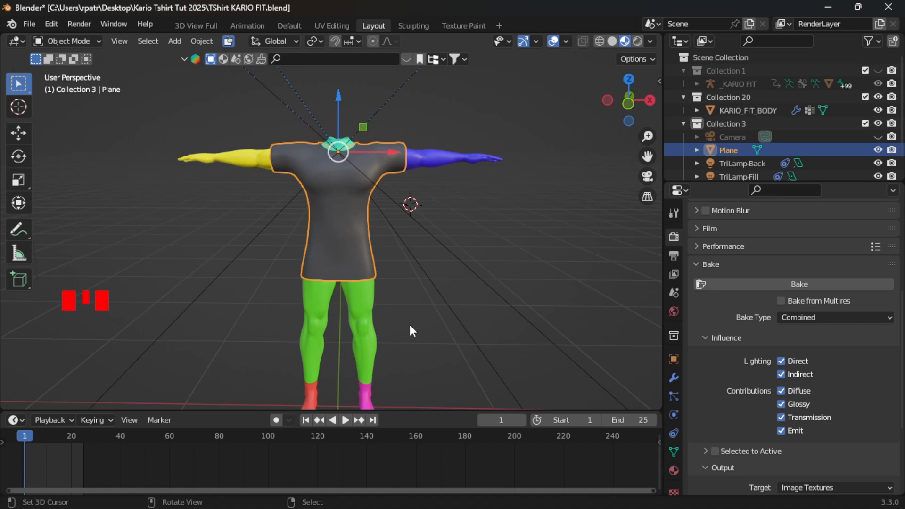
click(30, 23)
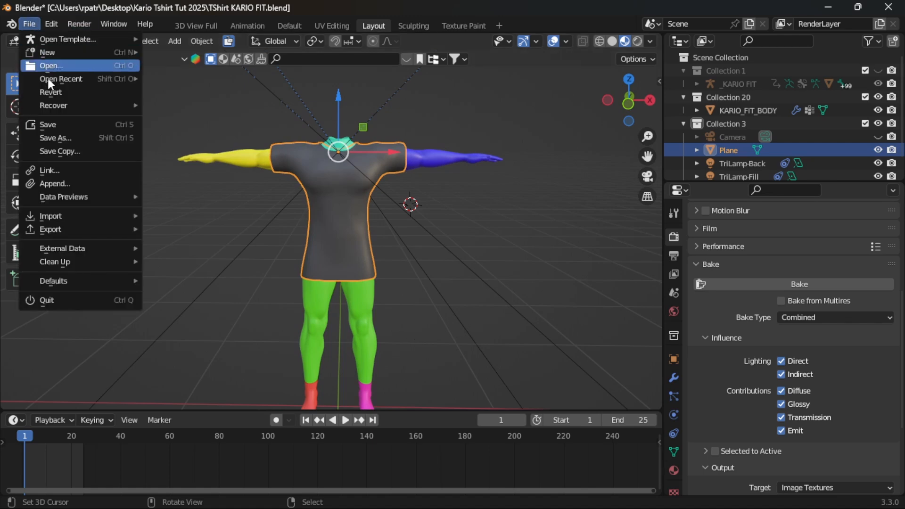
click(49, 124)
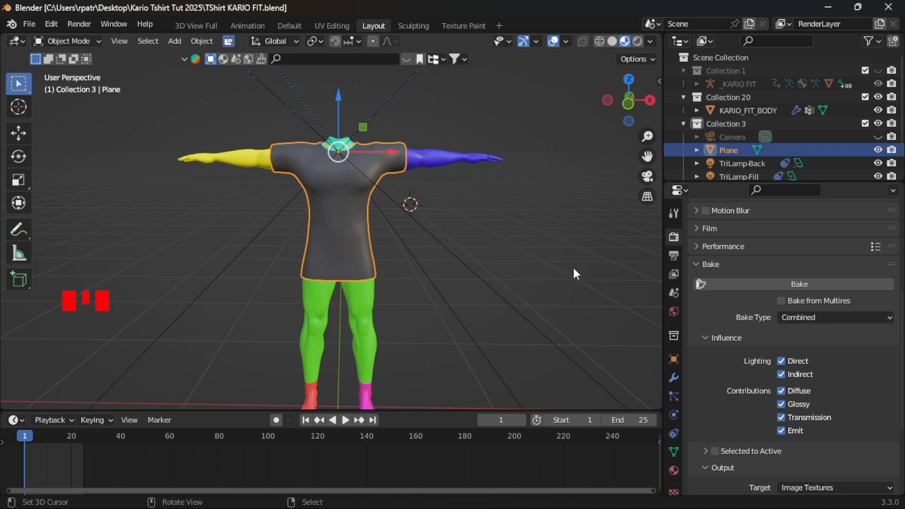
click(831, 9)
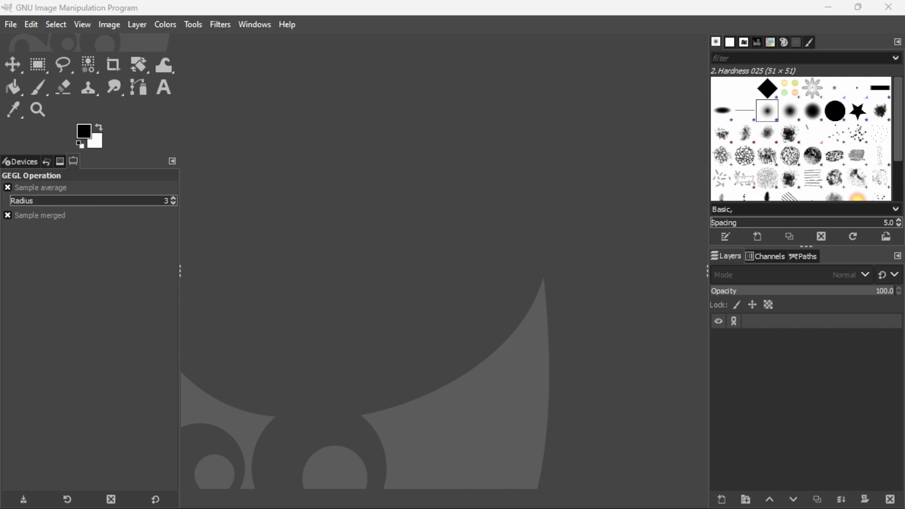
click(597, 496)
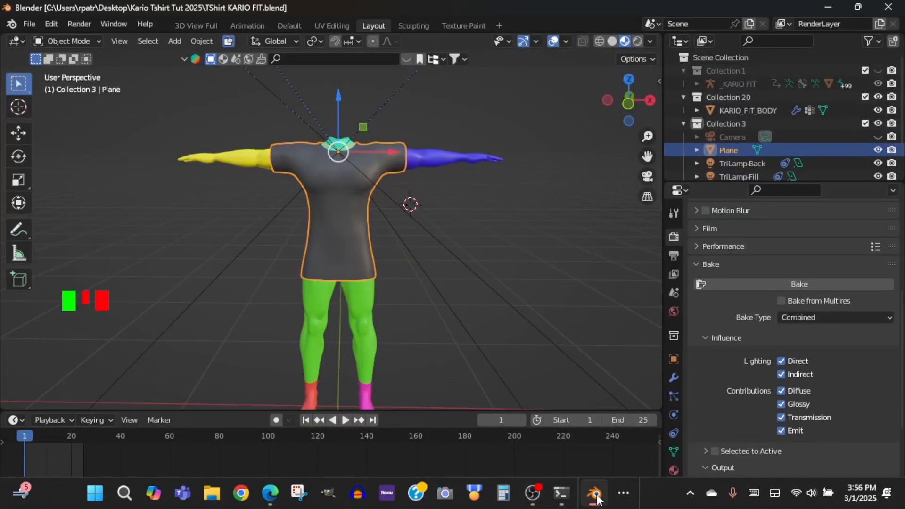
- Switch to the Texture Paint workspace and set the Fill brush color to the yellow palette swatch
click(460, 26)
scroll(572, 296, up, 3)
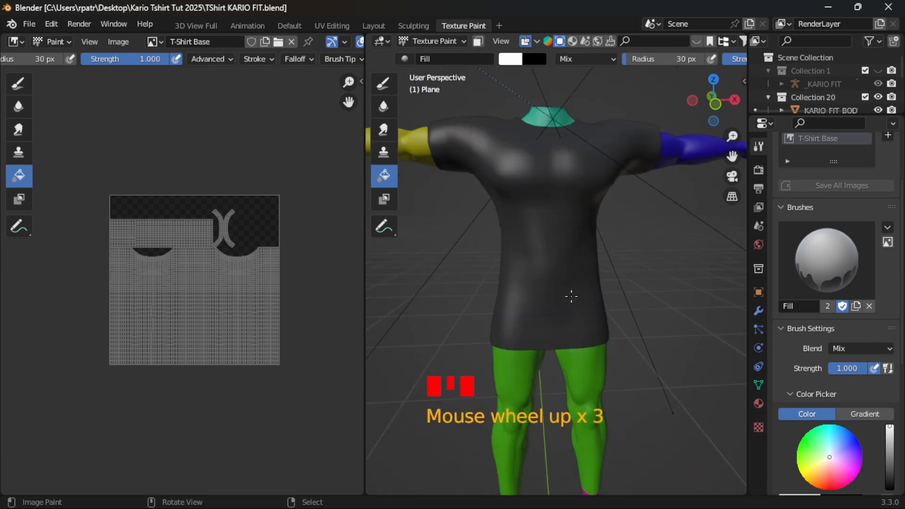
scroll(573, 297, down, 1)
scroll(840, 434, down, 5)
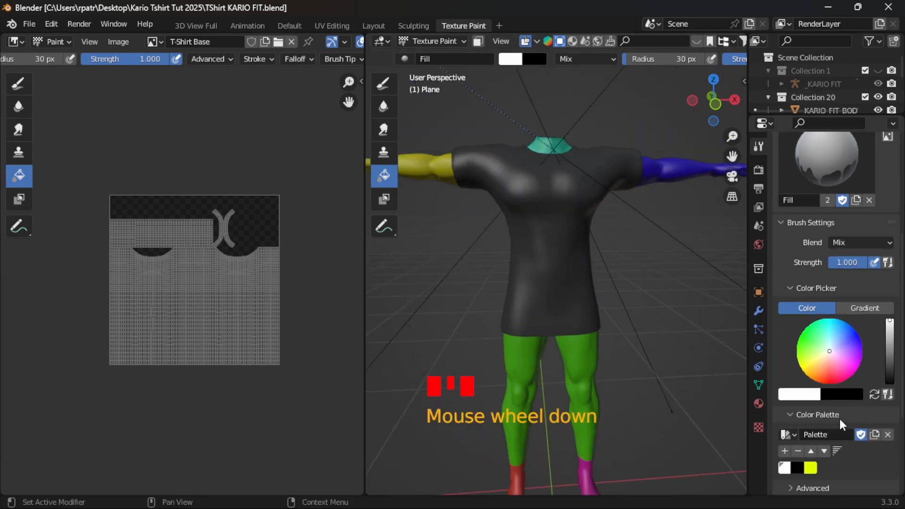
mouse_move(637, 257)
middle_down()
mouse_move(459, 254)
mouse_move(711, 257)
mouse_move(371, 257)
mouse_move(462, 256)
mouse_move(608, 277)
mouse_move(635, 315)
mouse_move(636, 268)
middle_up()
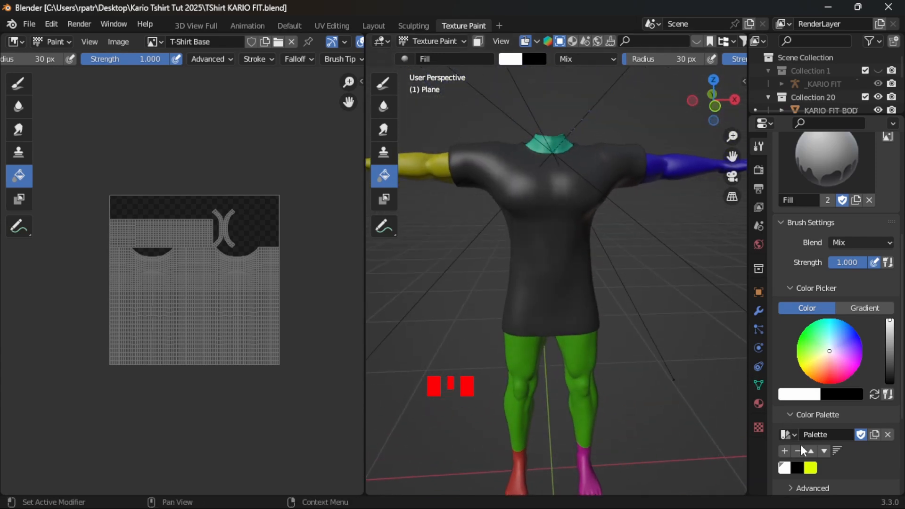
click(811, 469)
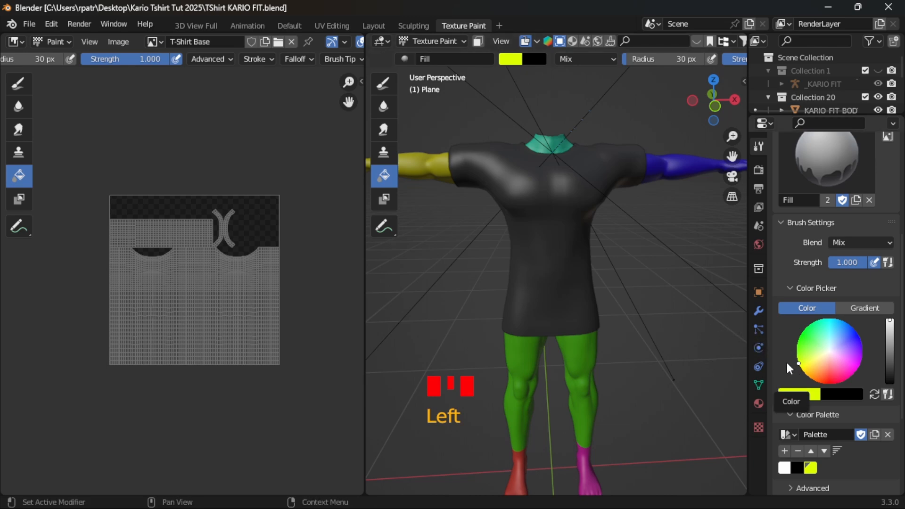
- Expand the brush's Stroke settings and fill the whole T-shirt texture with yellow
scroll(792, 330, up, 6)
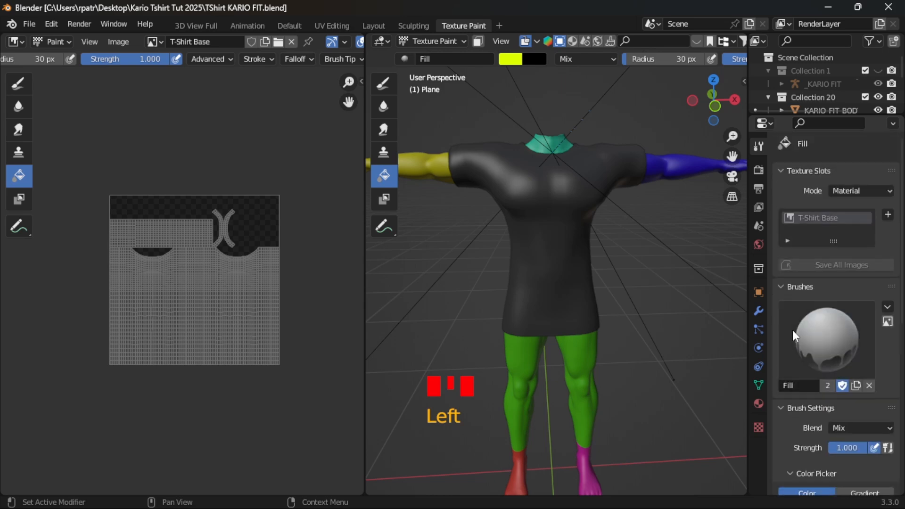
scroll(794, 330, down, 5)
scroll(793, 334, down, 3)
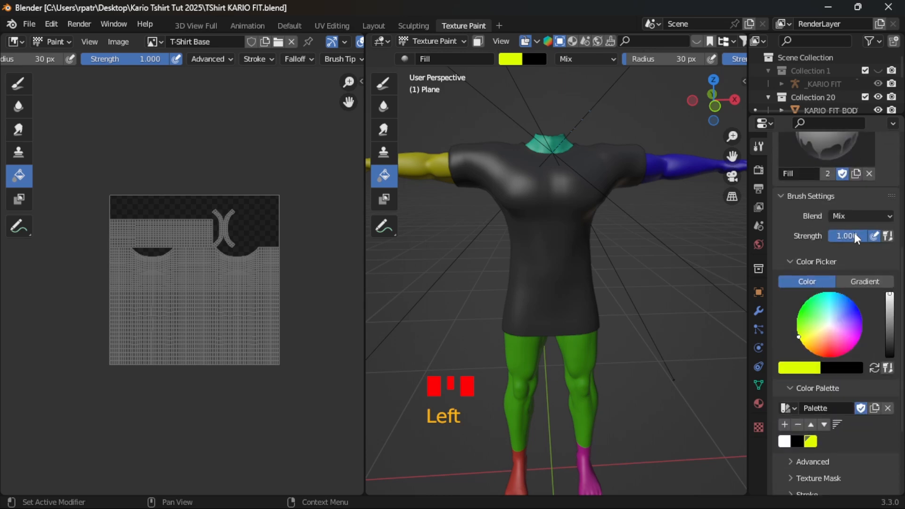
scroll(788, 391, down, 5)
click(791, 383)
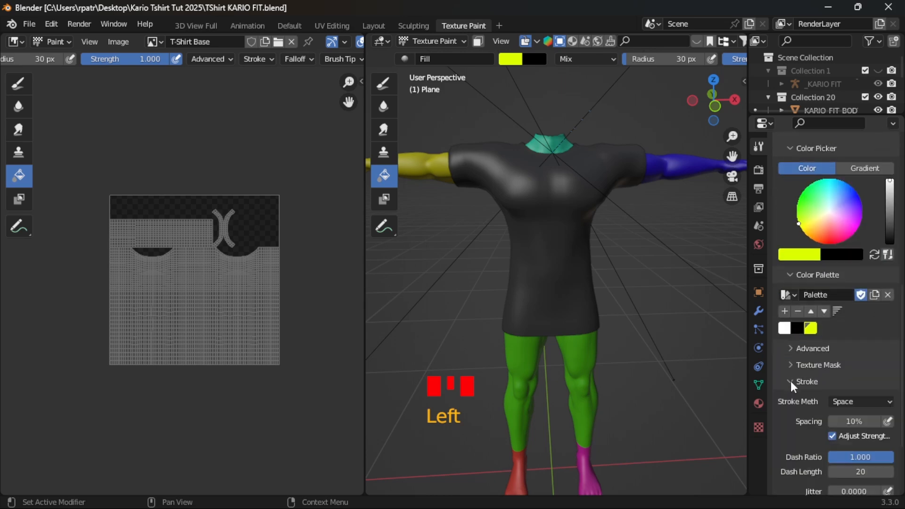
scroll(793, 396, down, 4)
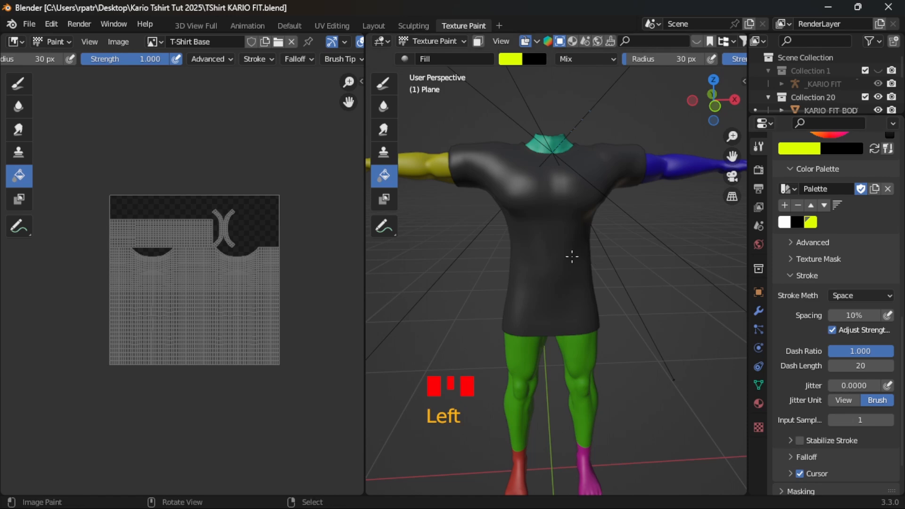
click(524, 235)
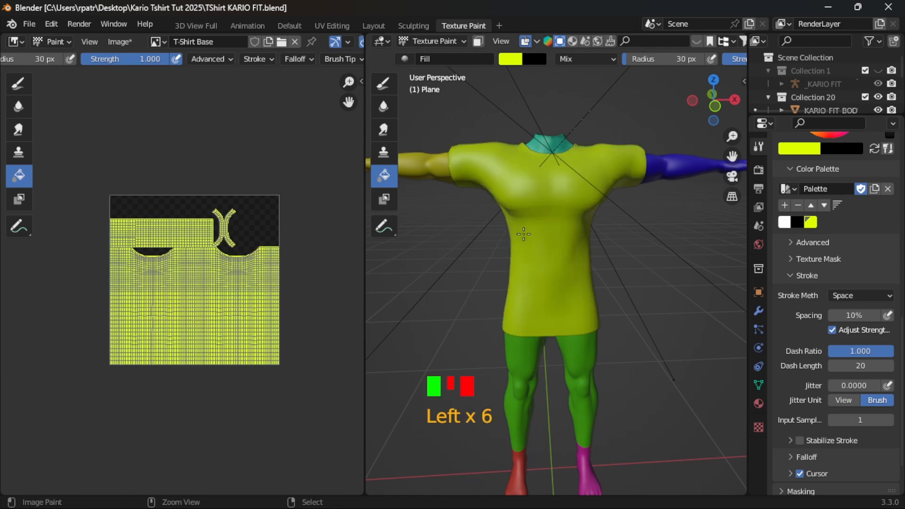
key(ctrl+z)
key(ctrl+z)
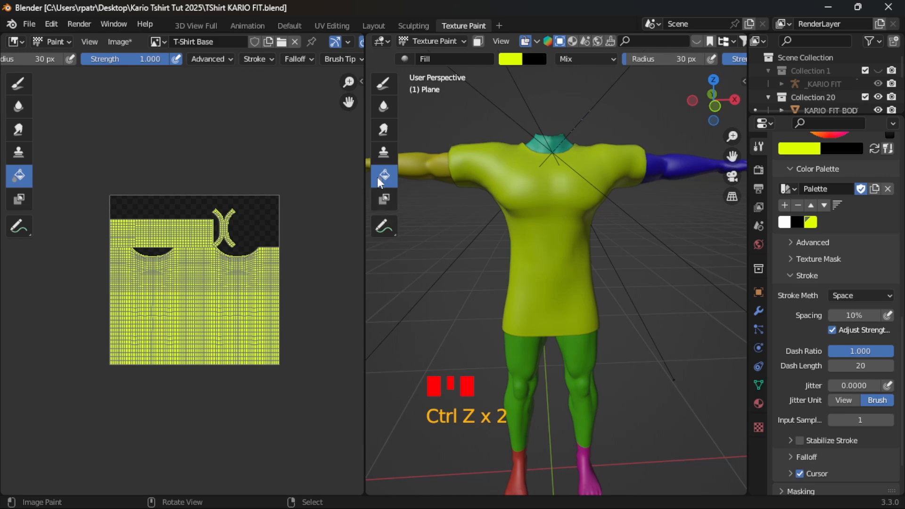
- Choose the Draw brush with a radius of 10 px and the black palette color
click(383, 85)
click(383, 86)
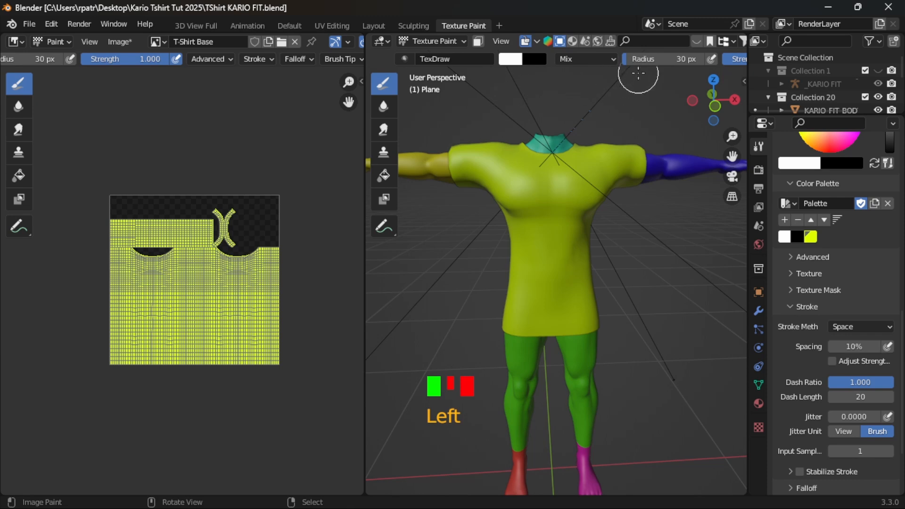
scroll(825, 347, up, 10)
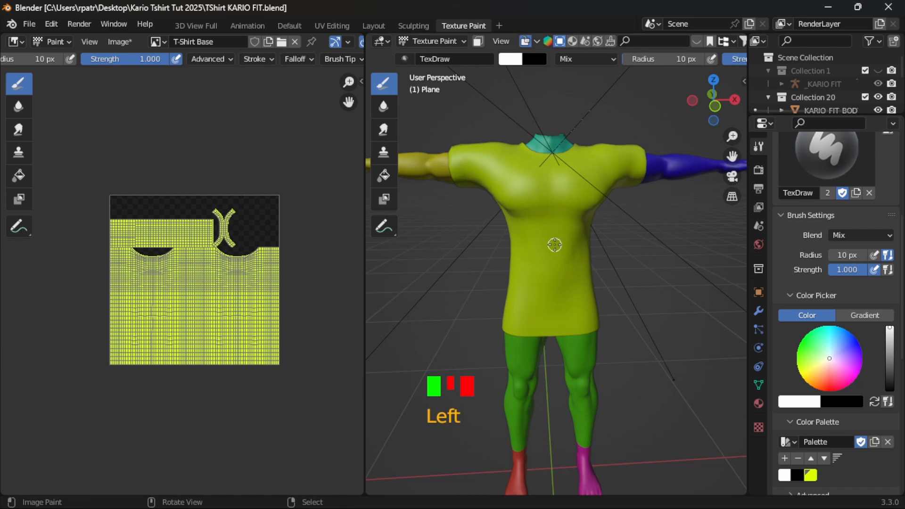
scroll(830, 414, down, 2)
click(798, 447)
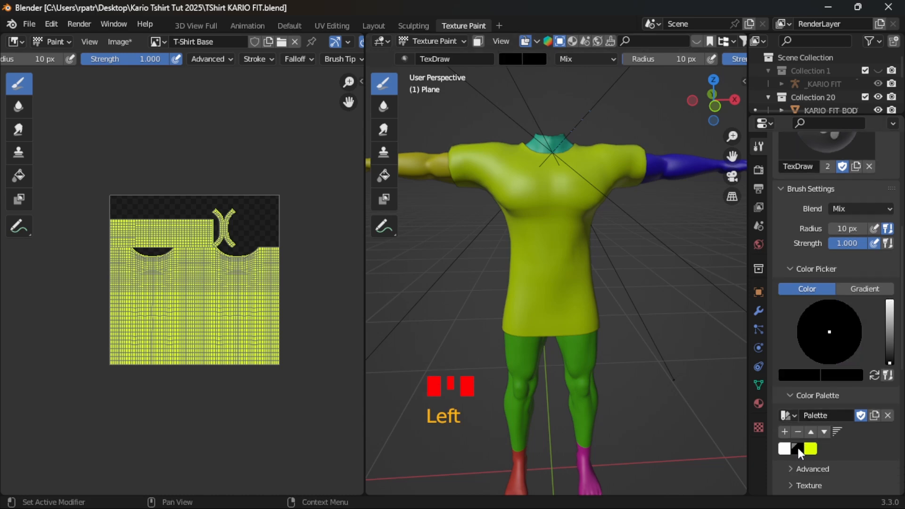
scroll(569, 220, up, 2)
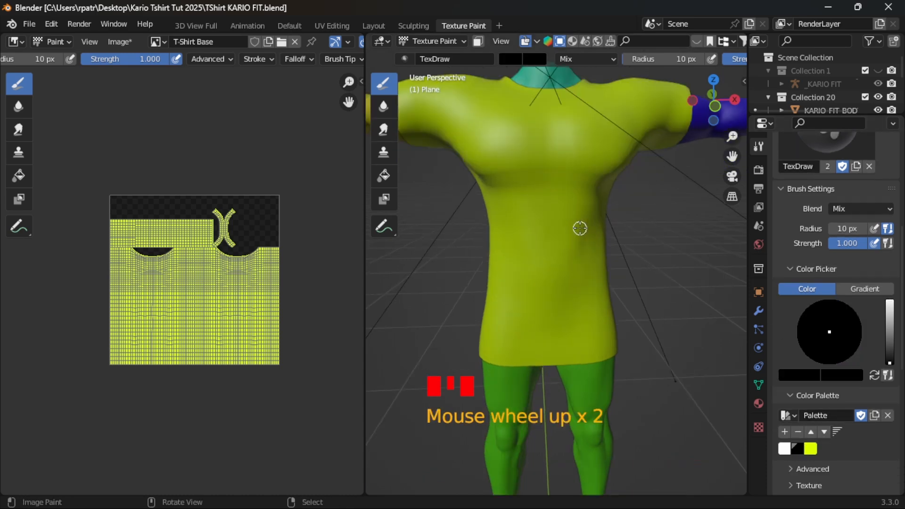
scroll(580, 228, down, 2)
middle_drag(633, 241, 637, 241)
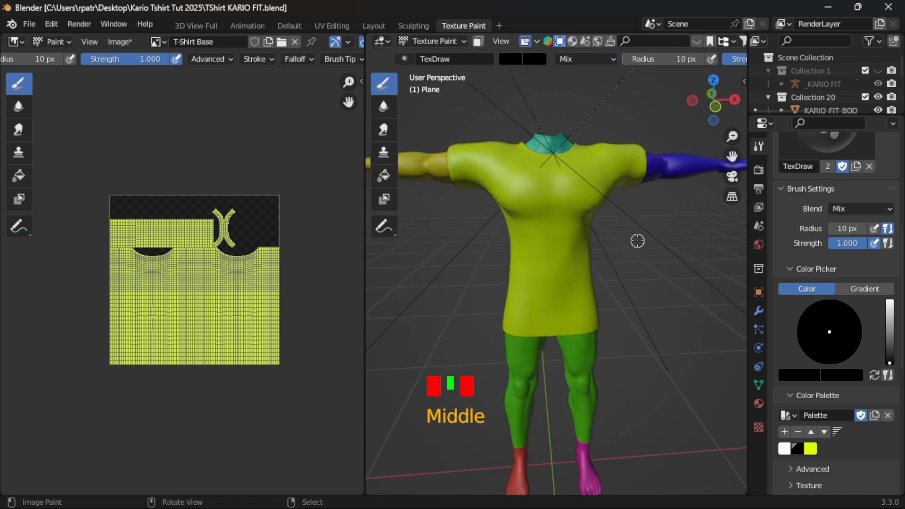
- Paint a black heart outline on the chest of the T-shirt
click(547, 235)
mouse_move(548, 235)
mouse_down()
mouse_move(525, 214)
mouse_move(521, 194)
mouse_move(571, 187)
mouse_move(579, 212)
mouse_move(551, 235)
mouse_move(567, 219)
mouse_move(572, 193)
mouse_move(559, 187)
mouse_up()
click(557, 187)
click(554, 188)
click(552, 190)
click(550, 194)
click(552, 190)
click(559, 188)
click(566, 187)
click(569, 189)
click(572, 192)
click(572, 201)
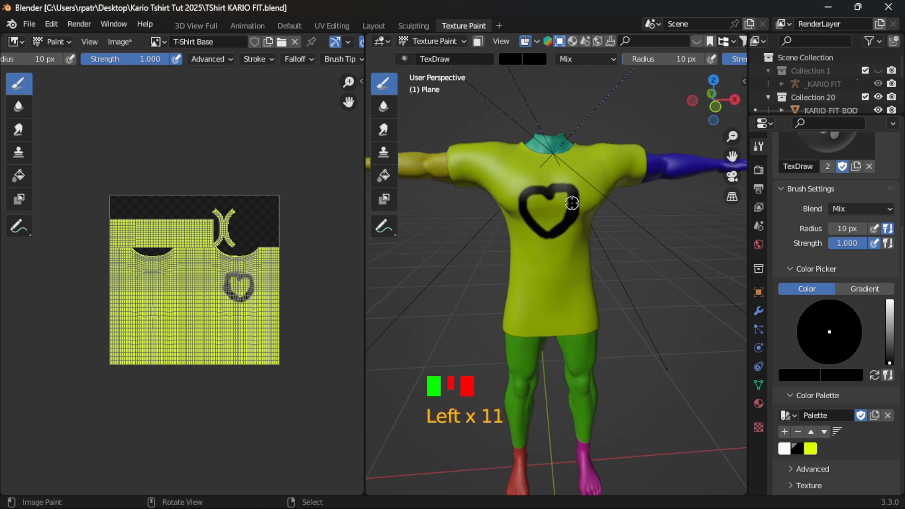
click(572, 209)
- Reduce the Draw brush radius to 5 px and set its Stroke Method to Line
middle_drag(608, 321, 396, 313)
middle_drag(540, 315, 632, 309)
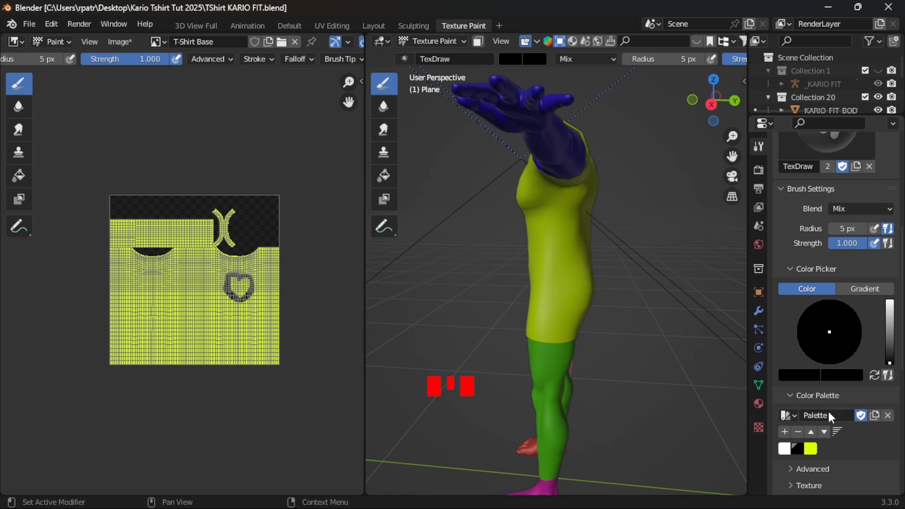
scroll(829, 411, down, 7)
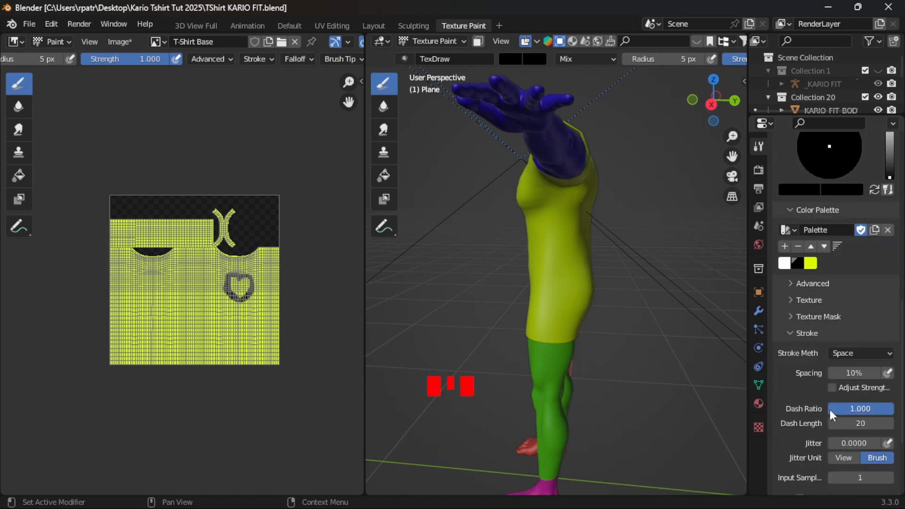
click(890, 359)
click(834, 438)
click(833, 441)
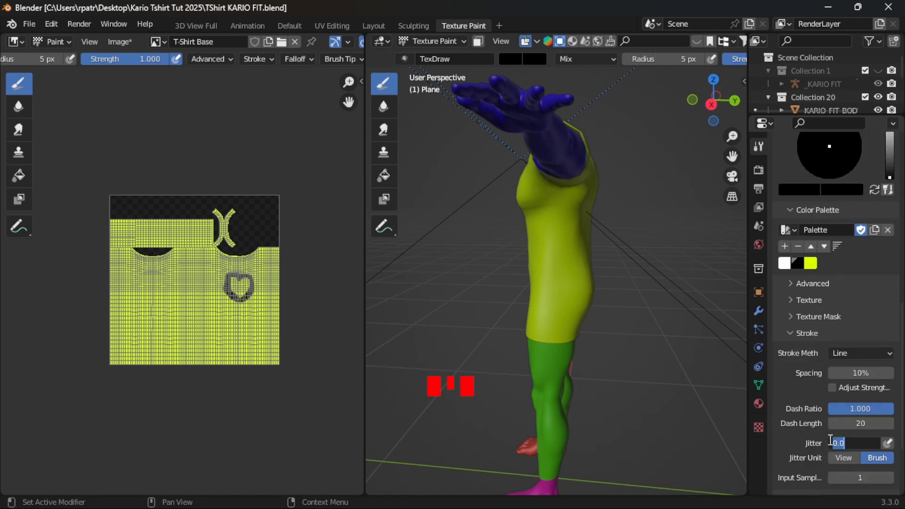
click(557, 189)
- Paint straight black seam lines down both sides of the T-shirt and along the underside of a sleeve
drag(556, 190, 552, 347)
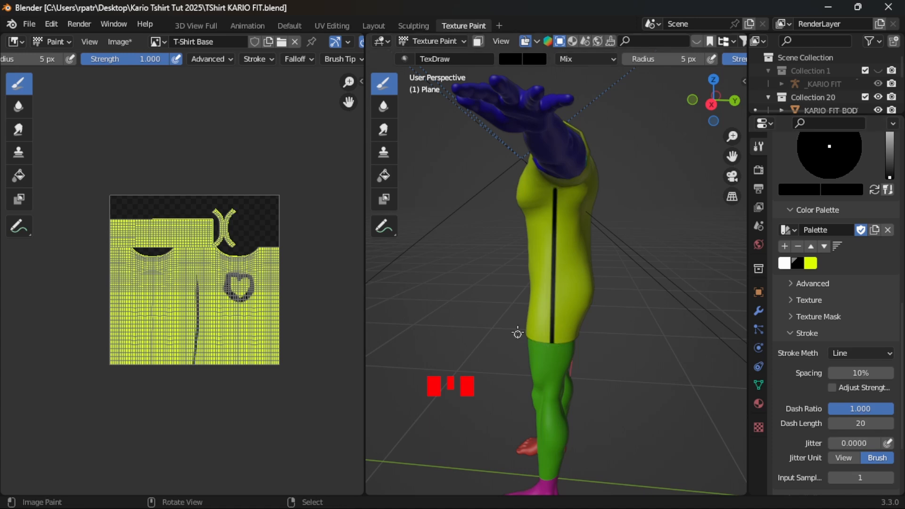
middle_drag(491, 306, 556, 138)
drag(559, 183, 562, 143)
middle_drag(465, 250, 595, 245)
drag(546, 133, 558, 330)
mouse_move(558, 330)
middle_down()
mouse_move(614, 326)
mouse_move(487, 324)
mouse_move(469, 257)
mouse_move(478, 227)
middle_up()
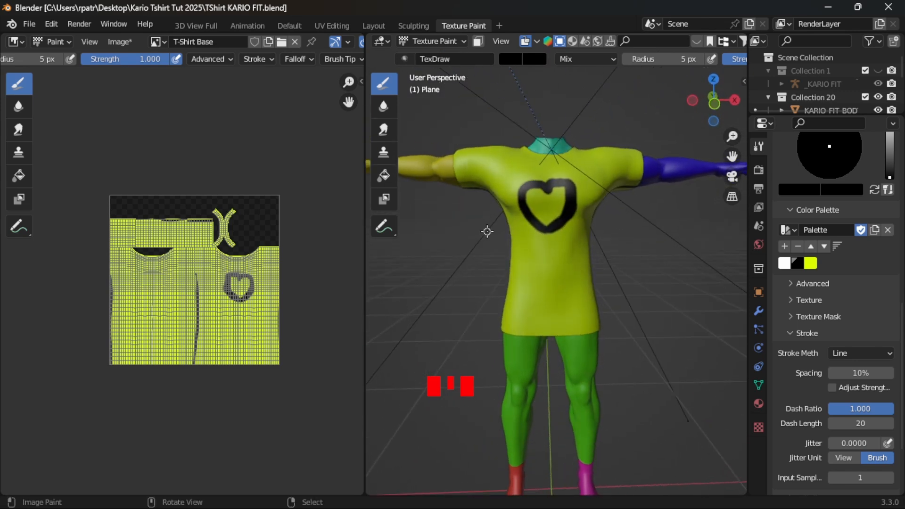
- Set the Stroke Method to Space and paint four short black crease lines across the T-shirt's lower front
mouse_move(472, 273)
middle_down()
mouse_move(486, 278)
mouse_move(471, 286)
middle_up()
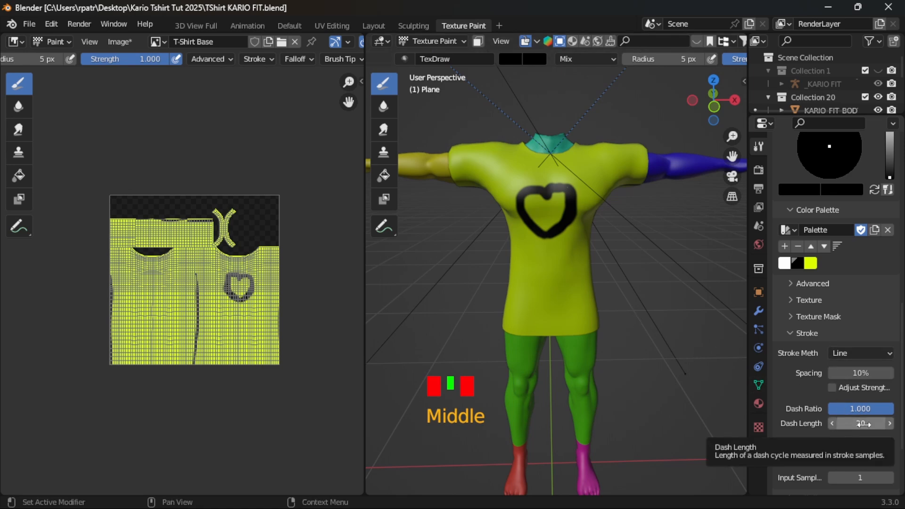
scroll(825, 397, up, 2)
click(890, 381)
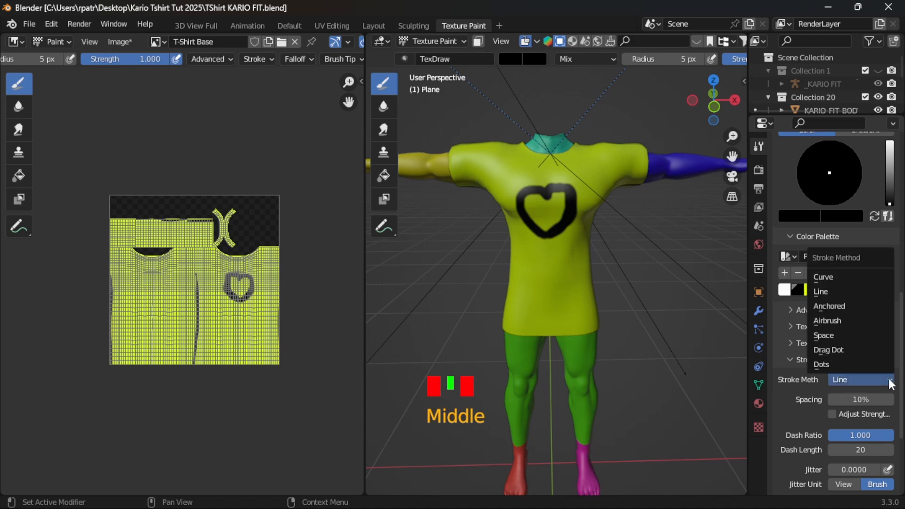
click(828, 336)
scroll(674, 318, up, 2)
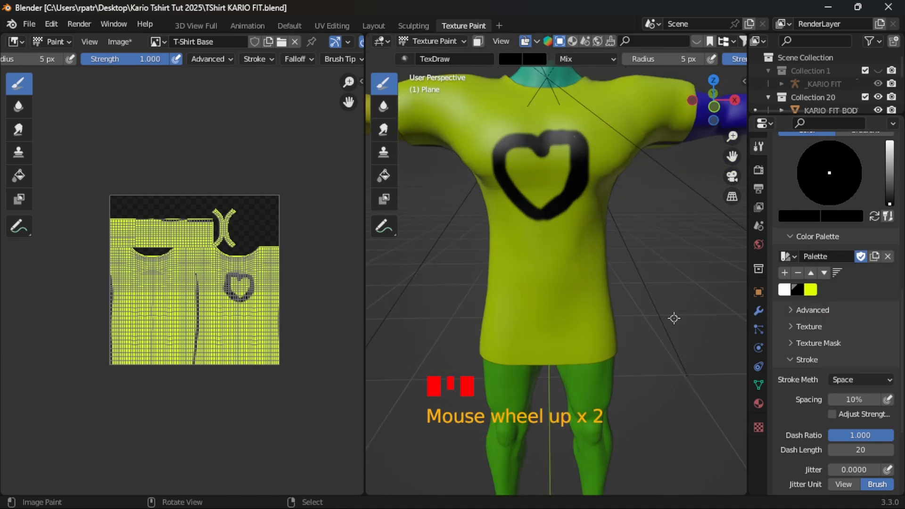
scroll(675, 319, down, 2)
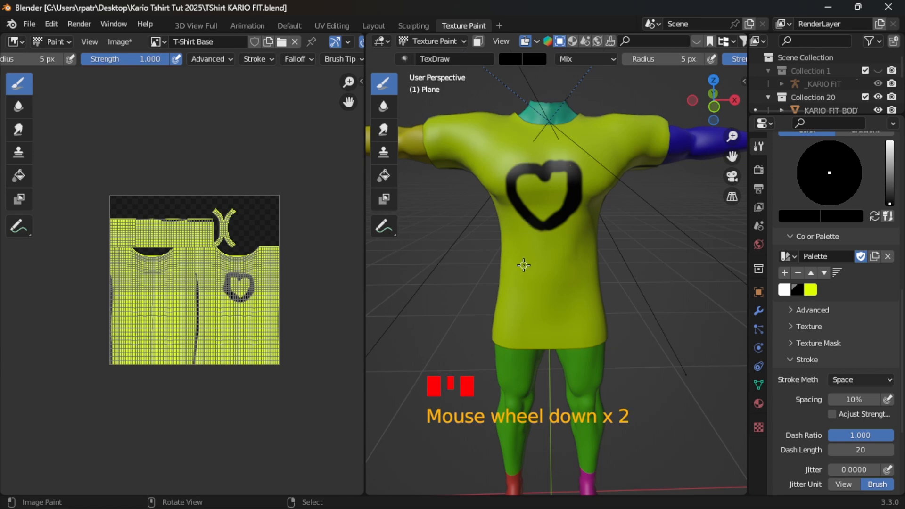
mouse_move(520, 267)
mouse_down()
mouse_move(540, 279)
mouse_move(568, 267)
mouse_move(580, 286)
mouse_up()
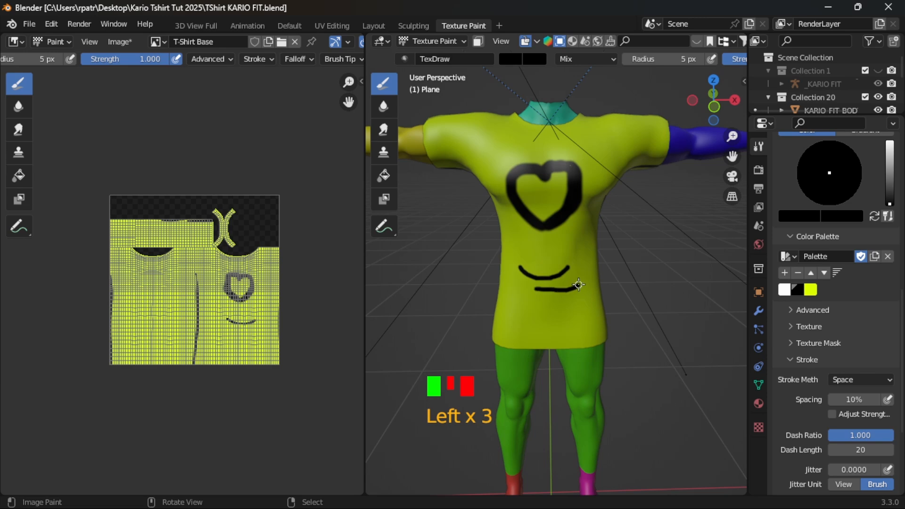
mouse_move(518, 300)
mouse_down()
mouse_move(553, 301)
mouse_move(569, 319)
mouse_up()
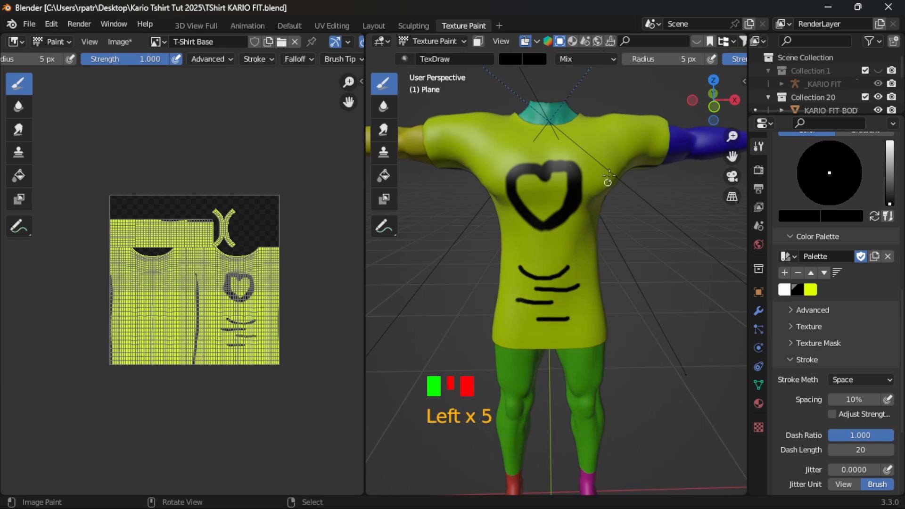
- Paint short black crease strokes near both armpits and below the neckline on the T-shirt's front
mouse_move(627, 159)
mouse_down()
mouse_move(600, 147)
mouse_move(625, 165)
mouse_move(622, 147)
mouse_move(629, 155)
mouse_up()
click(603, 157)
click(471, 148)
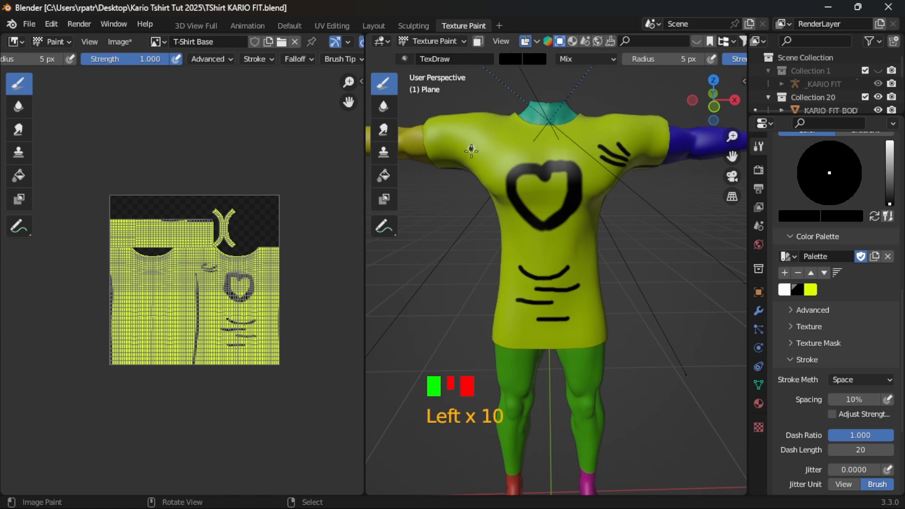
click(471, 149)
click(471, 151)
click(471, 153)
click(463, 164)
mouse_move(463, 164)
mouse_down()
mouse_move(472, 147)
mouse_move(479, 161)
mouse_move(502, 148)
mouse_move(565, 144)
mouse_move(526, 143)
mouse_up()
- Paint short black crease strokes across the back of the T-shirt and return to the front
mouse_move(427, 293)
middle_down()
mouse_move(462, 283)
mouse_move(685, 274)
mouse_move(661, 269)
middle_up()
mouse_move(537, 224)
mouse_down()
mouse_move(595, 225)
mouse_move(580, 238)
mouse_move(520, 237)
mouse_move(574, 255)
mouse_up()
middle_drag(554, 305, 570, 314)
middle_drag(663, 259, 373, 278)
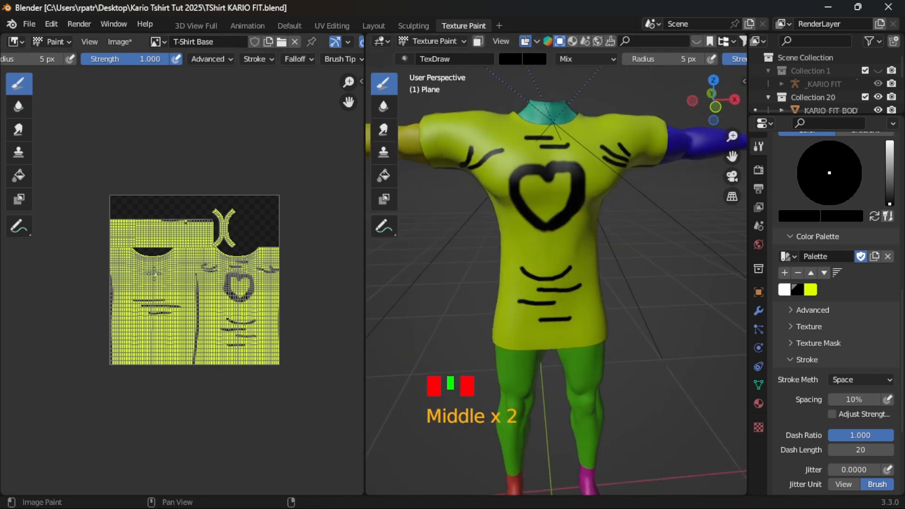
- Save the painted T-shirt texture as T-Shirt Base Guide.png, and save the Blender project
click(121, 41)
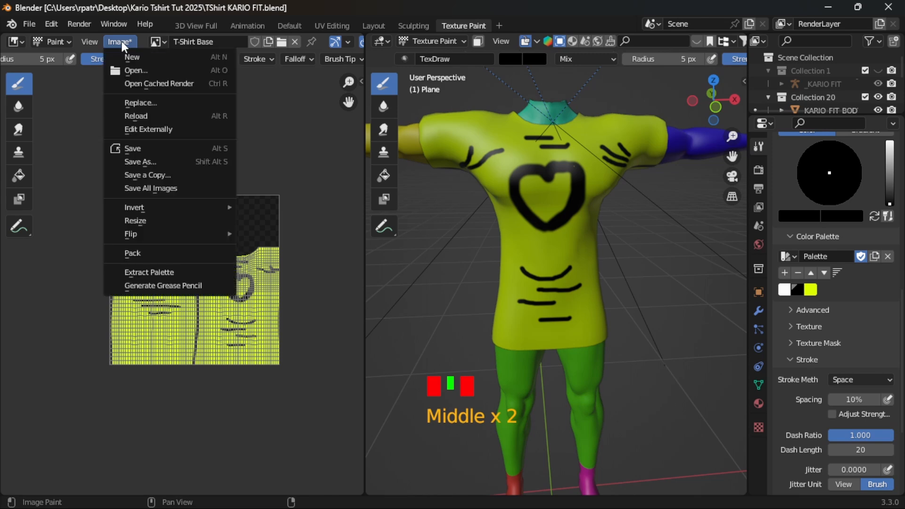
click(133, 161)
click(315, 430)
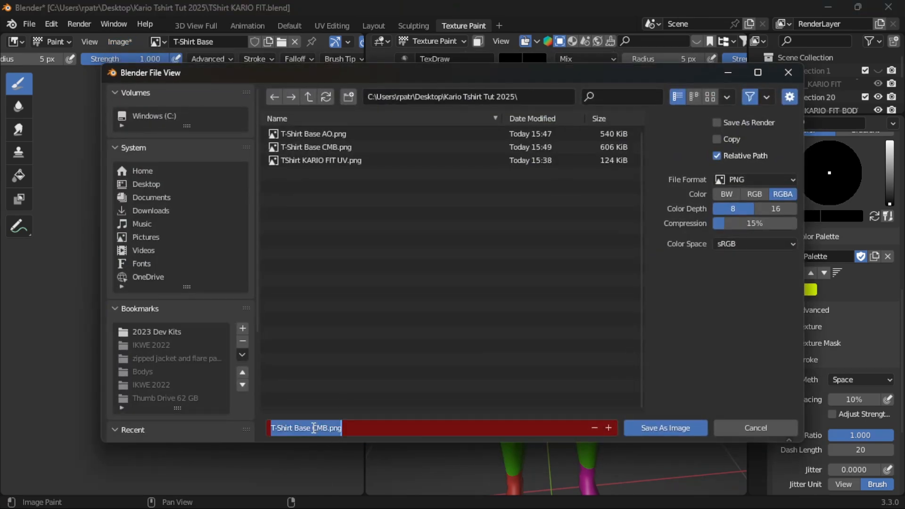
click(314, 428)
double_click(326, 428)
click(326, 428)
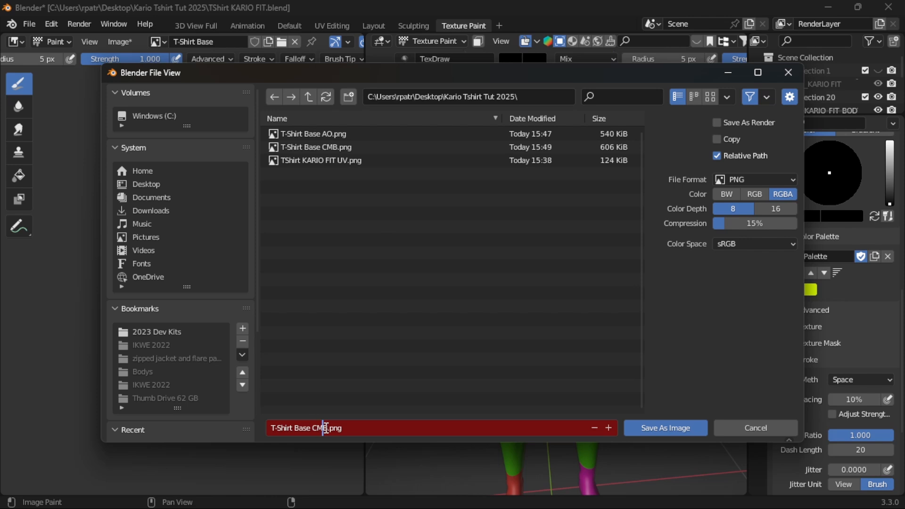
key(BackSpace)
key(BackSpace)
key(BackSpace)
text(Guide)
click(664, 429)
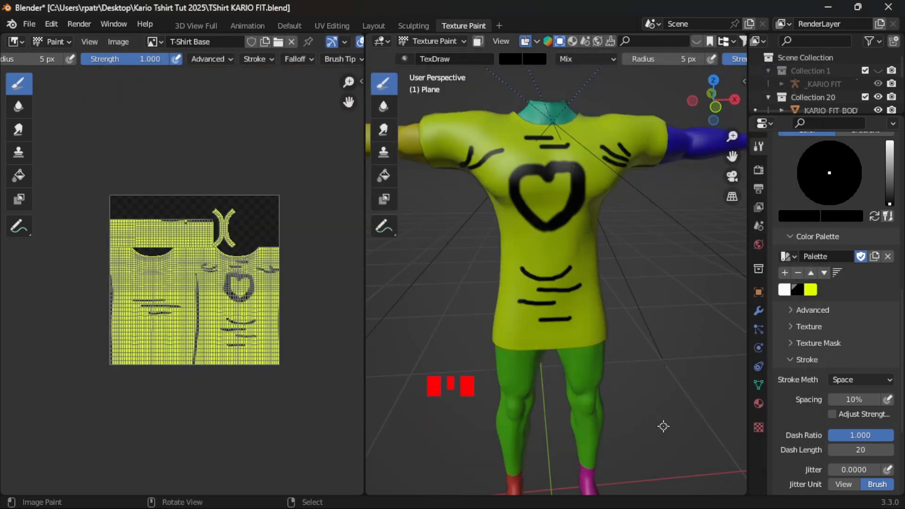
click(29, 23)
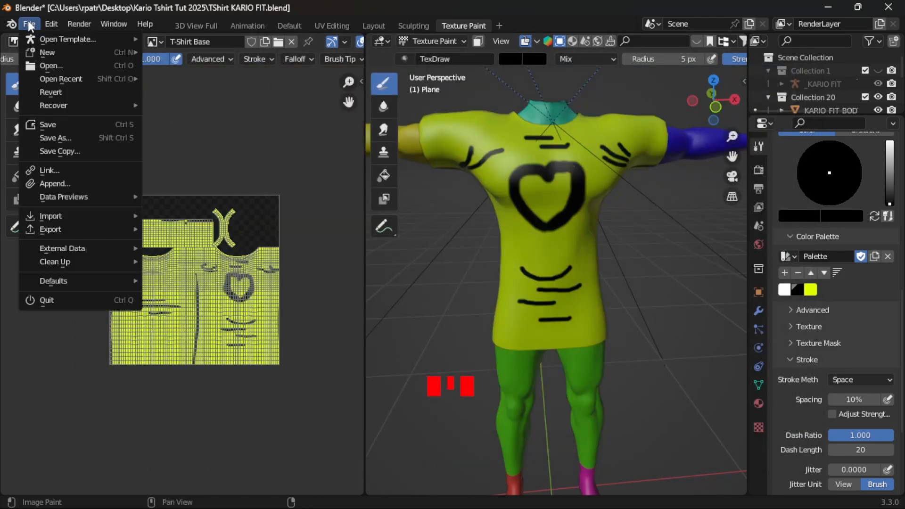
click(53, 124)
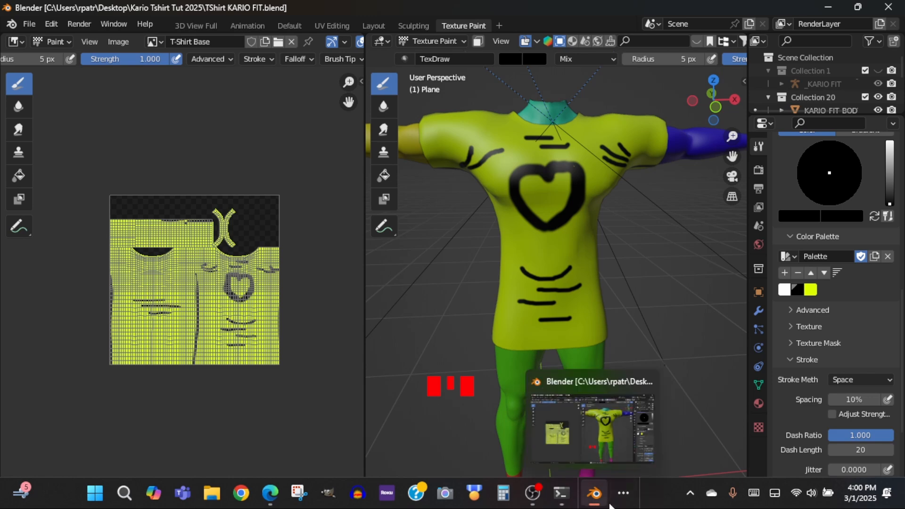
- Switch to GIMP and open the T-Shirt Base Guide, CMB, AO and TShirt KARIO FIT UV PNGs from Kario Tshirt Tut 2025 as layers
click(624, 493)
click(654, 451)
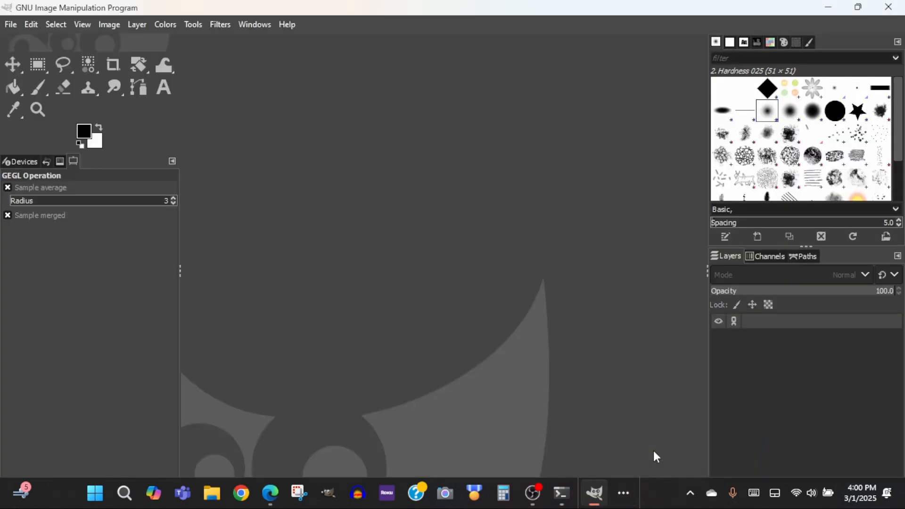
click(13, 26)
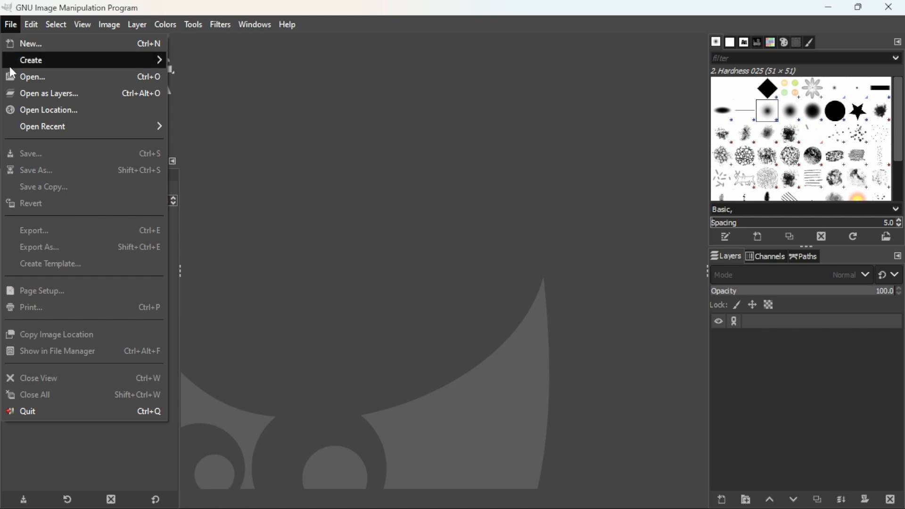
click(88, 93)
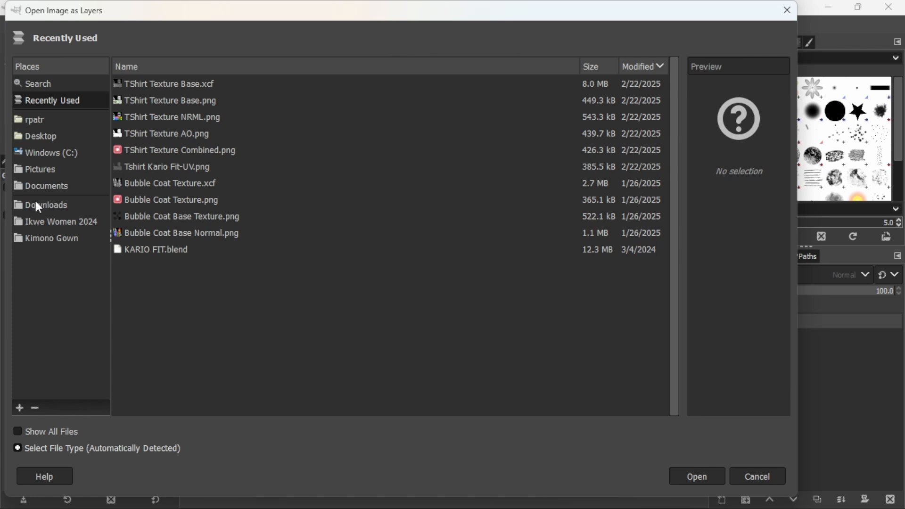
click(36, 136)
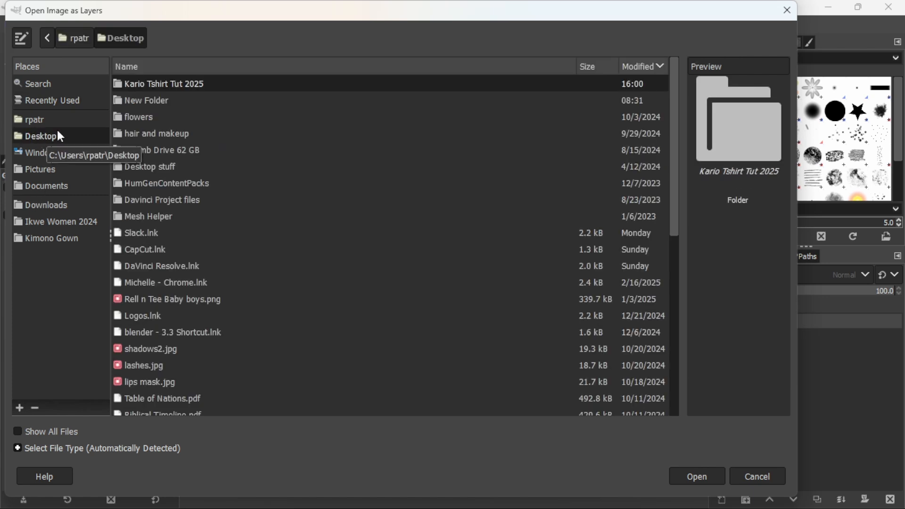
double_click(178, 83)
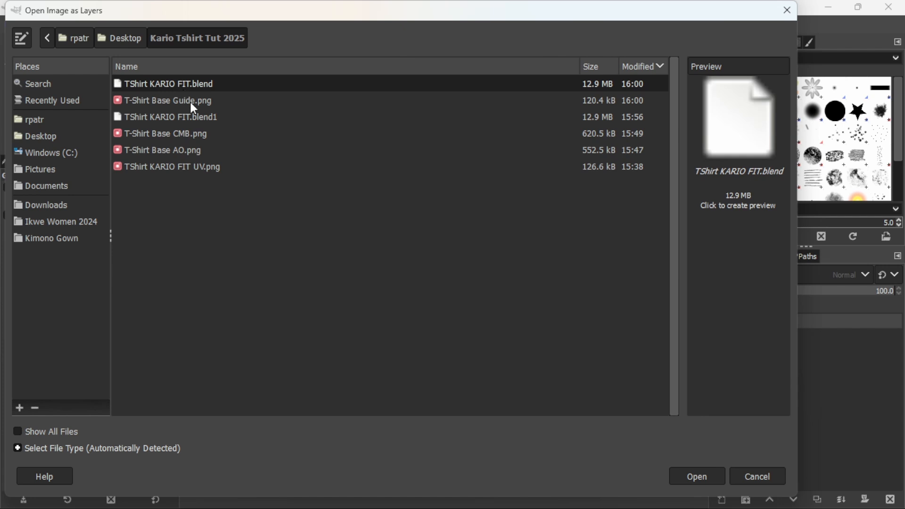
click(140, 101)
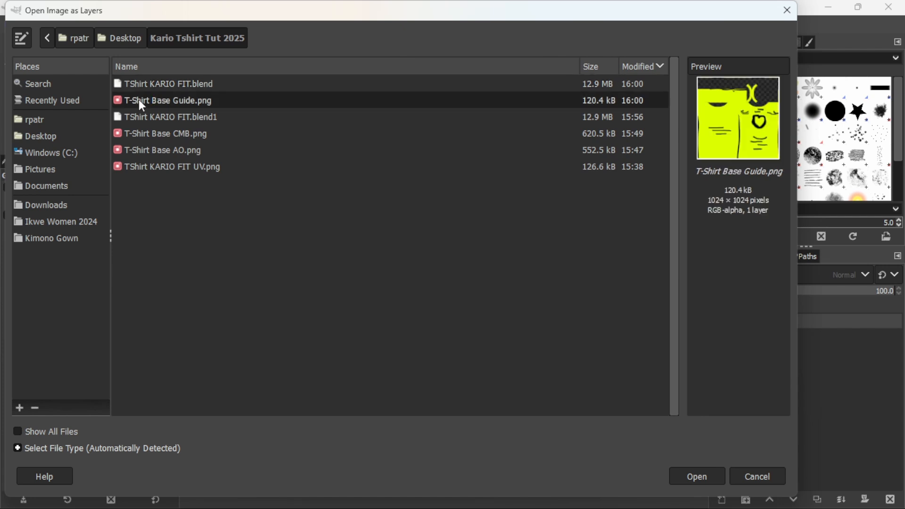
click(156, 134)
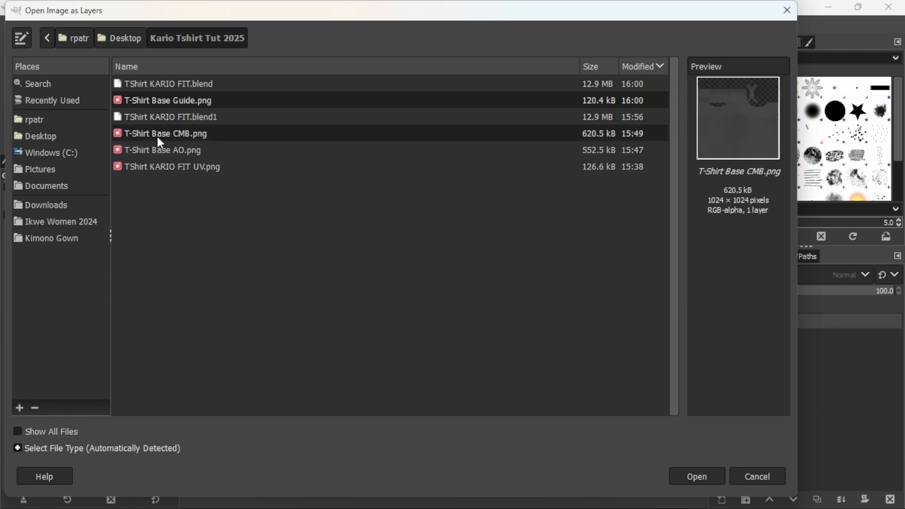
ctrl+click(157, 149)
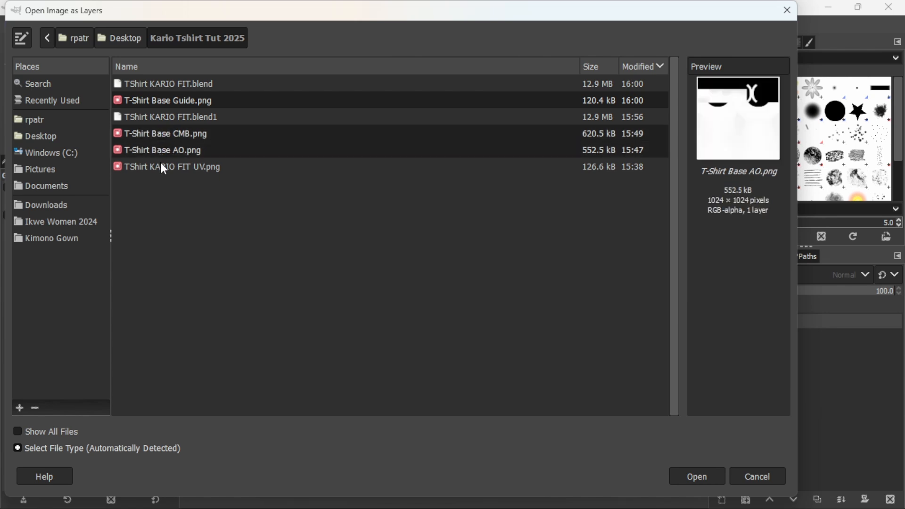
ctrl+click(157, 167)
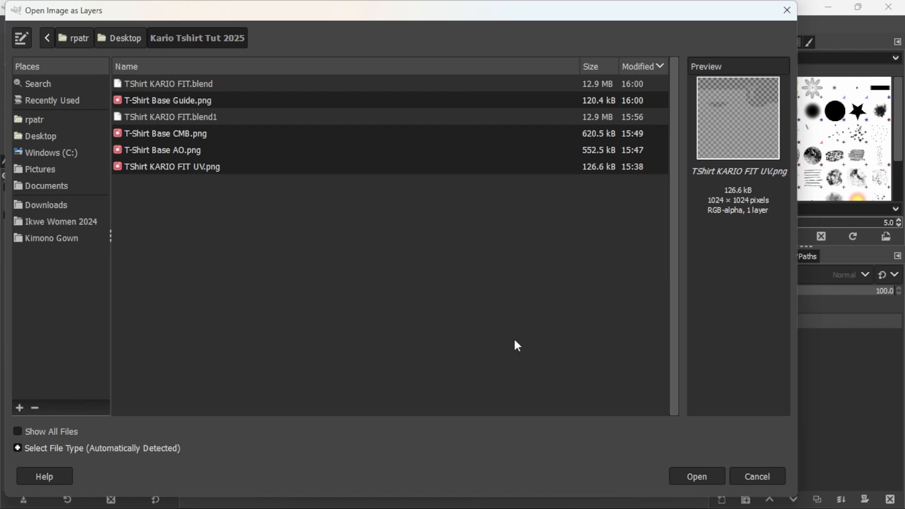
click(689, 478)
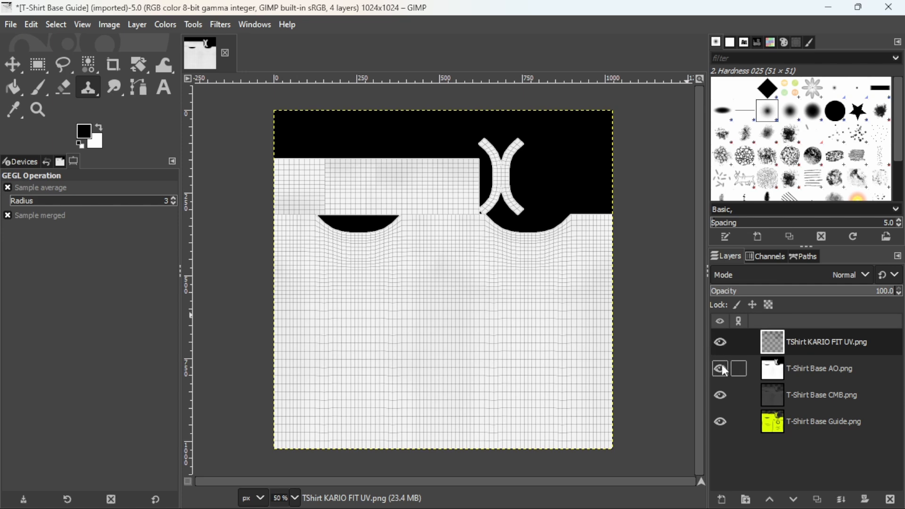
- Reorder the layers so the AO map is lowest, with CMB above it and the Guide directly beneath the UV layer
click(817, 368)
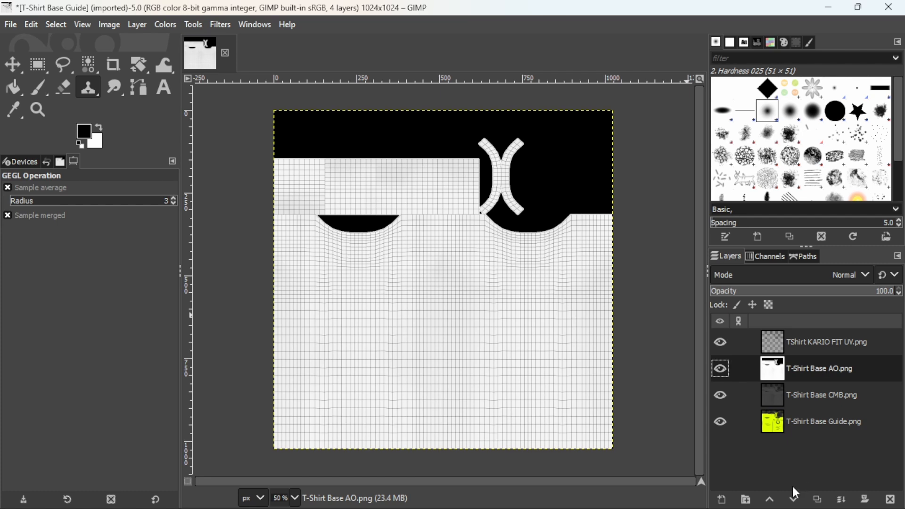
click(794, 500)
click(794, 500)
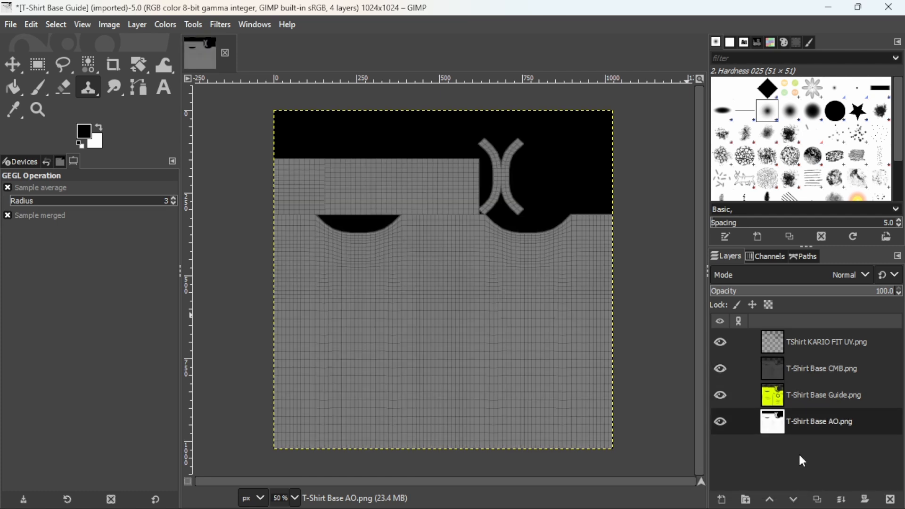
click(807, 399)
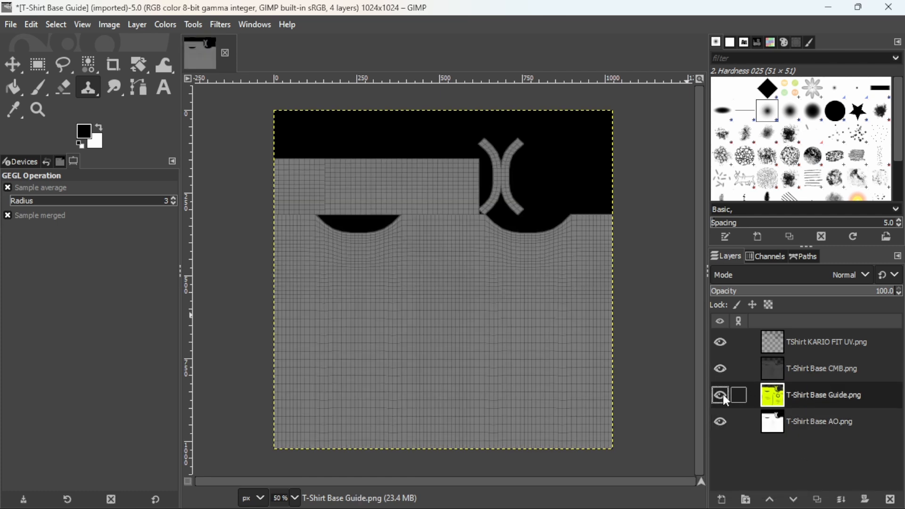
click(802, 368)
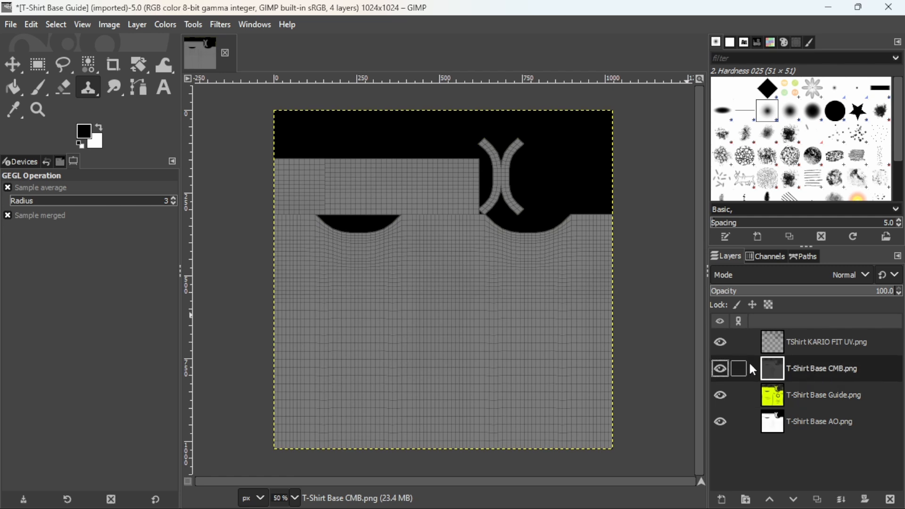
click(802, 395)
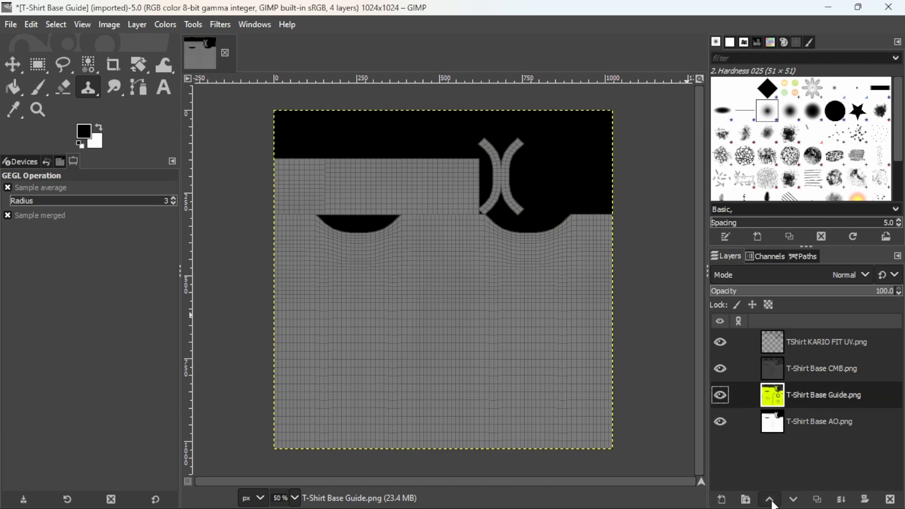
shift+click(770, 500)
click(794, 500)
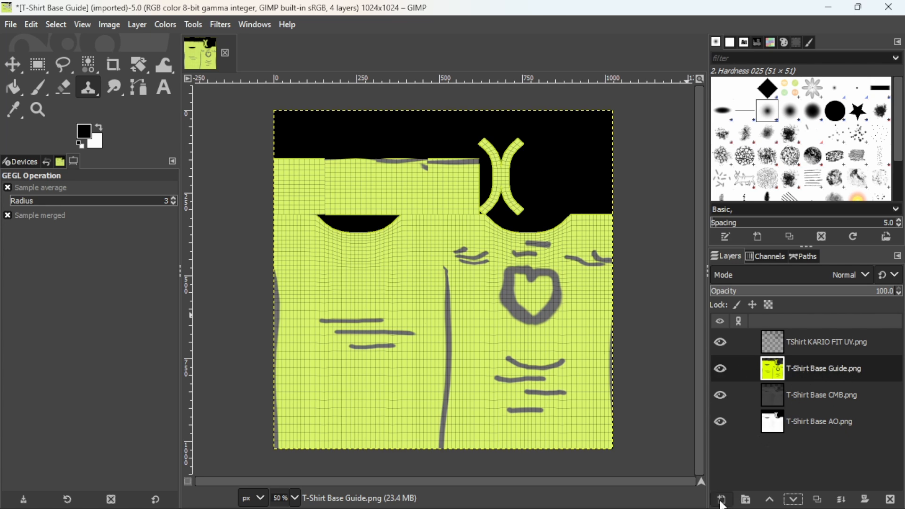
- Add a transparent 1024 × 1024 px layer named design directly above the T-Shirt Base Guide layer
click(721, 500)
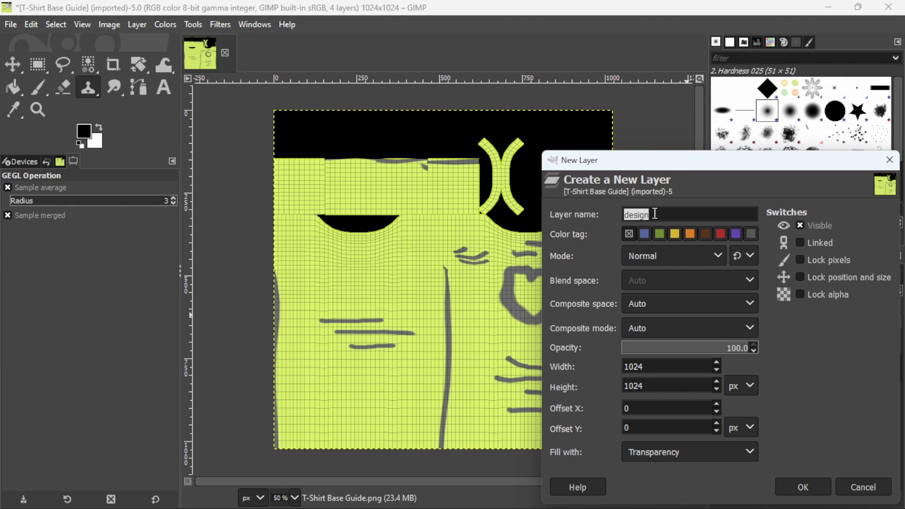
click(792, 483)
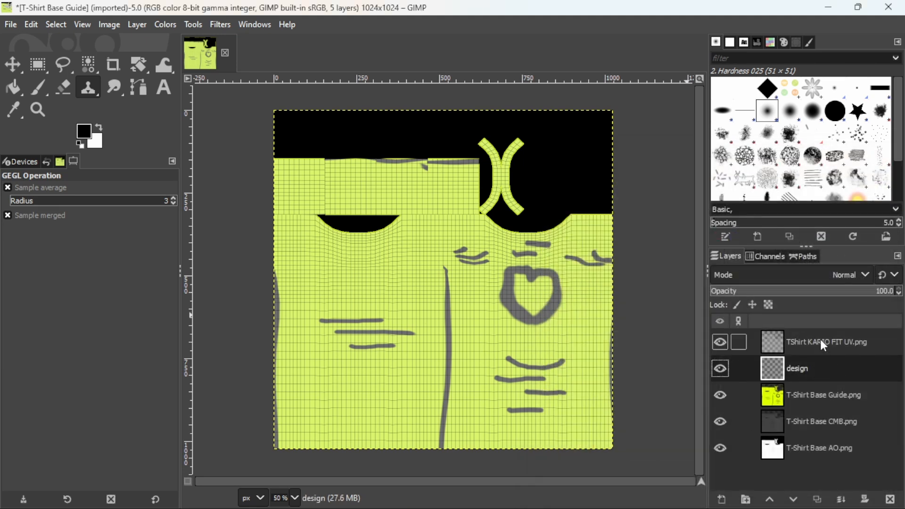
scroll(802, 162, down, 3)
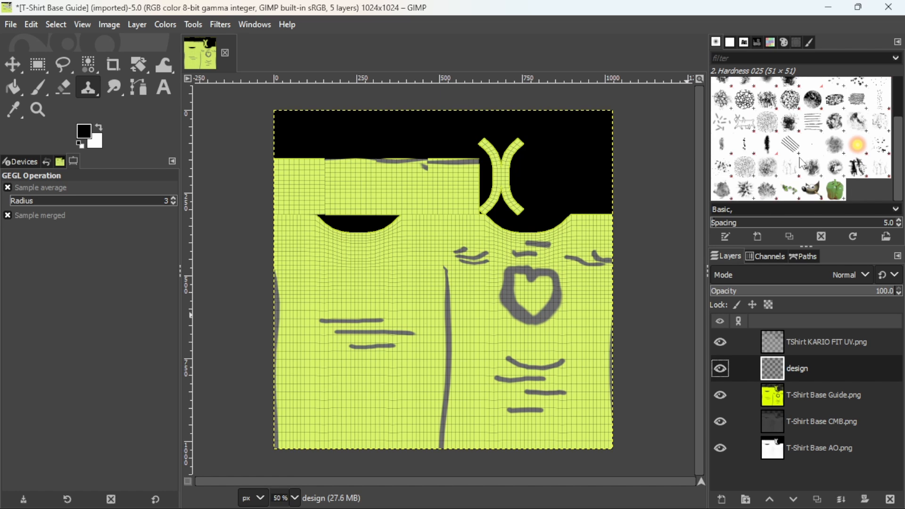
scroll(801, 163, up, 3)
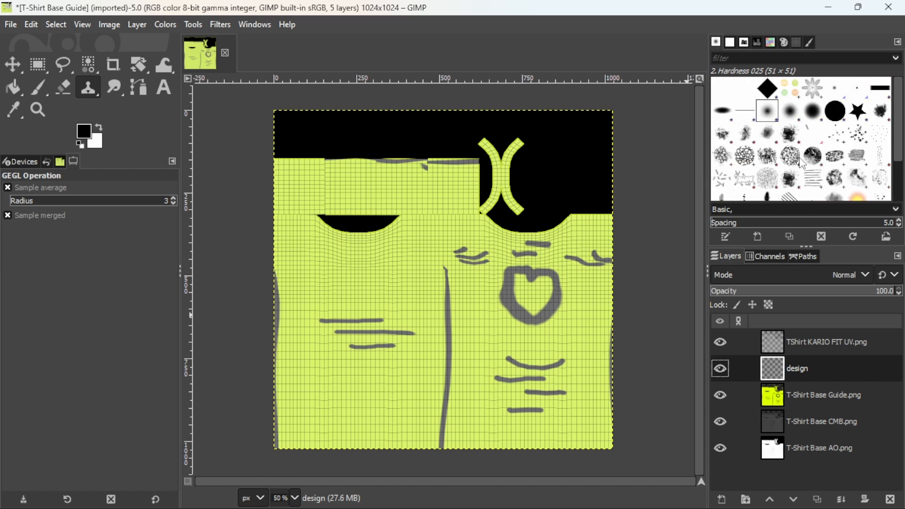
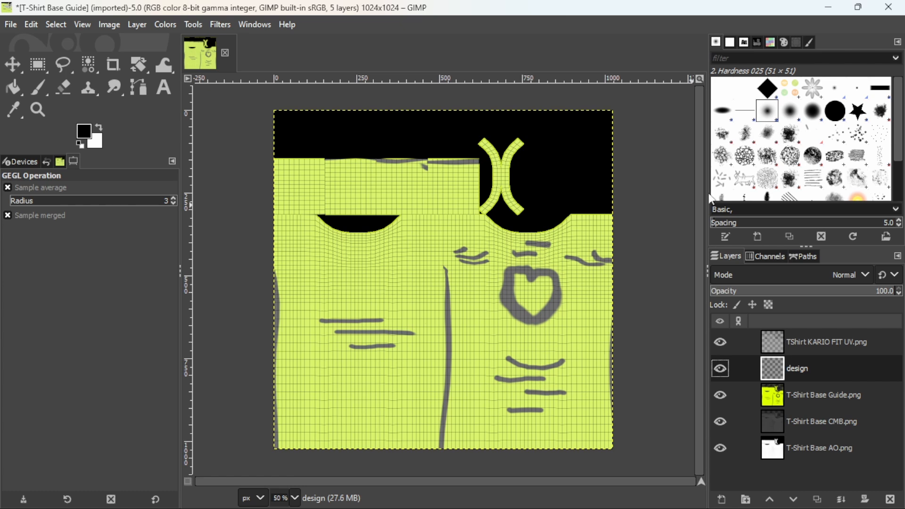
- Paint a solid black circle over the heart sketch on the design layer, using the Hardness 100 paintbrush at size 311
click(837, 113)
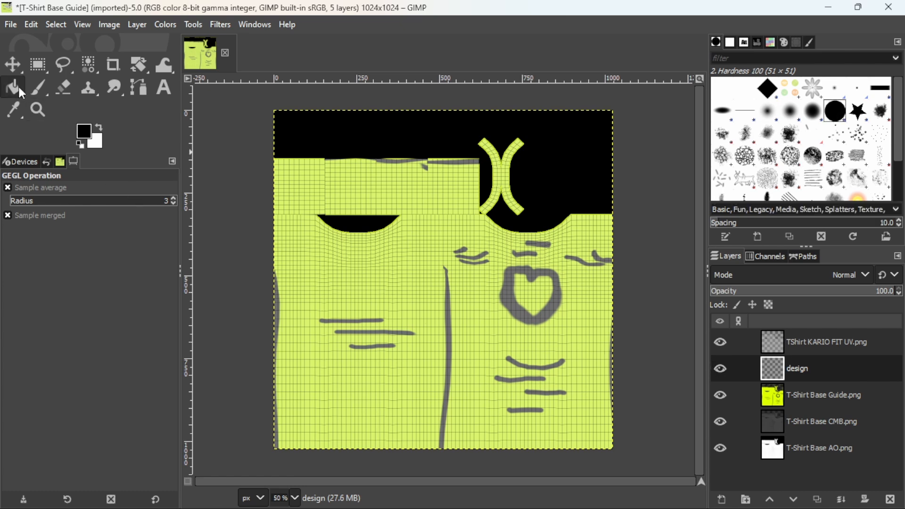
click(37, 91)
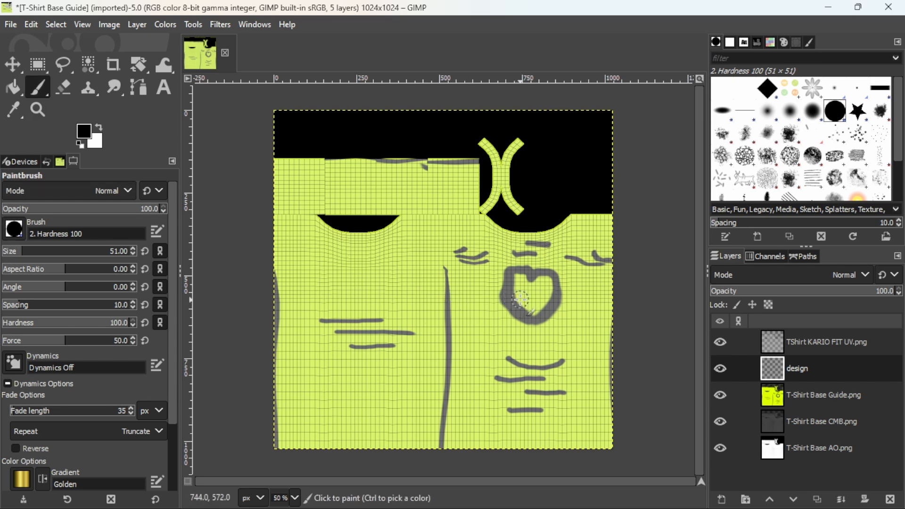
drag(16, 254, 64, 256)
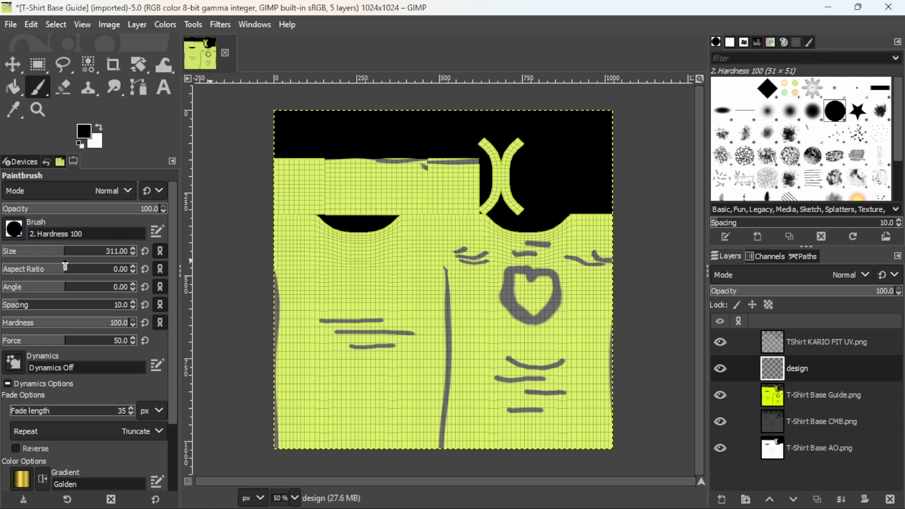
click(535, 309)
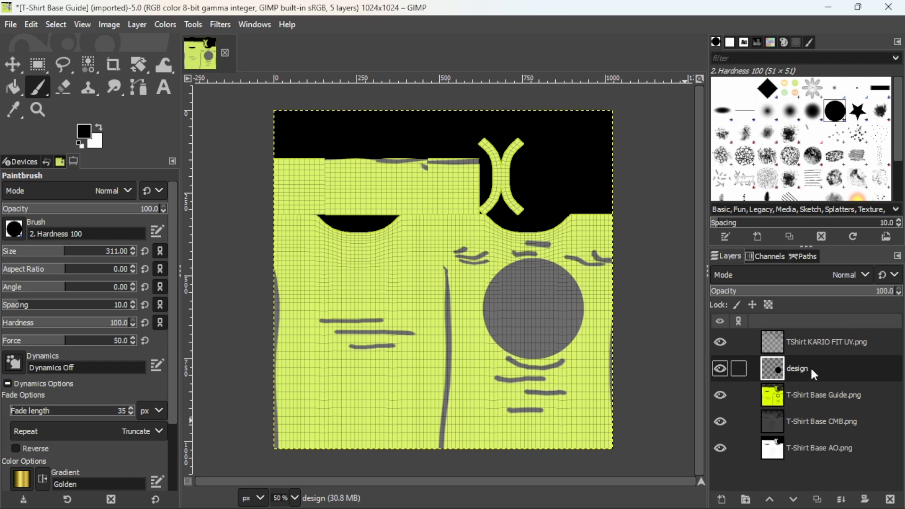
- Hide the UV layout layer and paint a white circle of brush size 176 inside the black circle, slightly above and left of its centre
click(721, 342)
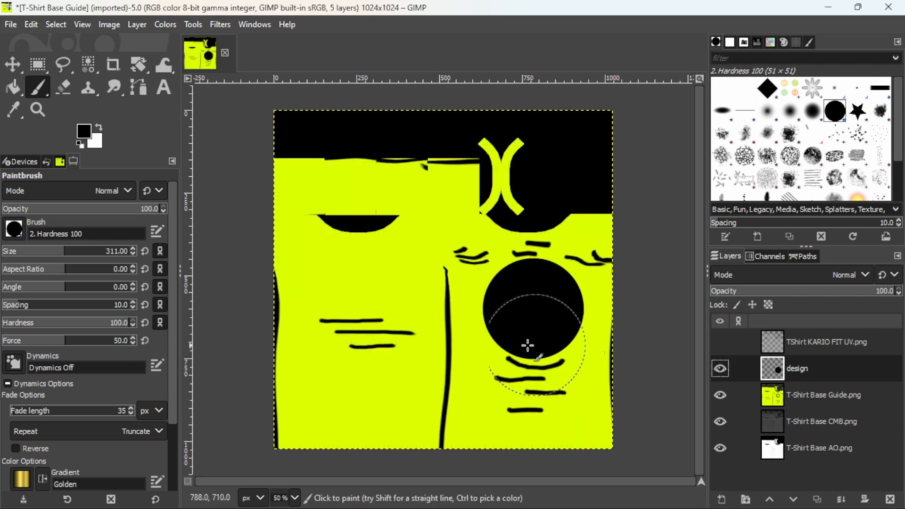
middle_drag(494, 339, 437, 344)
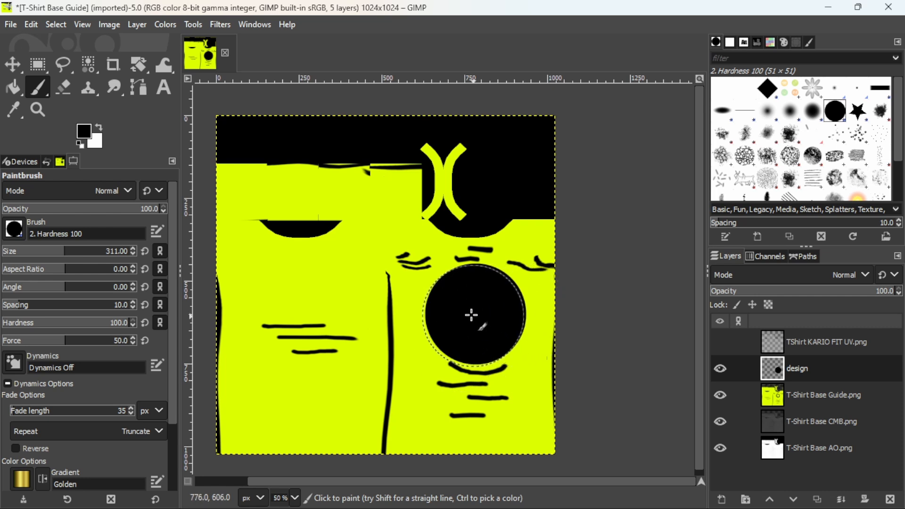
drag(65, 253, 47, 253)
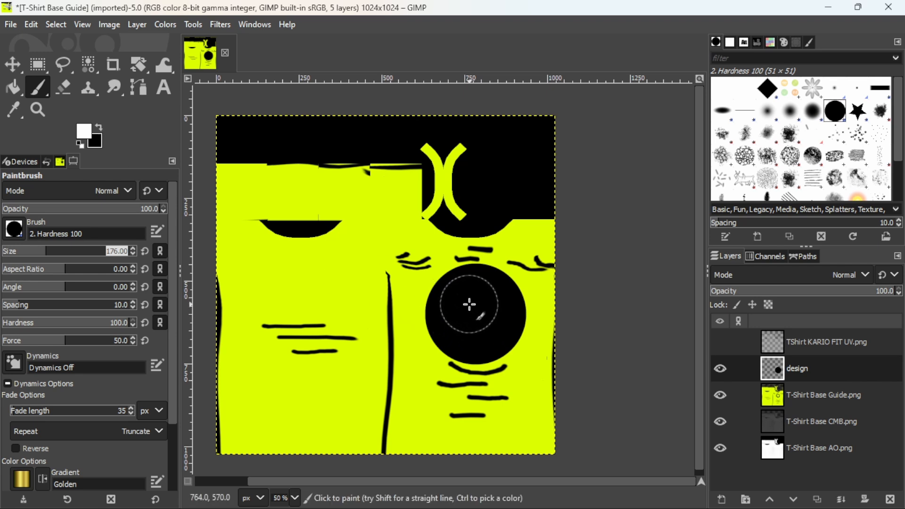
click(470, 305)
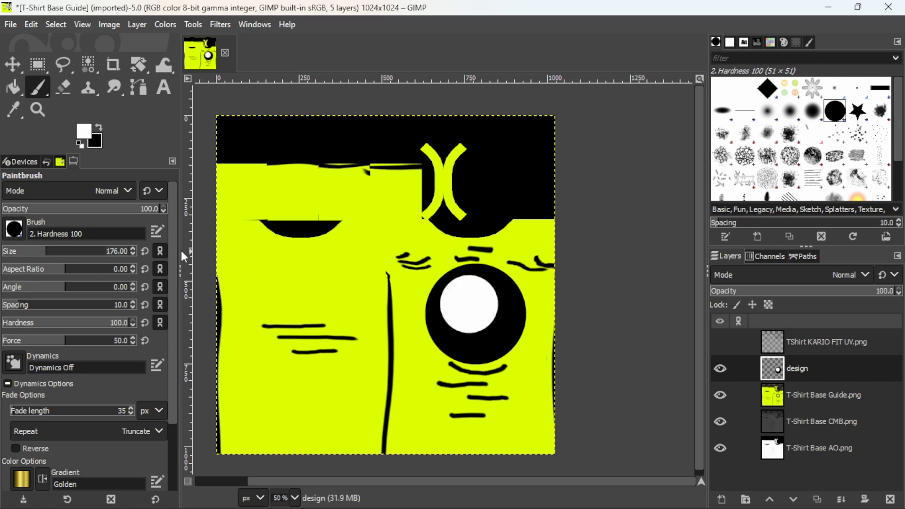
- Paint three blue (007af5) dots of brush size 68 around the right and lower edge of the white circle
click(85, 136)
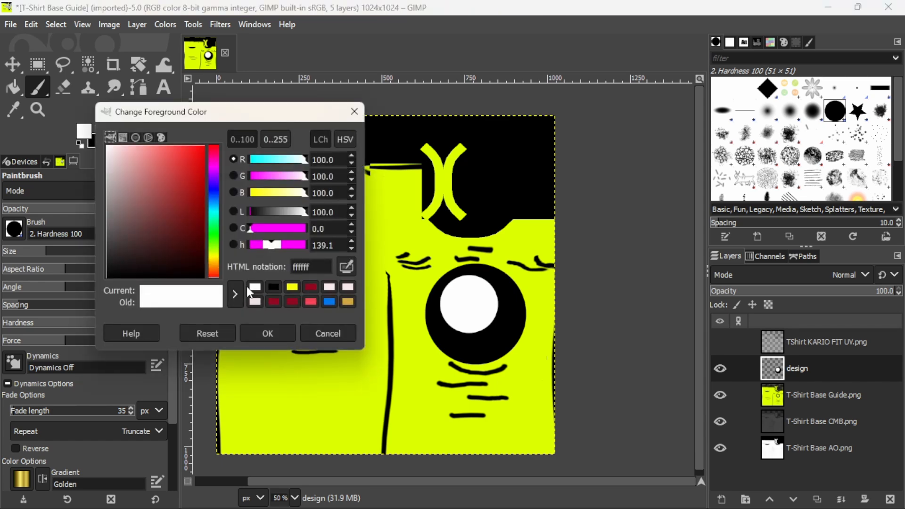
click(329, 301)
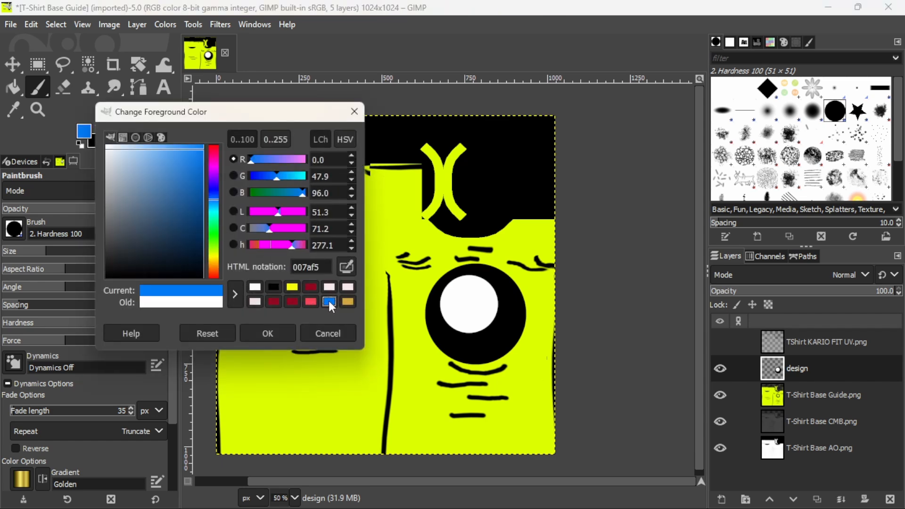
click(266, 333)
drag(51, 253, 26, 254)
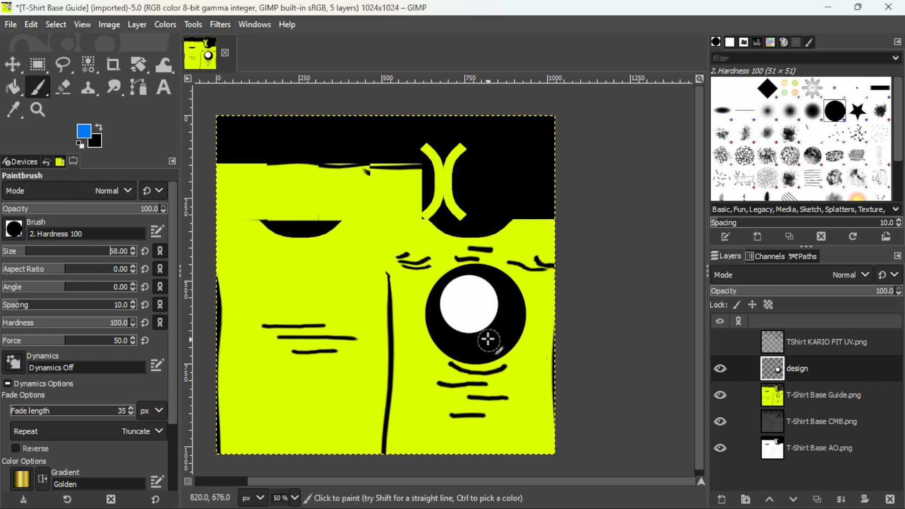
click(487, 331)
click(499, 298)
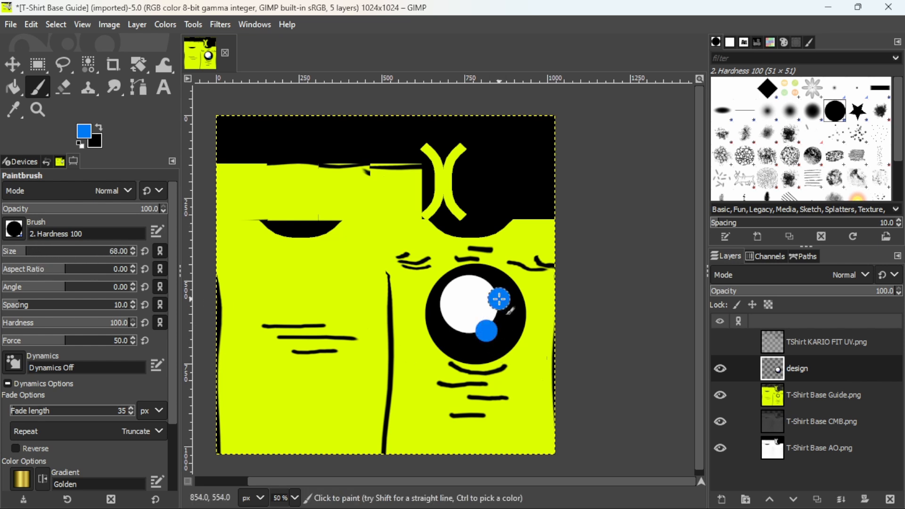
click(451, 327)
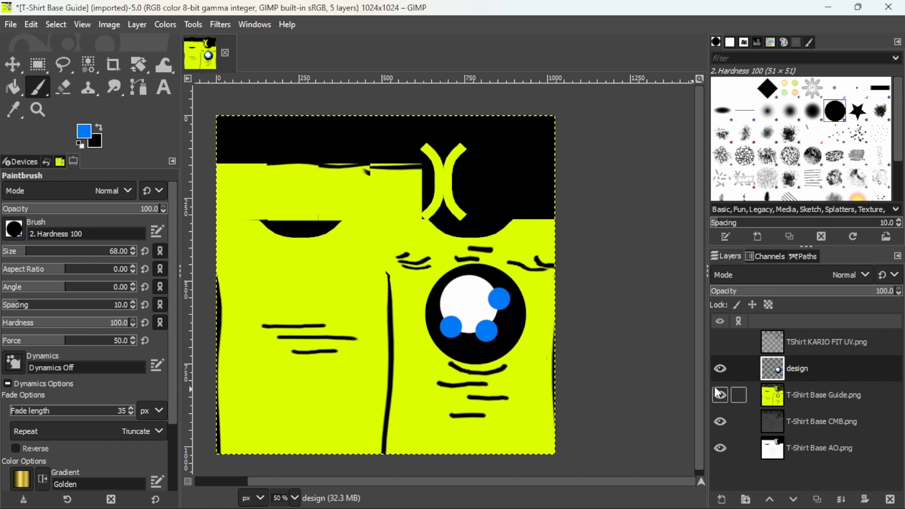
- Add a transparent 1024 × 1024 px layer named wrinkles directly above the design layer
click(721, 500)
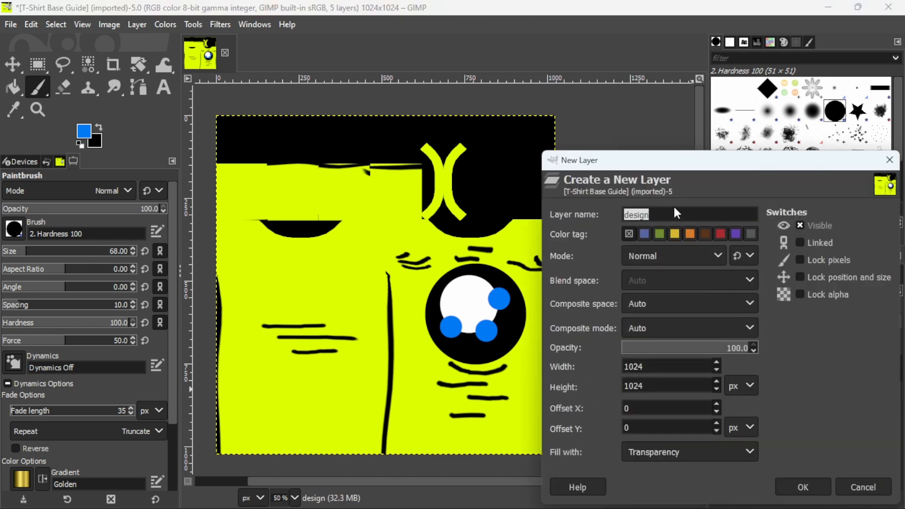
text(wrinkles)
key(Return)
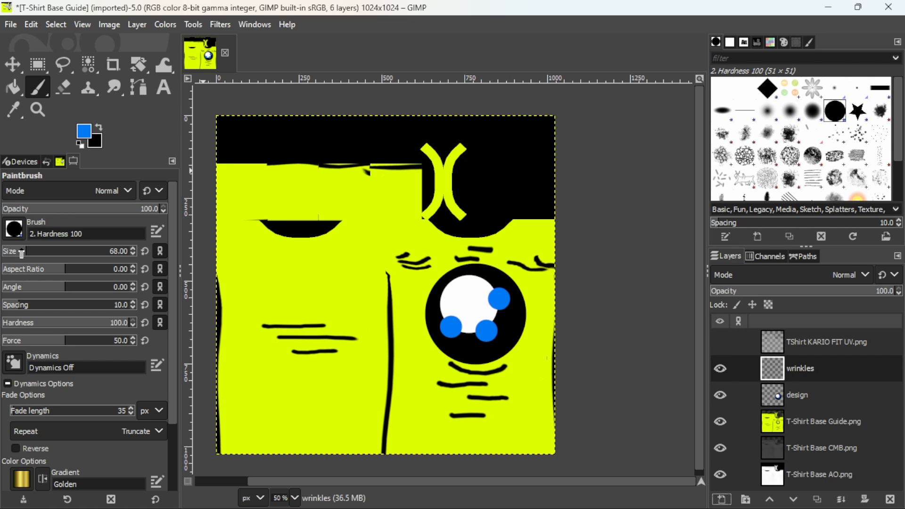
- Trace the four guide wrinkle lines below the circle in black on the wrinkles layer, using brush size 15
drag(21, 252, 9, 253)
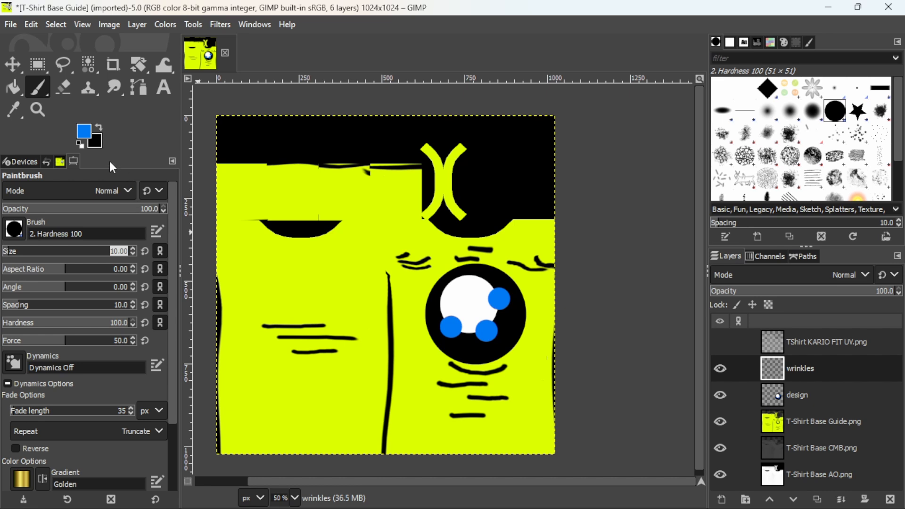
click(134, 248)
click(134, 249)
click(79, 143)
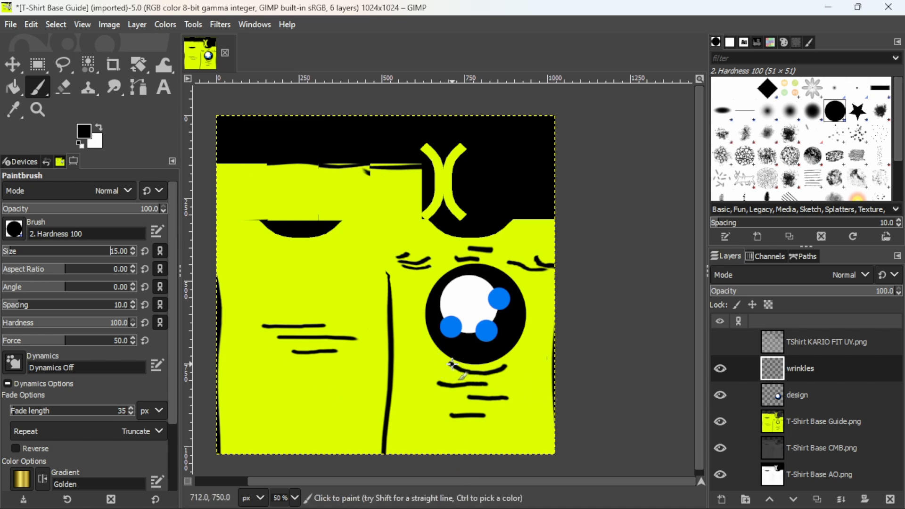
drag(451, 364, 506, 370)
click(720, 422)
click(721, 422)
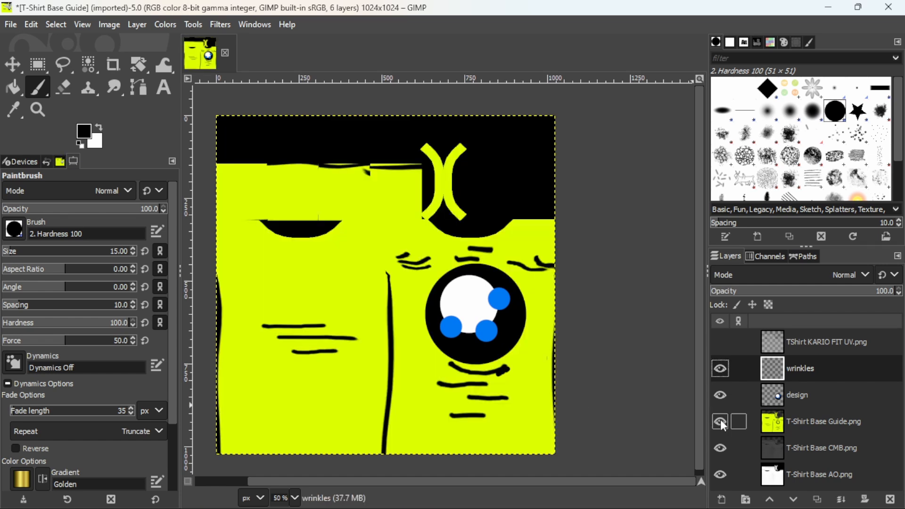
mouse_move(449, 364)
mouse_down()
mouse_move(488, 377)
mouse_move(510, 367)
mouse_up()
mouse_move(443, 382)
mouse_down()
mouse_move(490, 384)
mouse_move(493, 403)
mouse_move(510, 402)
mouse_move(452, 416)
mouse_move(501, 416)
mouse_up()
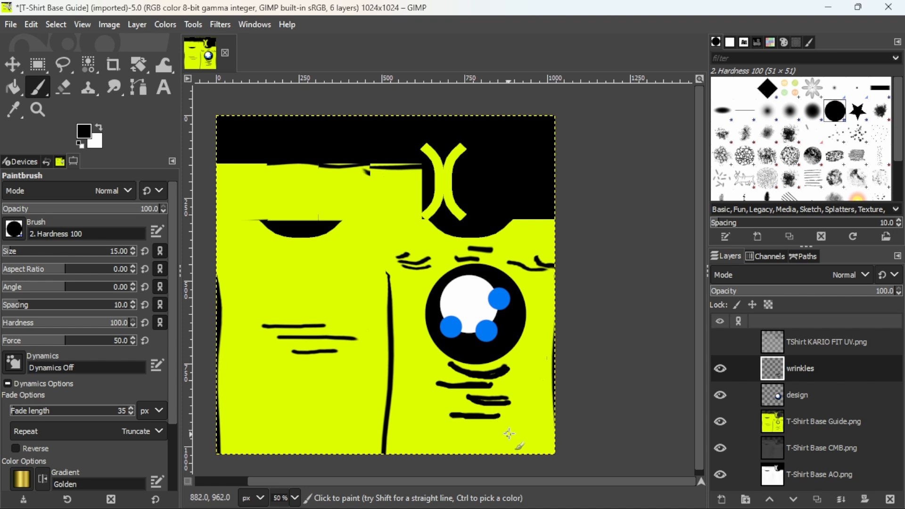
- Paint thin white highlight strokes along the four black wrinkle lines, using brush size 8
click(134, 253)
click(134, 254)
click(134, 254)
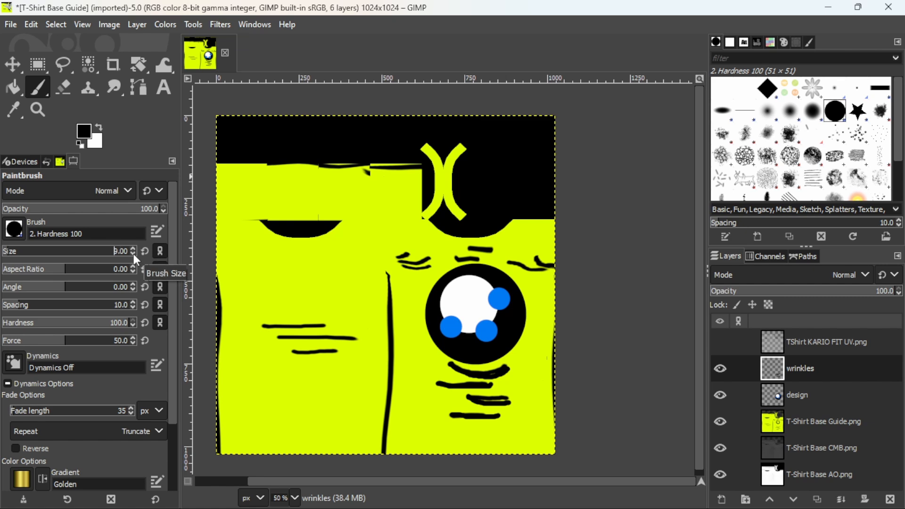
click(98, 128)
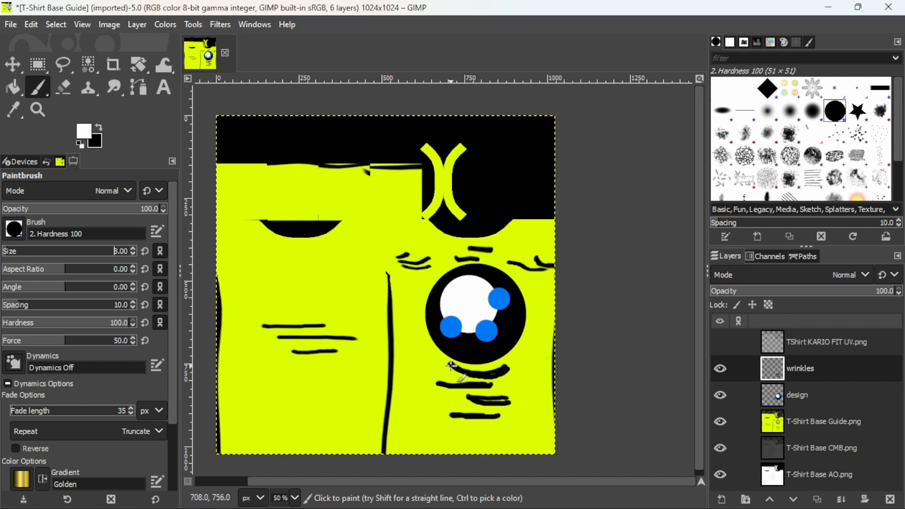
drag(452, 364, 507, 369)
mouse_move(439, 382)
mouse_down()
mouse_move(490, 381)
mouse_move(491, 398)
mouse_move(507, 399)
mouse_up()
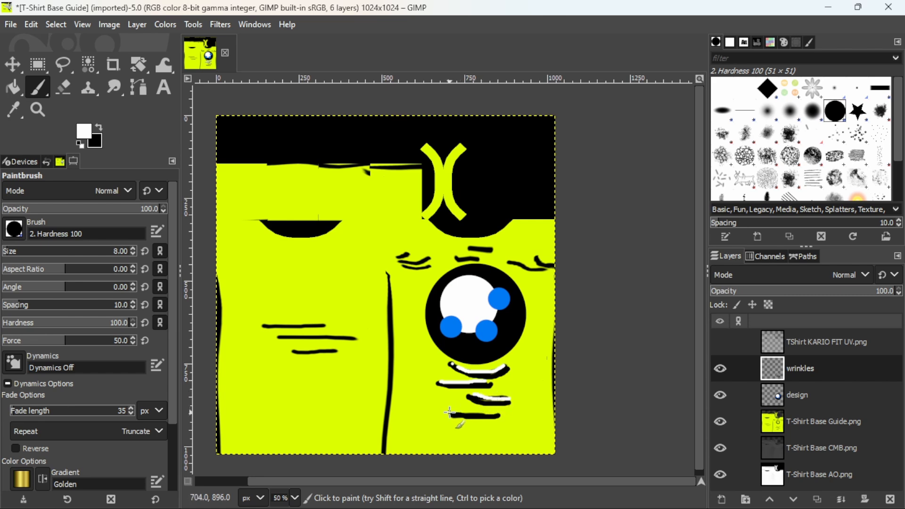
drag(449, 414, 501, 413)
- Hide the T-Shirt Base Guide layer and smudge the wrinkle strokes into soft curved folds, using the Smudge tool at size 74
click(721, 422)
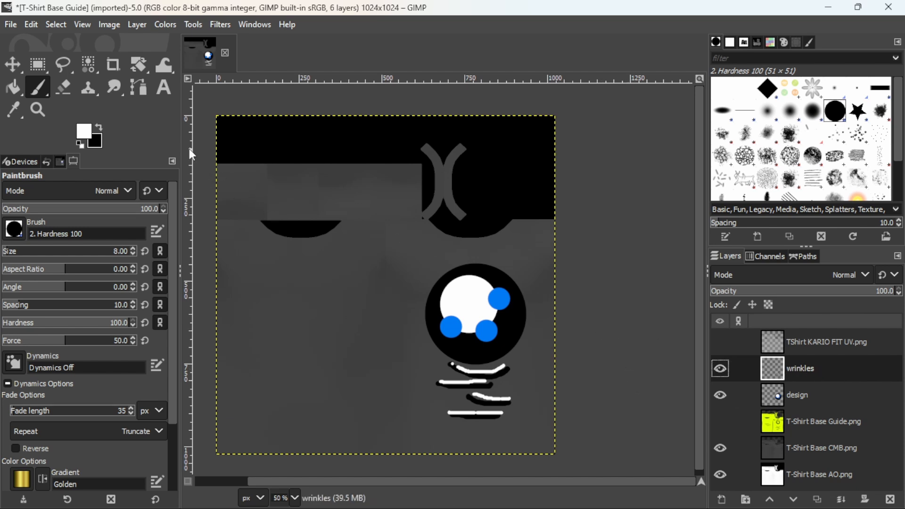
click(114, 86)
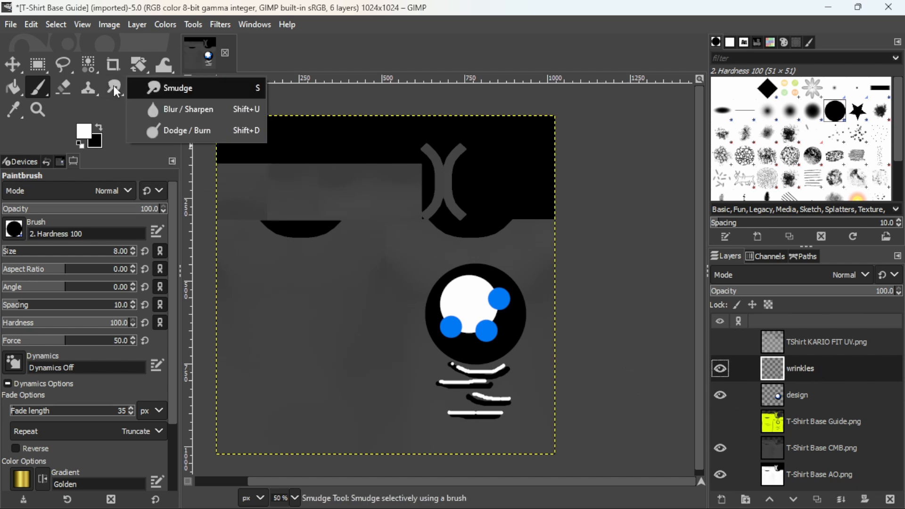
click(152, 89)
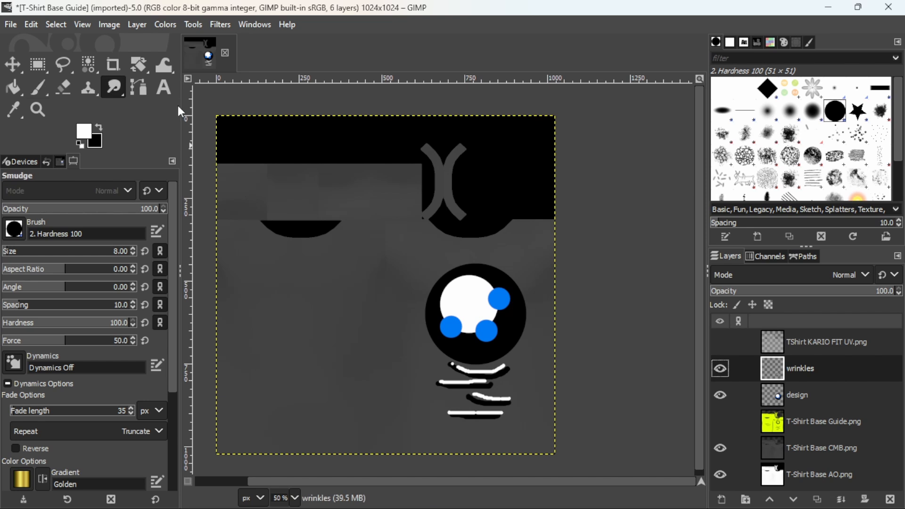
click(27, 250)
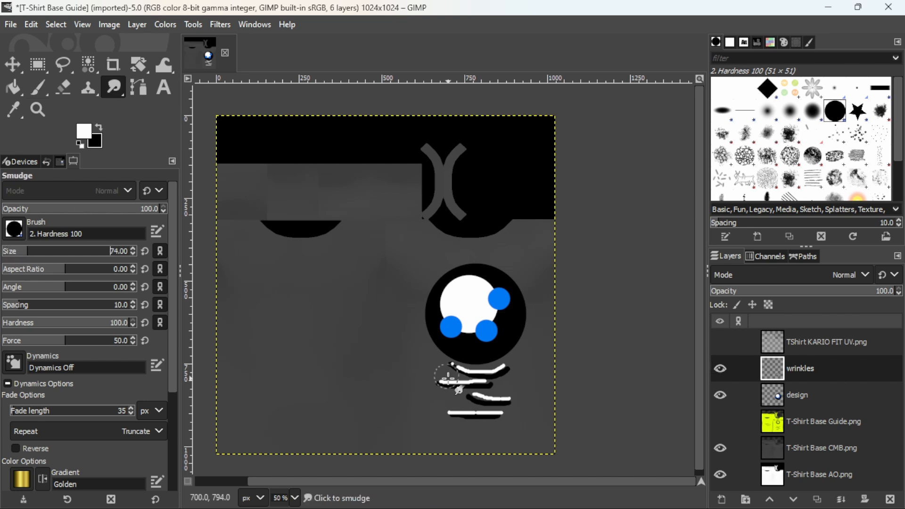
mouse_move(440, 366)
mouse_down()
mouse_move(512, 363)
mouse_move(476, 370)
mouse_up()
mouse_move(451, 364)
mouse_down()
mouse_move(431, 378)
mouse_move(501, 390)
mouse_move(438, 378)
mouse_move(442, 391)
mouse_move(477, 407)
mouse_move(529, 405)
mouse_move(448, 396)
mouse_move(436, 410)
mouse_move(512, 411)
mouse_move(507, 418)
mouse_move(429, 400)
mouse_up()
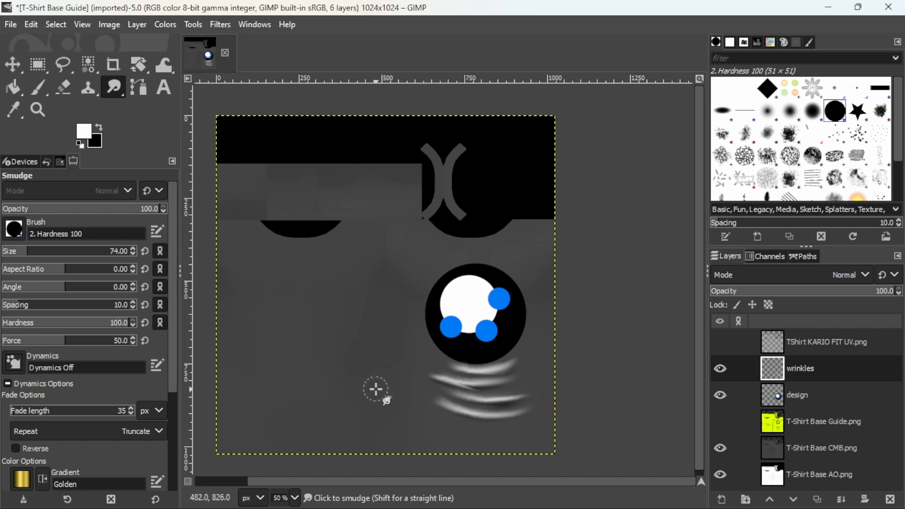
scroll(376, 388, down, 1)
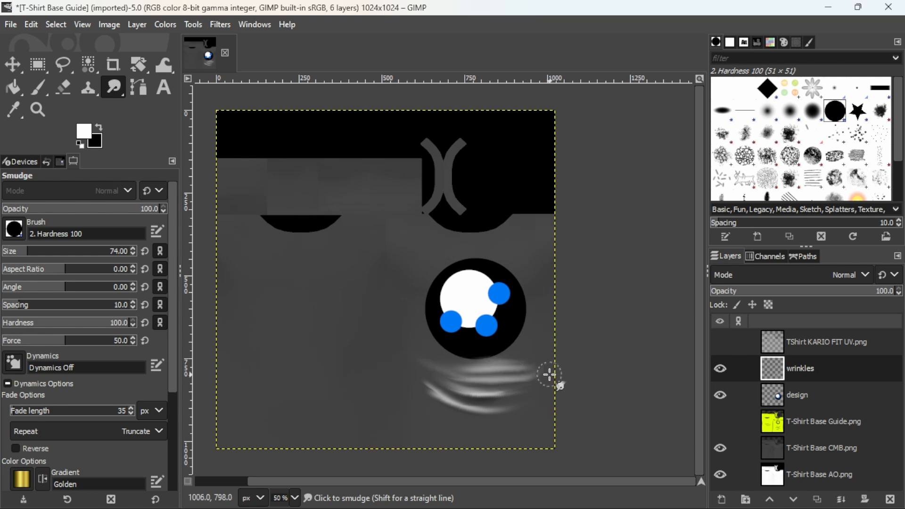
mouse_move(444, 377)
mouse_down()
mouse_move(403, 356)
mouse_move(539, 380)
mouse_move(412, 382)
mouse_move(475, 408)
mouse_move(545, 392)
mouse_move(513, 404)
mouse_move(424, 386)
mouse_move(411, 370)
mouse_move(403, 426)
mouse_move(430, 348)
mouse_move(516, 360)
mouse_move(413, 352)
mouse_move(536, 351)
mouse_up()
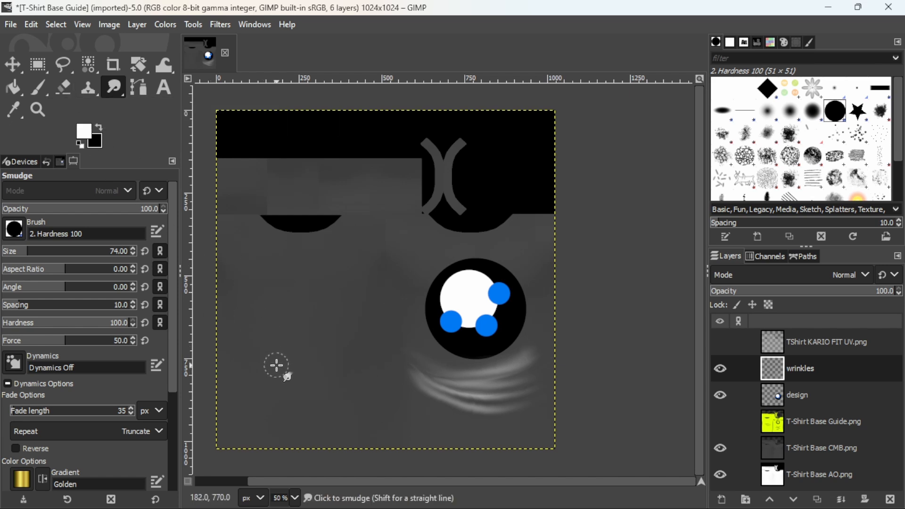
middle_drag(318, 371, 369, 372)
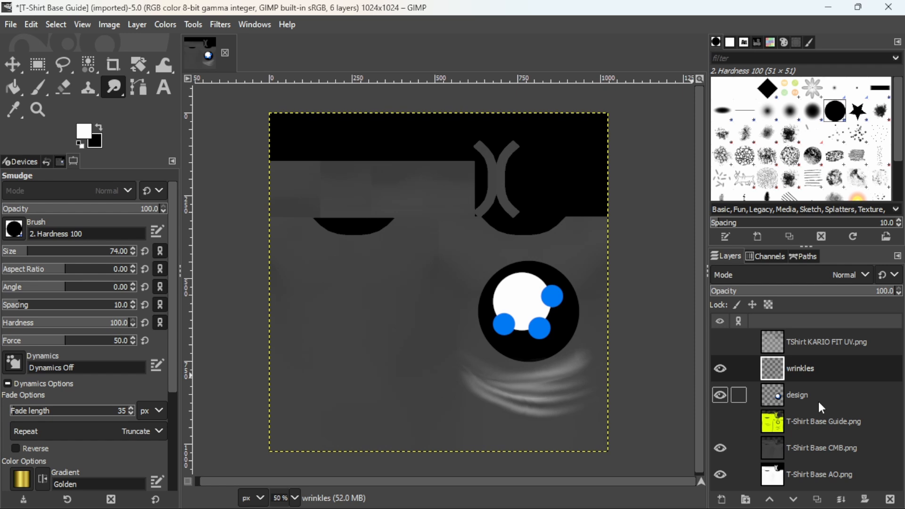
- Set the T-Shirt Base CMB layer's blend mode to Overlay
click(802, 474)
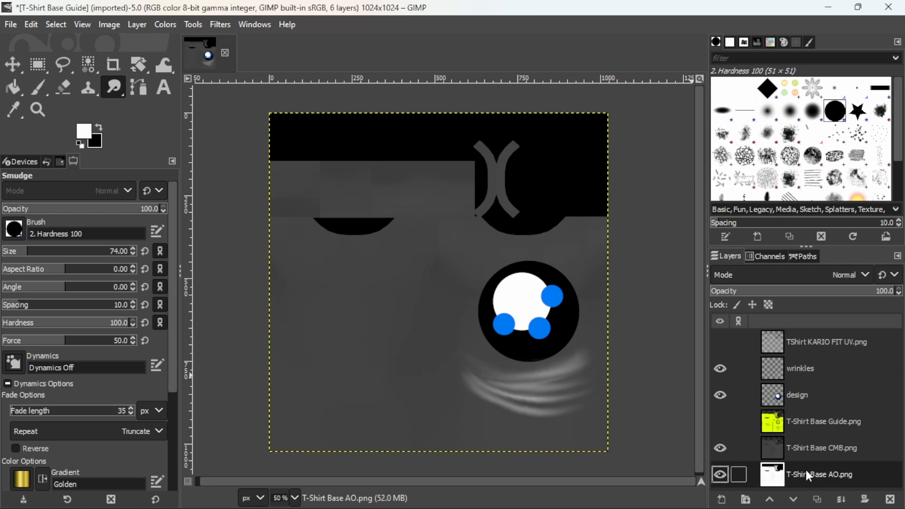
click(813, 446)
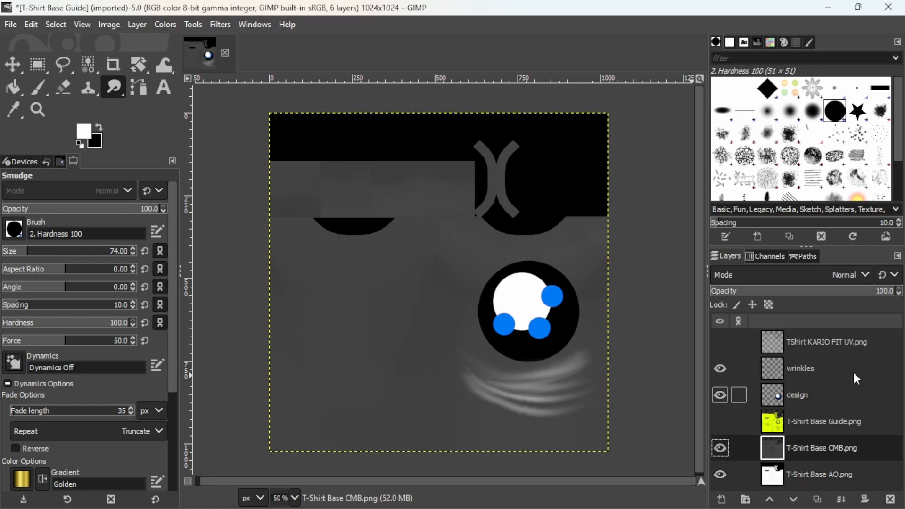
click(867, 274)
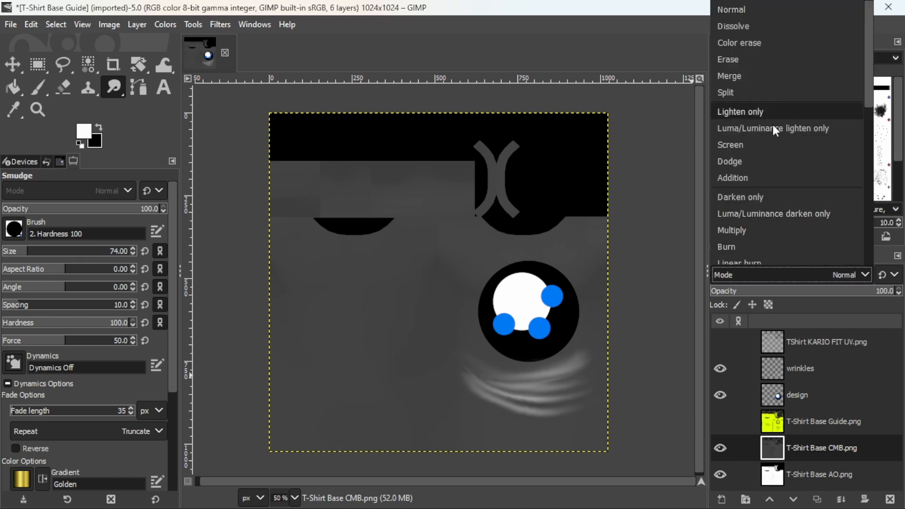
scroll(772, 208, down, 2)
click(747, 208)
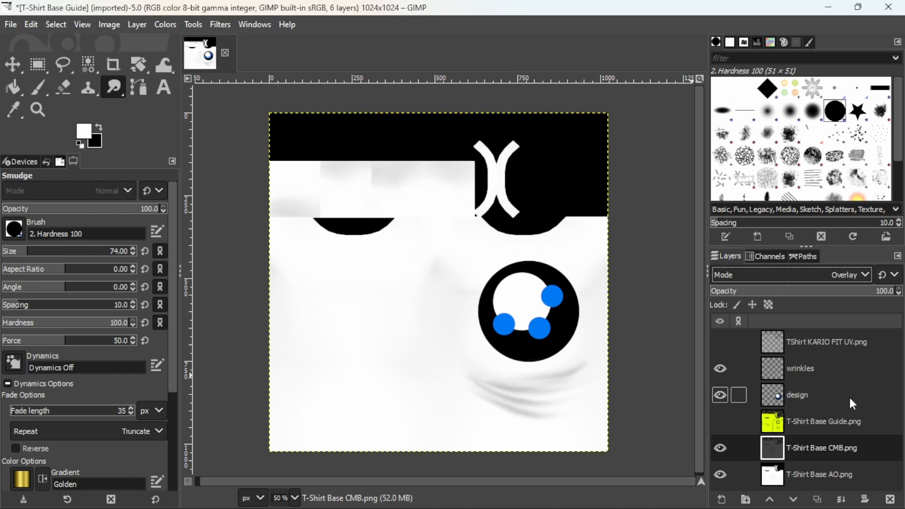
- Set the design layer's blend mode to Multiply and reduce its opacity to 95.3
click(819, 390)
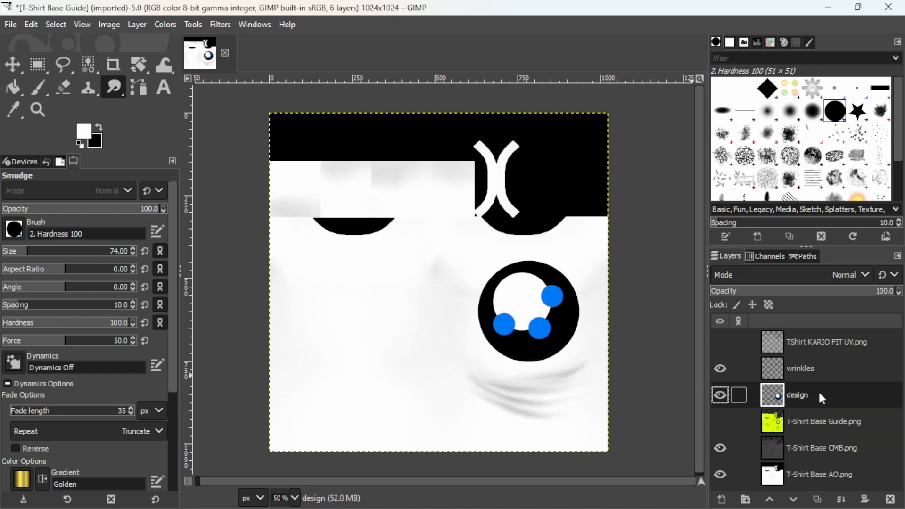
click(866, 275)
click(775, 227)
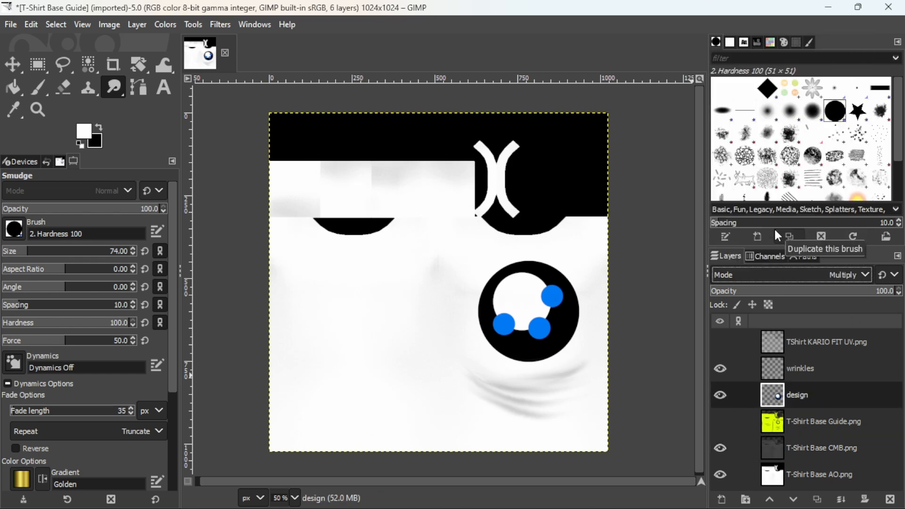
click(882, 293)
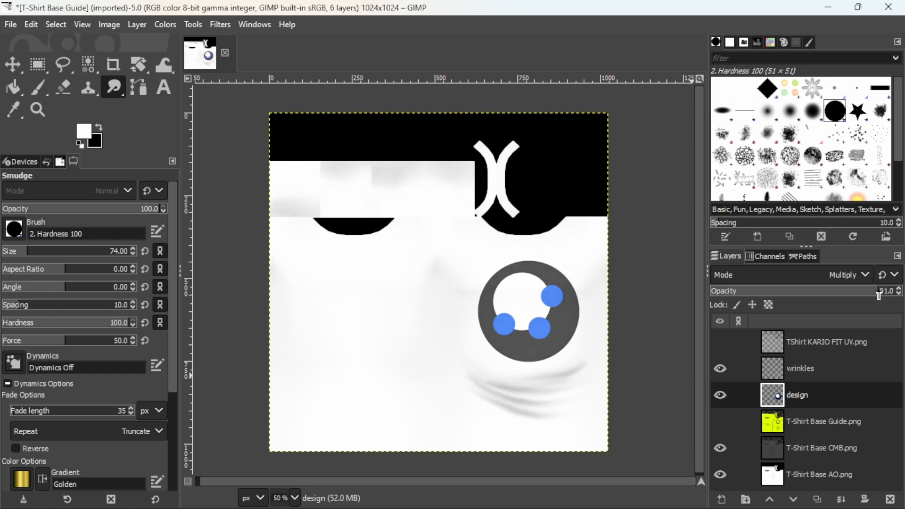
drag(879, 296, 887, 294)
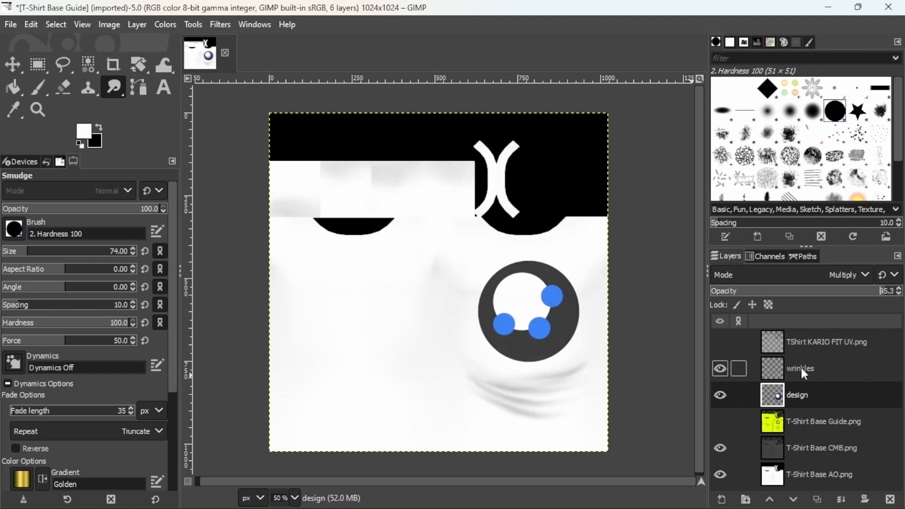
- Try the Multiply and Overlay blend modes on the wrinkles layer and restore its mode to Normal
click(820, 372)
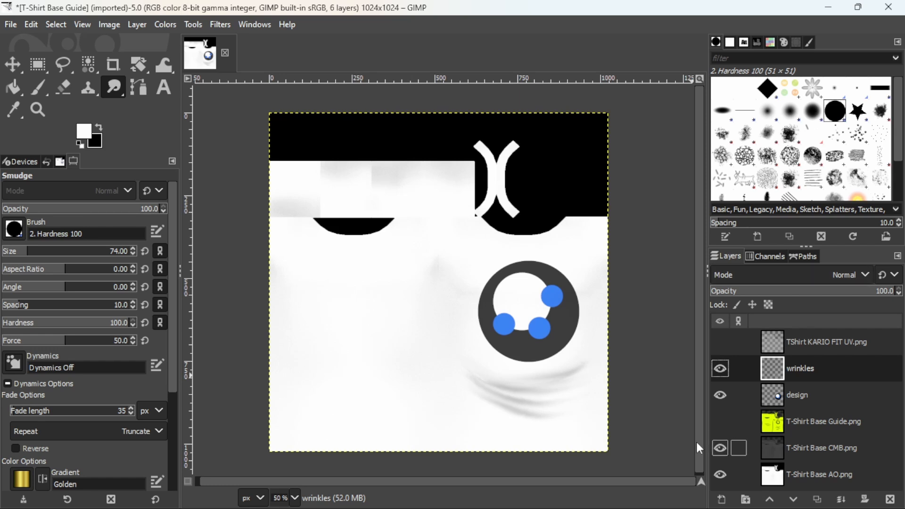
scroll(648, 375, down, 1)
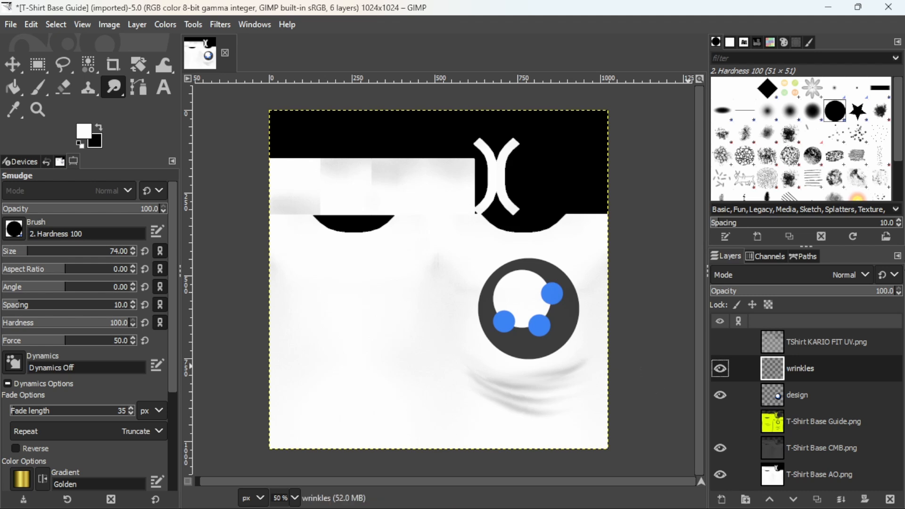
click(867, 276)
click(780, 237)
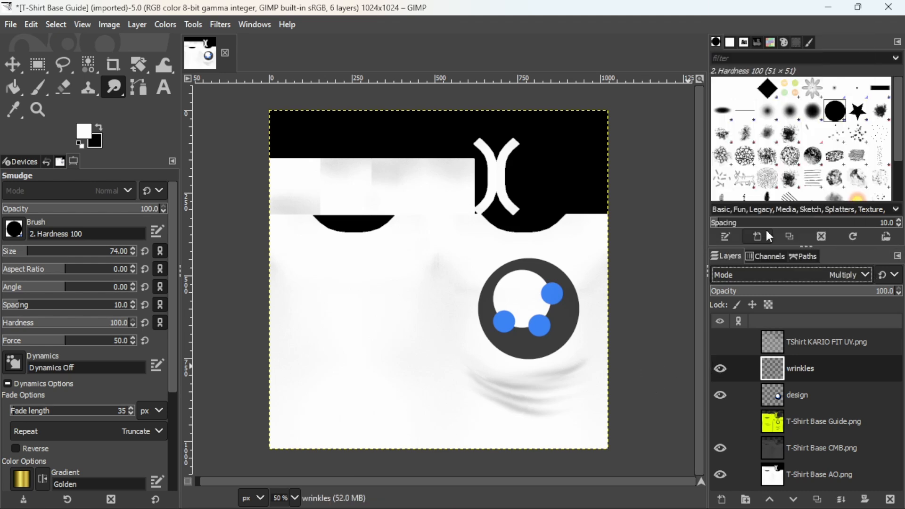
click(865, 275)
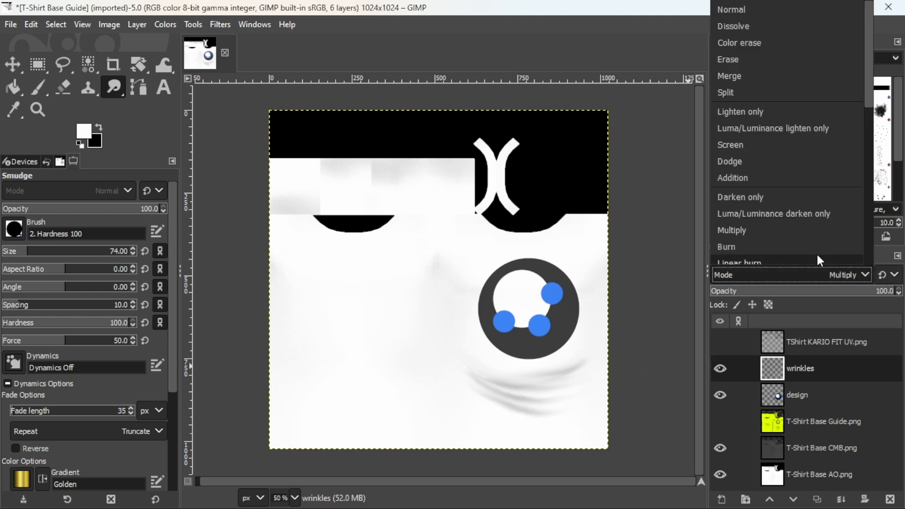
click(748, 211)
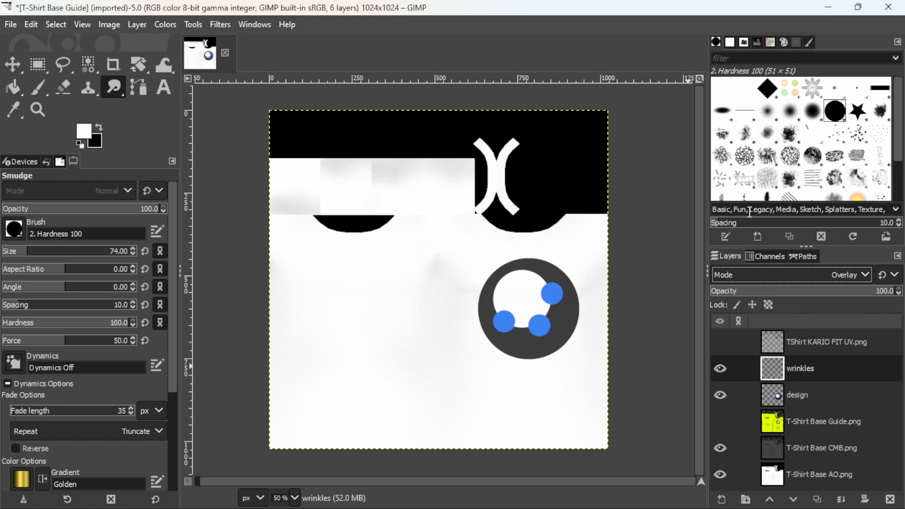
click(866, 275)
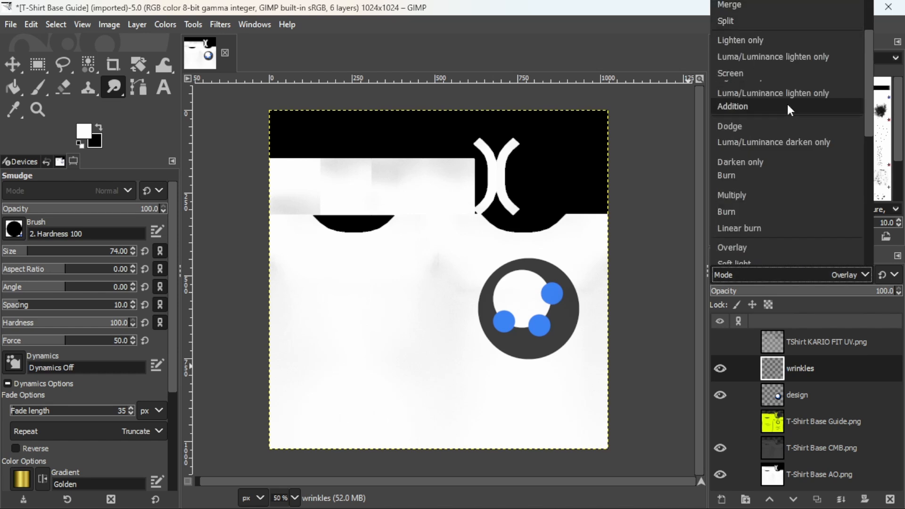
click(732, 9)
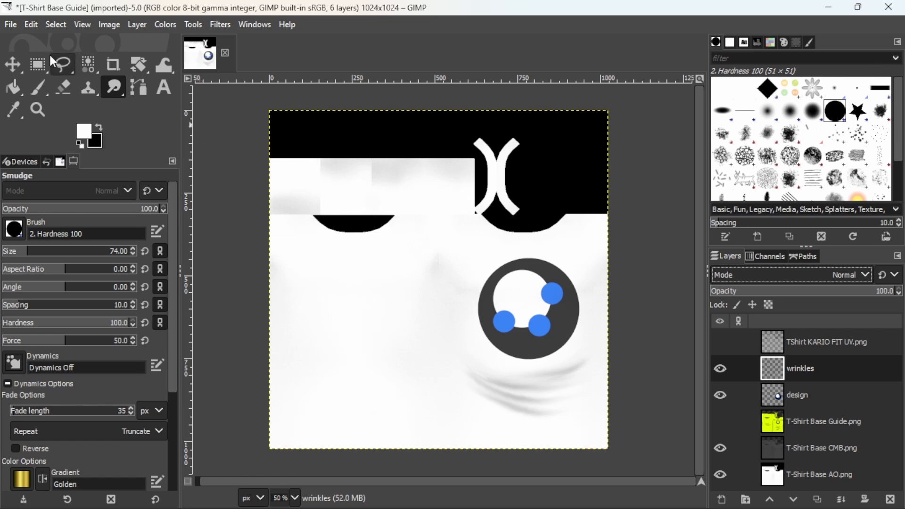
- Export the image as T-Shirt Base Circles Texture.png into the Kario Tshirt Tut 2025 folder
click(10, 24)
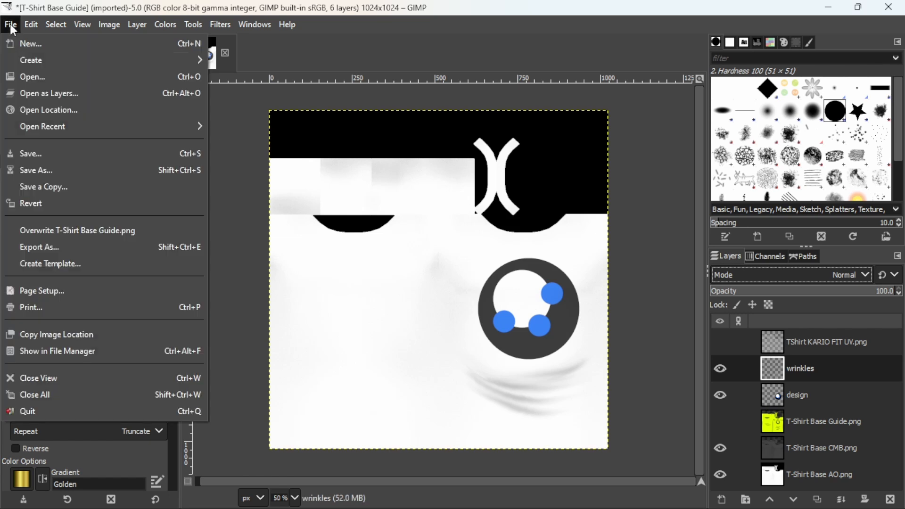
click(41, 250)
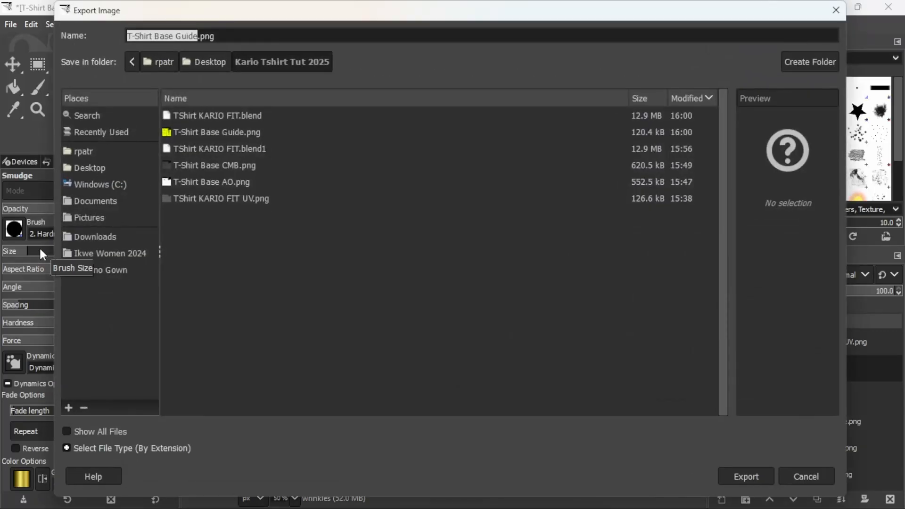
click(178, 36)
mouse_move(178, 36)
mouse_down()
mouse_move(200, 36)
mouse_move(177, 36)
mouse_up()
click(199, 36)
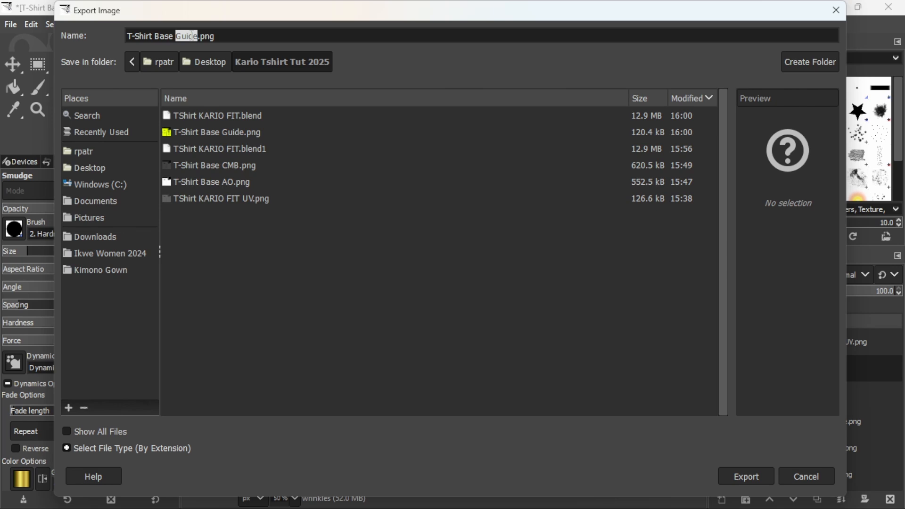
text(Circles Texture)
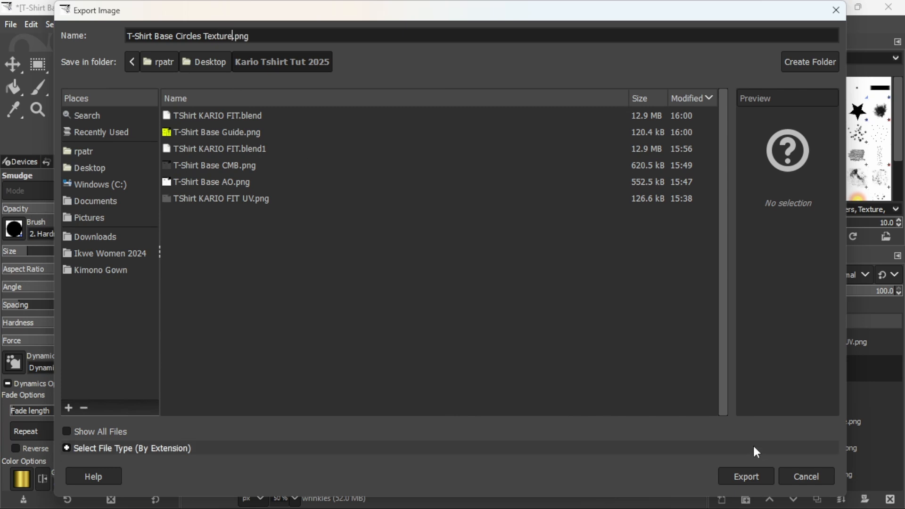
click(739, 477)
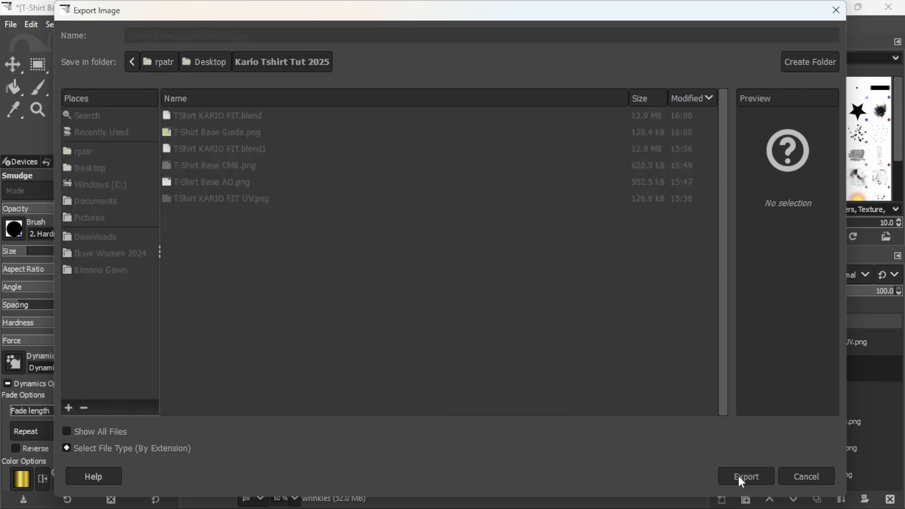
click(456, 415)
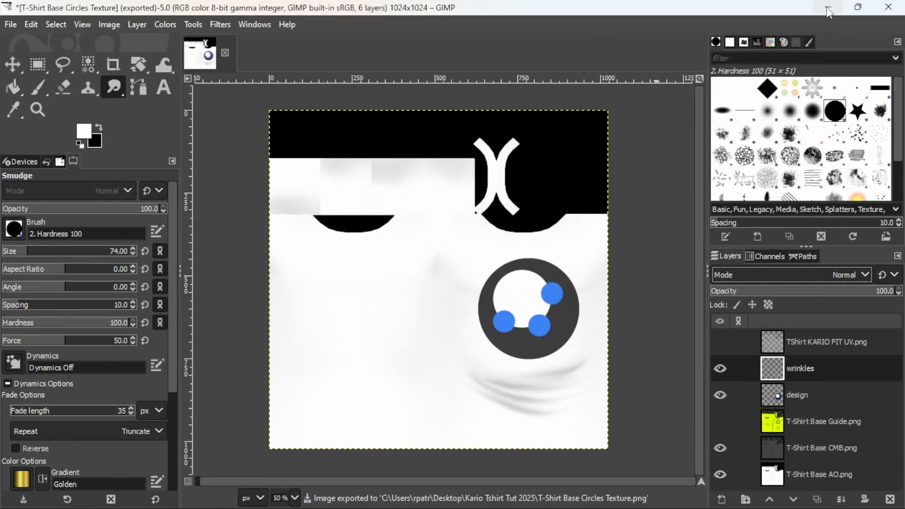
- Switch to Blender and load T-Shirt Base Circles Texture.png as the shirt material's base color image
mouse_move(613, 508)
click(624, 493)
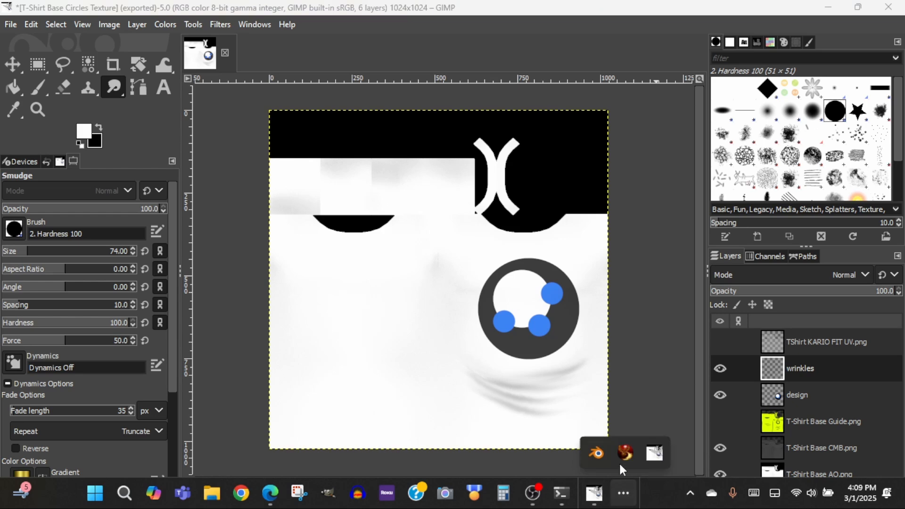
click(598, 454)
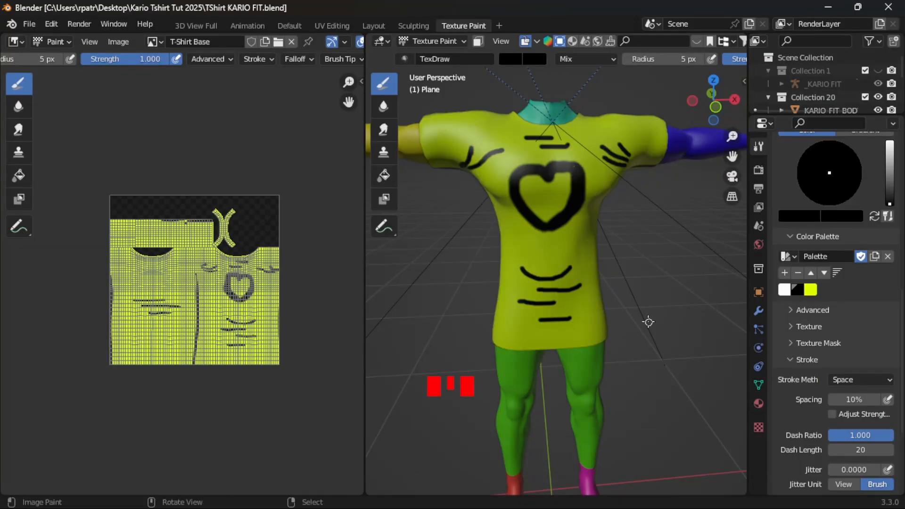
click(759, 403)
scroll(802, 224, up, 8)
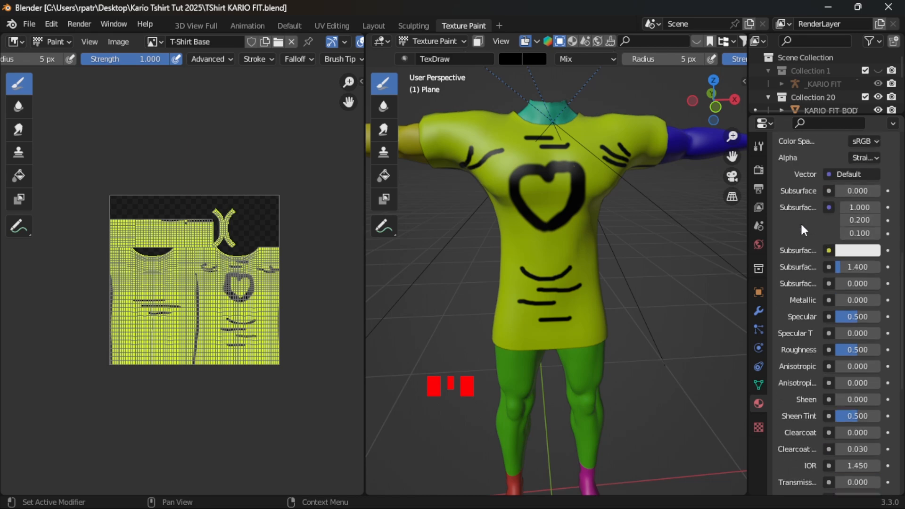
scroll(801, 226, down, 1)
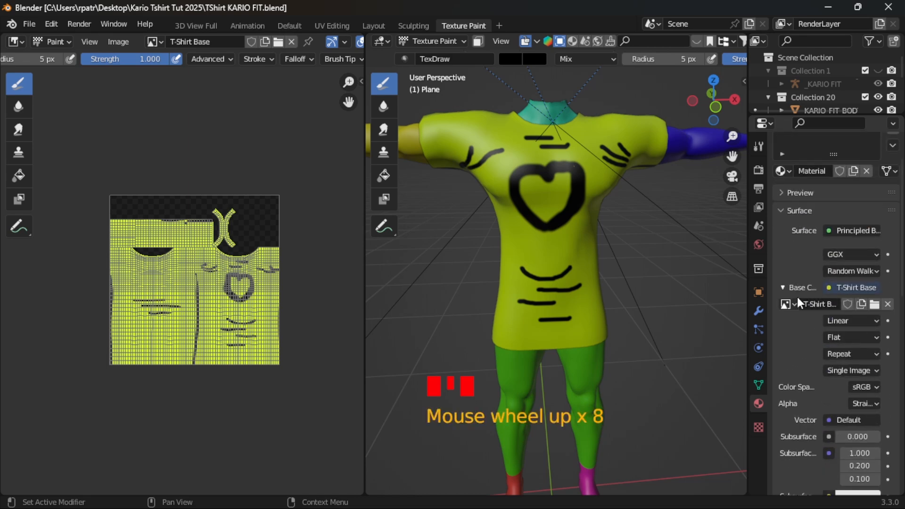
click(876, 304)
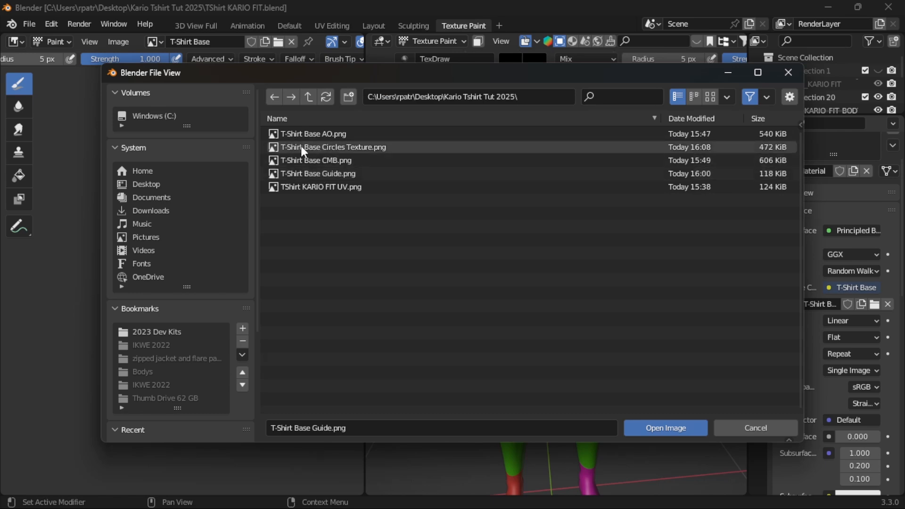
click(336, 147)
click(666, 428)
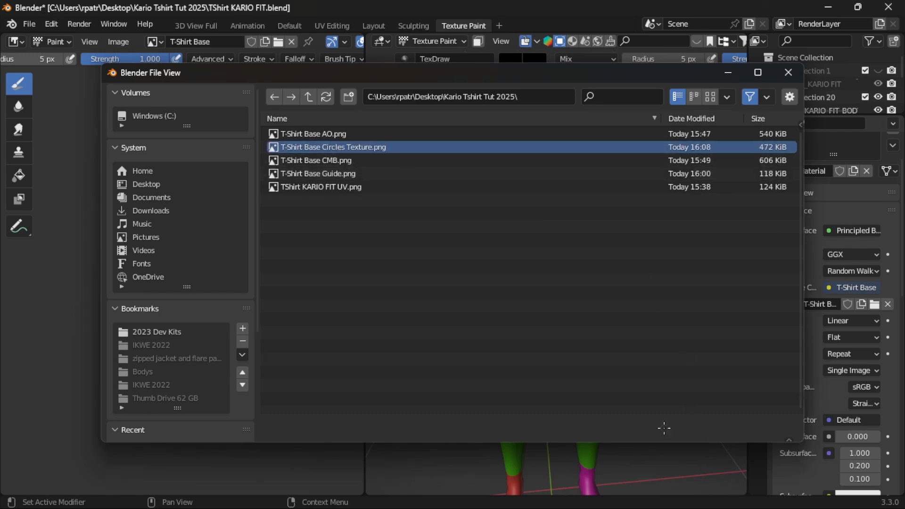
- Examine how the circle design and wrinkles wrap around the T-shirt on the body, comparing with the painted guide's UV layout
mouse_move(619, 353)
middle_down()
mouse_move(612, 366)
mouse_move(636, 375)
mouse_move(420, 357)
mouse_move(639, 369)
mouse_move(639, 420)
mouse_move(634, 381)
middle_up()
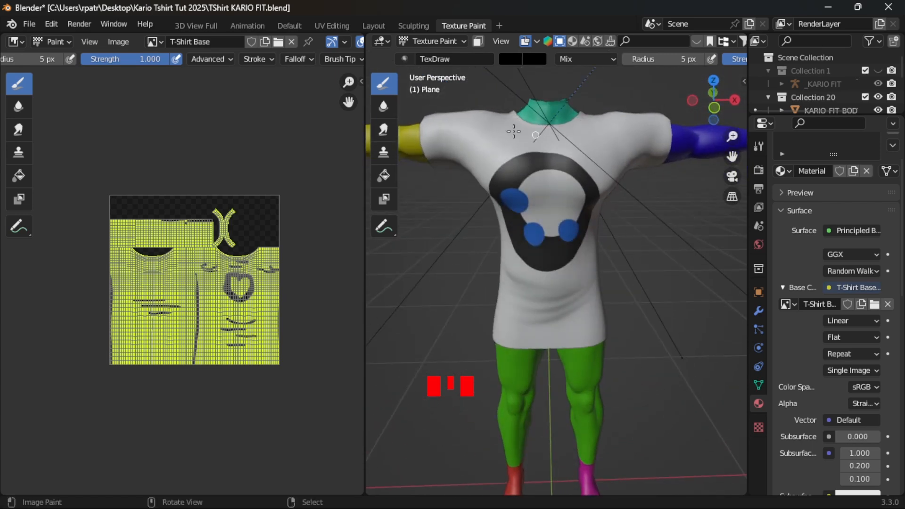
scroll(644, 420, down, 1)
scroll(635, 420, up, 1)
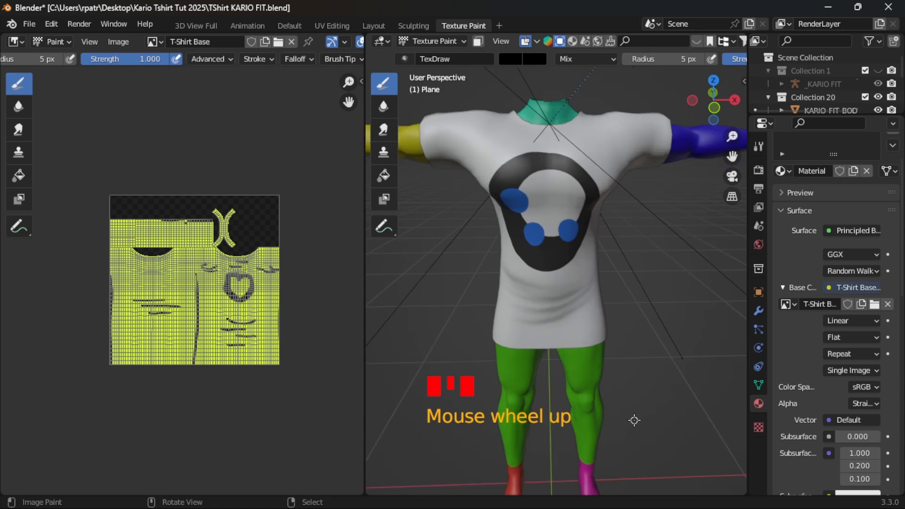
scroll(287, 361, up, 4)
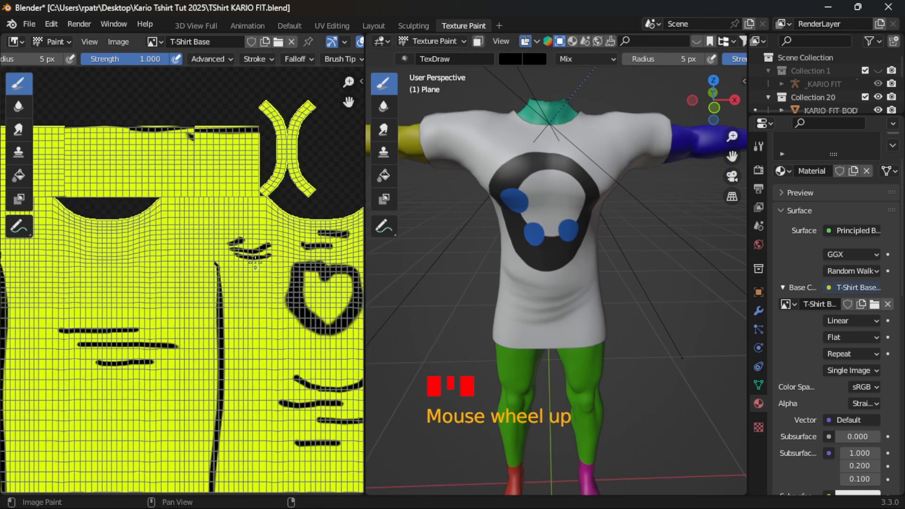
scroll(249, 358, down, 4)
scroll(486, 421, down, 6)
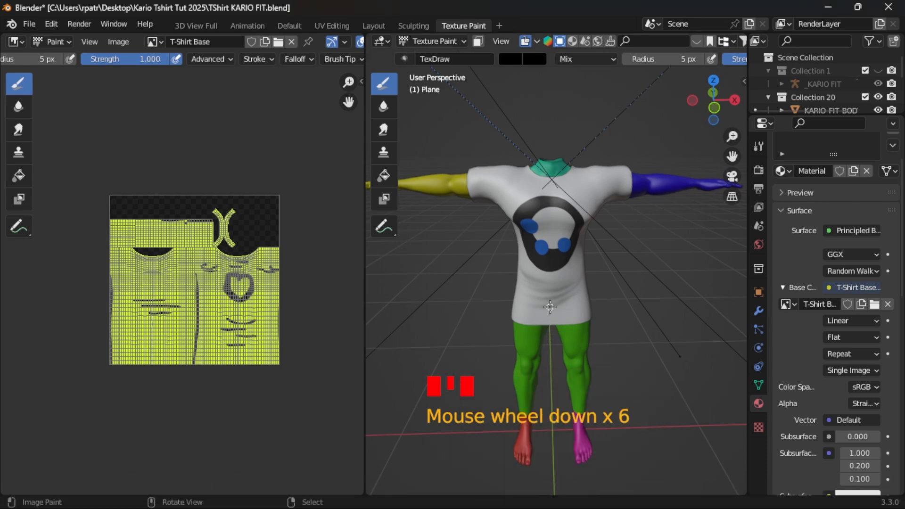
middle_drag(550, 307, 564, 324)
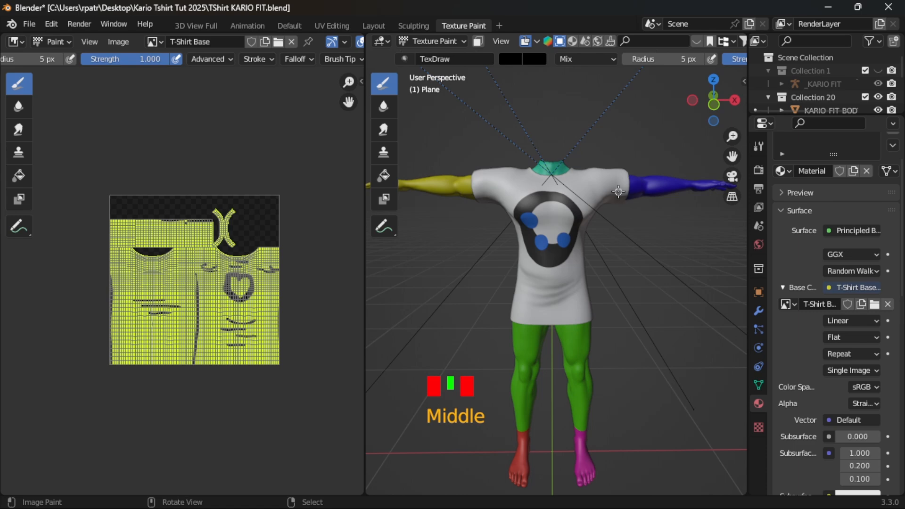
middle_drag(619, 192, 619, 231)
scroll(603, 341, up, 3)
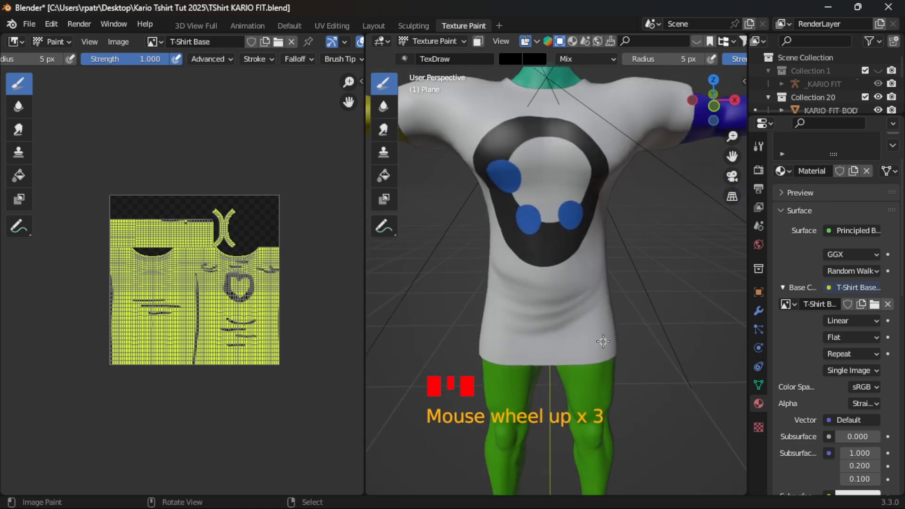
scroll(604, 341, down, 1)
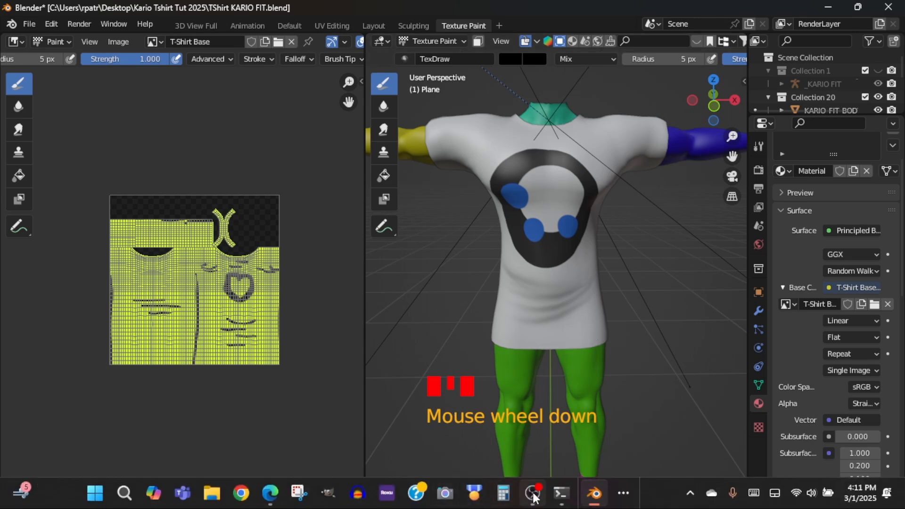
- Switch to GIMP, show the TShirt KARIO FIT UV layer over the texture, and return to Blender
mouse_move(594, 496)
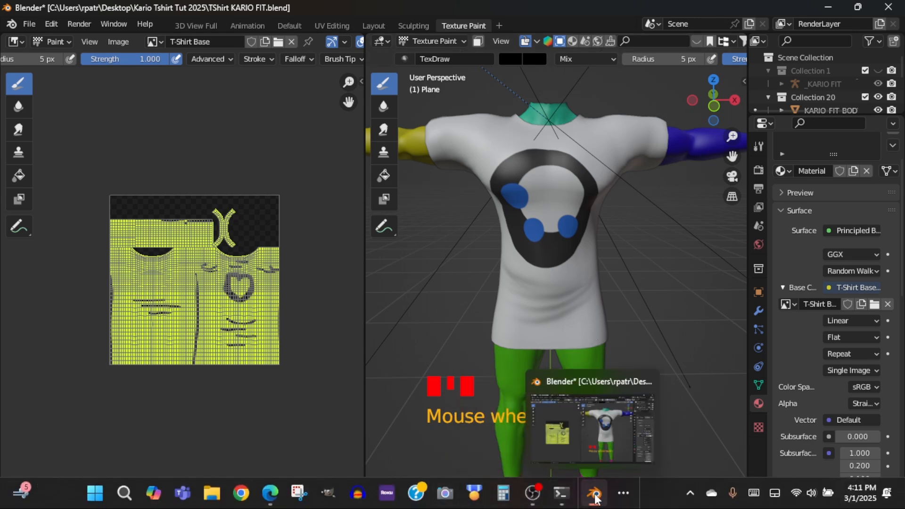
click(624, 493)
mouse_move(592, 451)
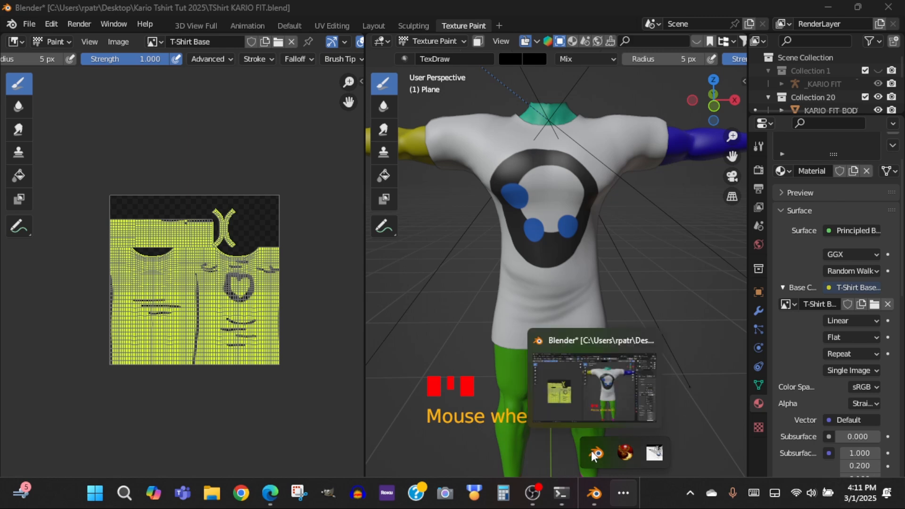
click(626, 453)
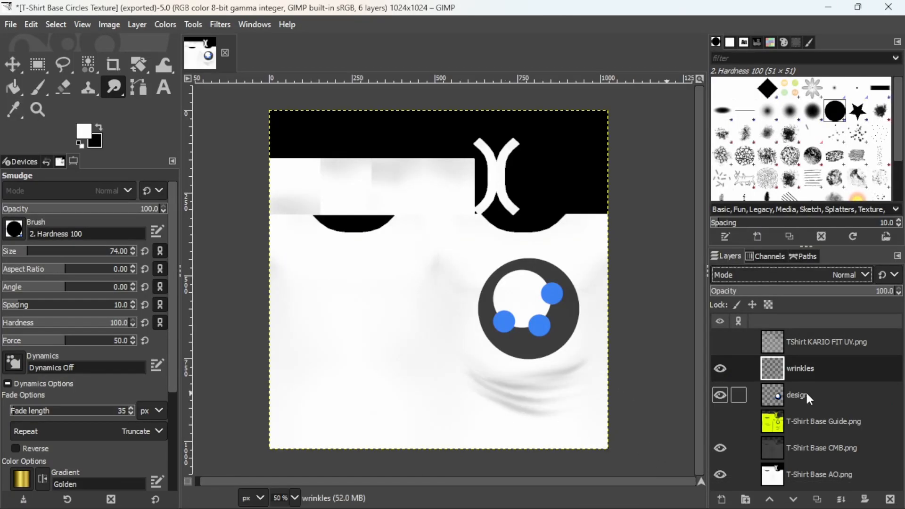
click(720, 341)
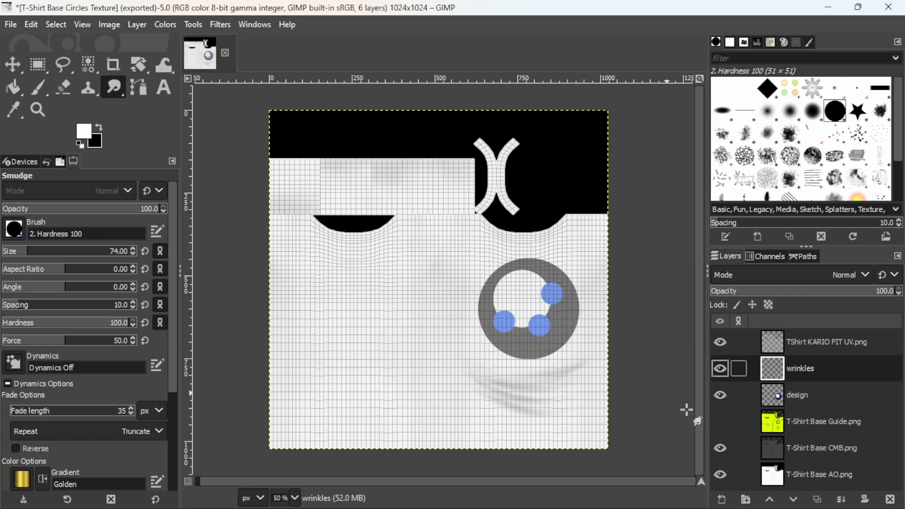
click(624, 494)
click(596, 453)
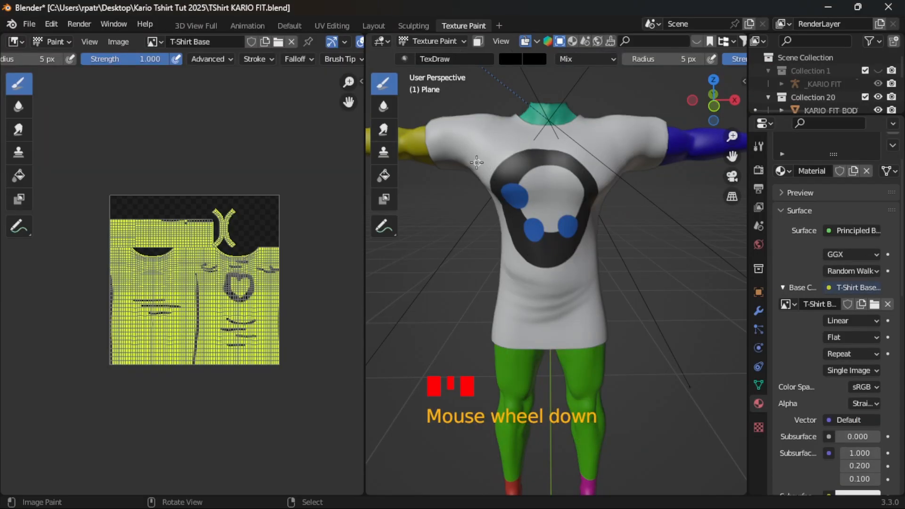
- Set the texture paint brush's stroke method to Line
mouse_move(461, 158)
middle_down()
mouse_move(627, 225)
mouse_move(466, 168)
middle_up()
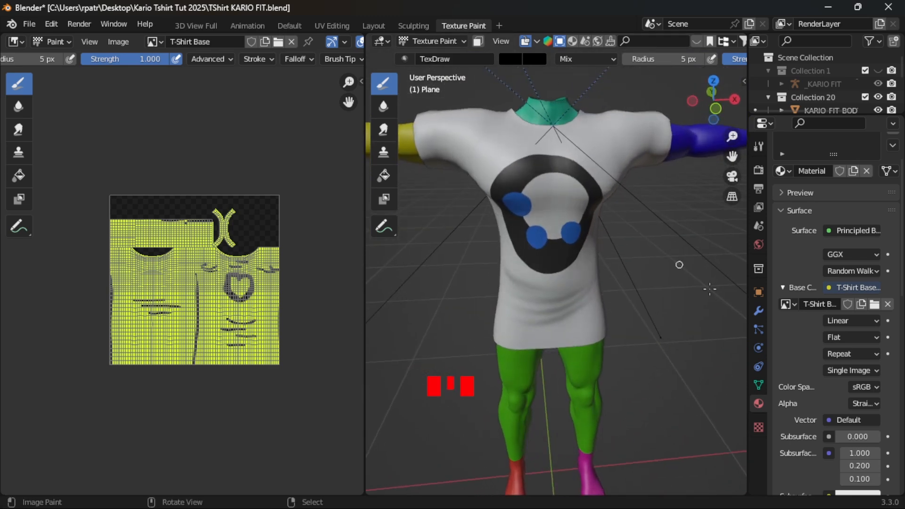
scroll(799, 425, down, 15)
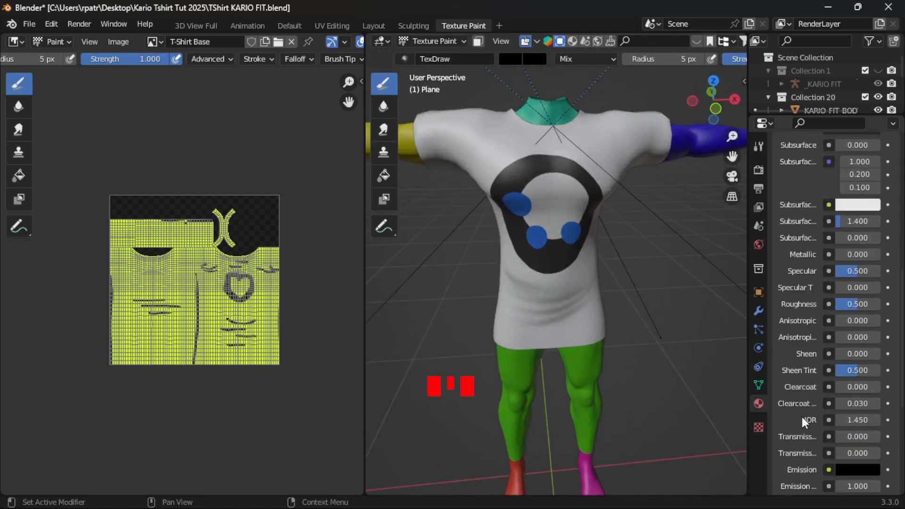
scroll(802, 419, up, 20)
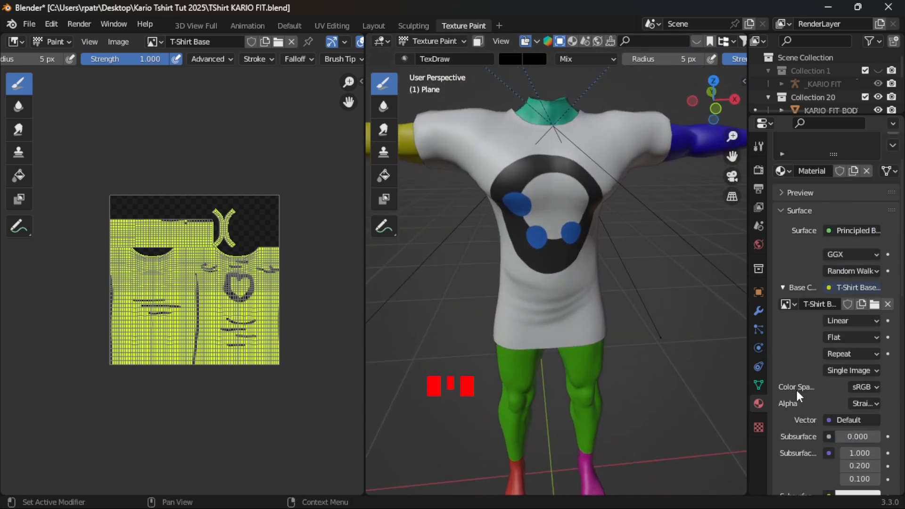
click(760, 144)
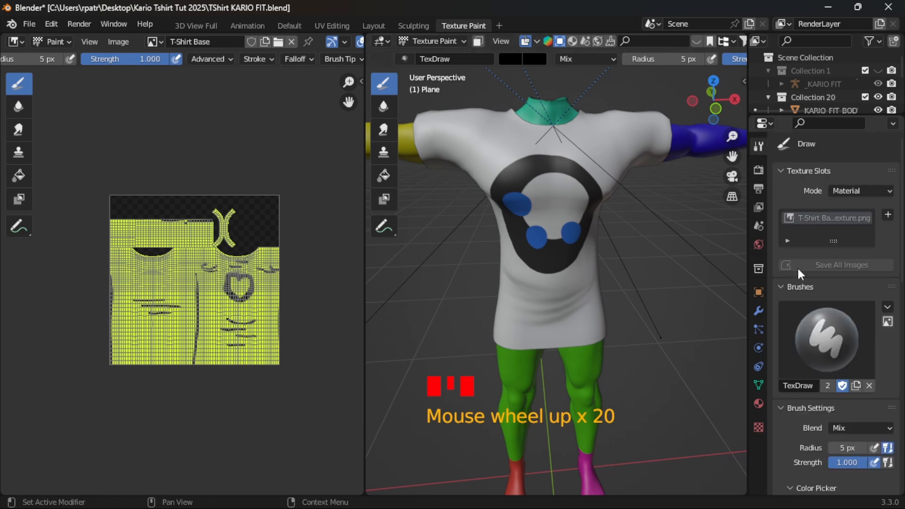
scroll(810, 352, down, 15)
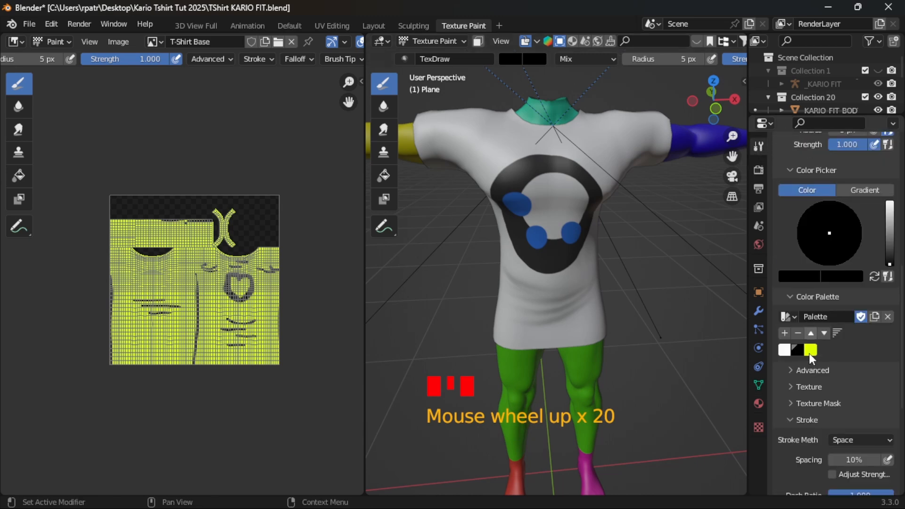
click(887, 362)
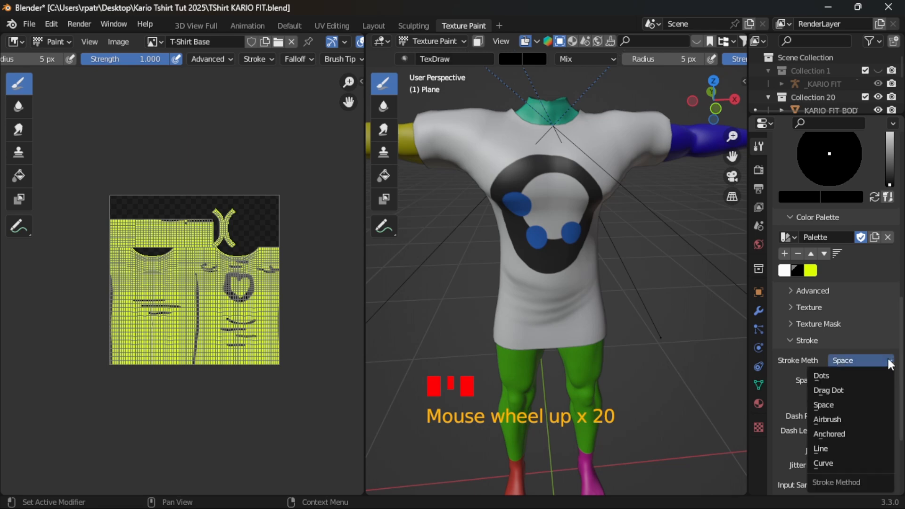
click(830, 448)
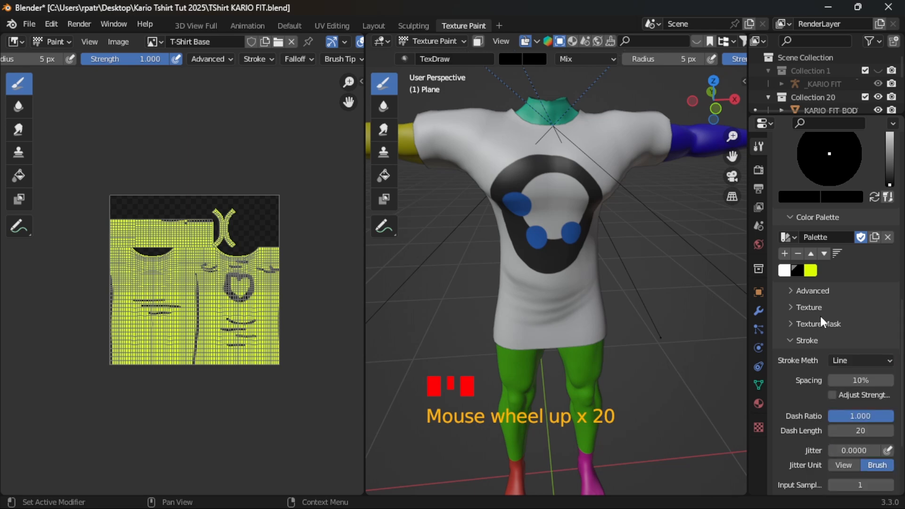
scroll(821, 320, up, 15)
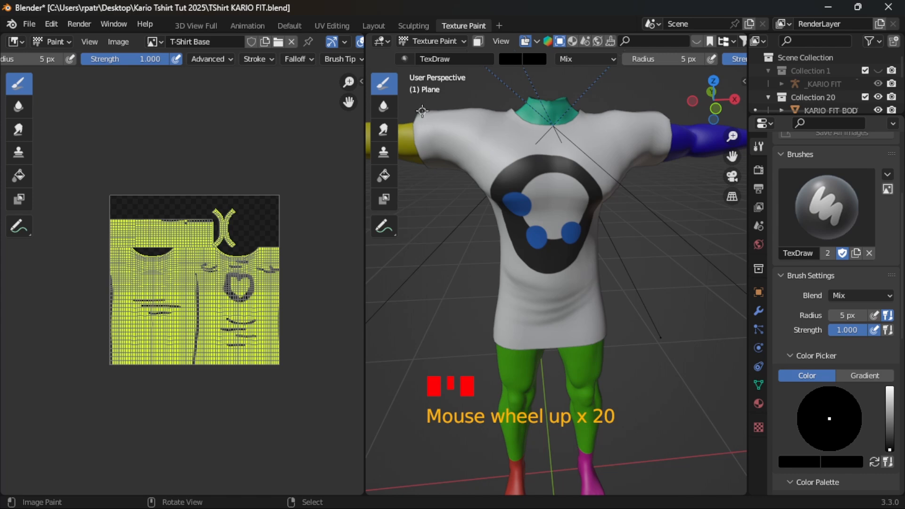
- Paint a black seam line around the T-shirt sleeve opening on the yellow arm, front and back
drag(422, 111, 428, 169)
middle_drag(439, 211, 451, 159)
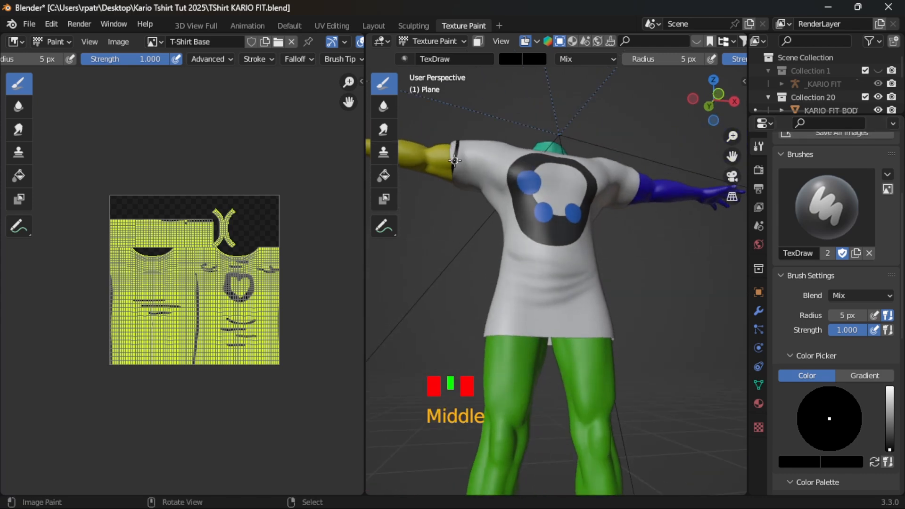
drag(455, 161, 458, 199)
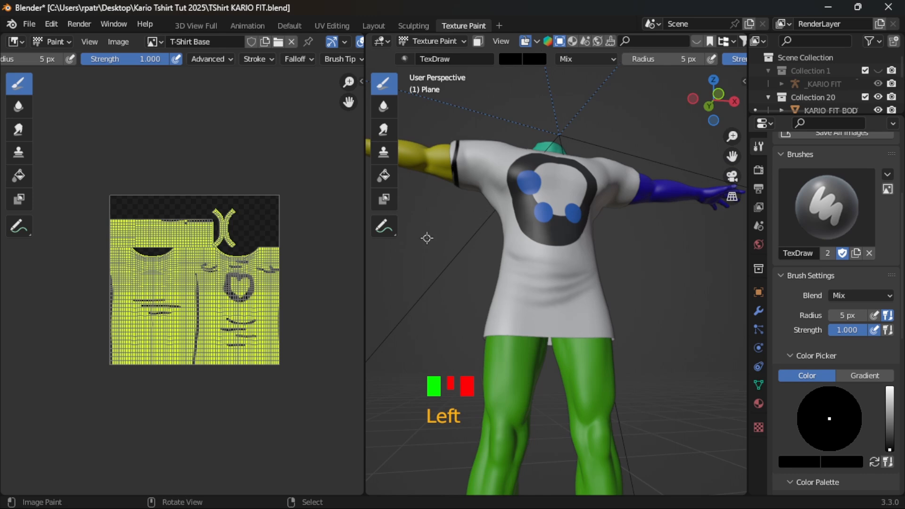
mouse_move(427, 238)
middle_down()
mouse_move(632, 258)
mouse_move(697, 143)
mouse_move(642, 162)
mouse_move(657, 204)
middle_up()
double_click(688, 135)
click(704, 189)
drag(703, 190, 650, 252)
- Paint a matching black seam line all around the sleeve opening on the blue arm
middle_drag(480, 229, 573, 210)
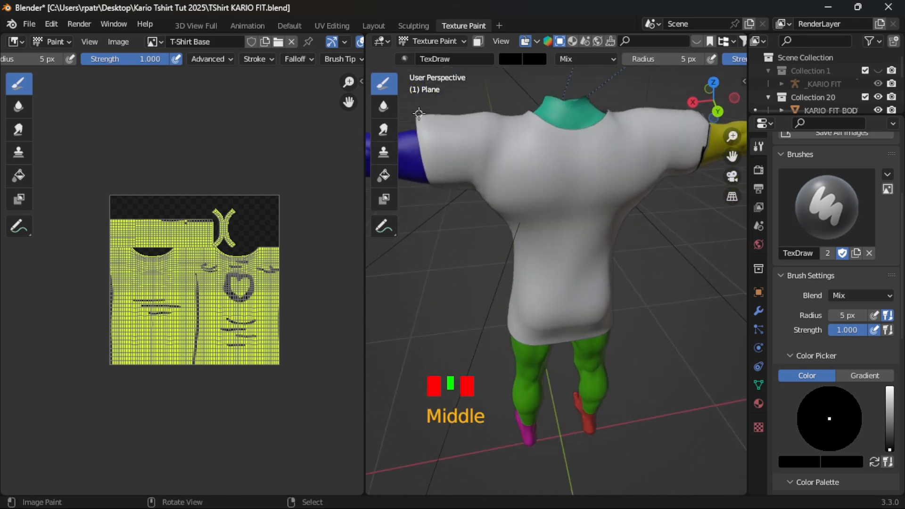
drag(420, 115, 433, 190)
mouse_move(435, 235)
middle_down()
mouse_move(419, 141)
mouse_move(465, 155)
middle_up()
drag(467, 165, 473, 197)
middle_drag(439, 221, 595, 252)
mouse_move(609, 259)
middle_down()
mouse_move(663, 281)
mouse_move(703, 209)
middle_up()
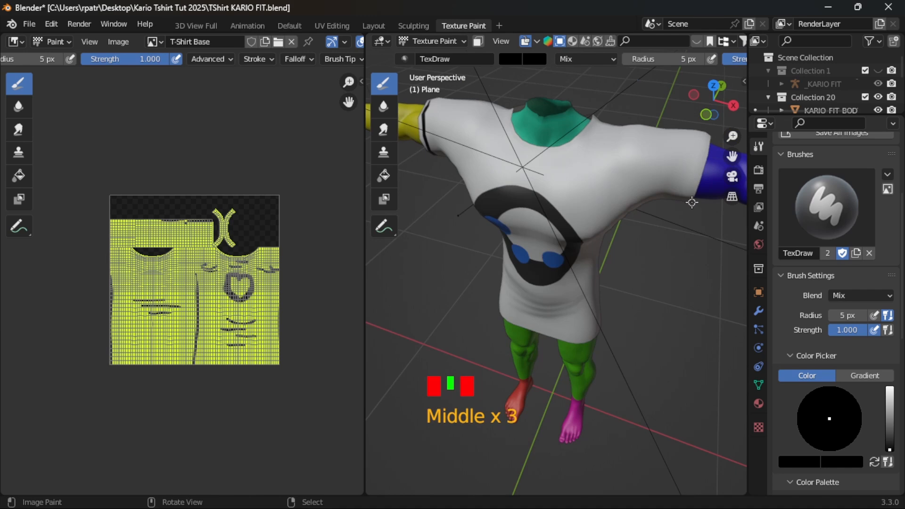
middle_drag(664, 230, 665, 163)
drag(664, 136, 665, 115)
mouse_move(635, 124)
middle_down()
mouse_move(608, 172)
mouse_move(509, 206)
middle_up()
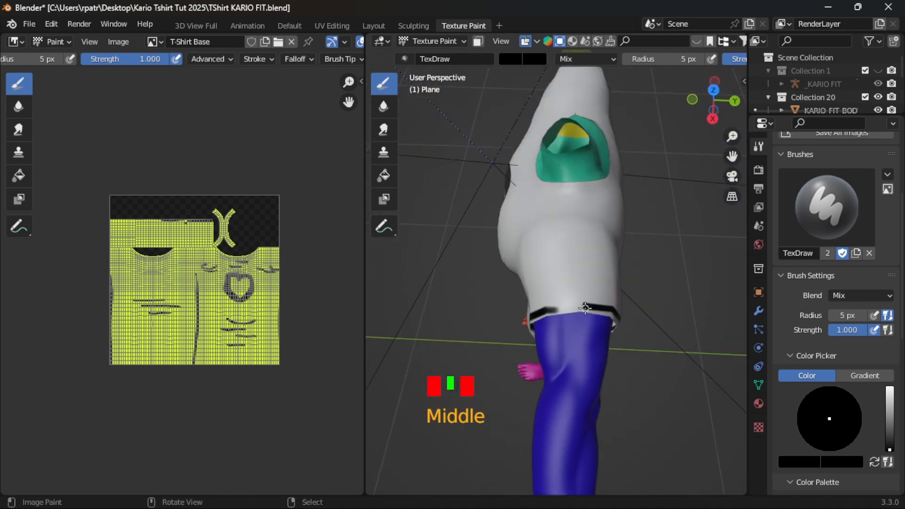
click(534, 325)
middle_drag(505, 327, 671, 282)
middle_drag(546, 274, 542, 243)
middle_drag(612, 254, 514, 346)
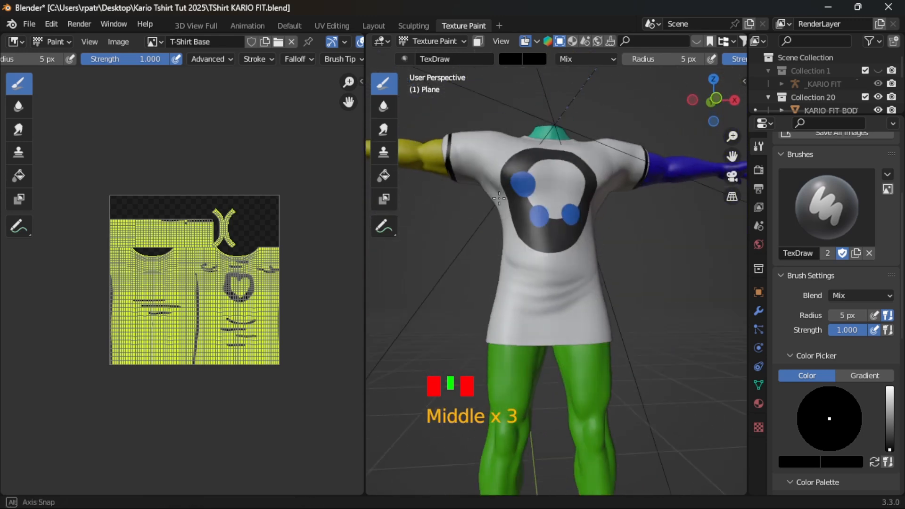
- Paint a black seam line around the T-shirt's bottom hem, covering the front, back and sides
drag(489, 338, 612, 335)
mouse_move(612, 336)
middle_down()
mouse_move(539, 340)
mouse_move(485, 330)
middle_up()
drag(524, 339, 612, 338)
middle_drag(612, 339, 507, 354)
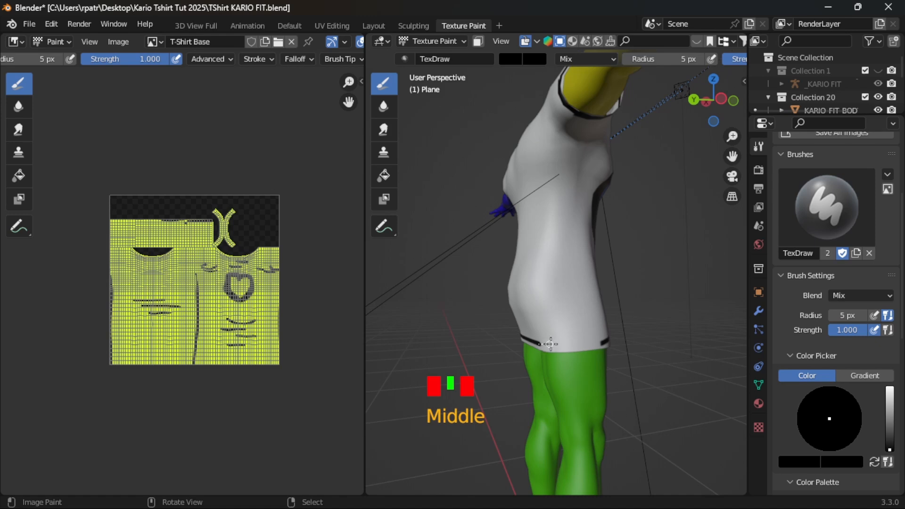
drag(539, 344, 604, 344)
mouse_move(640, 360)
middle_down()
mouse_move(542, 340)
mouse_move(465, 381)
middle_up()
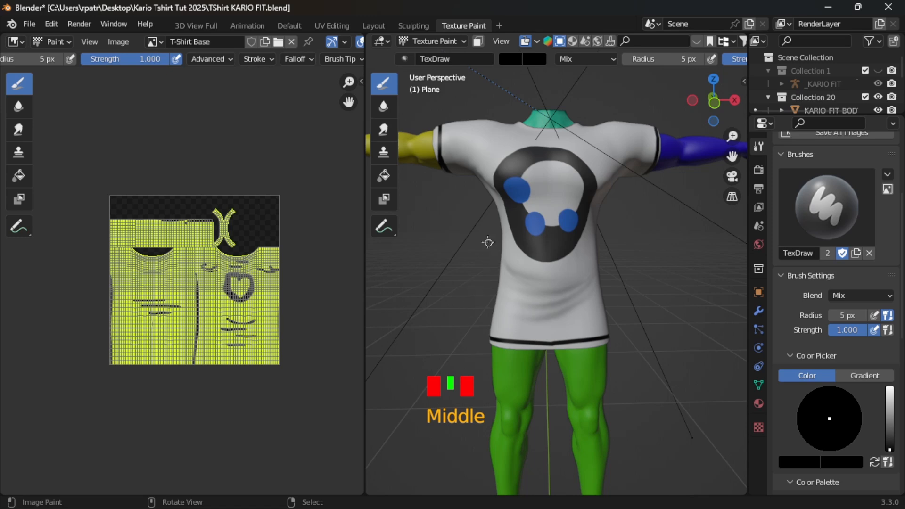
- Paint a black line in straight segments around the neckline to outline the T-shirt's collar
middle_drag(487, 239, 518, 224)
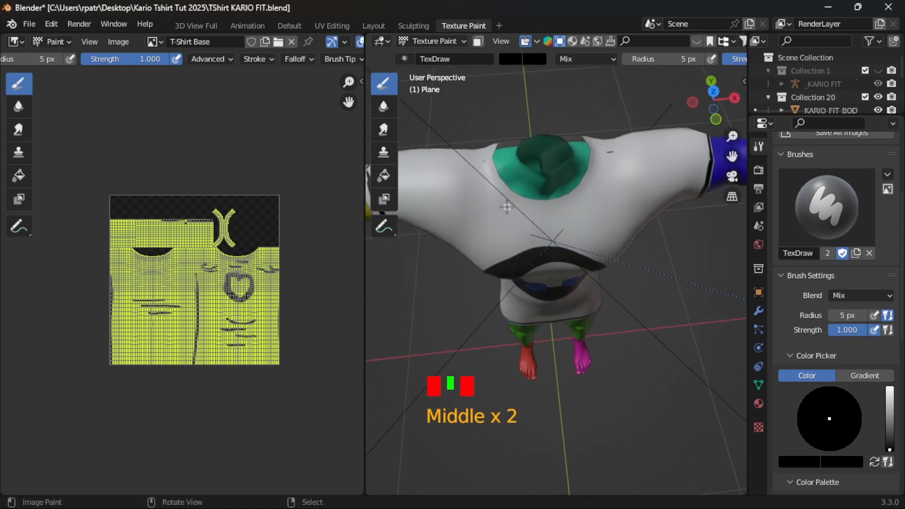
mouse_move(509, 207)
mouse_down()
mouse_move(580, 208)
mouse_move(604, 181)
mouse_move(604, 136)
mouse_up()
mouse_move(638, 178)
middle_down()
mouse_move(486, 172)
mouse_move(495, 188)
mouse_move(490, 137)
middle_up()
mouse_move(503, 125)
mouse_down()
mouse_move(532, 140)
mouse_move(594, 144)
mouse_move(630, 116)
mouse_up()
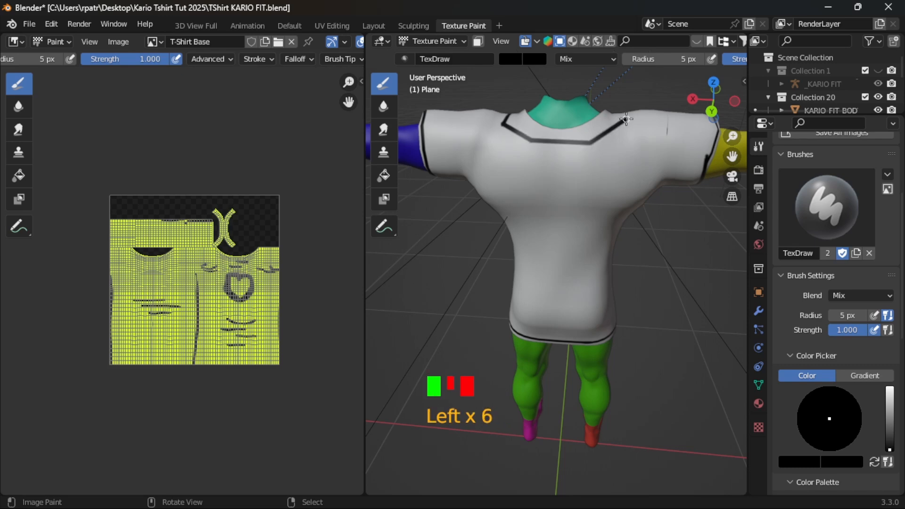
mouse_move(629, 116)
middle_down()
mouse_move(576, 162)
mouse_move(495, 184)
middle_up()
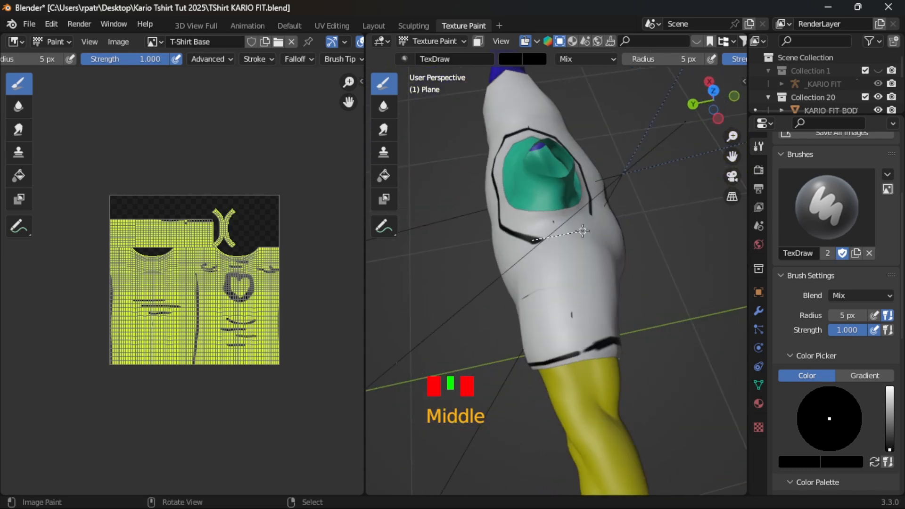
middle_drag(602, 243, 474, 195)
drag(486, 136, 523, 156)
middle_drag(522, 156, 505, 257)
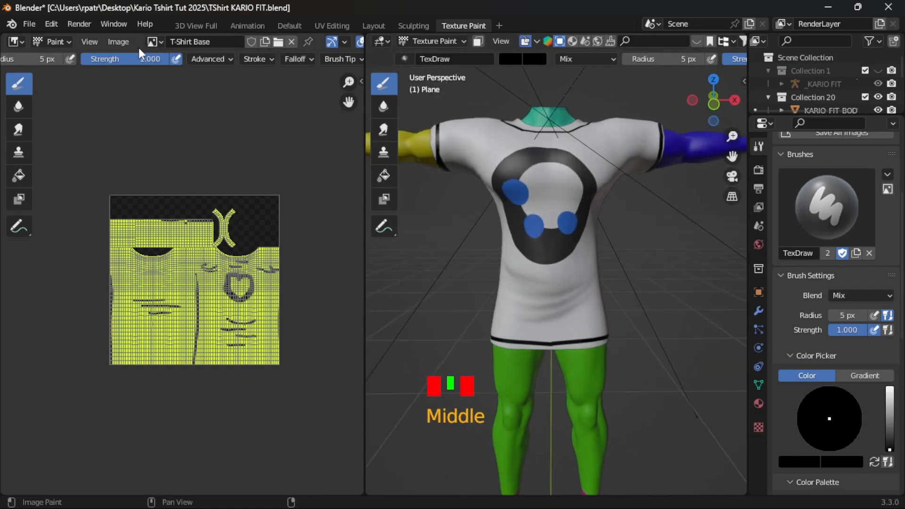
- Show T-Shirt Base Circles Texture.png in the image editor and save the painted image over T-Shirt Base Guide.png
click(162, 41)
click(179, 75)
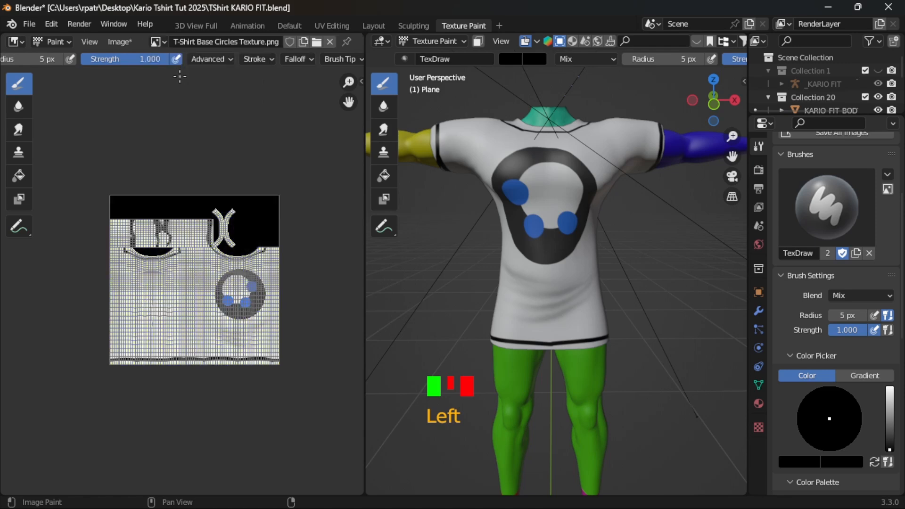
scroll(202, 316, up, 5)
scroll(204, 315, down, 3)
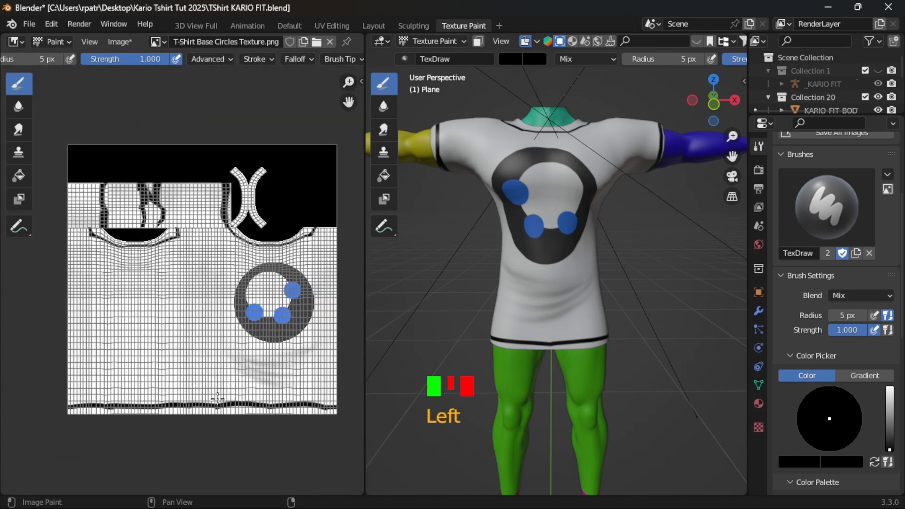
click(119, 42)
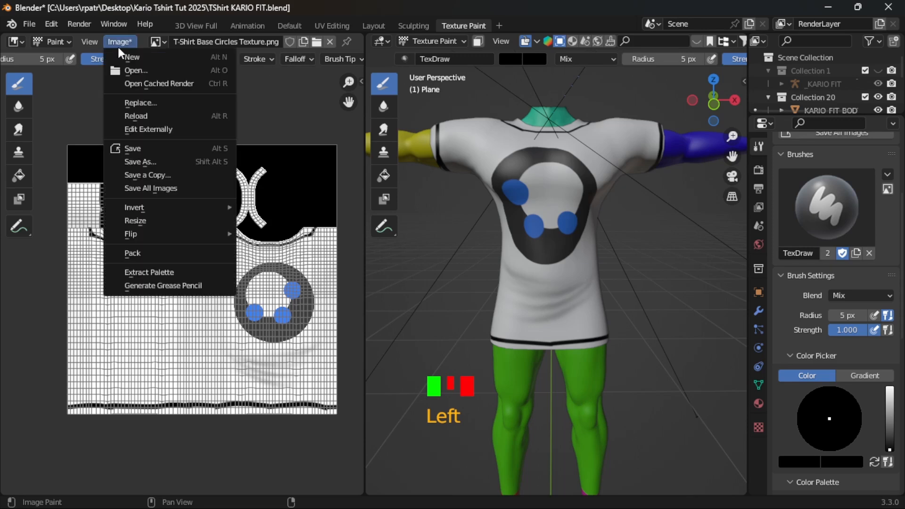
click(151, 161)
click(300, 174)
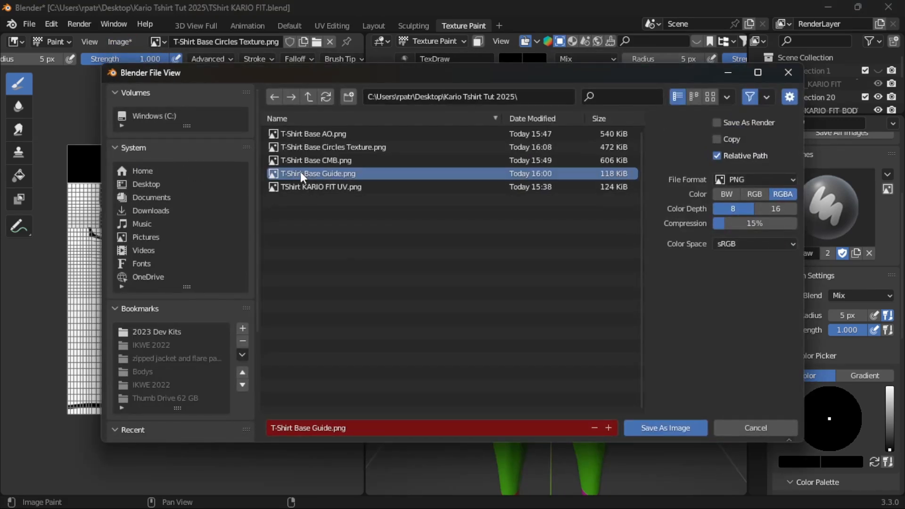
click(667, 428)
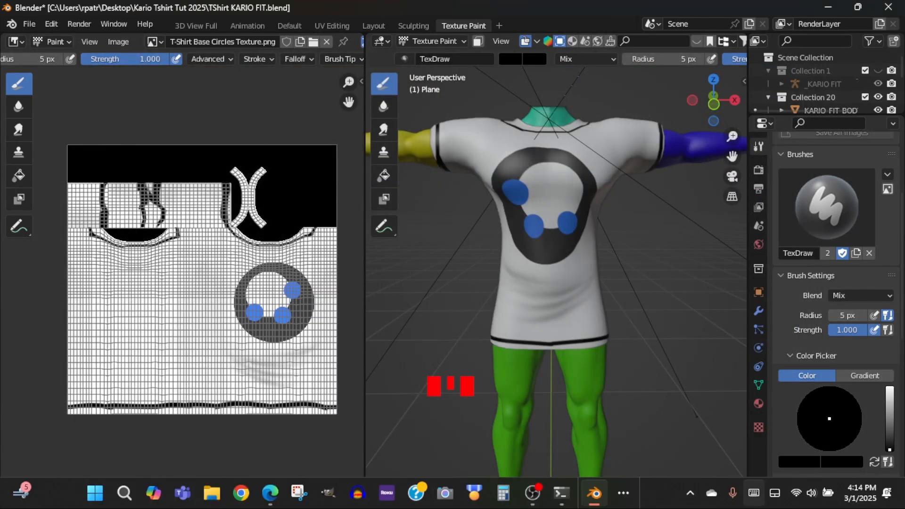
- Switch to GIMP and open the updated T-Shirt Base Guide.png as a layer above the old yellow guide layer
click(626, 492)
click(656, 458)
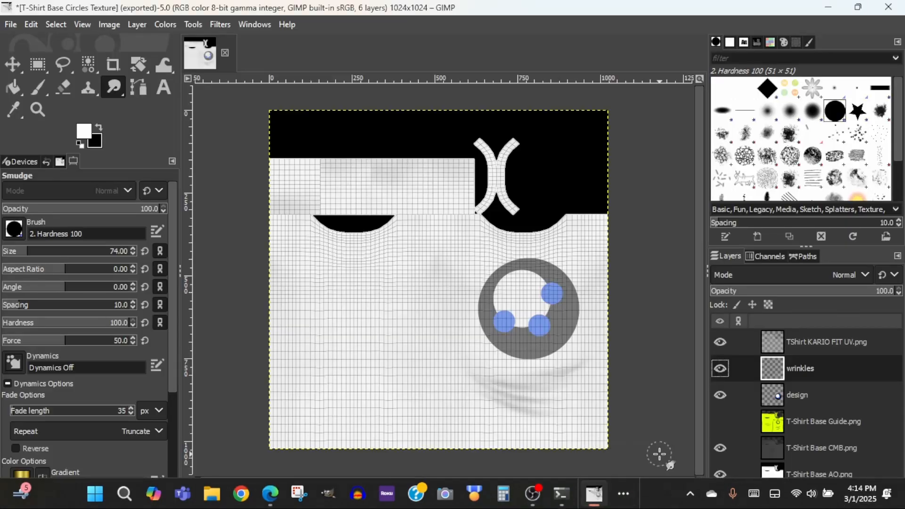
click(825, 426)
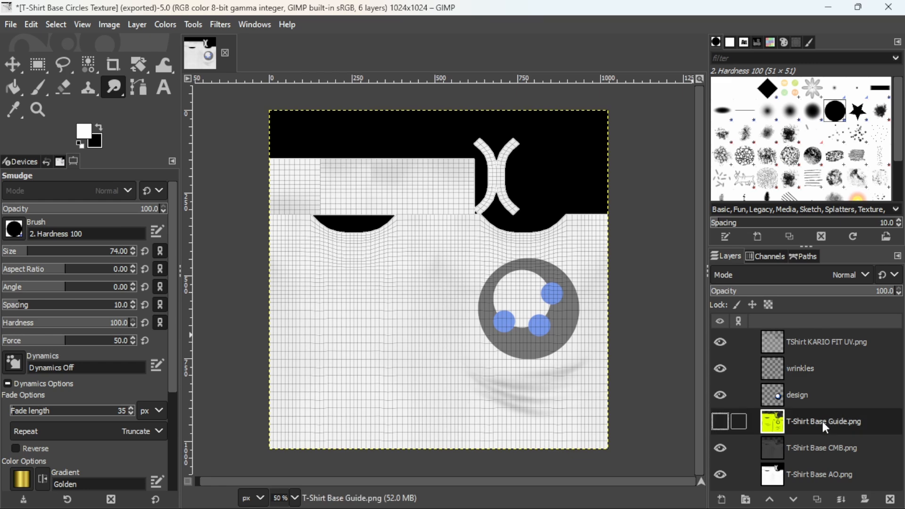
click(721, 423)
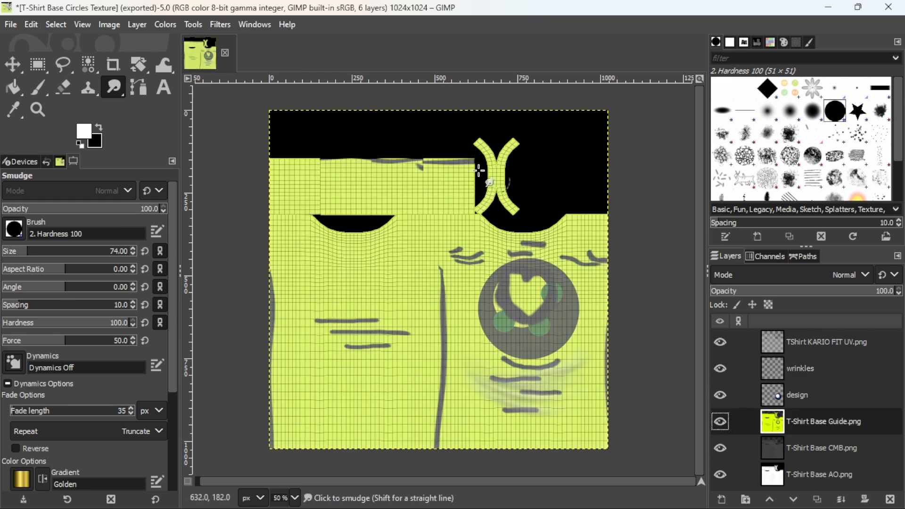
click(11, 25)
click(53, 90)
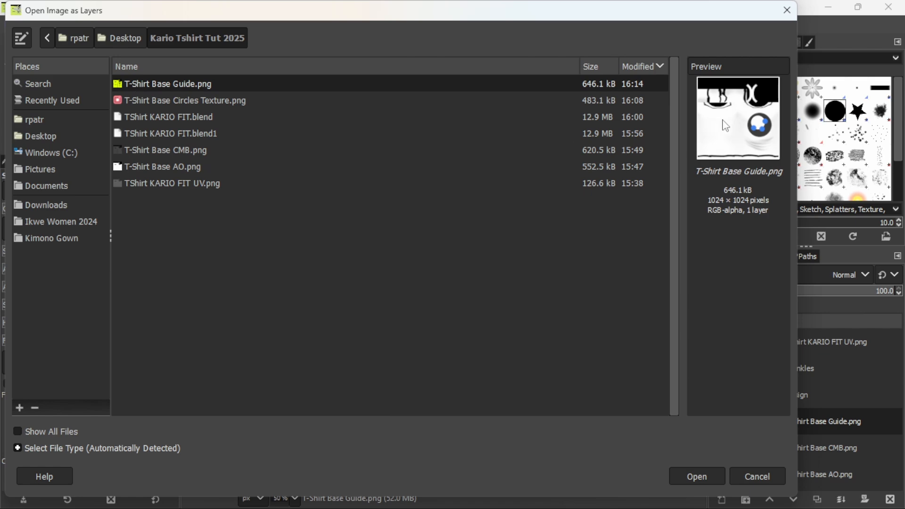
click(694, 477)
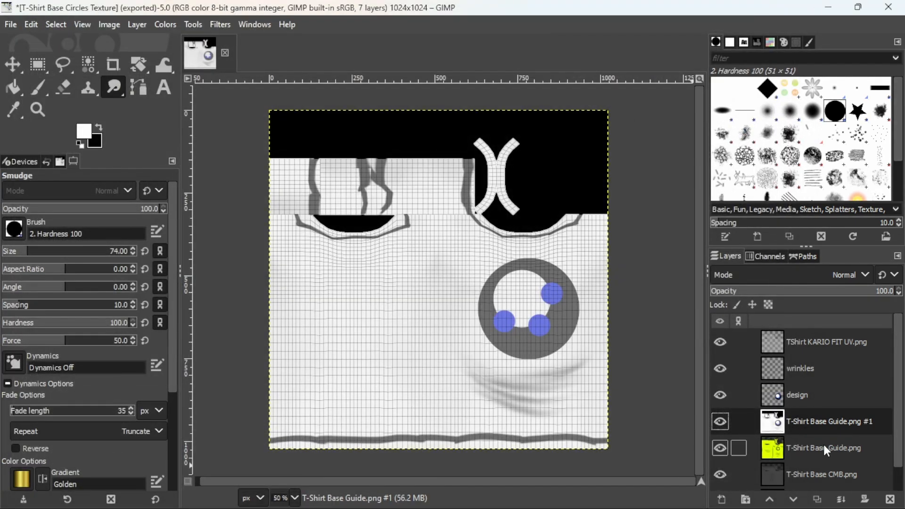
- Delete the old yellow T-Shirt Base Guide.png layer and hide the design and wrinkles layers
click(826, 450)
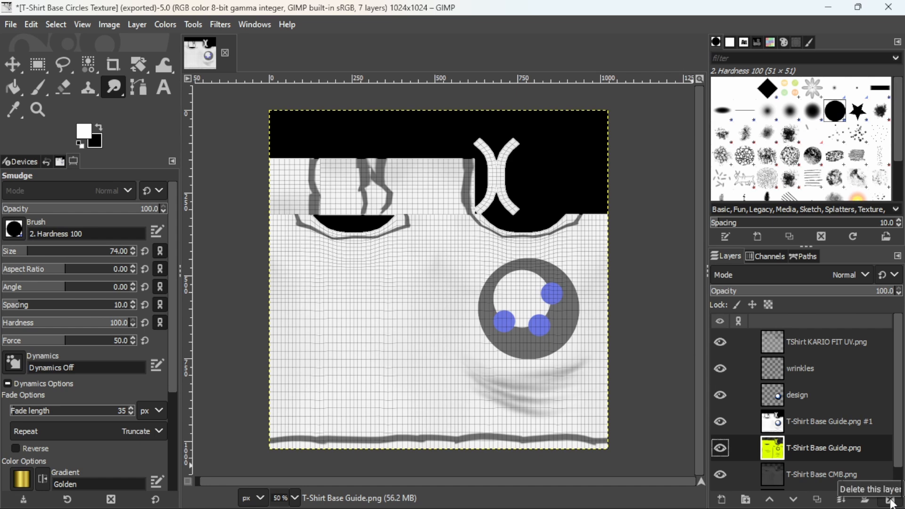
click(890, 501)
click(830, 420)
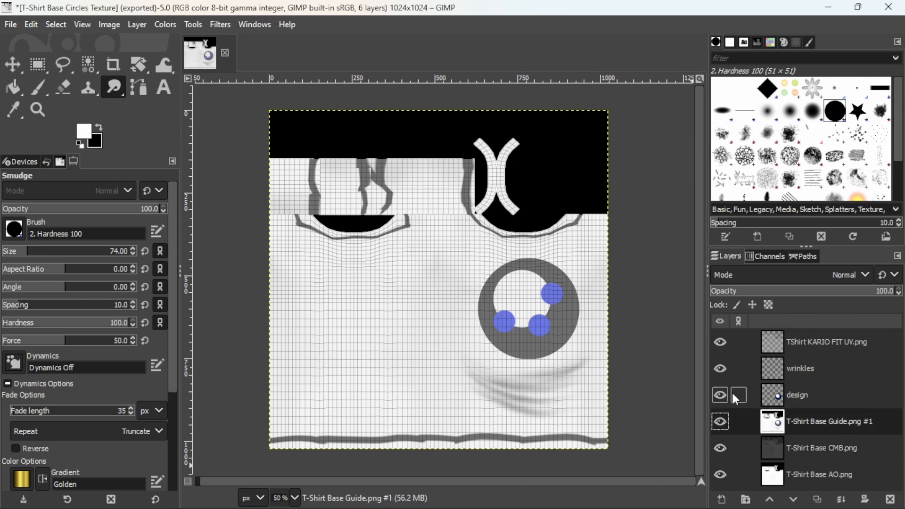
click(717, 395)
click(719, 368)
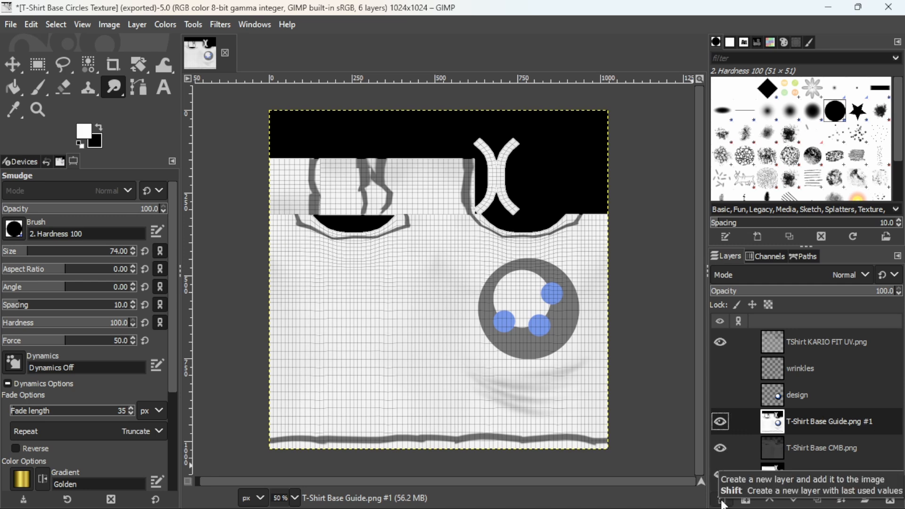
- Create a transparent 1024 x 1024 layer named Seams directly above the new guide layer
click(722, 502)
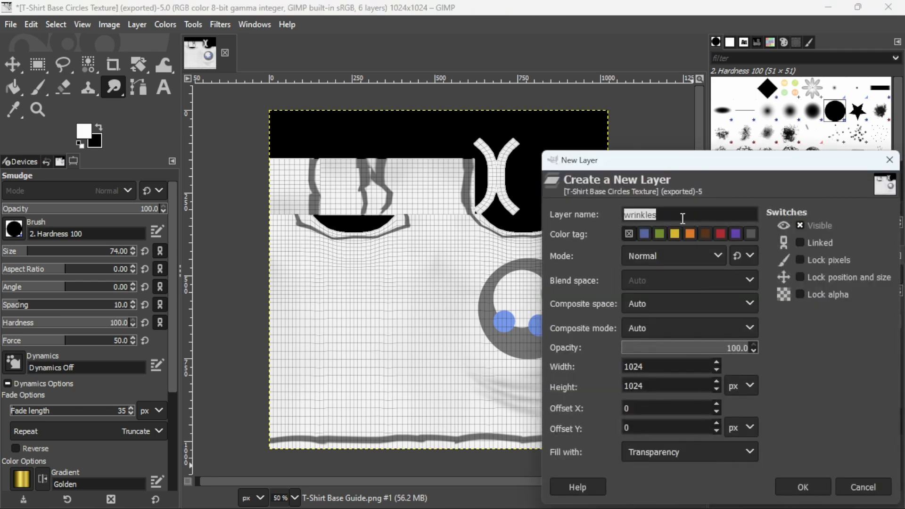
text(Seams)
key(Return)
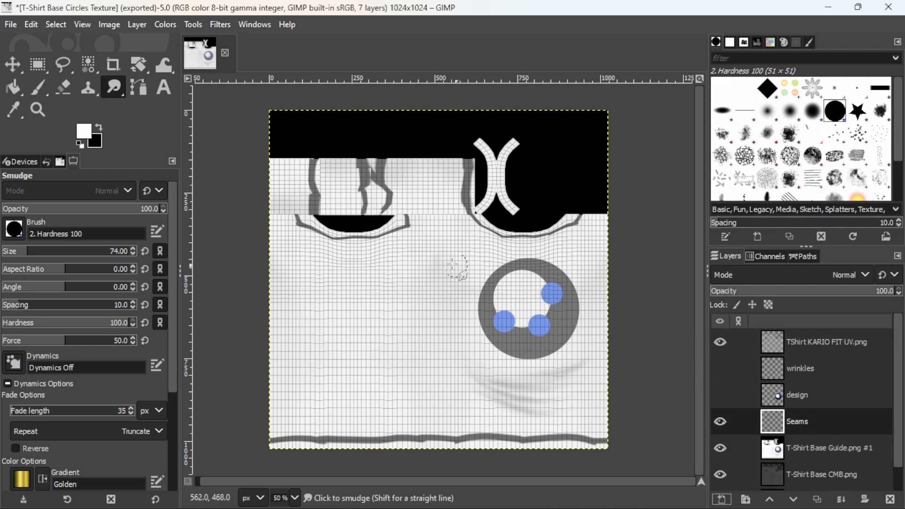
- Examine the painted seam guide lines on the upper strip and around the curved cut-outs at 150% zoom
click(38, 110)
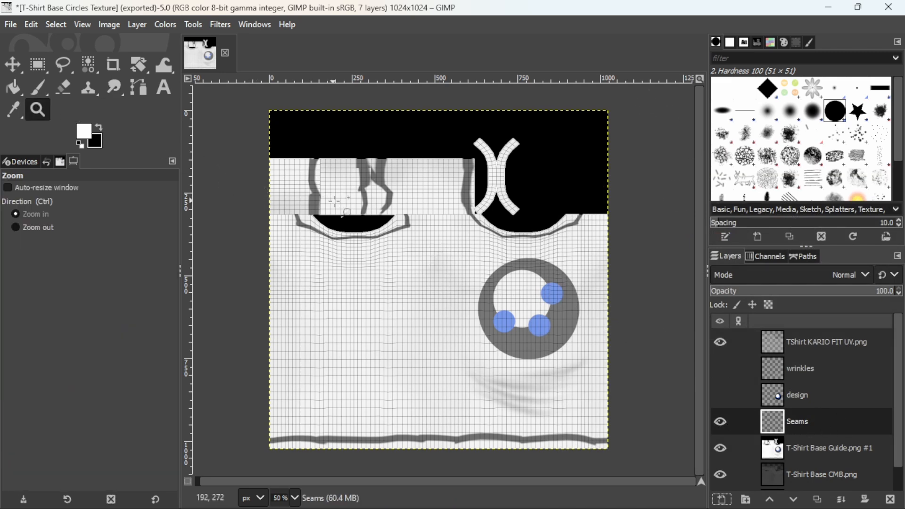
click(366, 195)
click(366, 195)
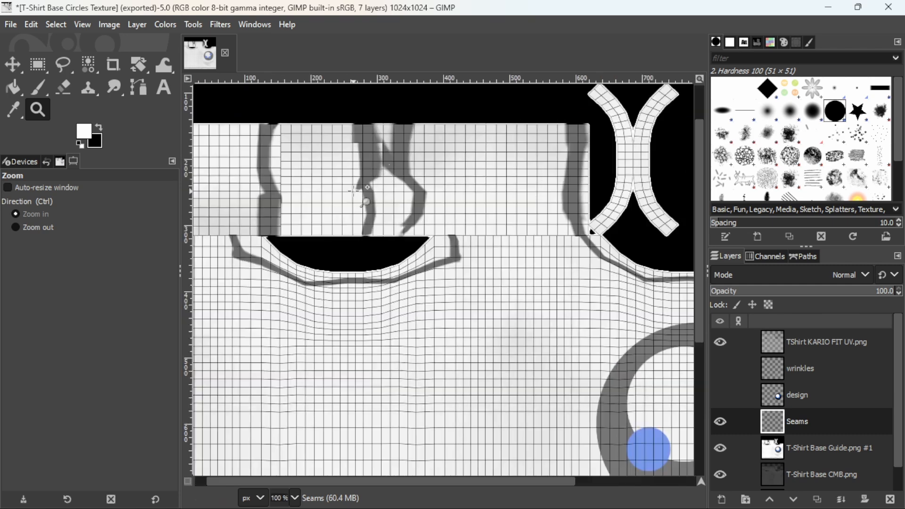
click(371, 207)
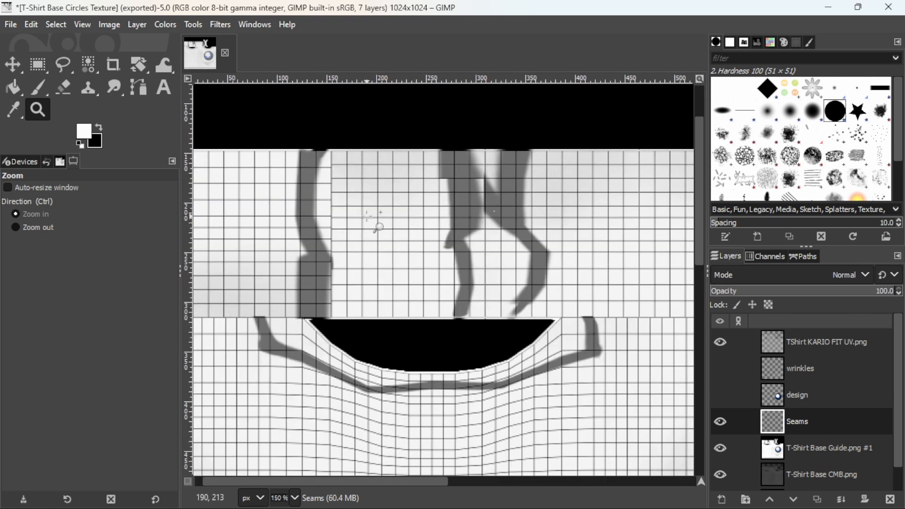
middle_drag(366, 217, 404, 222)
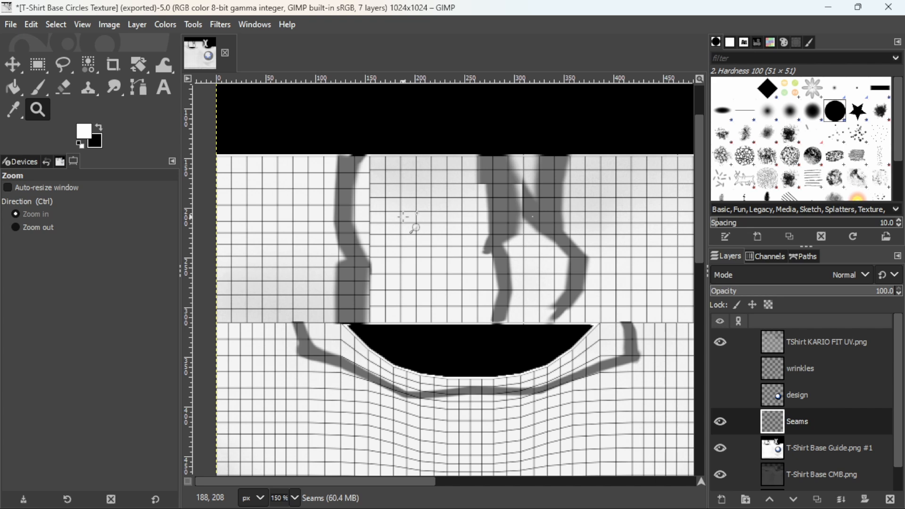
scroll(403, 217, down, 5)
scroll(404, 217, up, 5)
right_click(404, 217)
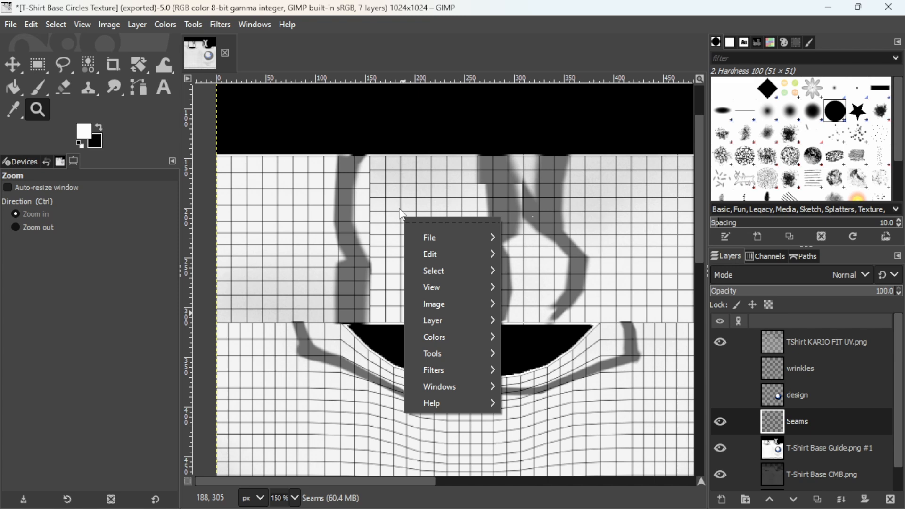
click(369, 128)
middle_drag(579, 355, 263, 312)
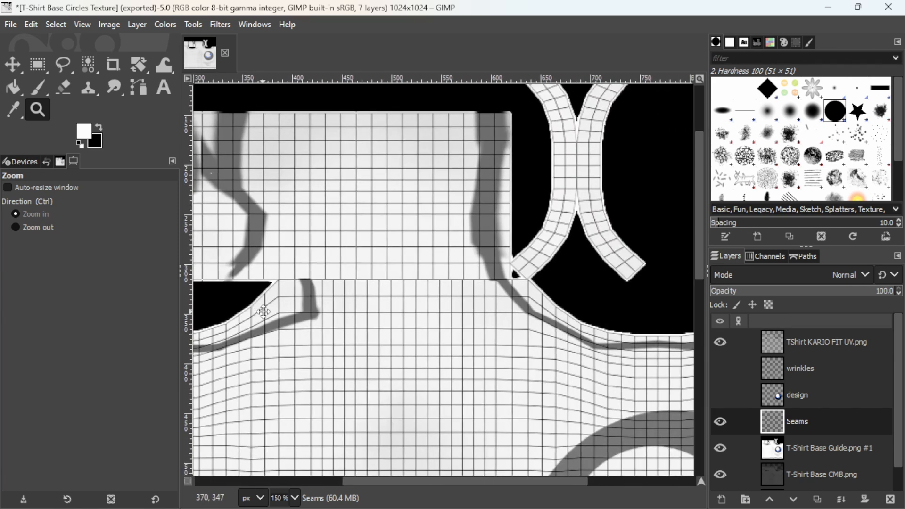
middle_drag(263, 312, 472, 339)
middle_drag(273, 291, 429, 300)
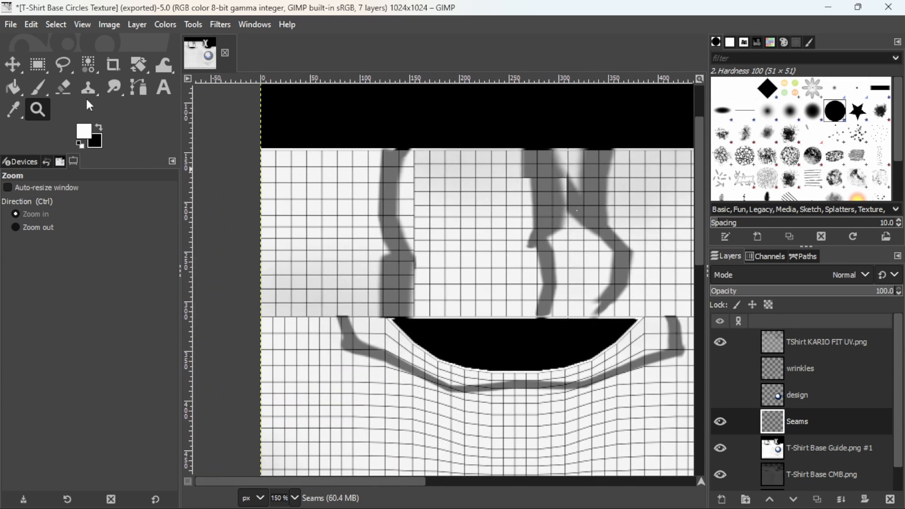
- Make black the foreground colour and draw a straight vertical path over the upper strip's first seam guide, at about x 140 px
click(99, 129)
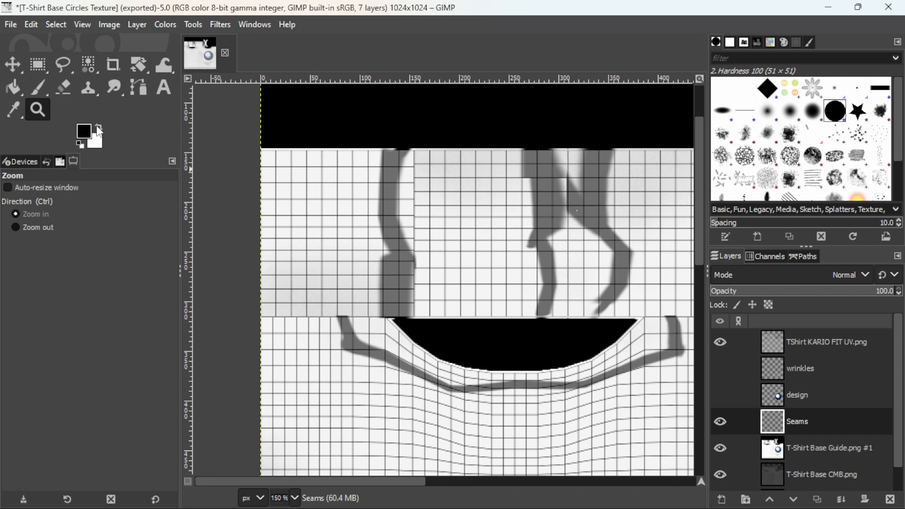
click(139, 88)
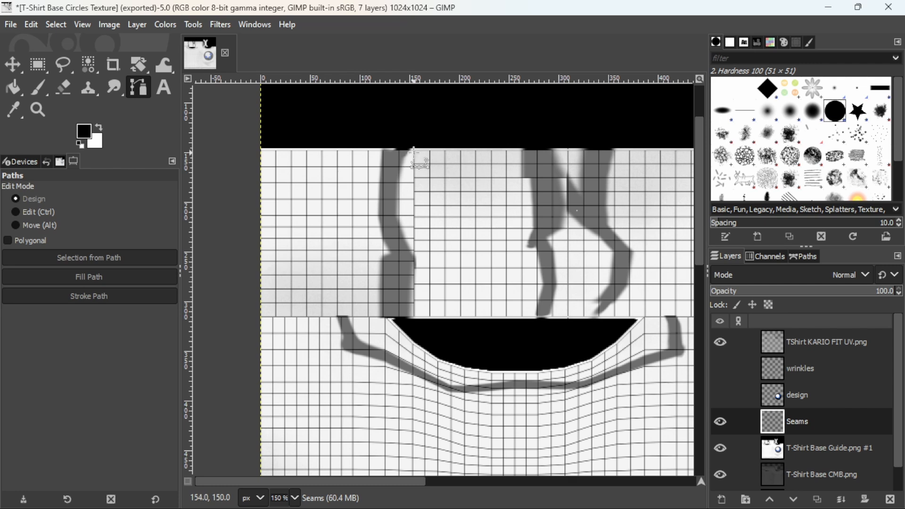
click(397, 130)
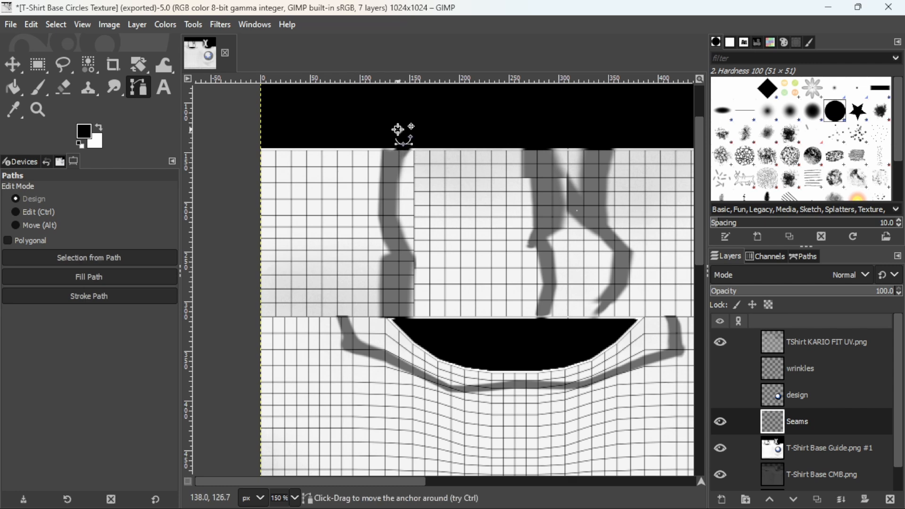
click(400, 322)
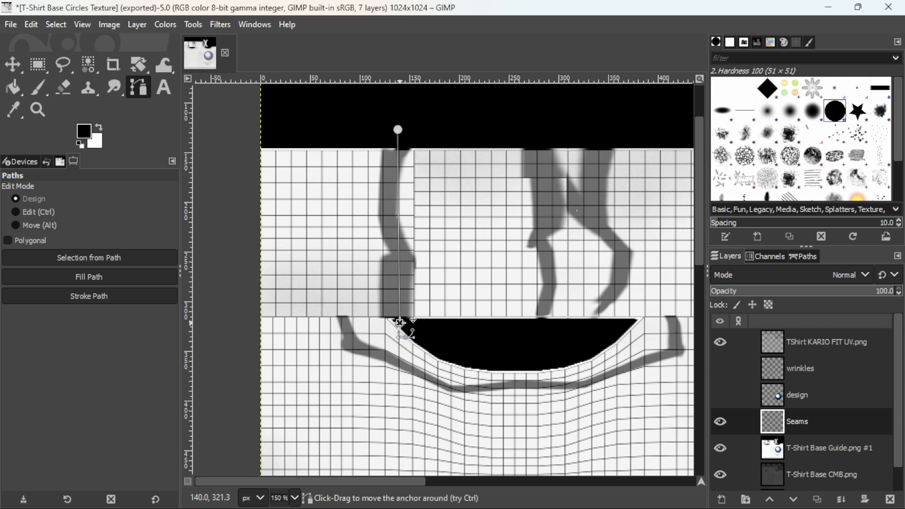
drag(400, 323, 401, 324)
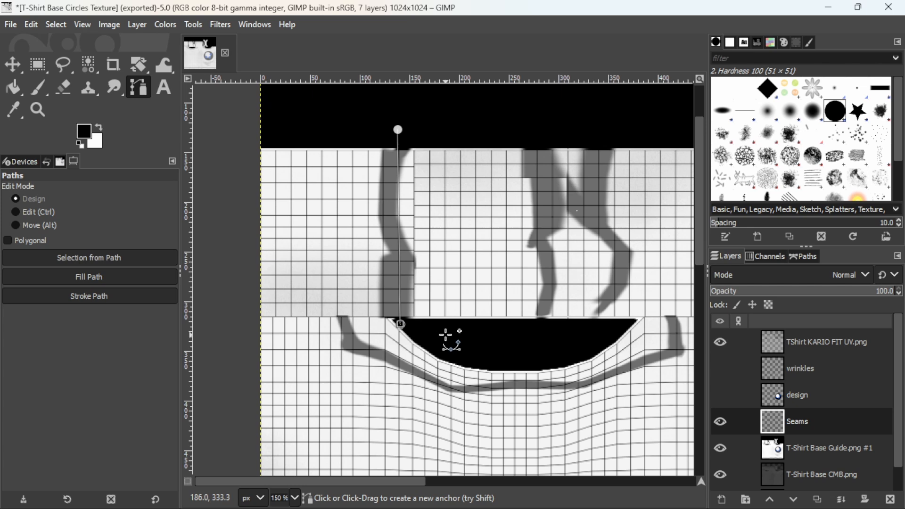
- Trace a separate path component along the mesh line just below the first curved black cut-out, from one end to the other
middle_drag(509, 344, 406, 283)
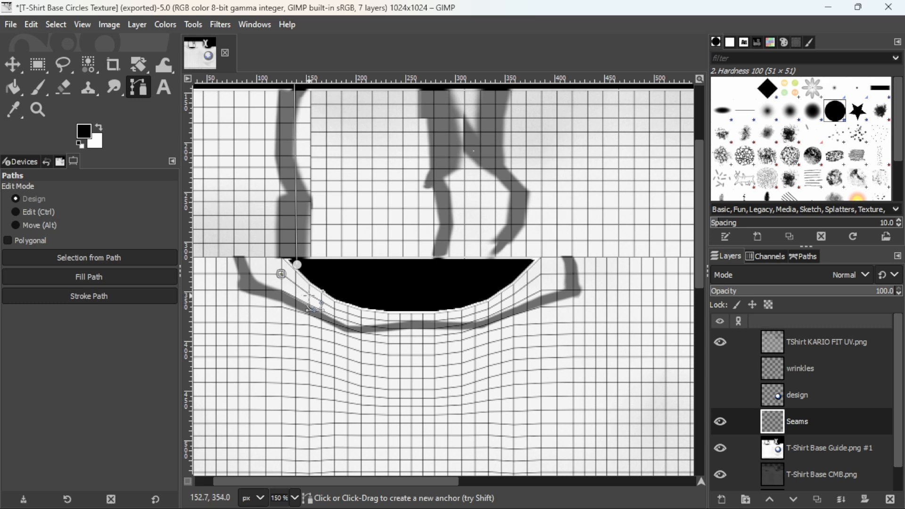
click(335, 311)
click(362, 320)
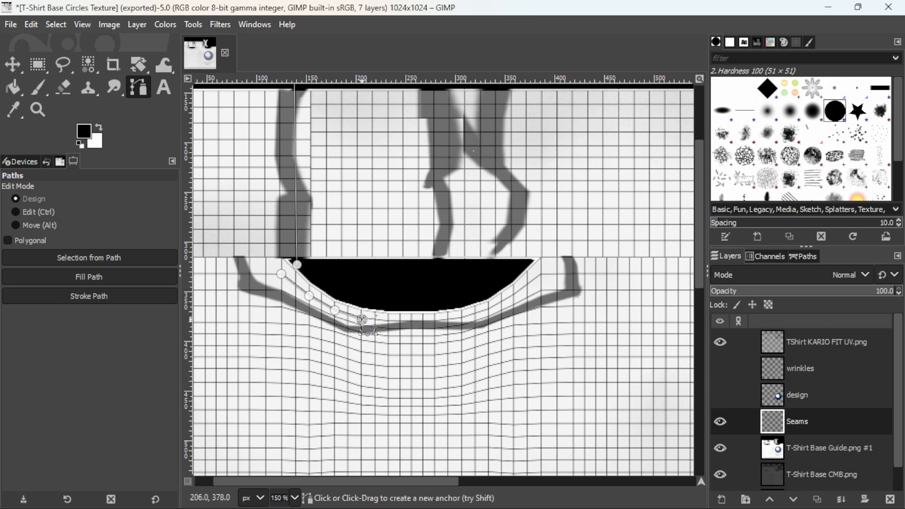
click(376, 320)
click(390, 320)
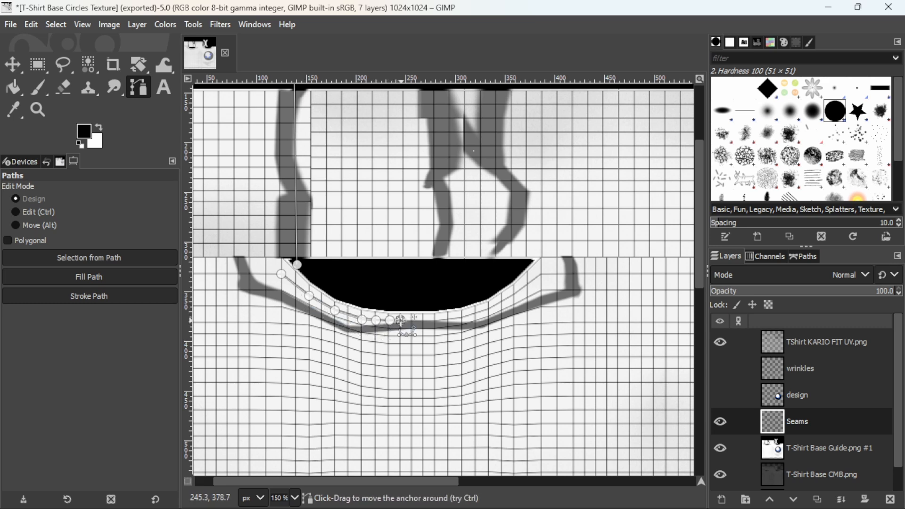
click(401, 320)
click(415, 321)
click(427, 321)
click(447, 319)
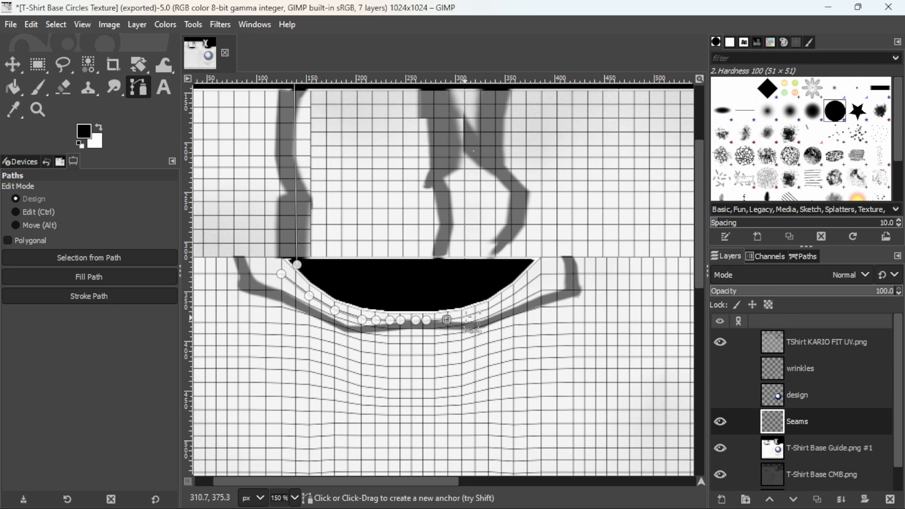
click(464, 316)
click(476, 313)
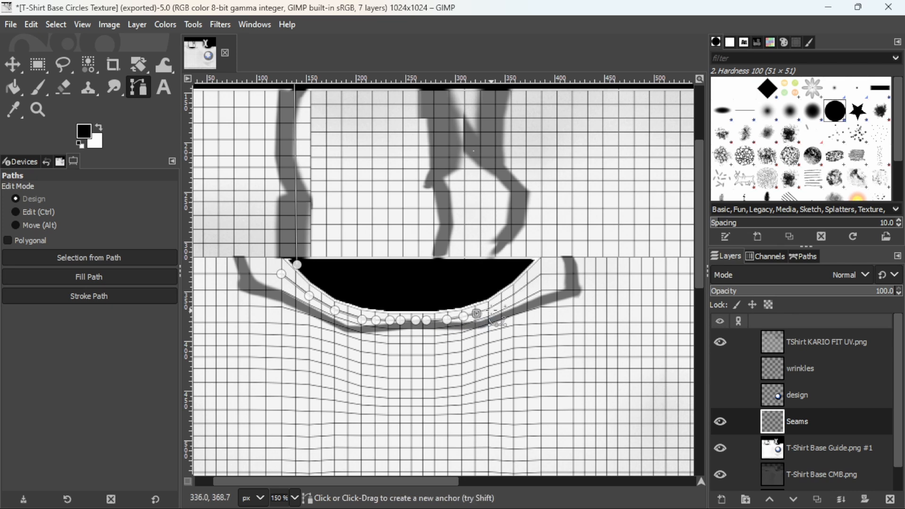
click(492, 310)
click(503, 302)
click(516, 293)
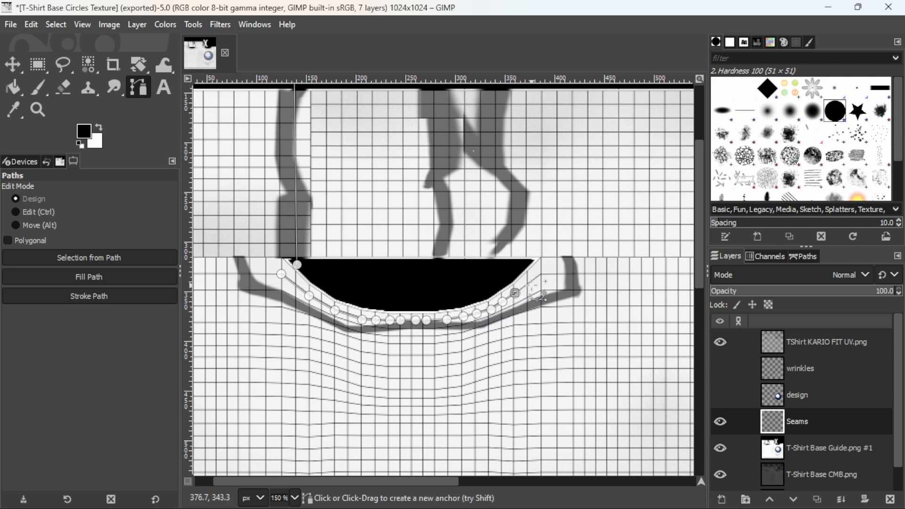
click(532, 285)
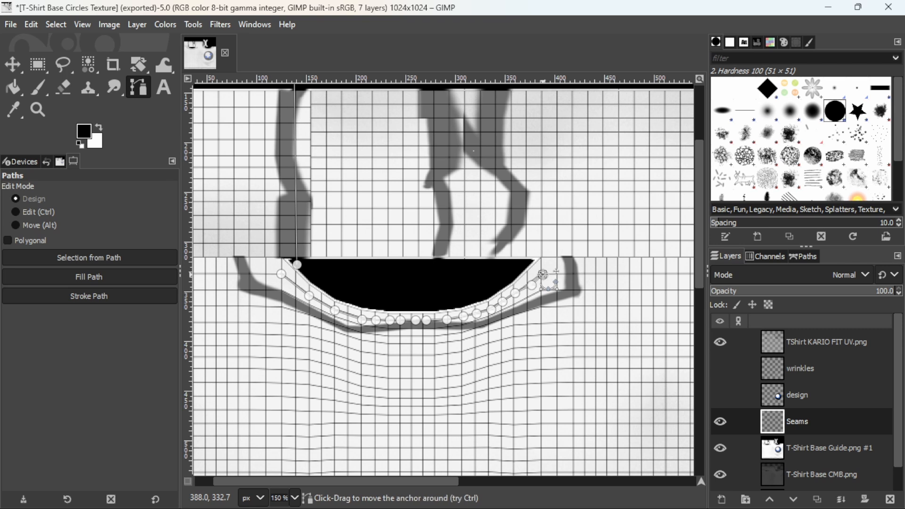
- Add a straight vertical path component over the upper strip's second seam guide, at about x 293 px, ending inside the cut-out
middle_drag(368, 233, 312, 276)
scroll(323, 288, up, 2)
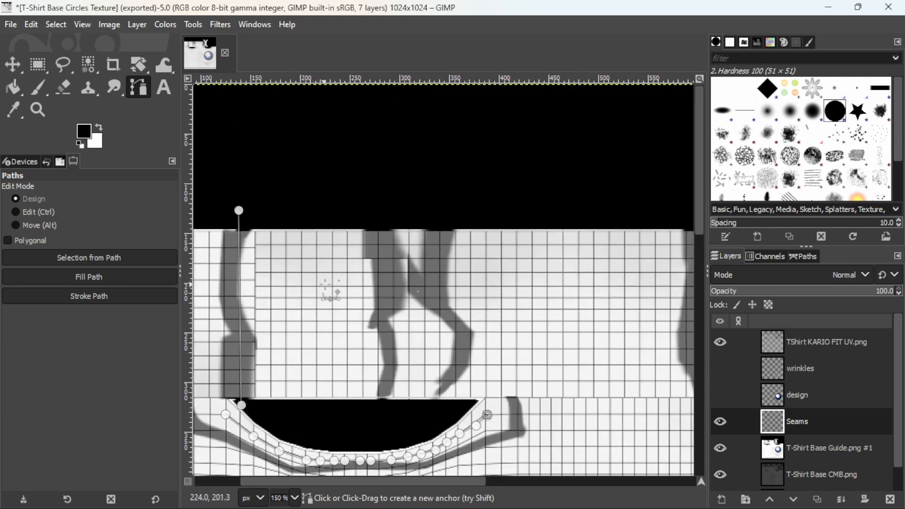
scroll(339, 284, down, 2)
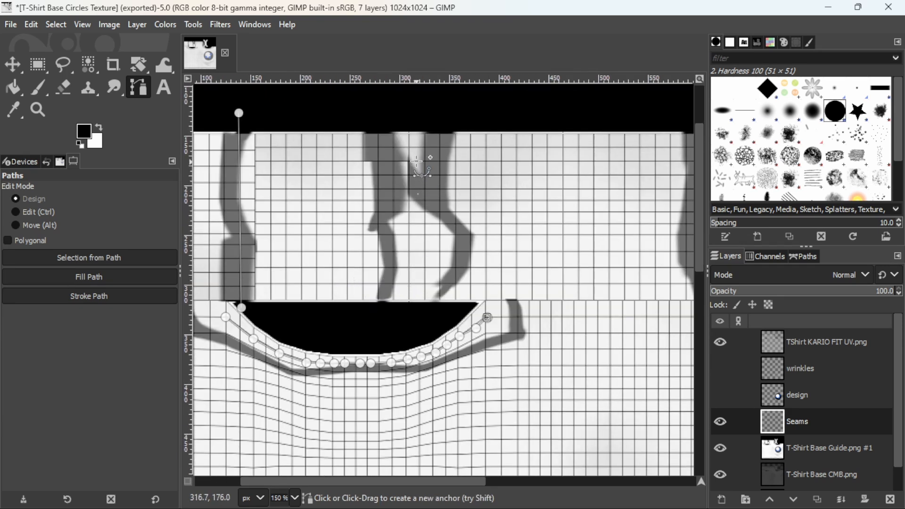
shift+click(393, 112)
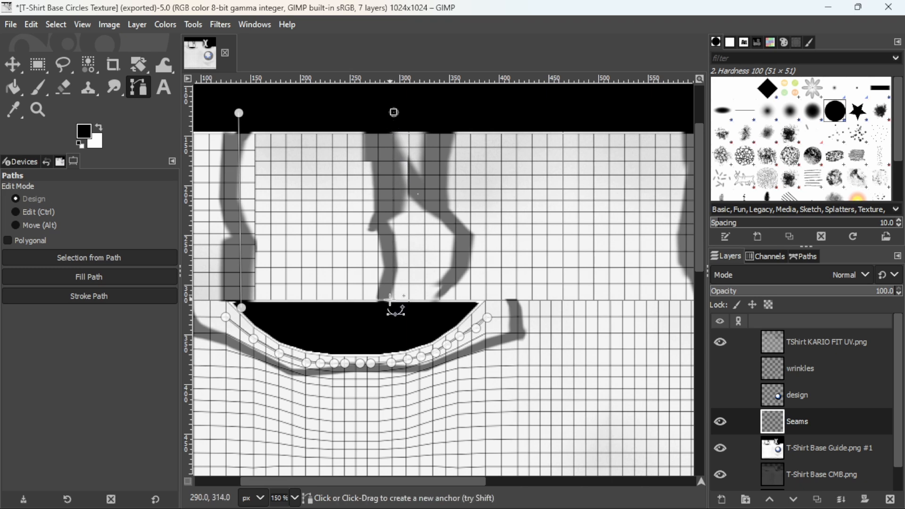
click(395, 323)
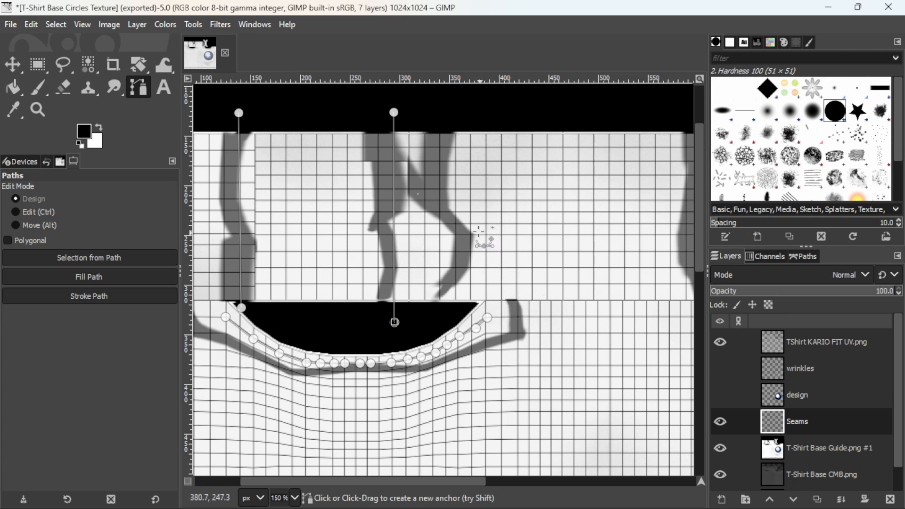
- Add a parallel vertical path component over the upper strip's third seam guide, at about x 320 px
scroll(452, 132, down, 5)
scroll(454, 133, up, 5)
right_click(457, 134)
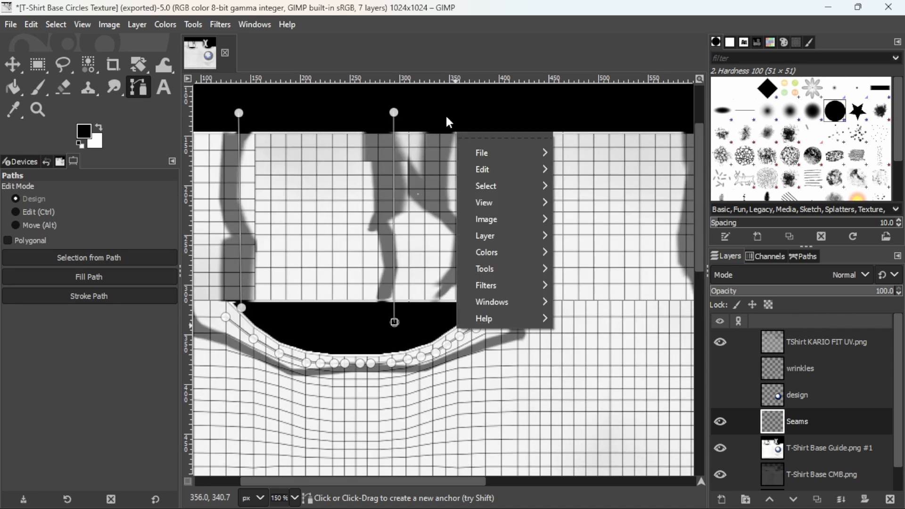
click(446, 117)
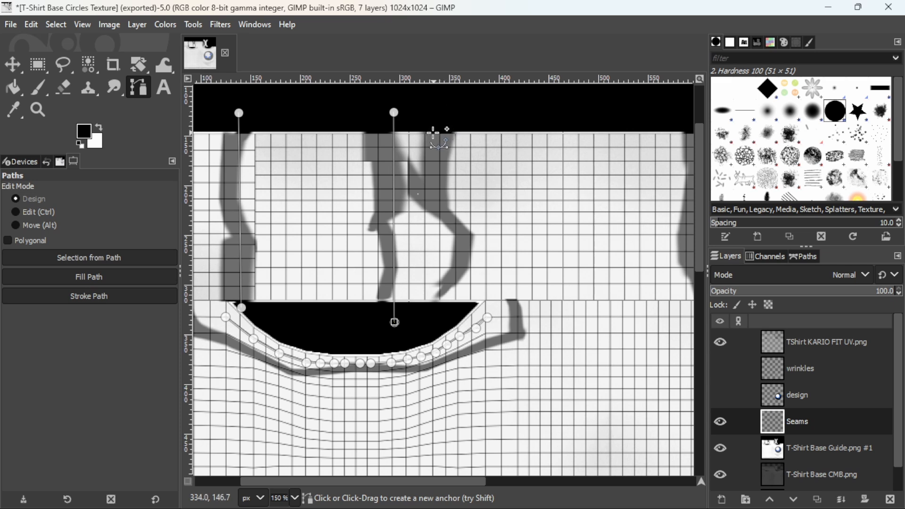
shift+click(423, 106)
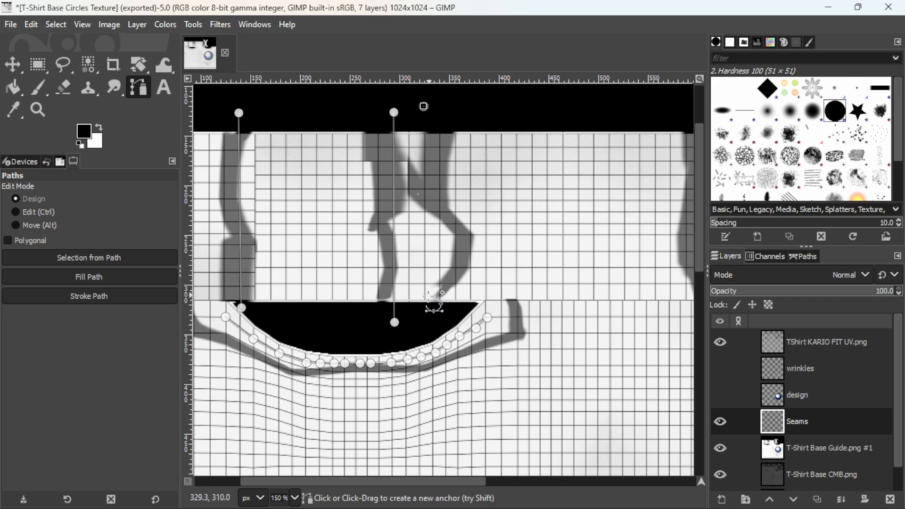
click(426, 321)
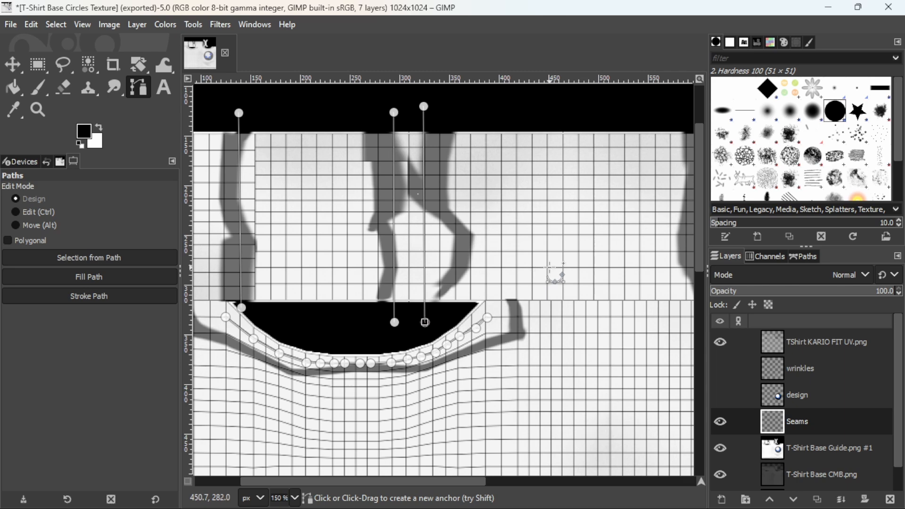
- Draw a vertical path component over the seam guide at the far end of the upper strip, at about x 600 px
mouse_move(556, 268)
shift+middle_down()
mouse_move(546, 249)
mouse_move(556, 252)
shift+middle_up()
middle_drag(610, 222, 247, 220)
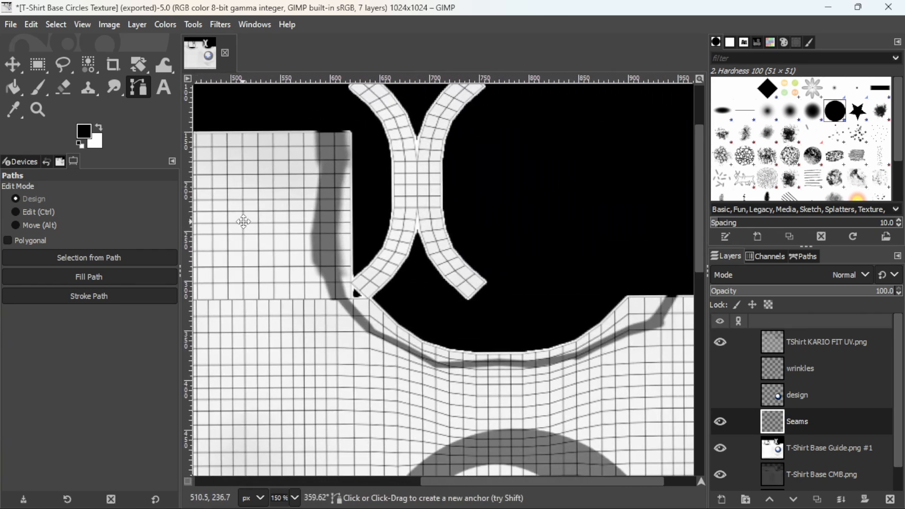
click(335, 109)
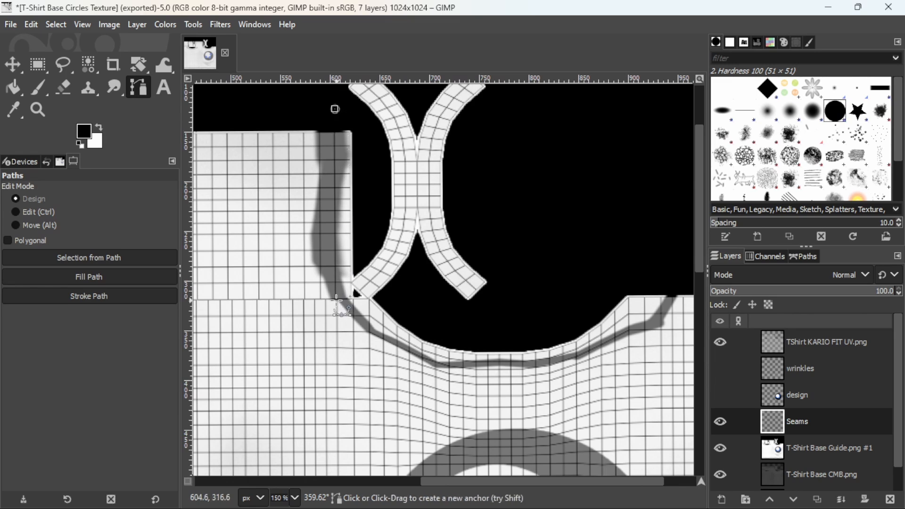
click(335, 300)
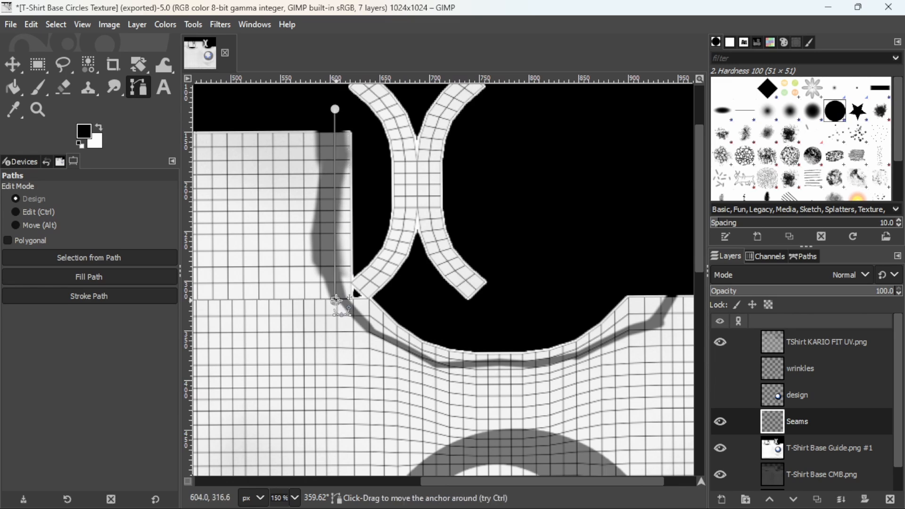
- Trace a separate path component along the mesh line just below the second curved black cut-out, from one end to the other
click(368, 315)
click(384, 328)
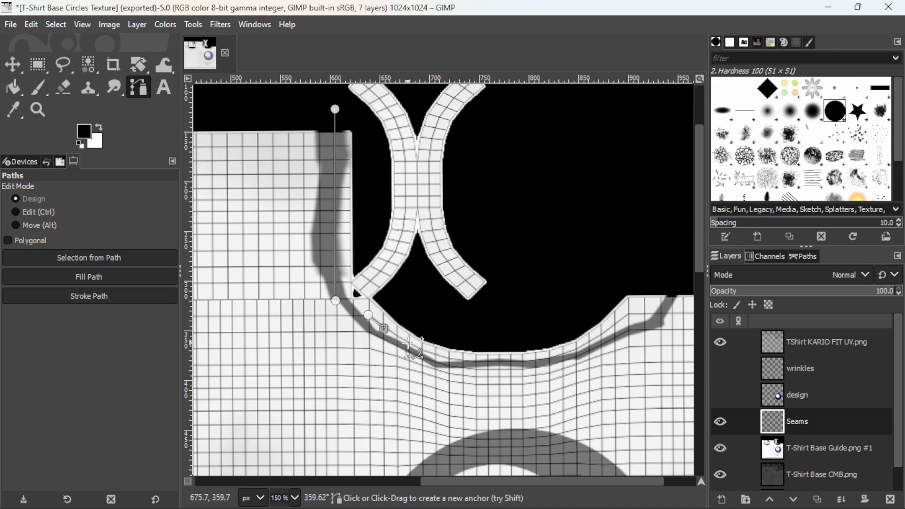
click(427, 351)
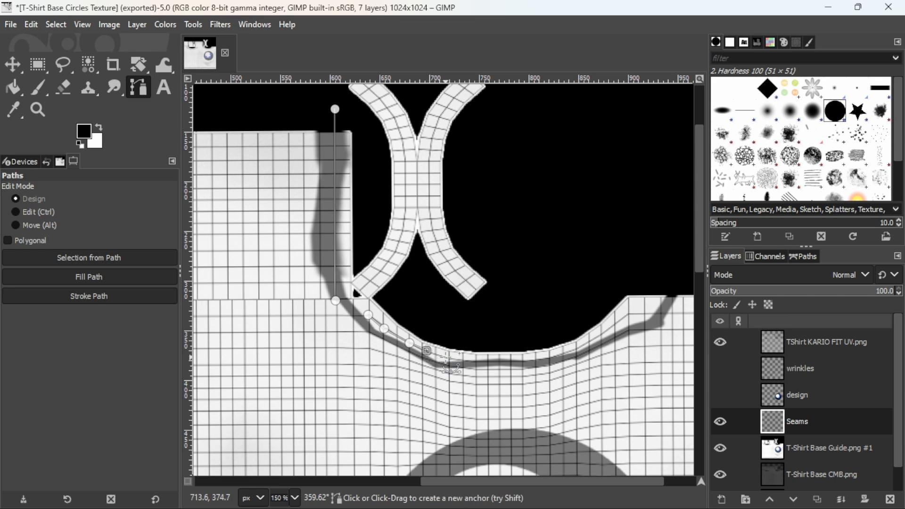
click(446, 358)
click(461, 360)
click(485, 363)
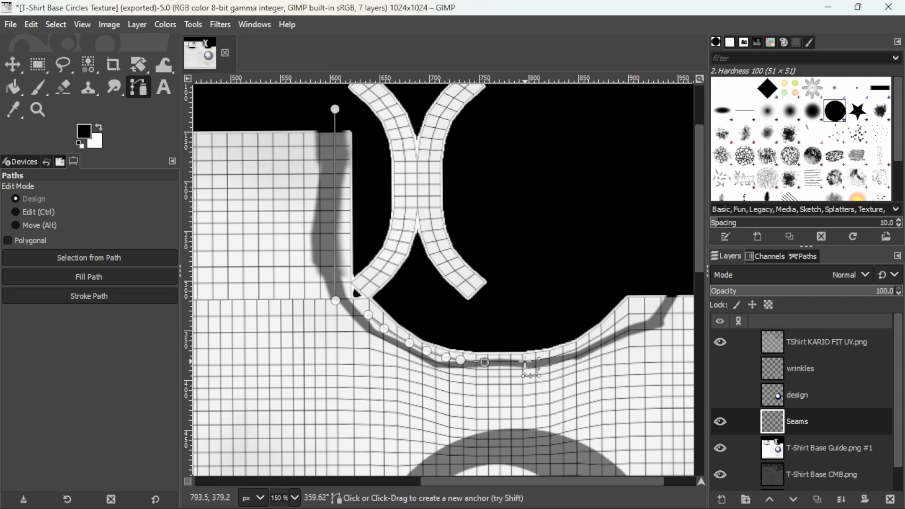
click(525, 361)
click(549, 358)
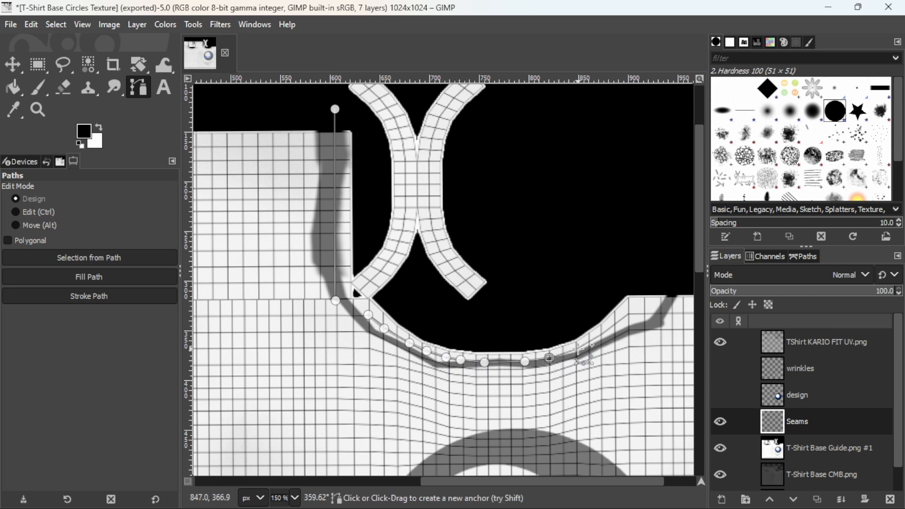
click(578, 348)
click(604, 333)
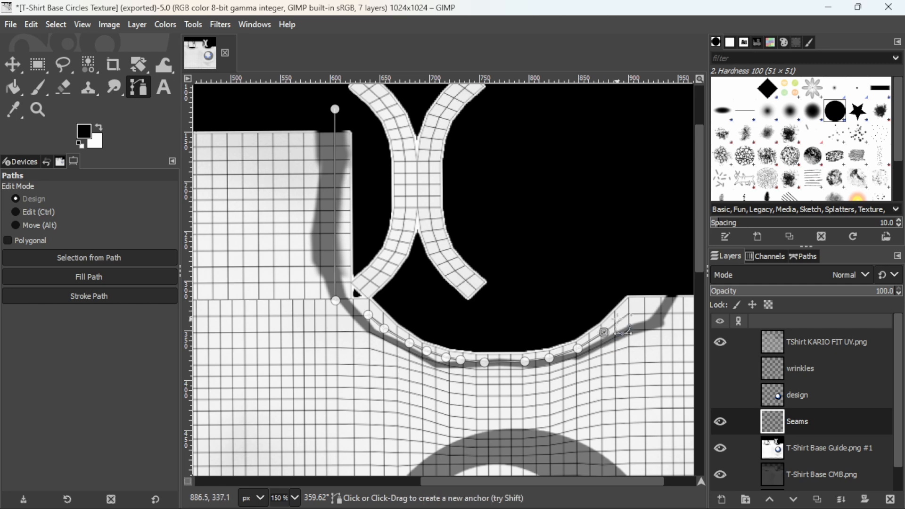
click(630, 315)
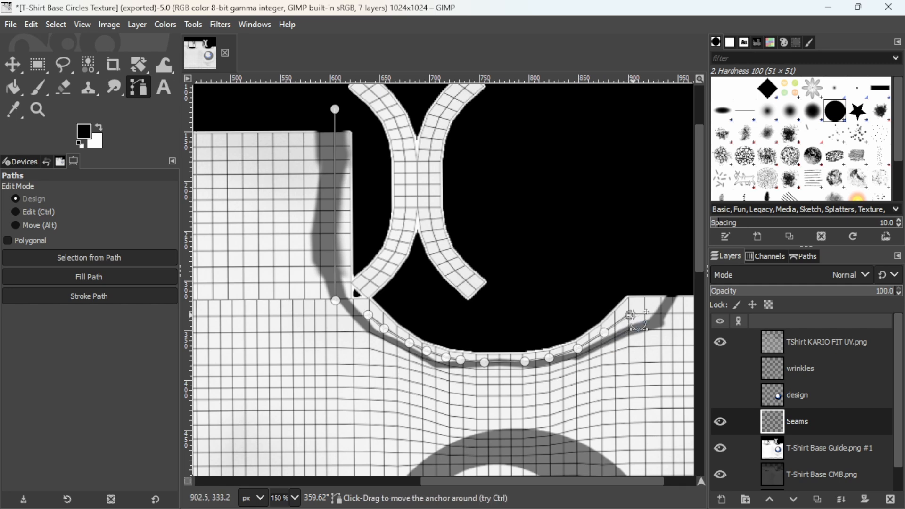
- Add a straight horizontal path component over the hem guide at about y 997 px, extending just beyond both side edges of the image
scroll(632, 366, down, 10)
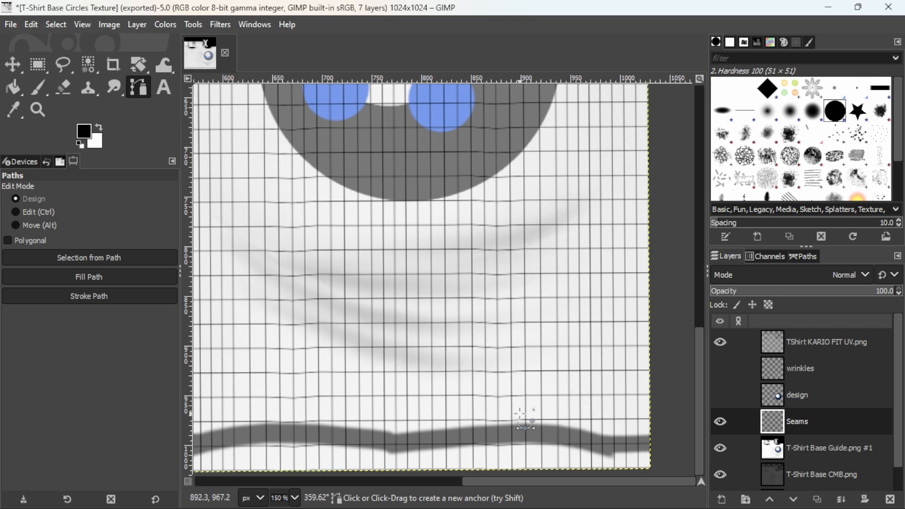
middle_drag(515, 422, 475, 345)
click(656, 380)
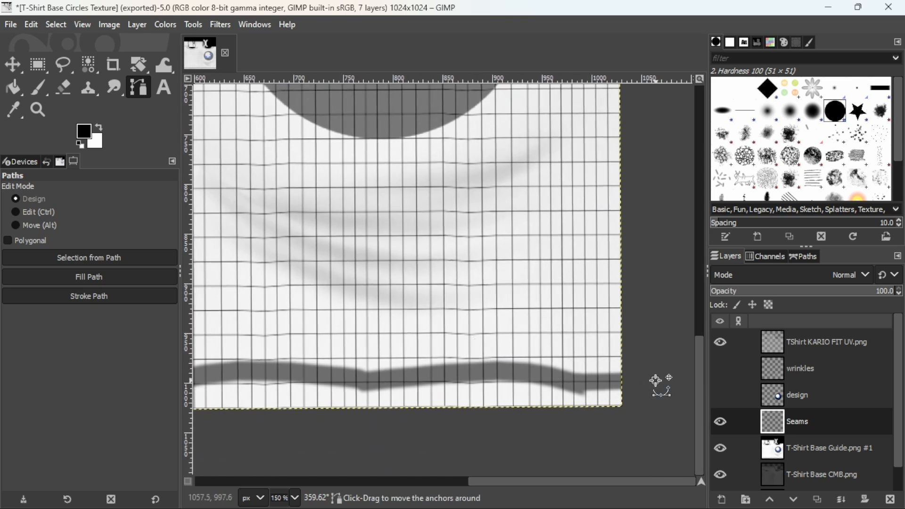
scroll(502, 381, left, 10)
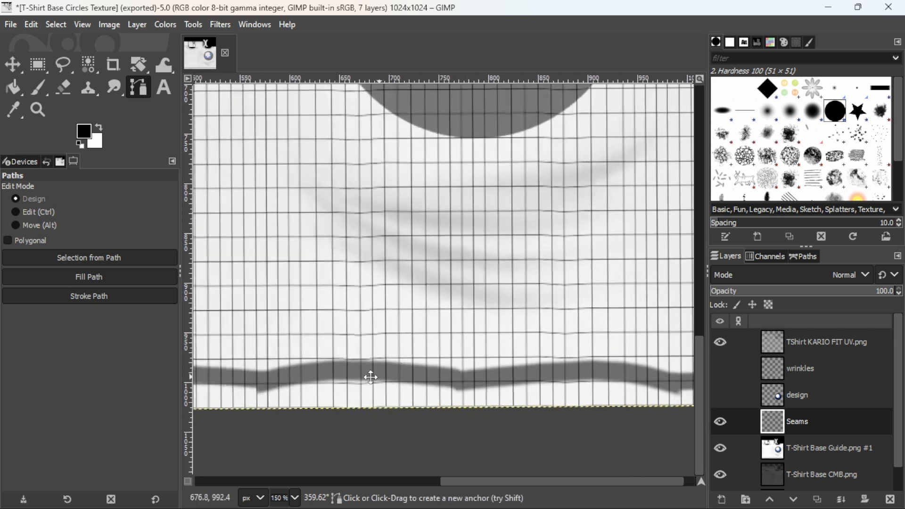
scroll(485, 359, left, 5)
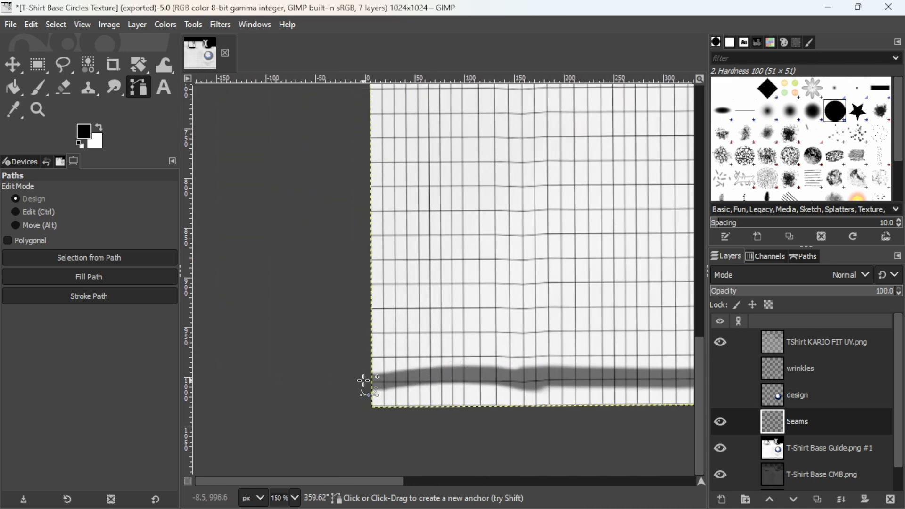
click(363, 381)
- Inspect the traced seam paths along the hem and up to the second curved cut-out
scroll(582, 379, left, 2)
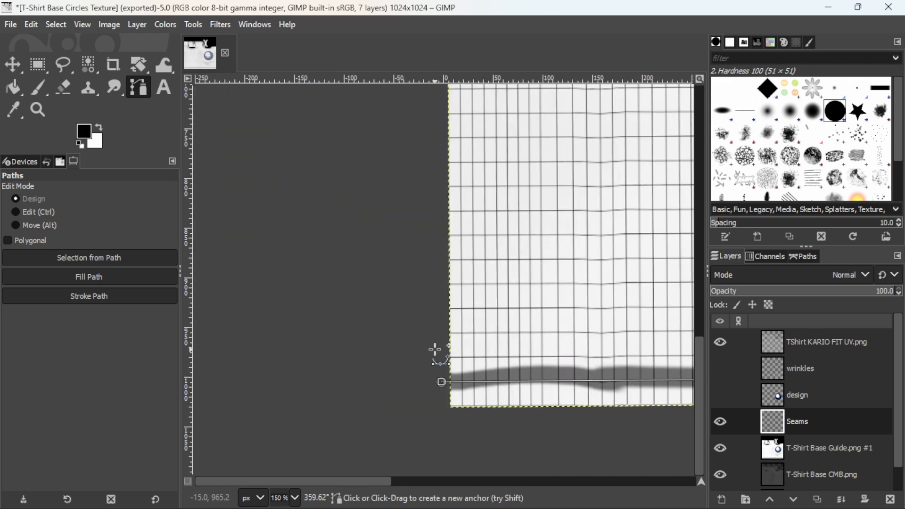
scroll(435, 350, up, 5)
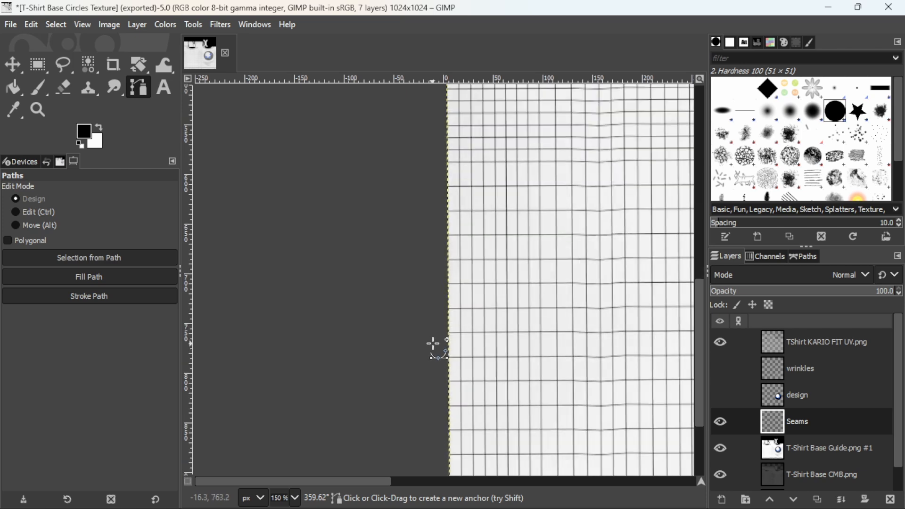
scroll(433, 349, down, 5)
scroll(358, 296, right, 8)
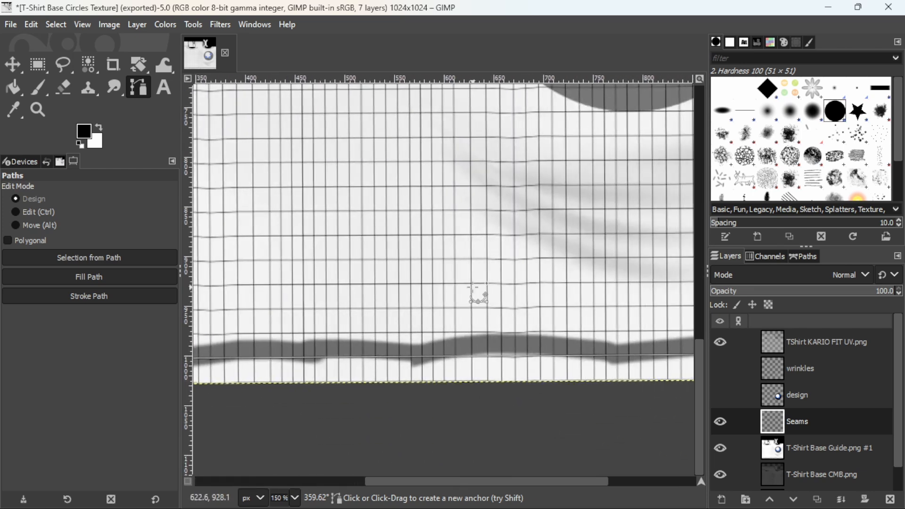
scroll(472, 286, right, 4)
scroll(472, 297, up, 3)
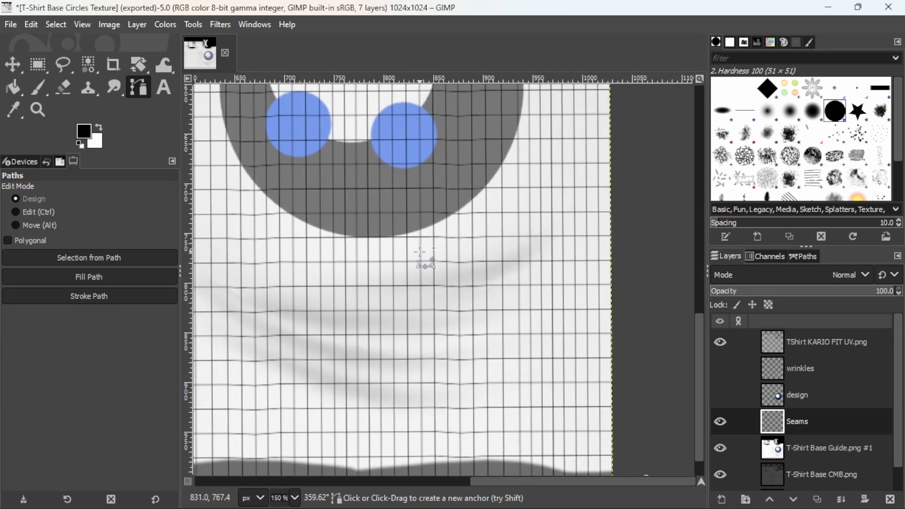
scroll(420, 251, up, 10)
middle_drag(376, 253, 547, 290)
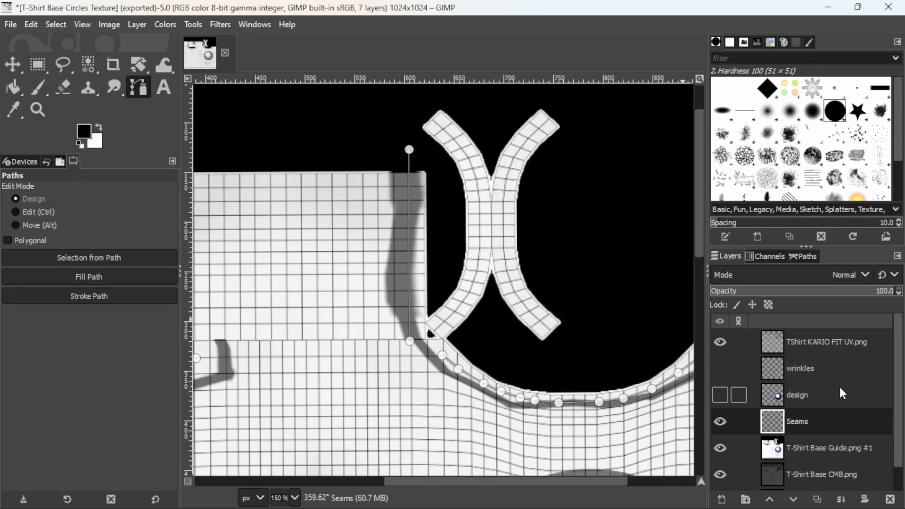
- Show the whole texture at 50% zoom and hide the TShirt KARIO FIT UV.png layer
click(37, 108)
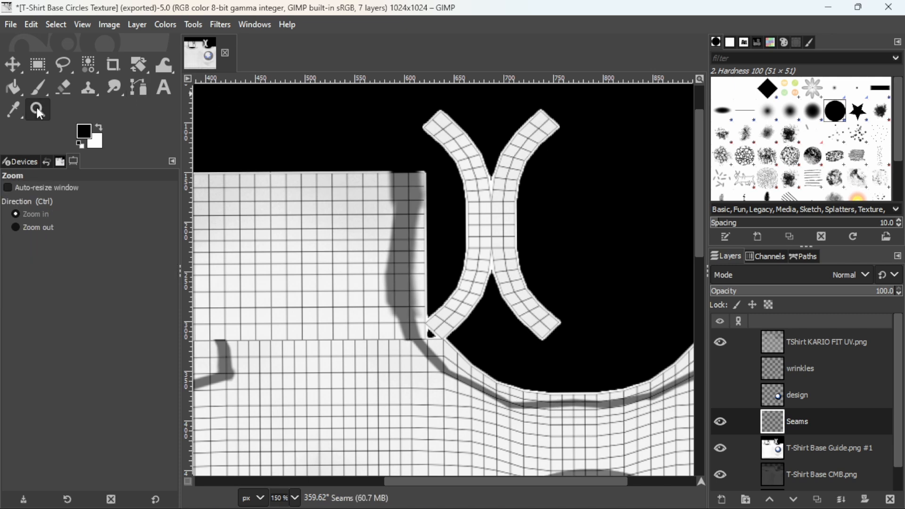
click(16, 226)
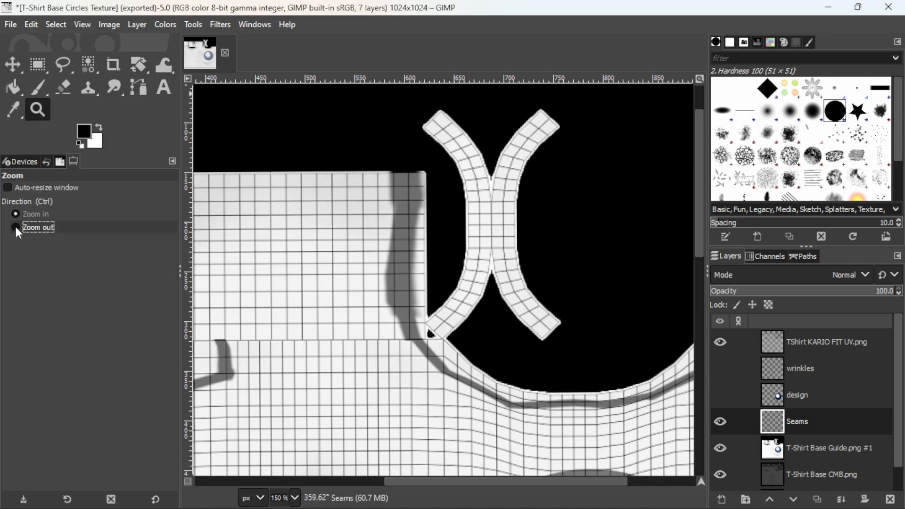
click(486, 282)
click(466, 297)
click(448, 311)
click(433, 327)
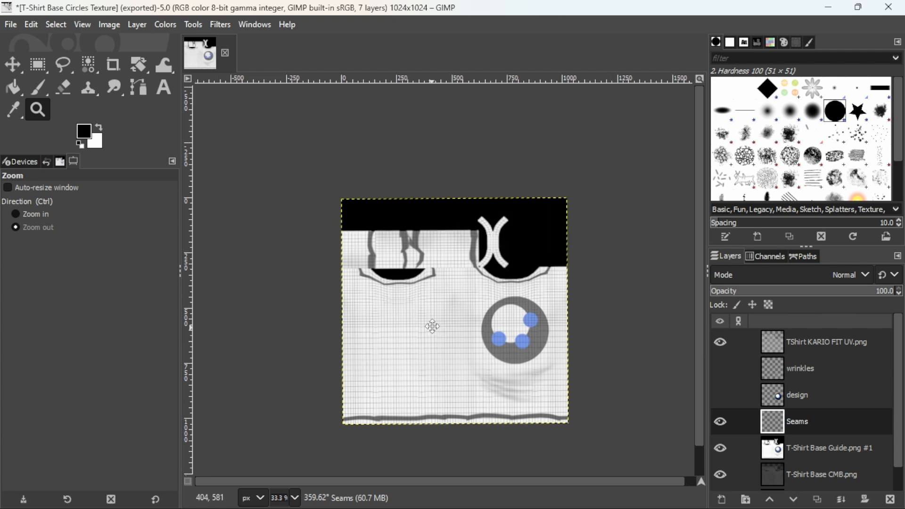
middle_drag(433, 327, 449, 295)
click(16, 214)
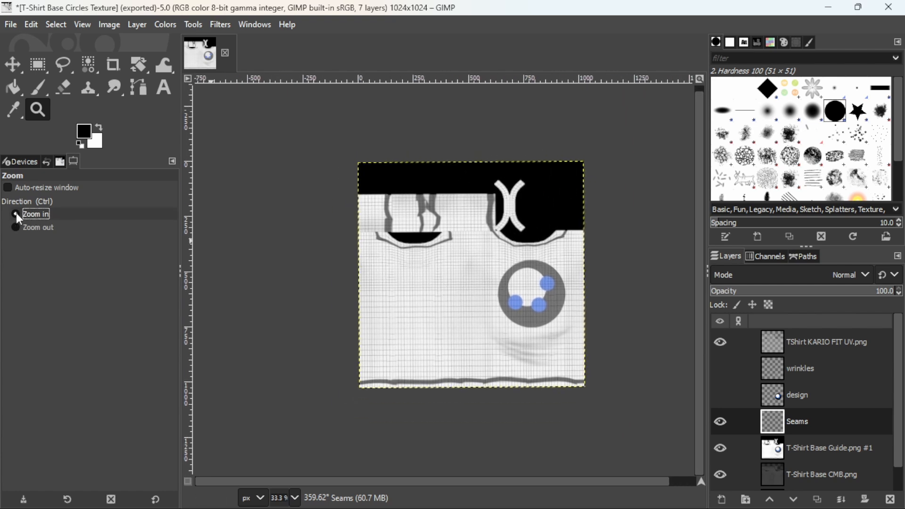
click(472, 276)
middle_drag(471, 302, 446, 310)
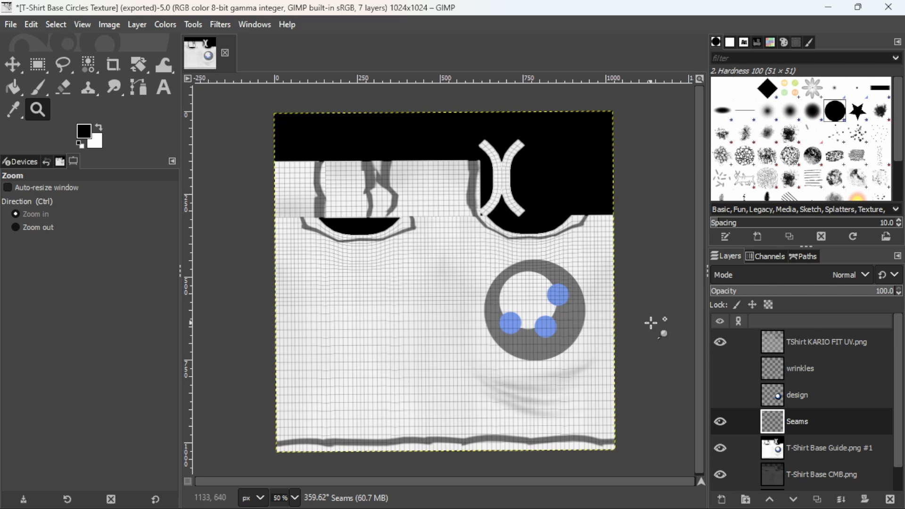
click(722, 342)
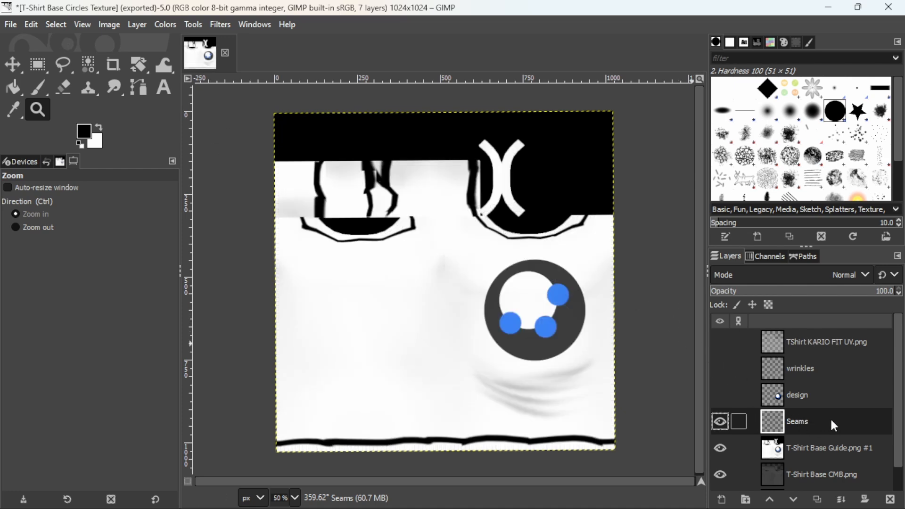
- Try stroking the seam paths on the Seams layer with a 2 px line, check it without the guide layer, and undo both changes
click(31, 25)
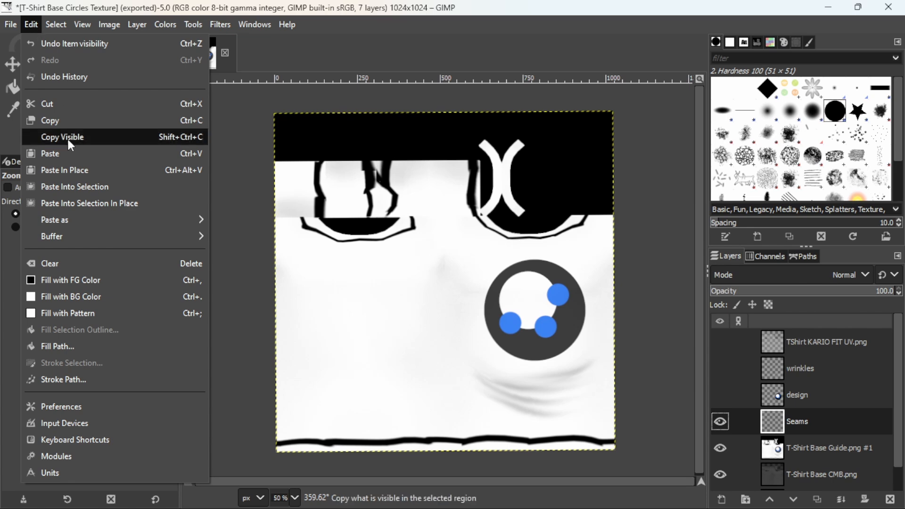
click(53, 379)
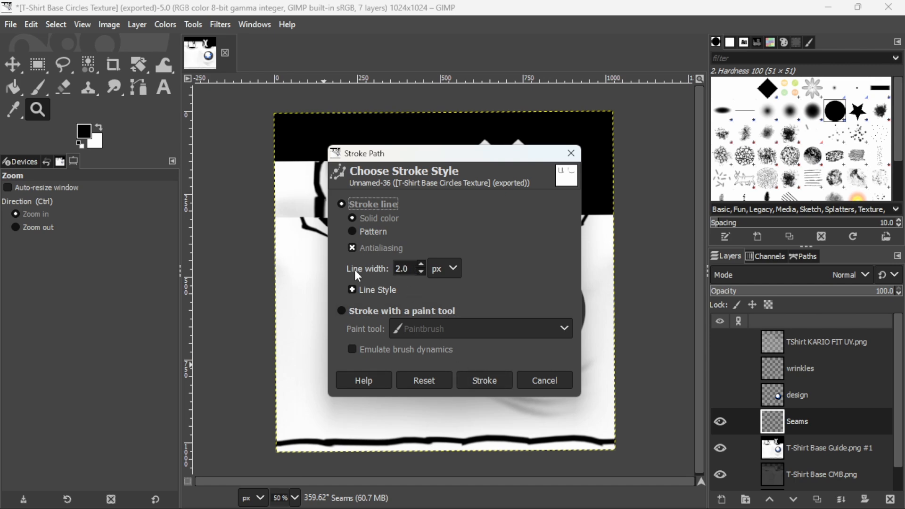
click(475, 380)
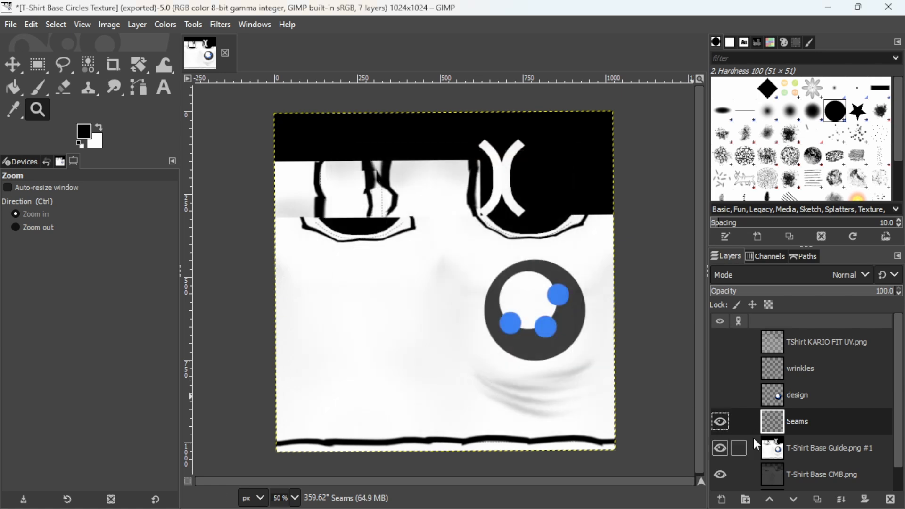
click(721, 448)
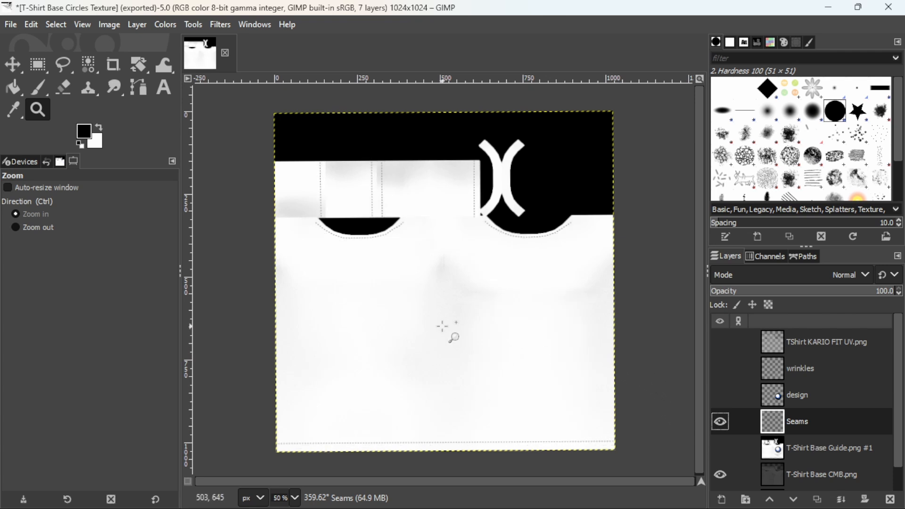
key(ctrl+z)
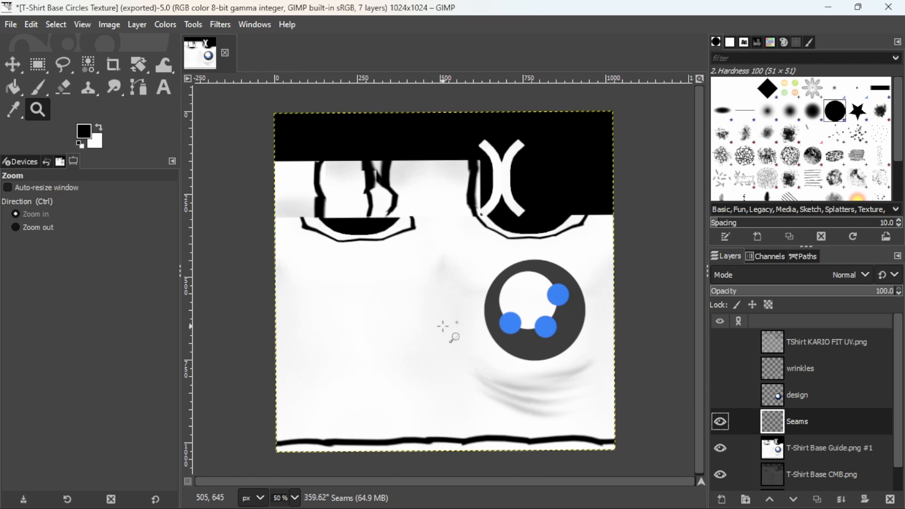
- Hide the T-Shirt Base Guide.png #1 layer and stroke the seam paths on the Seams layer with a 2 px solid line using the Line dash preset
click(719, 449)
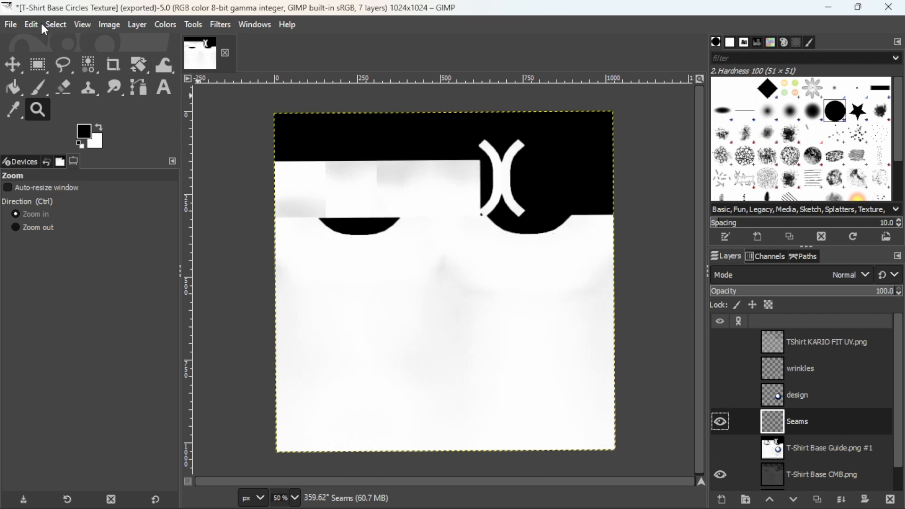
click(28, 24)
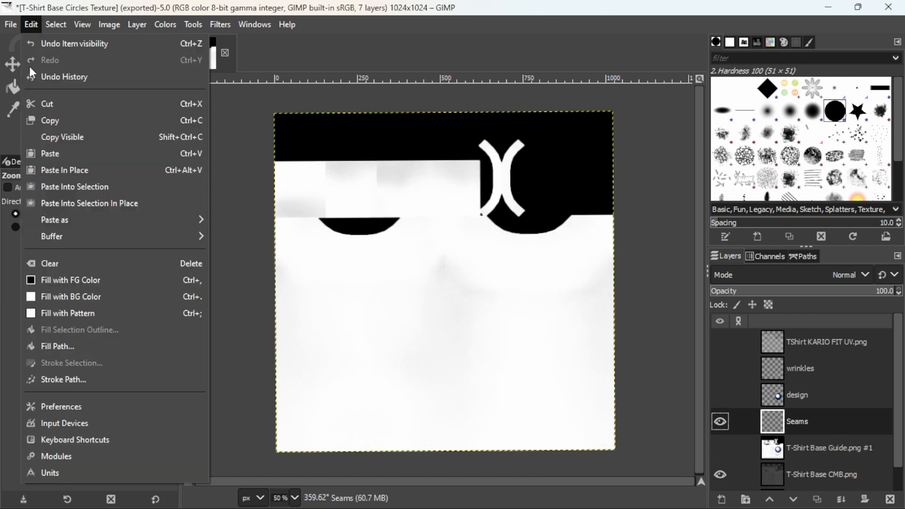
click(64, 380)
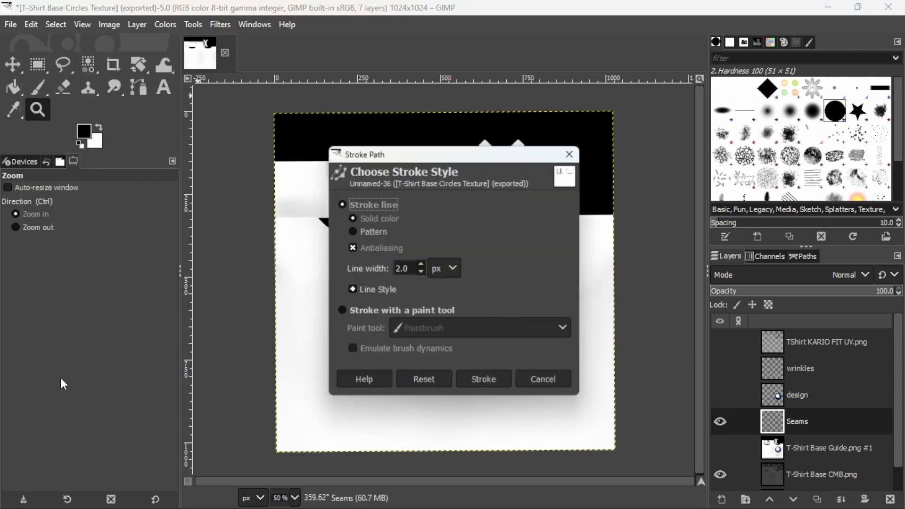
click(352, 290)
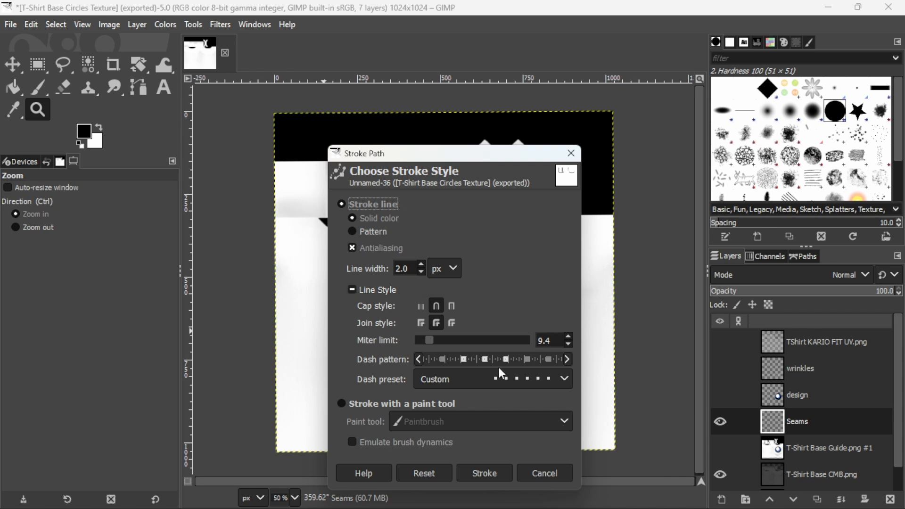
click(563, 379)
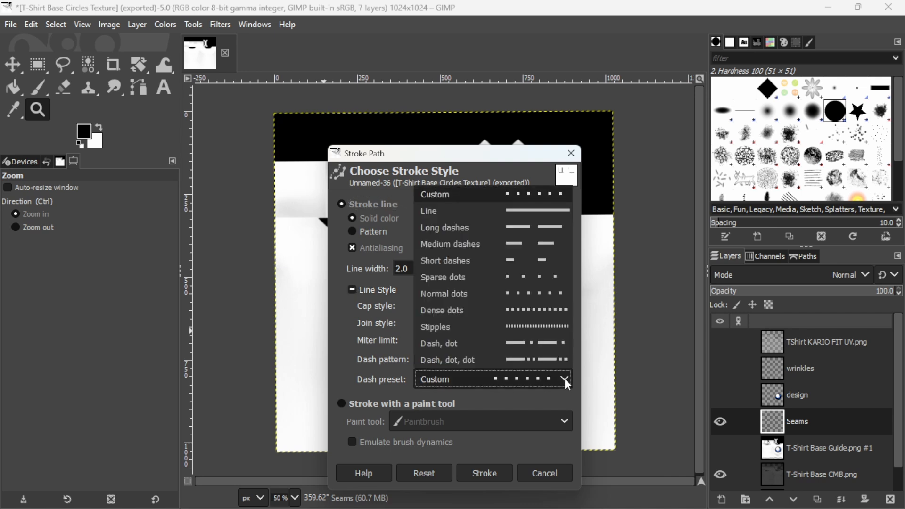
click(503, 208)
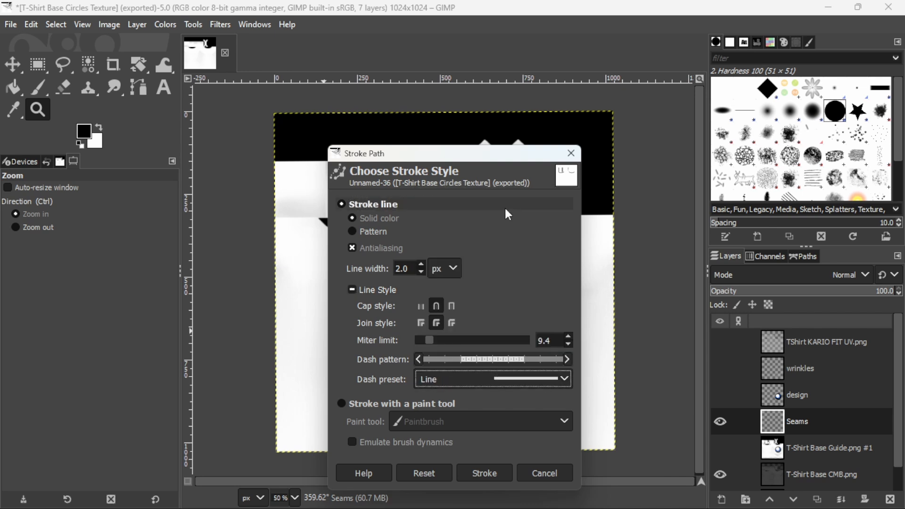
click(472, 471)
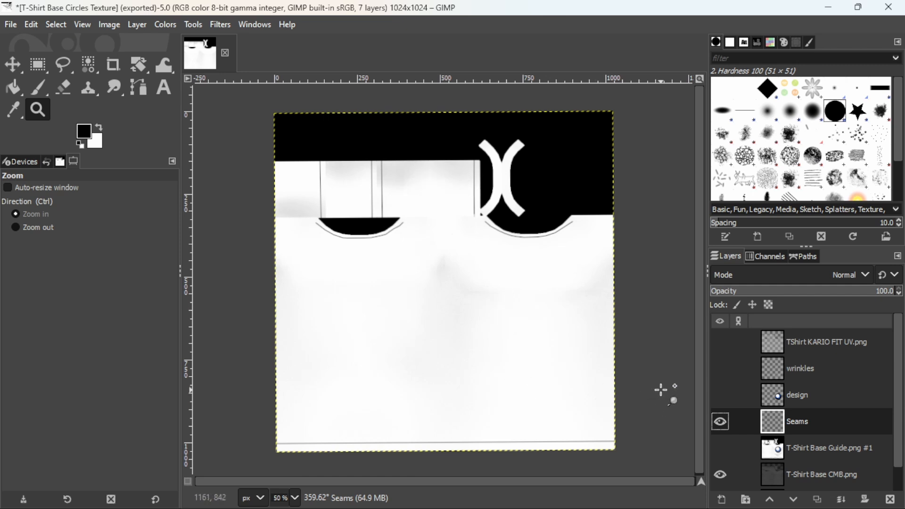
- Soften the Seams layer with a Gaussian Blur of 1.50 in both X and Y
click(221, 26)
mouse_move(264, 103)
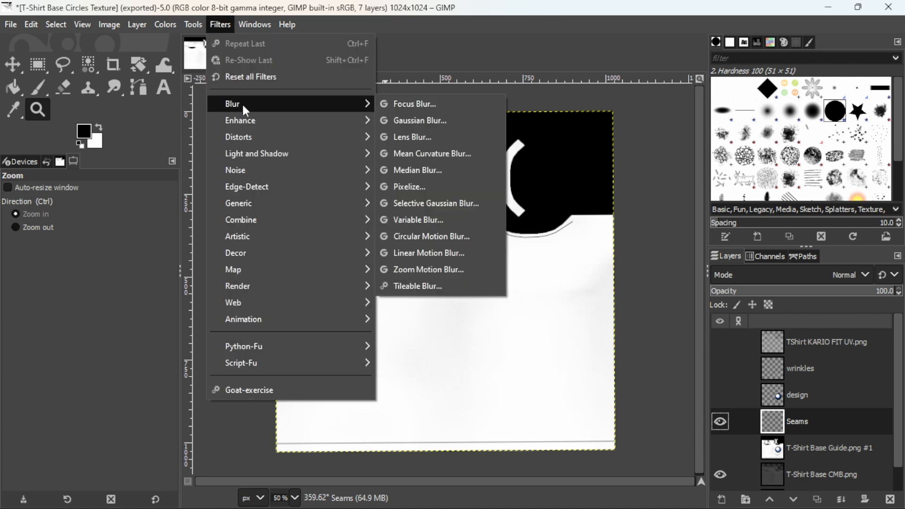
click(406, 121)
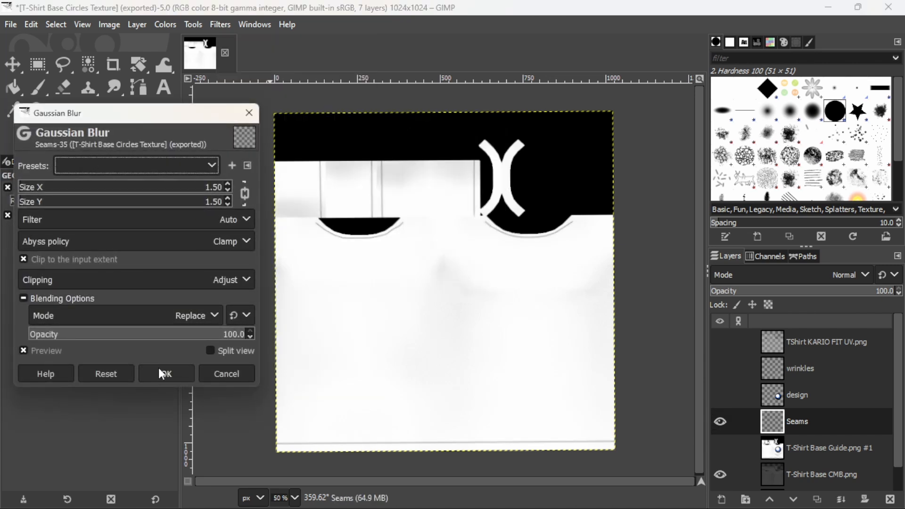
click(158, 374)
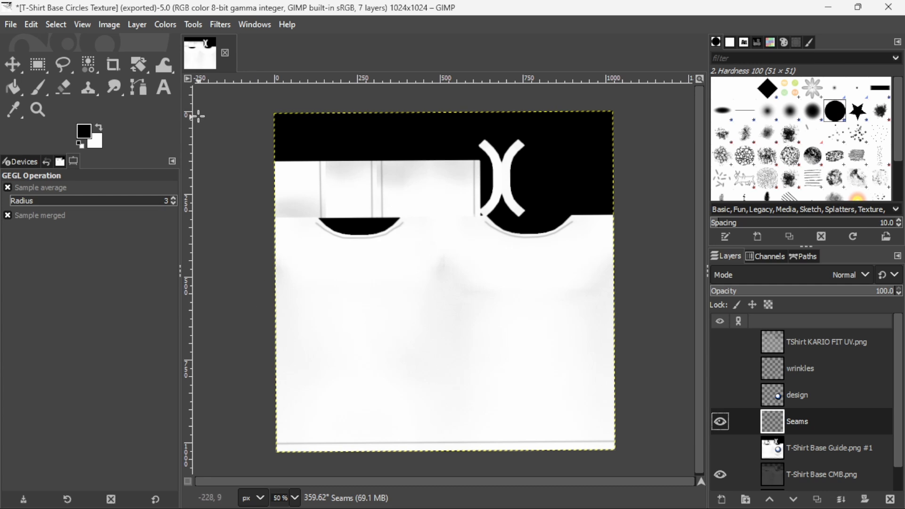
- Stroke the seam paths again on the Seams layer with a 1 px solid line
click(31, 24)
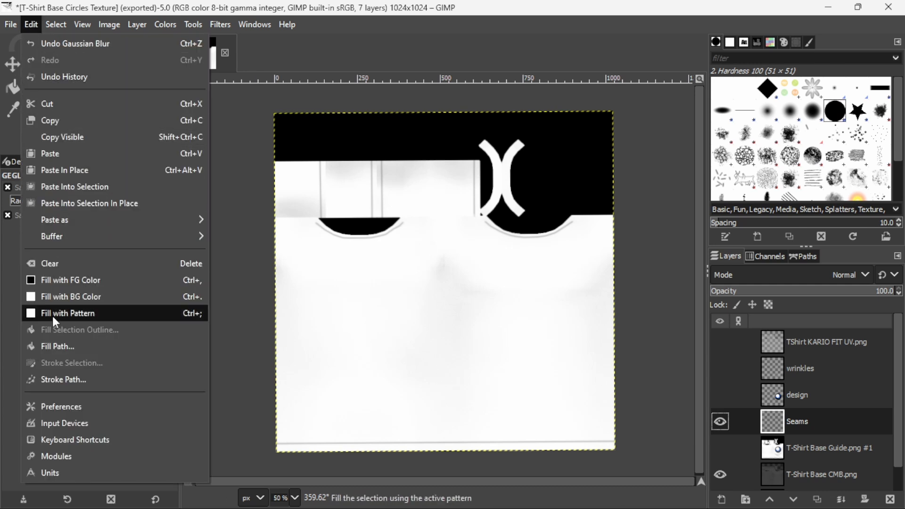
click(44, 379)
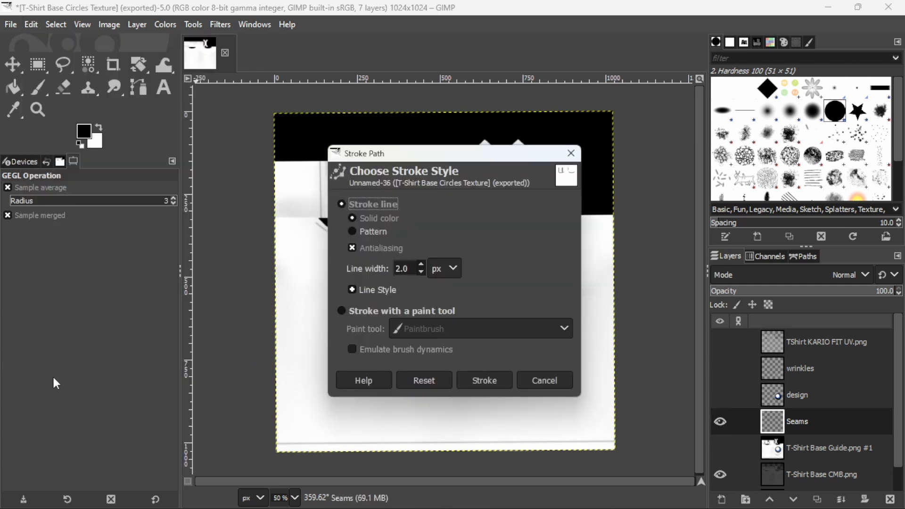
click(420, 273)
click(482, 380)
- Apply another 1.50 Gaussian Blur to the Seams layer and stroke the seam paths over it with a 1 px line
key(ctrl+shift+f)
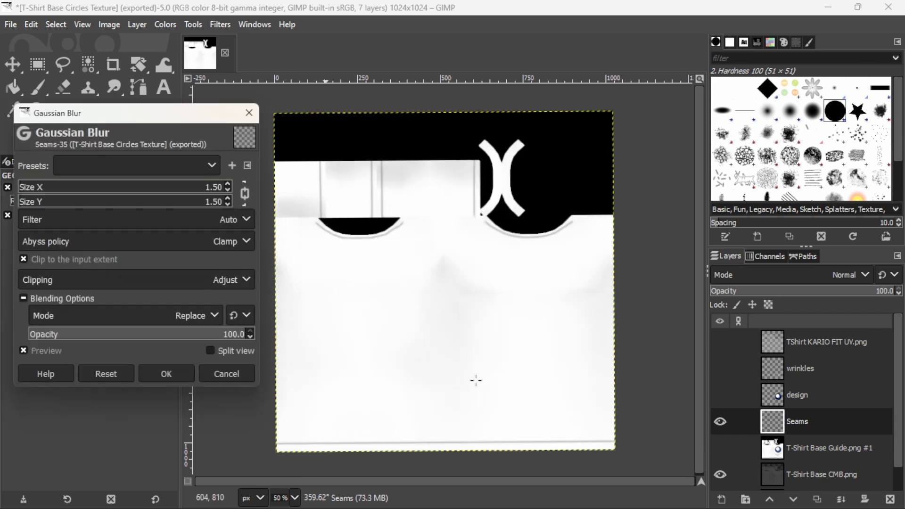
click(167, 374)
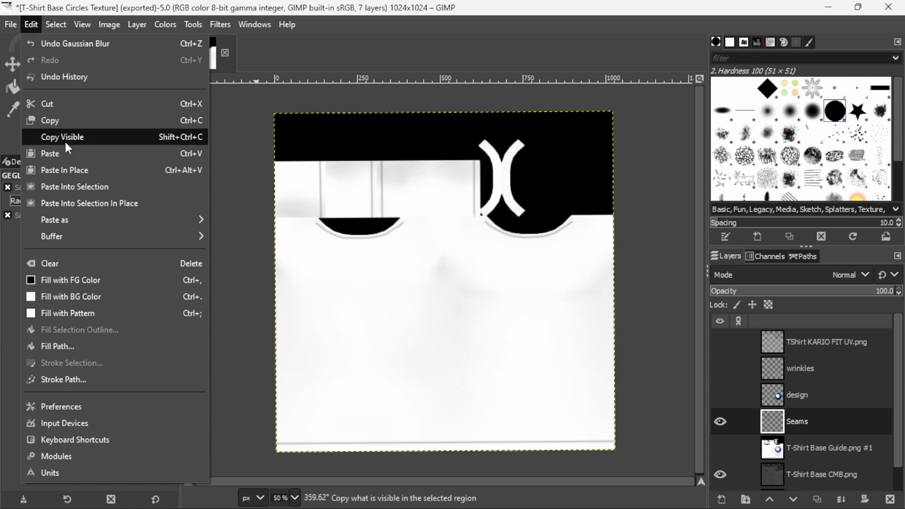
click(68, 379)
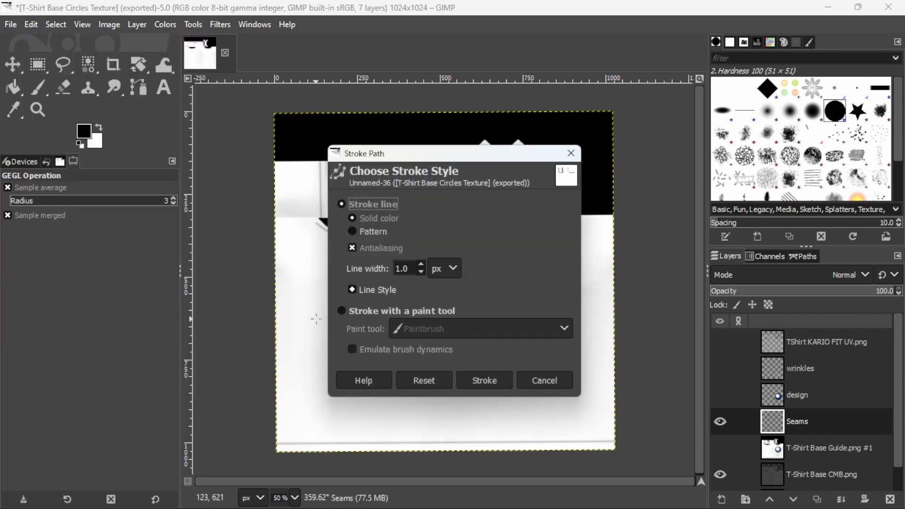
click(481, 379)
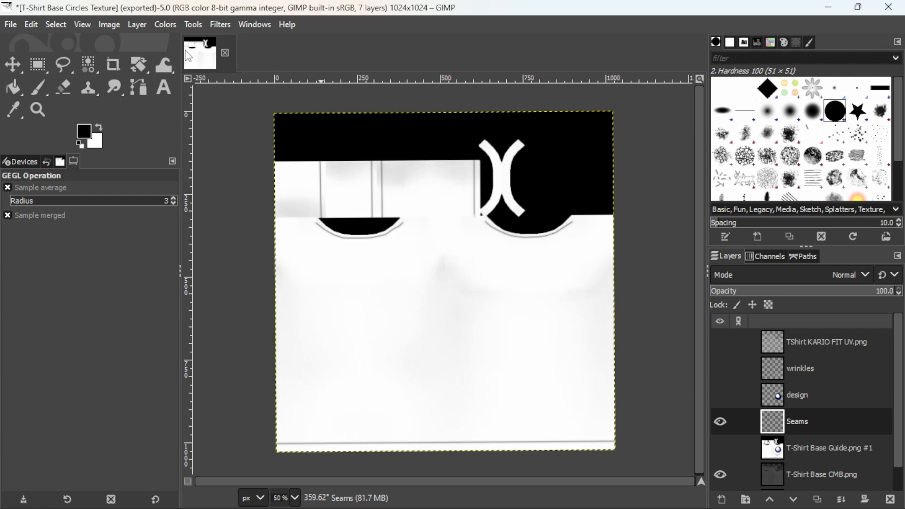
- Show the design and wrinkles layers and lower the Seams layer's opacity to 36.6
click(720, 396)
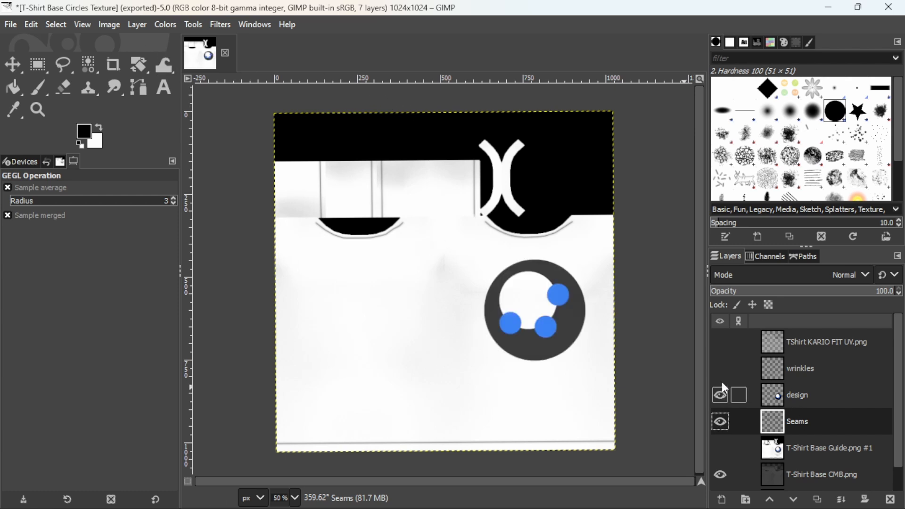
click(720, 368)
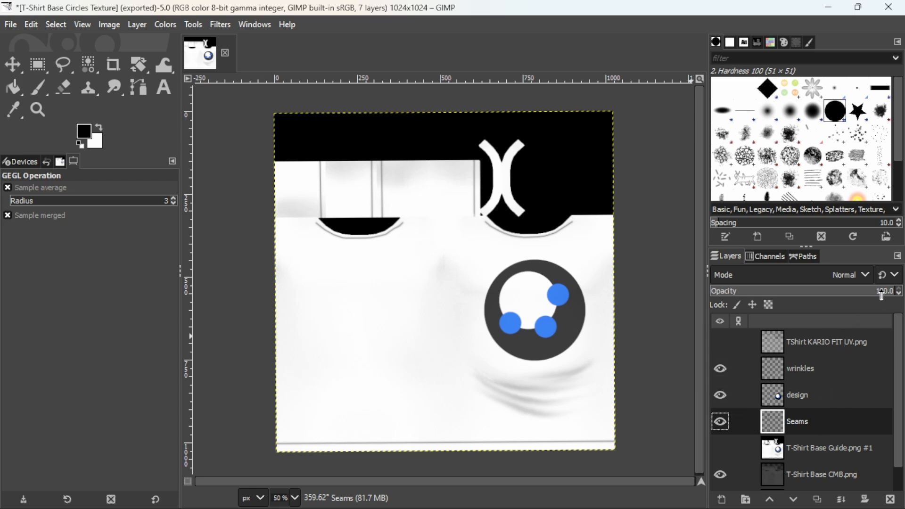
drag(884, 294, 780, 293)
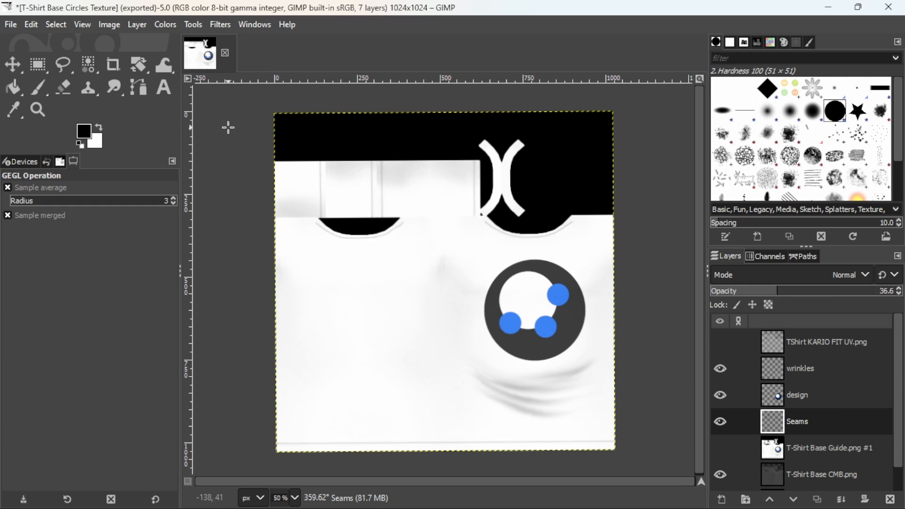
- Export the texture to T-Shirt Base Circles Texture.png and switch to Blender
click(10, 25)
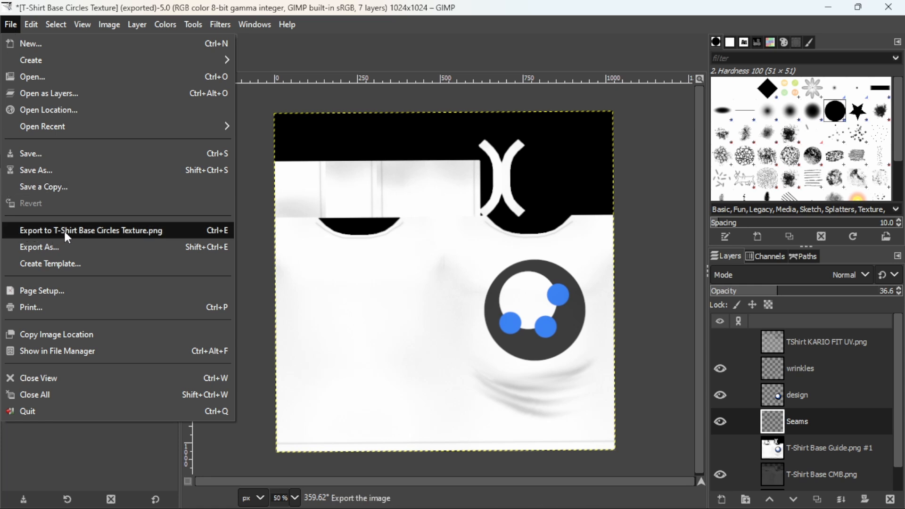
click(139, 230)
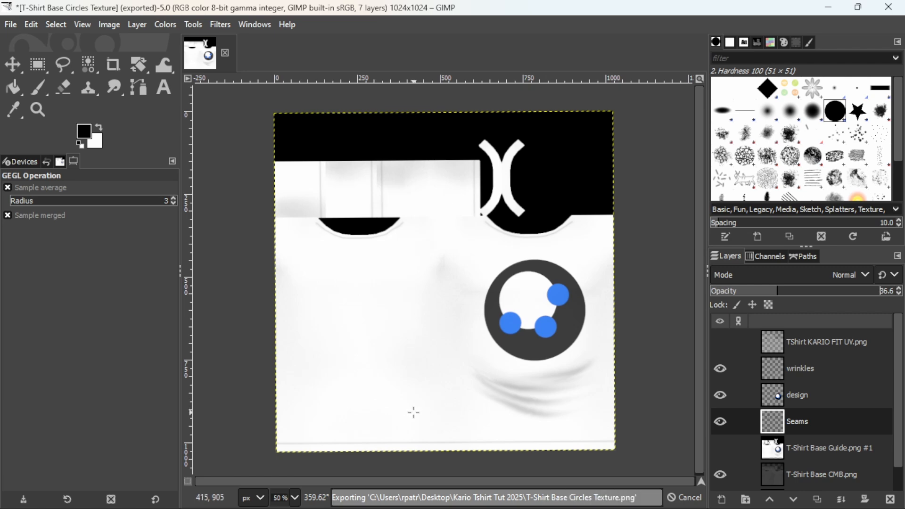
mouse_move(595, 503)
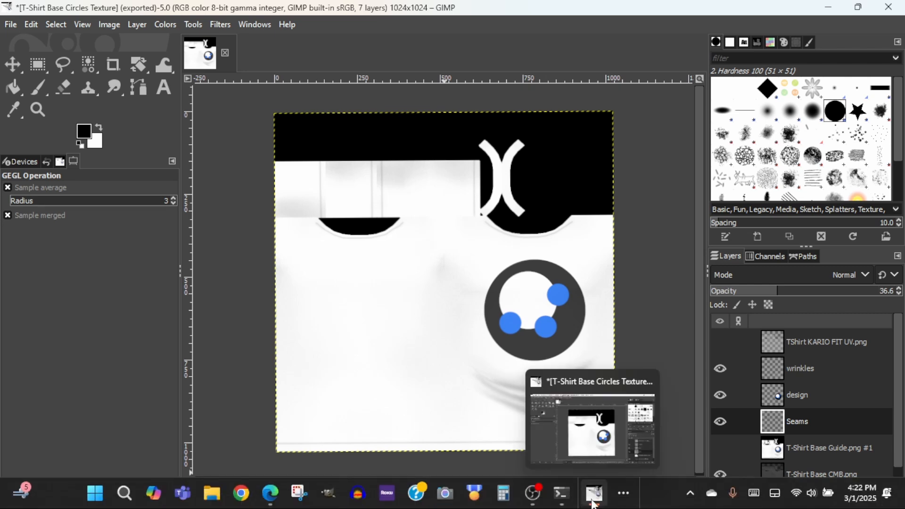
click(624, 494)
click(656, 452)
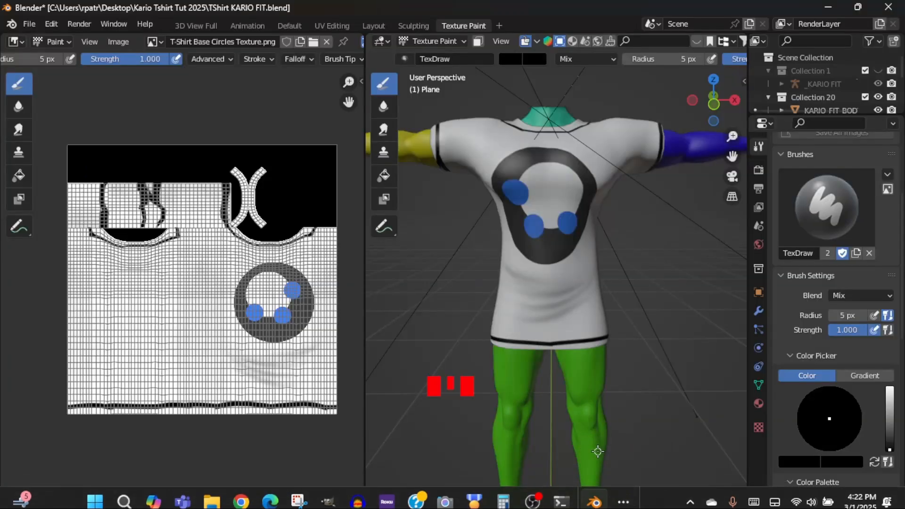
- Reload the texture image in the Texture Paint workspace and reselect T-Shirt Base Circles Texture.png
click(119, 42)
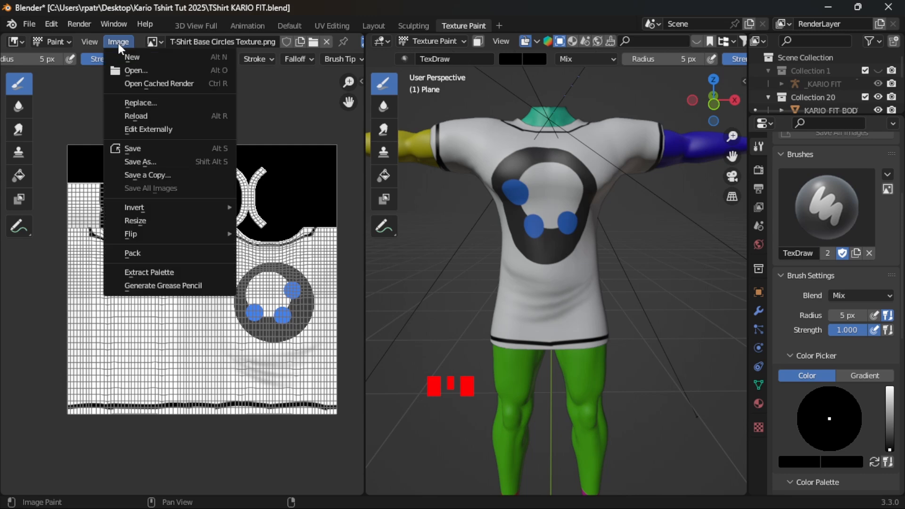
click(139, 114)
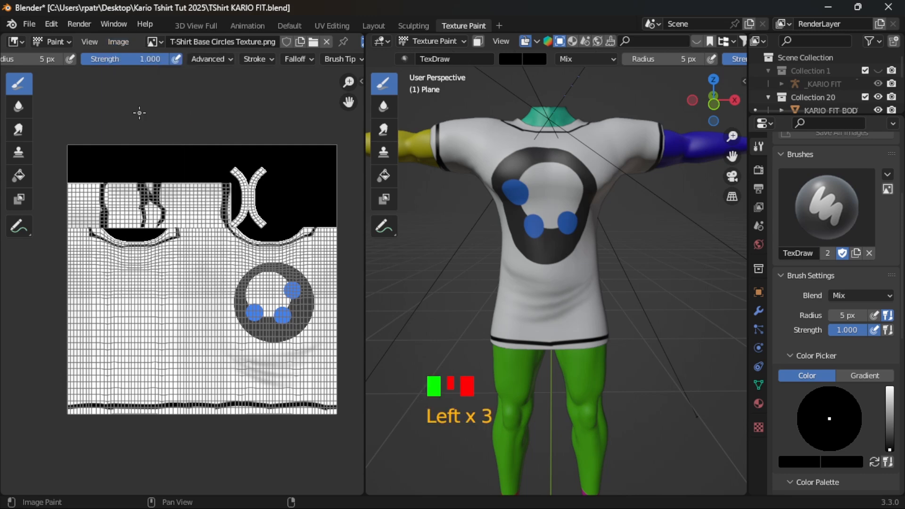
click(162, 42)
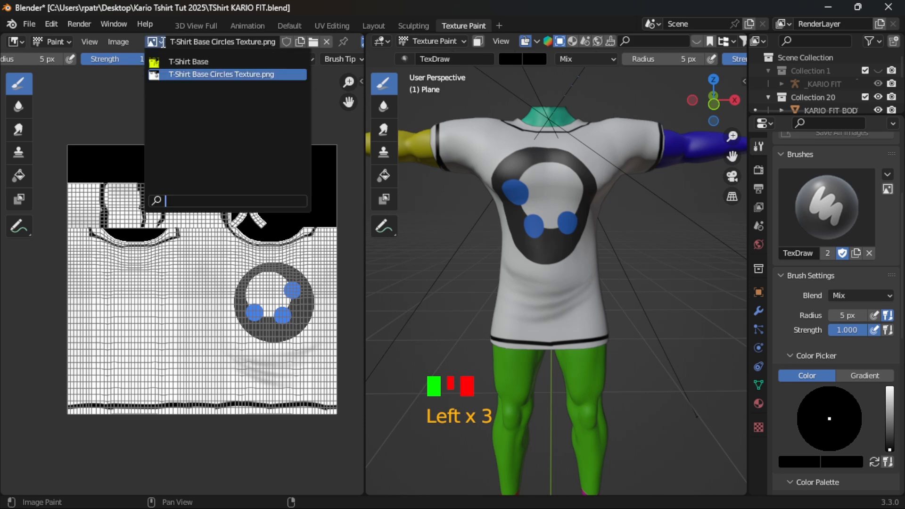
click(191, 75)
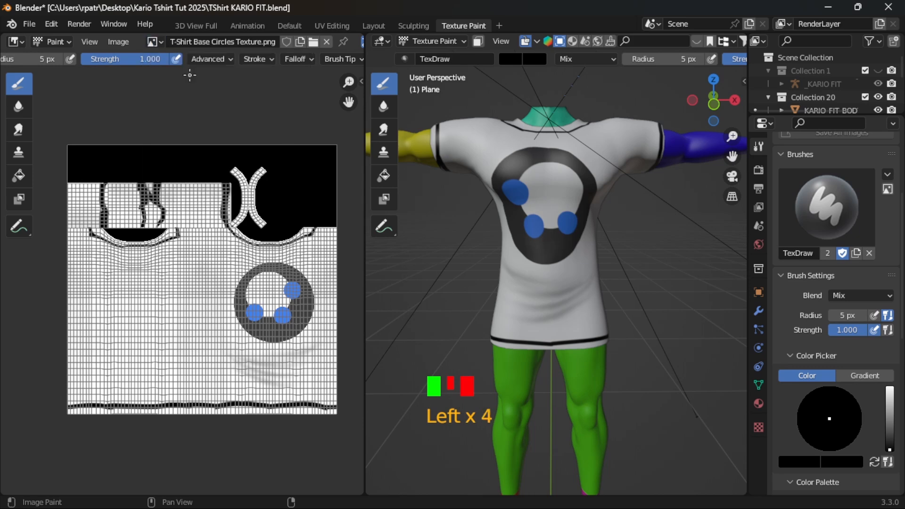
- Go to the UV Editing workspace and reload the T-Shirt Base image from disk
click(332, 26)
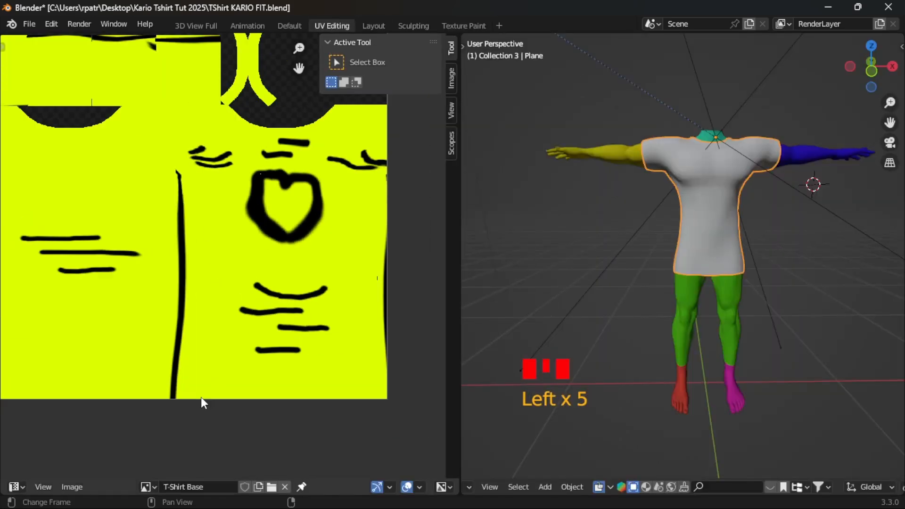
scroll(202, 400, down, 2)
click(70, 487)
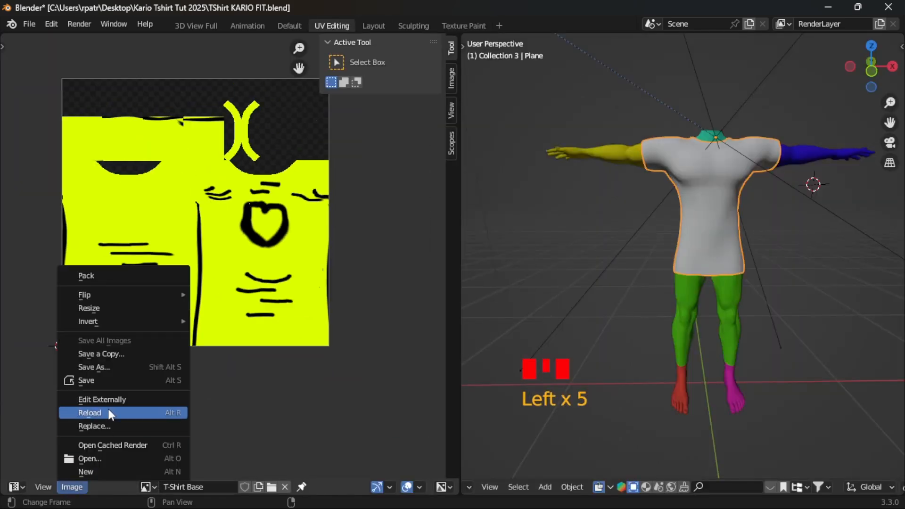
click(109, 413)
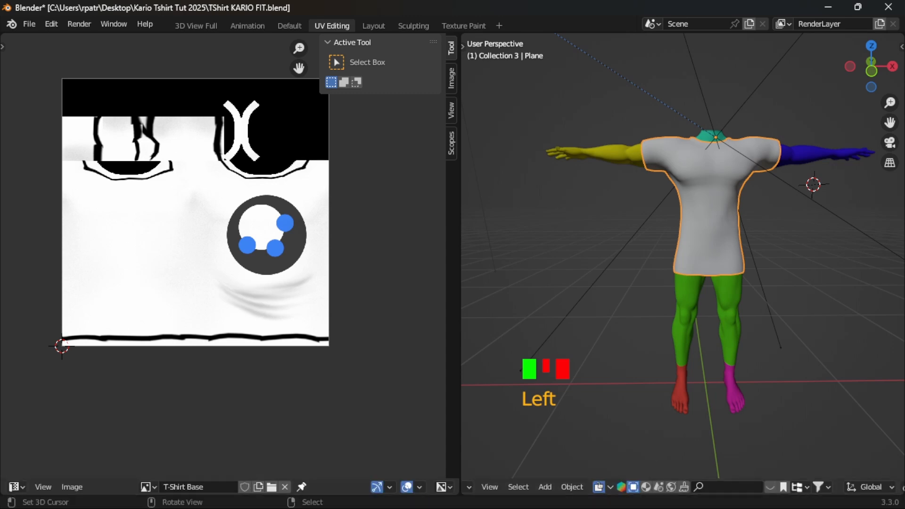
- Switch to GIMP and export the texture again as a PNG, replacing the existing T-Shirt Base Circles Texture.png
click(628, 500)
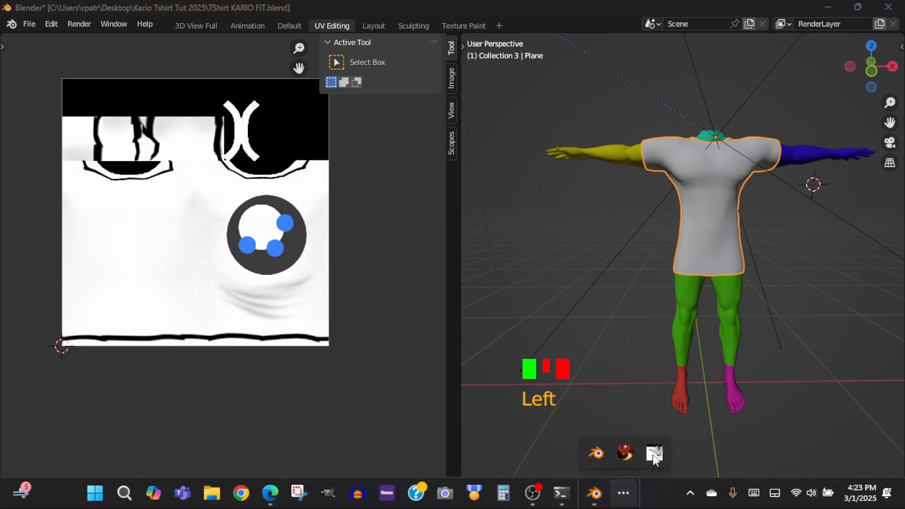
click(654, 454)
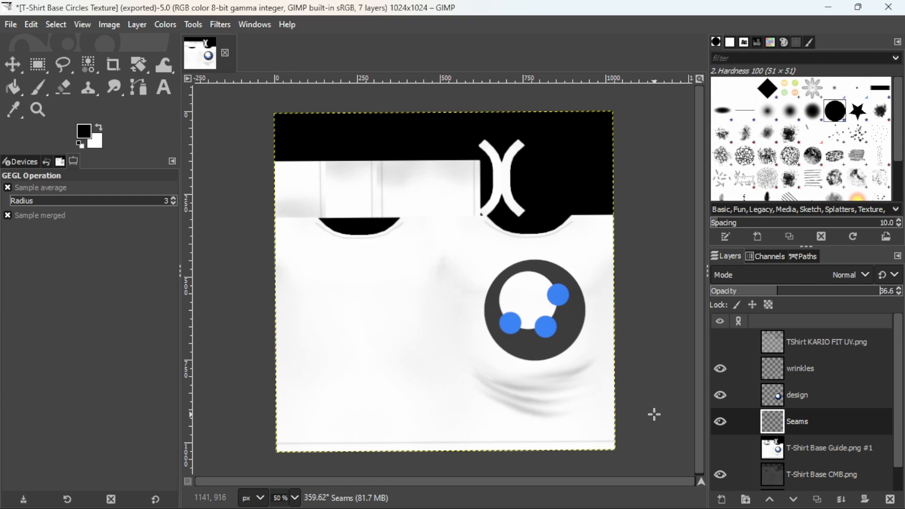
click(10, 25)
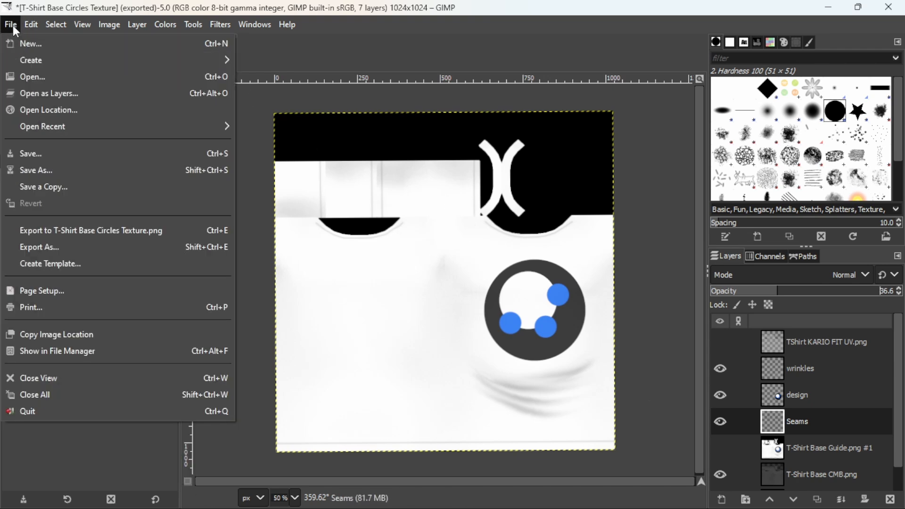
click(34, 247)
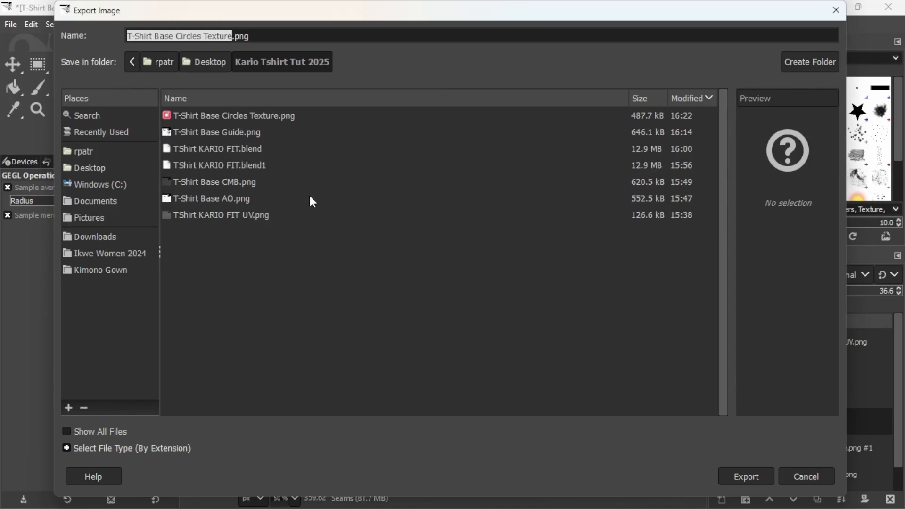
click(259, 115)
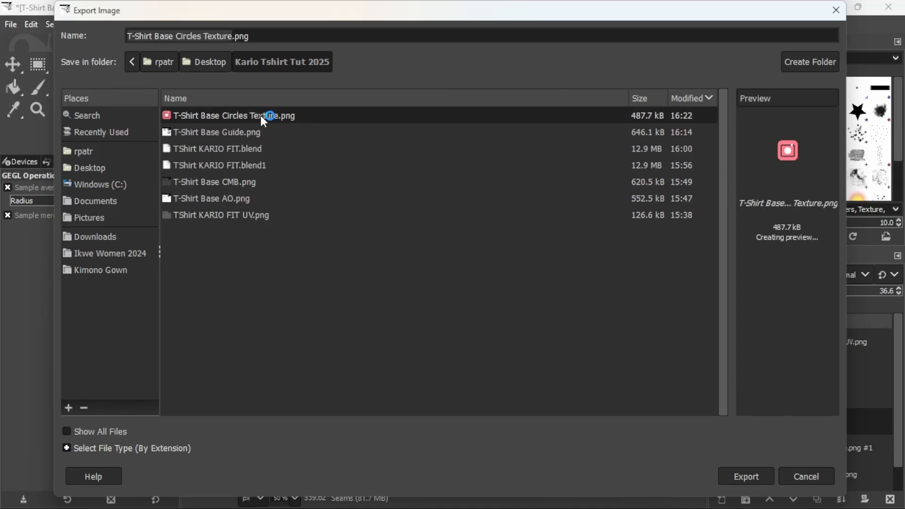
click(735, 477)
click(508, 312)
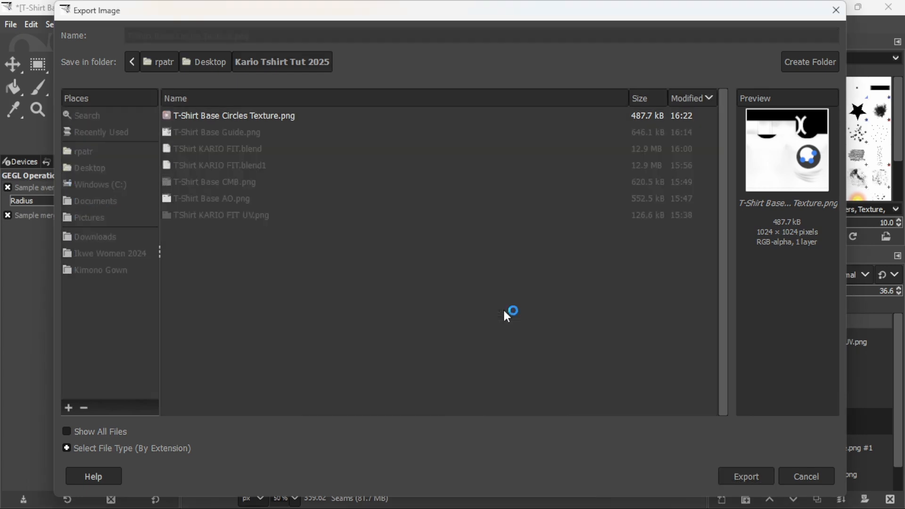
click(459, 416)
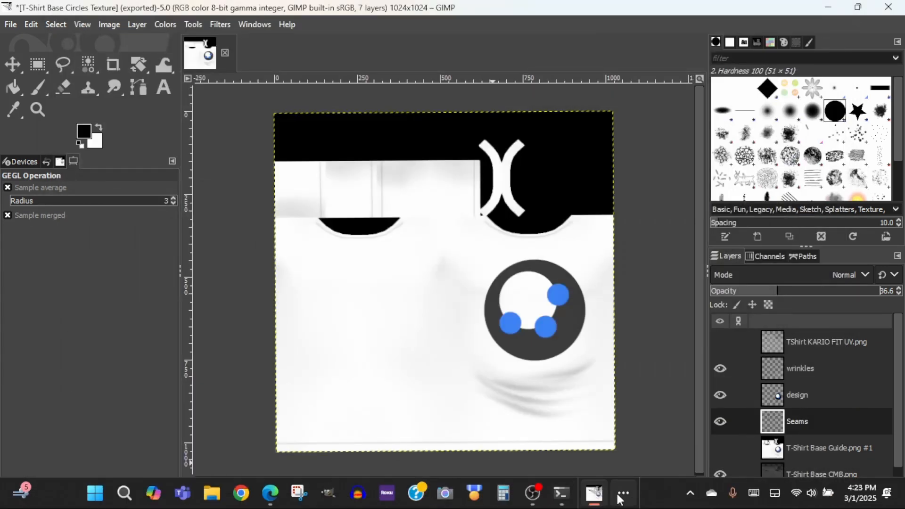
- Switch back to Blender and reload the T-Shirt Base image in the UV Editing workspace
click(621, 496)
click(598, 457)
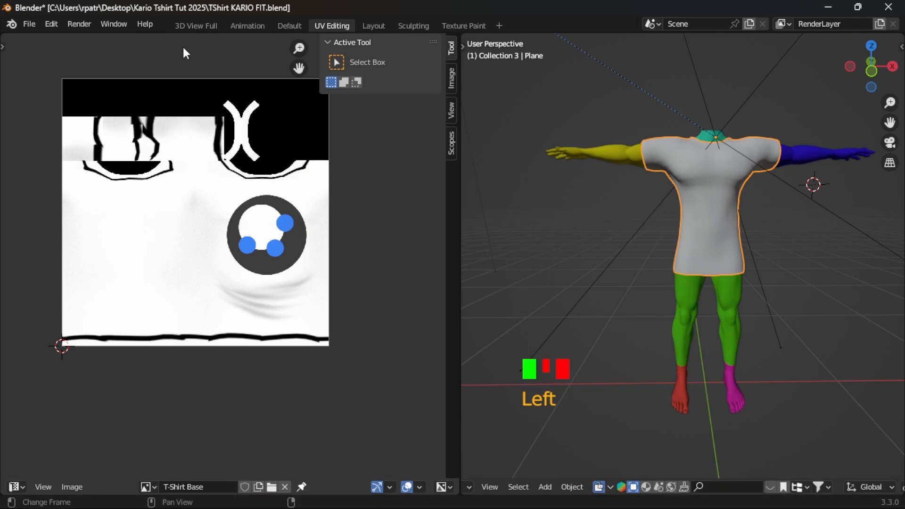
click(73, 486)
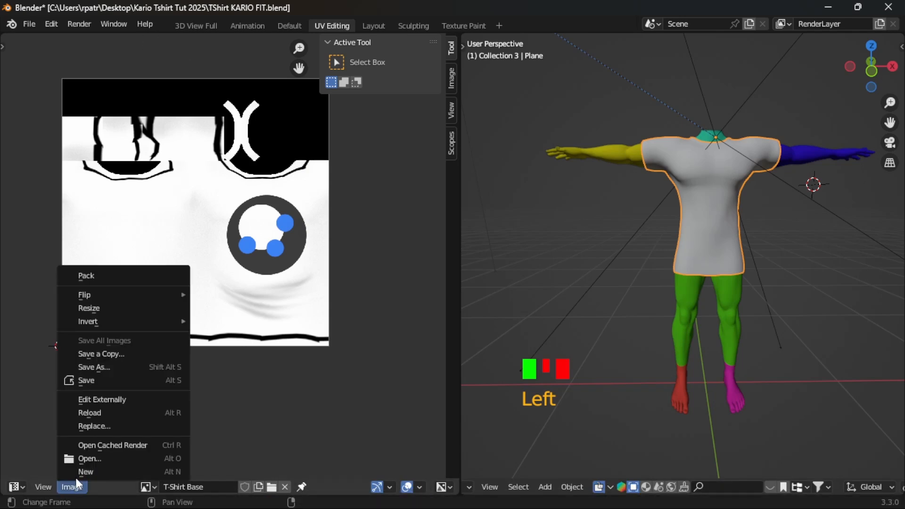
click(105, 414)
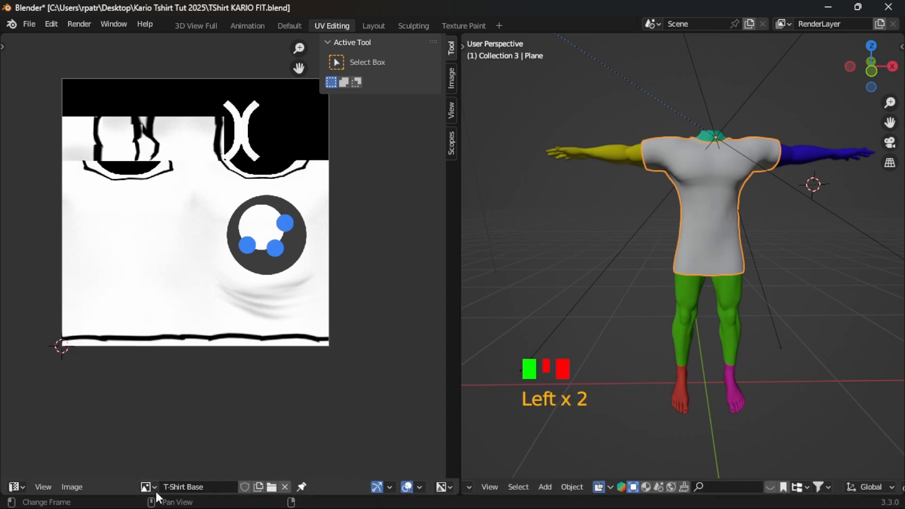
- Display T-Shirt Base Circles Texture.png in the UV editor and reload it from disk
drag(154, 490, 180, 367)
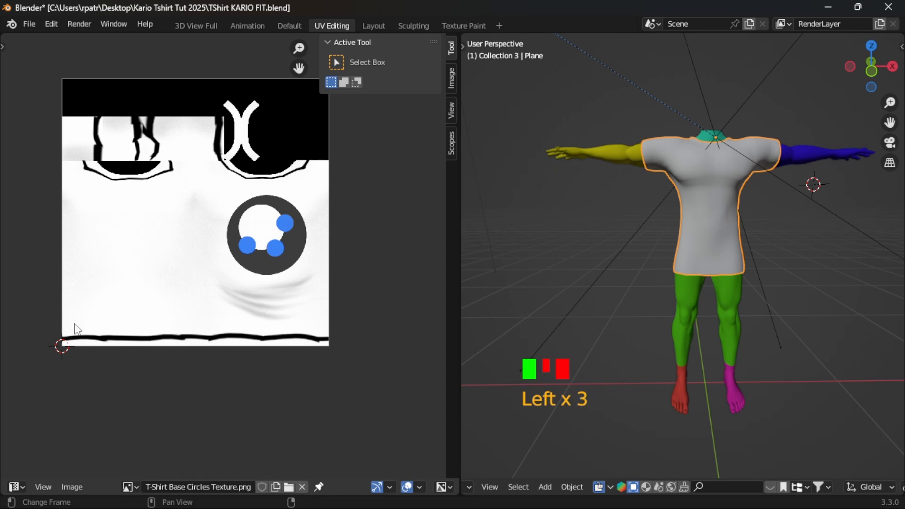
click(77, 486)
click(108, 413)
- Switch to GIMP to check the layered T-shirt texture, and return to Blender
click(623, 494)
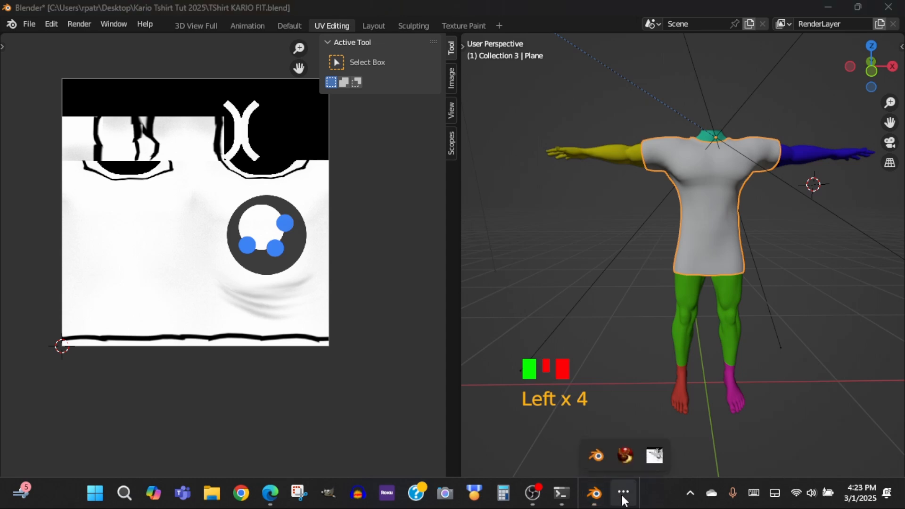
click(533, 492)
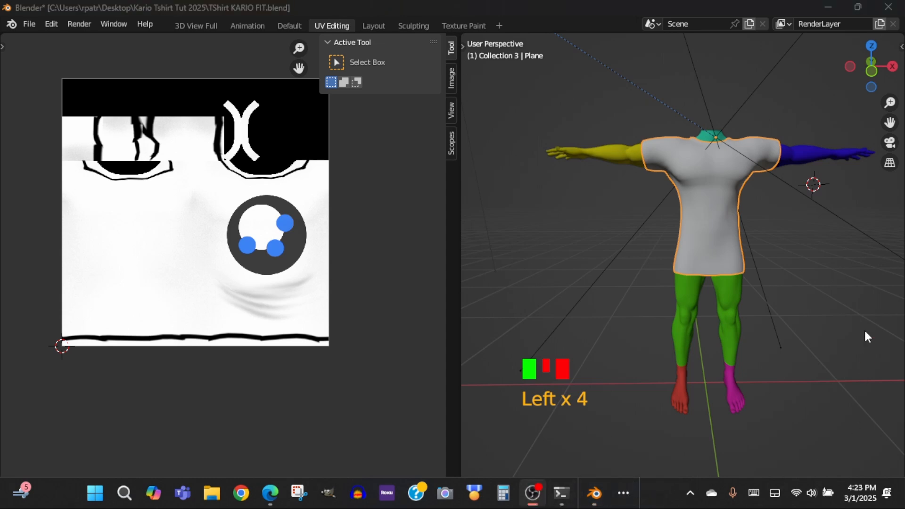
click(623, 486)
click(653, 451)
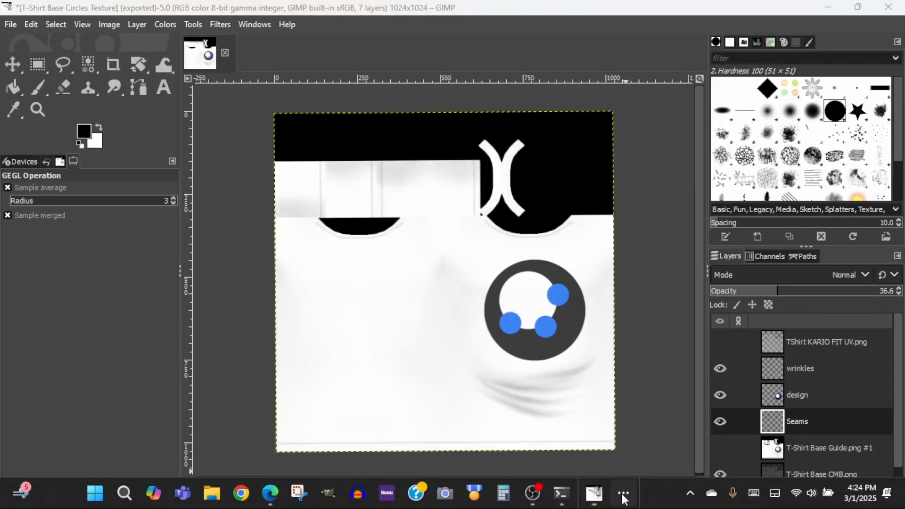
click(621, 493)
click(596, 454)
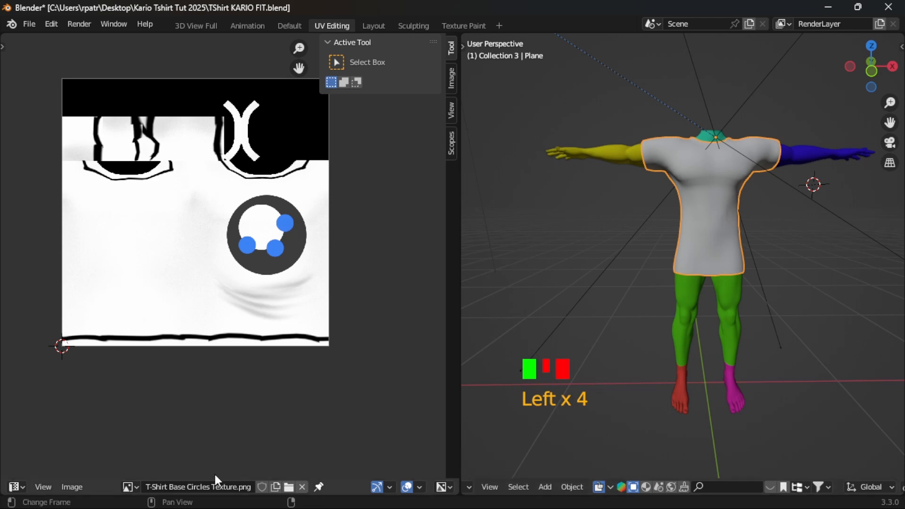
- Go to the Texture Paint workspace and reload T-Shirt Base Circles Texture.png from disk
click(138, 487)
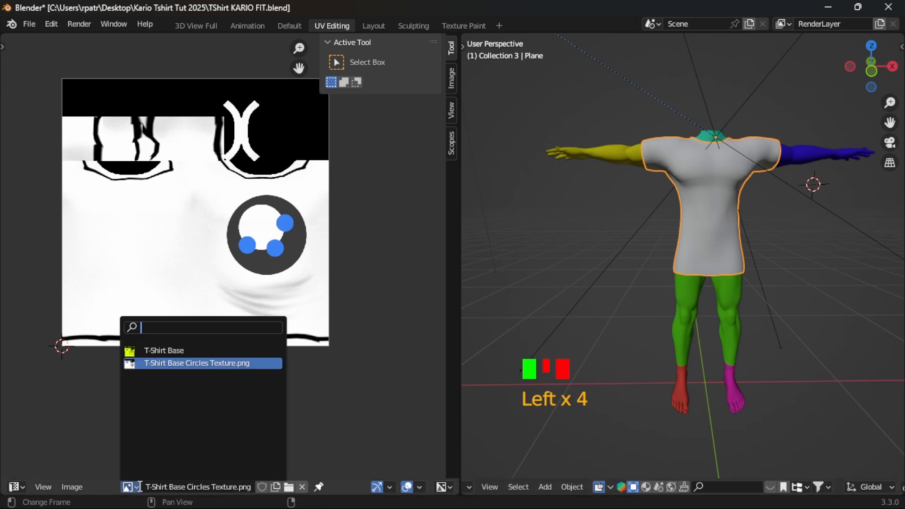
click(289, 487)
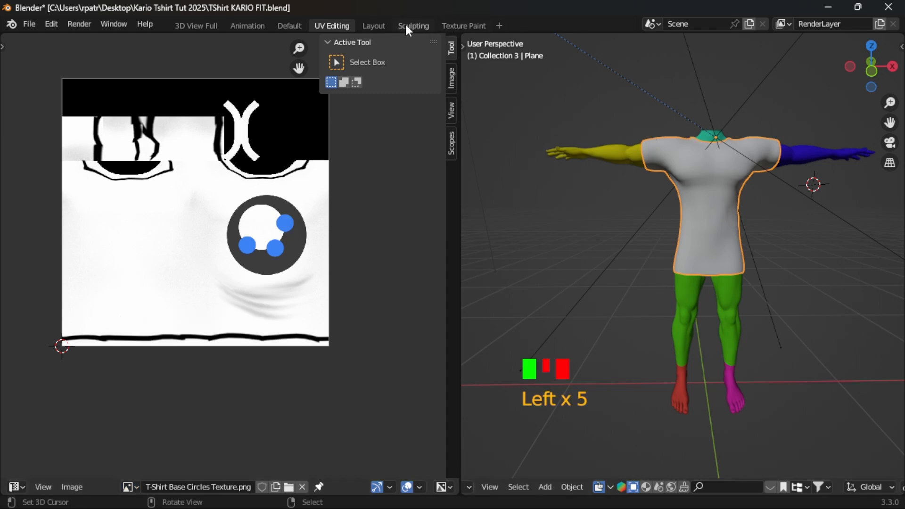
click(471, 26)
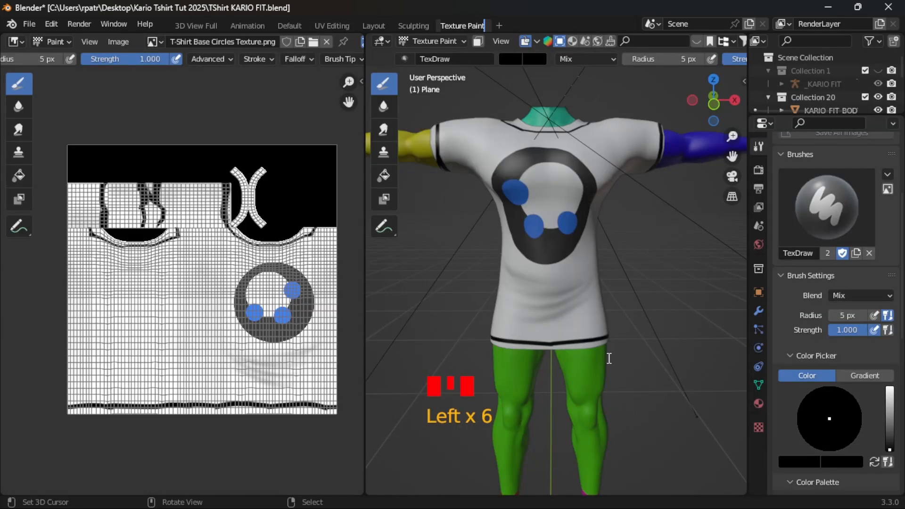
click(156, 42)
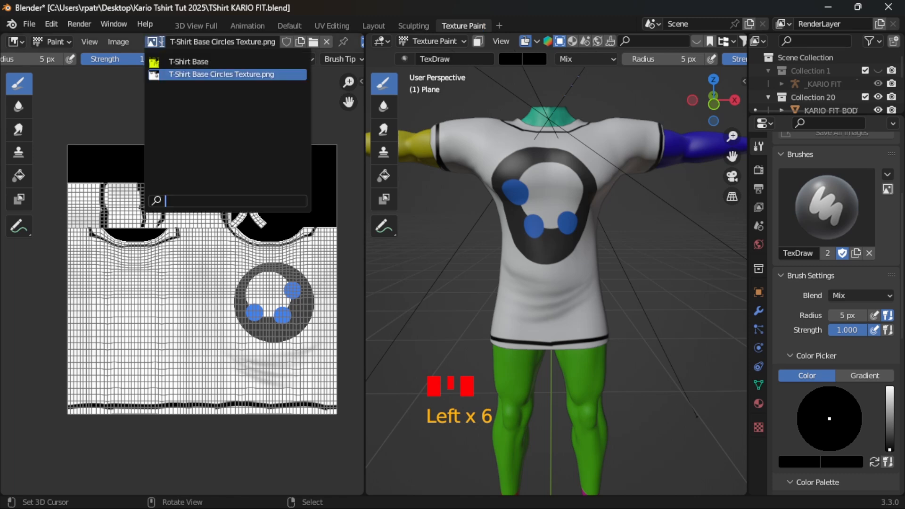
click(118, 41)
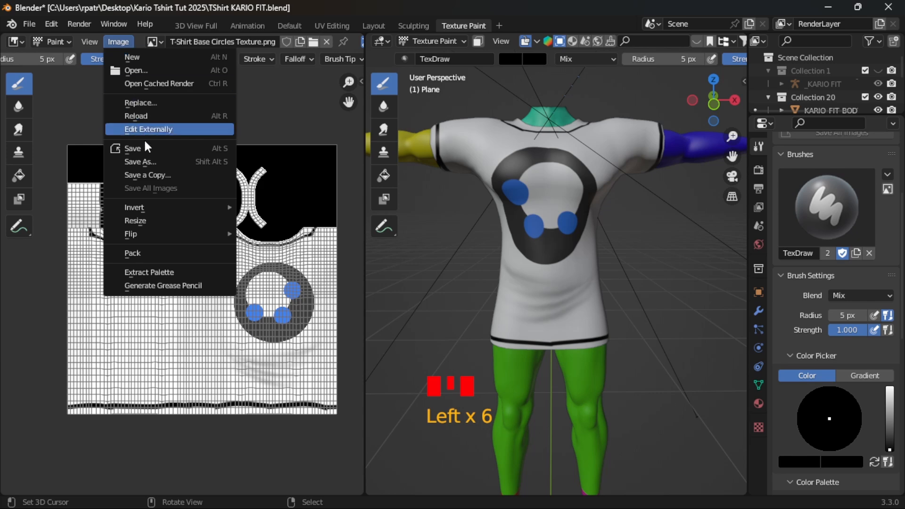
click(147, 116)
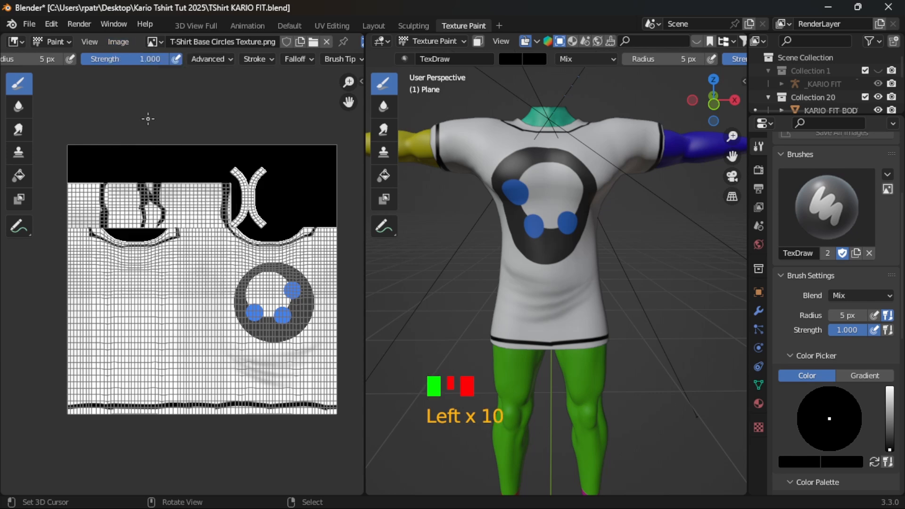
- Open T-Shirt Base Circles Texture.png from disk as the material's base color image and display the T-Shirt Base Circles Texture.png.001 copy in the image editor
click(760, 404)
click(789, 225)
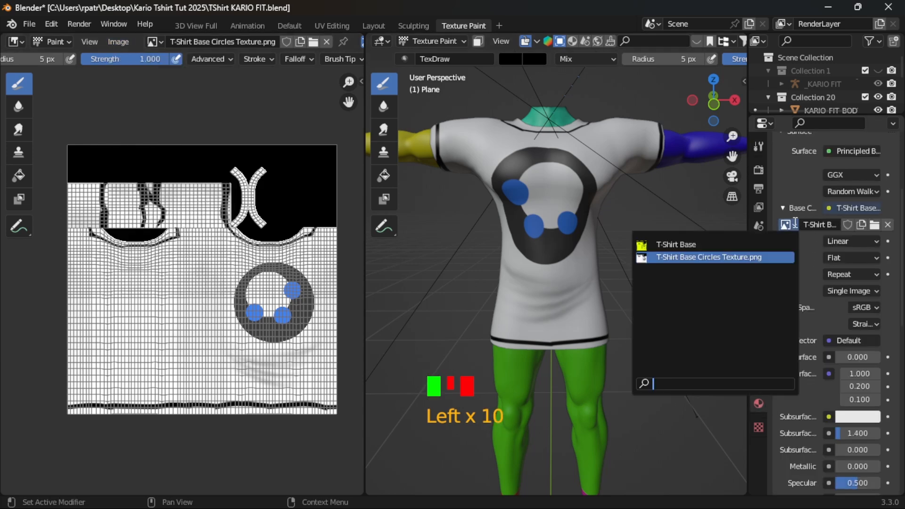
click(740, 255)
click(875, 225)
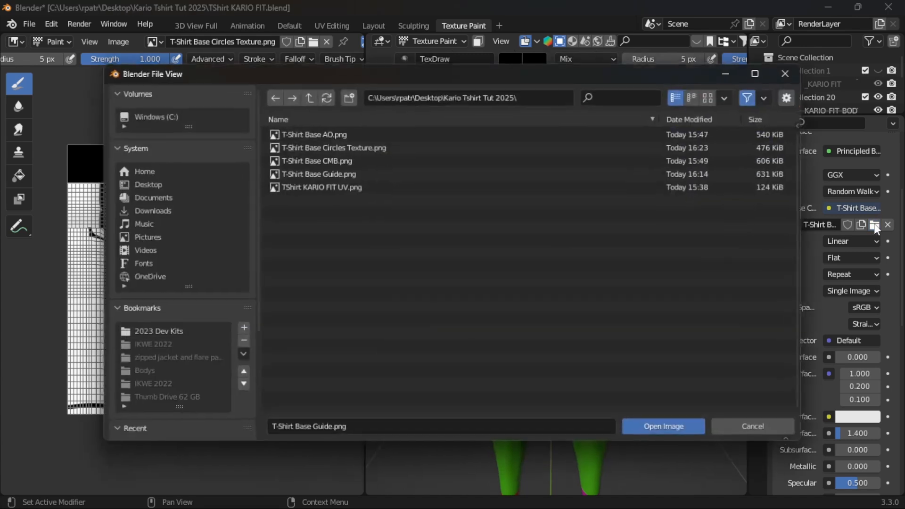
click(339, 147)
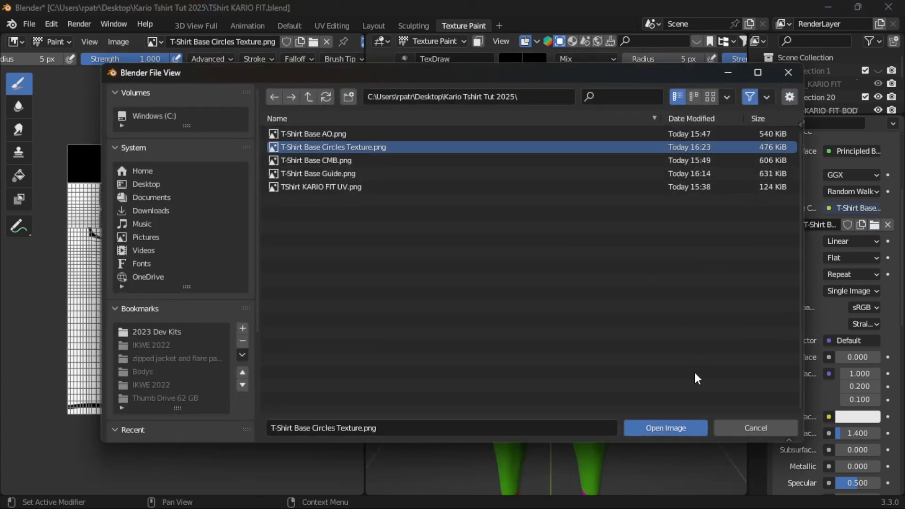
click(651, 428)
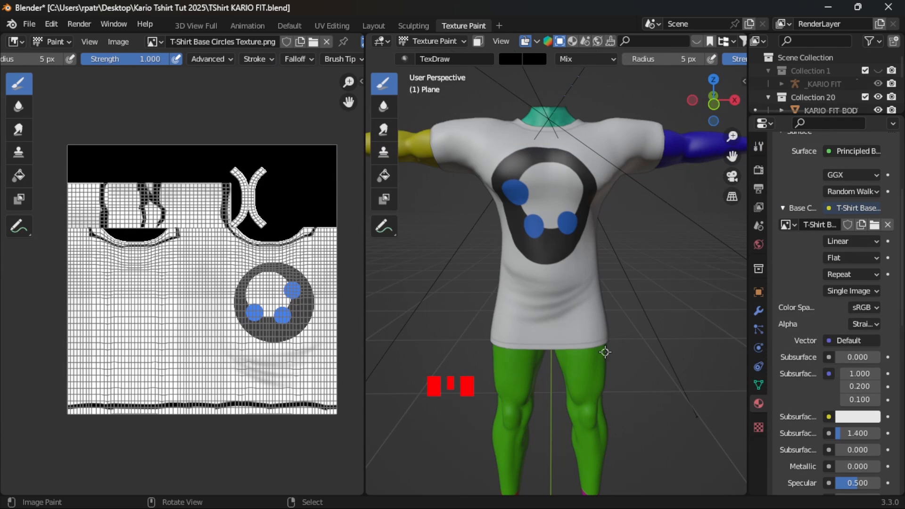
click(162, 42)
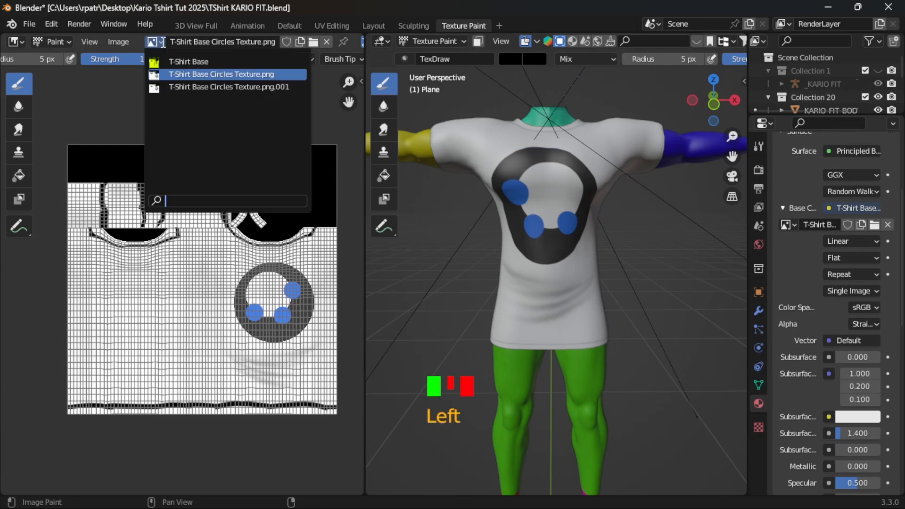
click(175, 86)
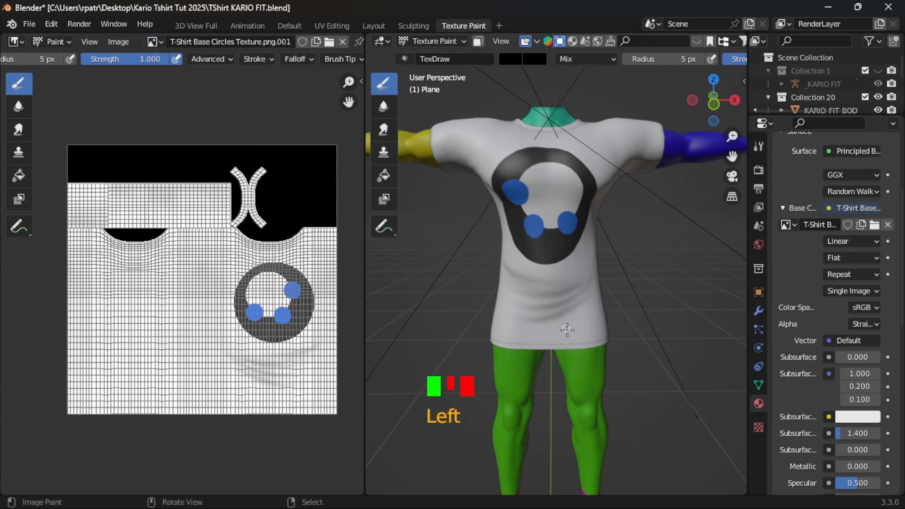
- Paint short black strokes near one sleeve's hem and across the gaps in the neckline seam on both shoulders
scroll(610, 334, up, 3)
scroll(610, 335, up, 2)
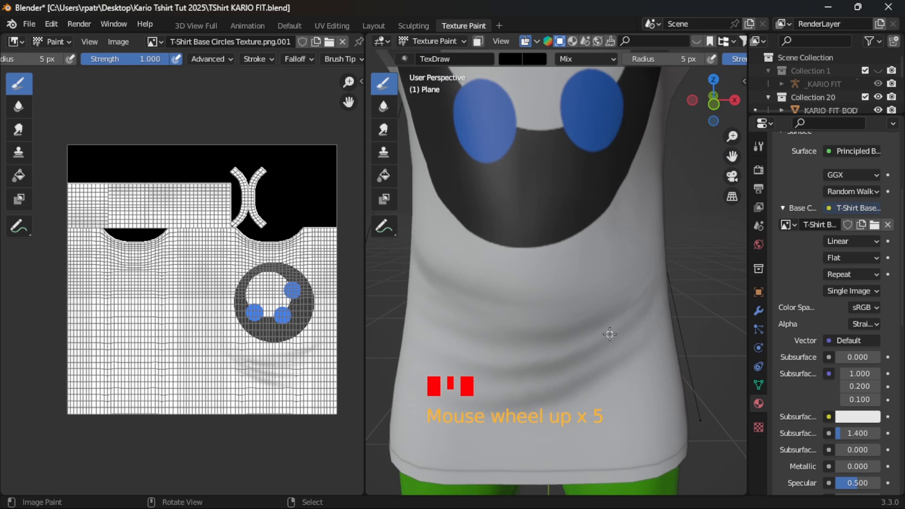
scroll(609, 334, down, 5)
middle_drag(577, 245, 524, 315)
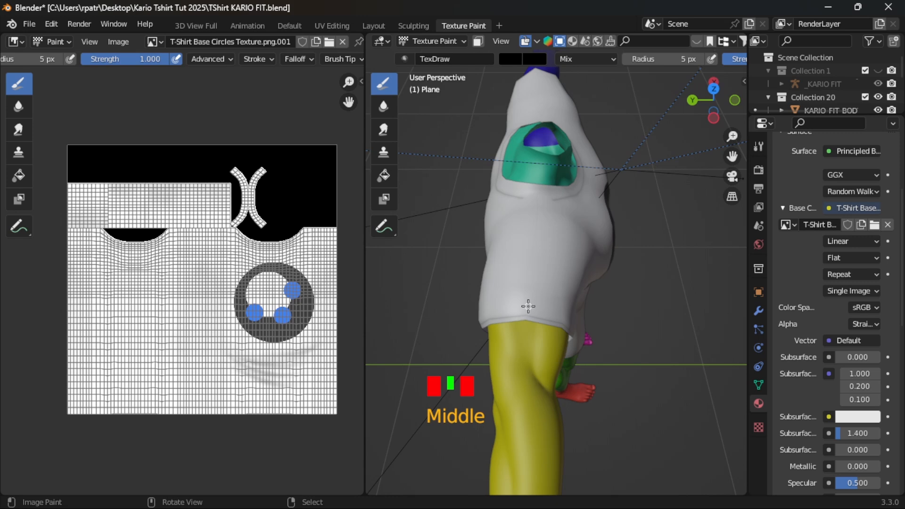
drag(512, 303, 552, 305)
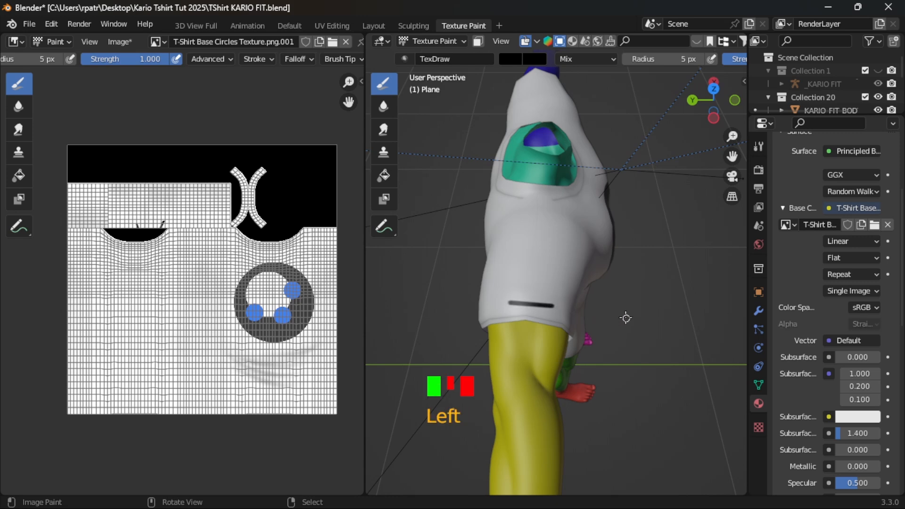
middle_drag(626, 318, 599, 330)
scroll(530, 269, up, 2)
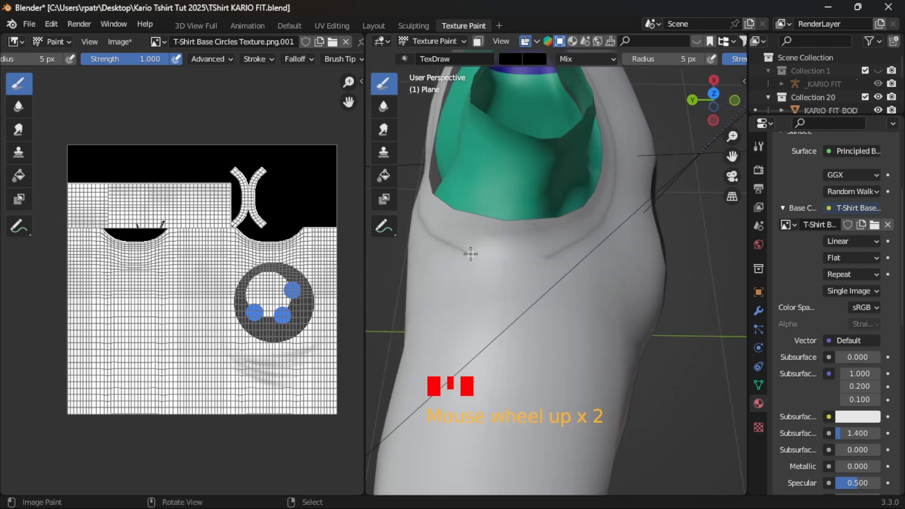
drag(470, 254, 505, 260)
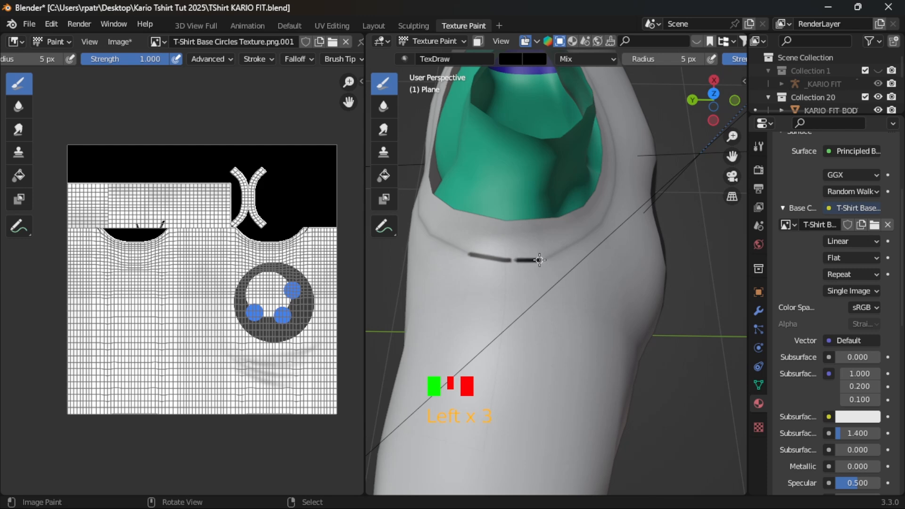
middle_drag(592, 288, 551, 291)
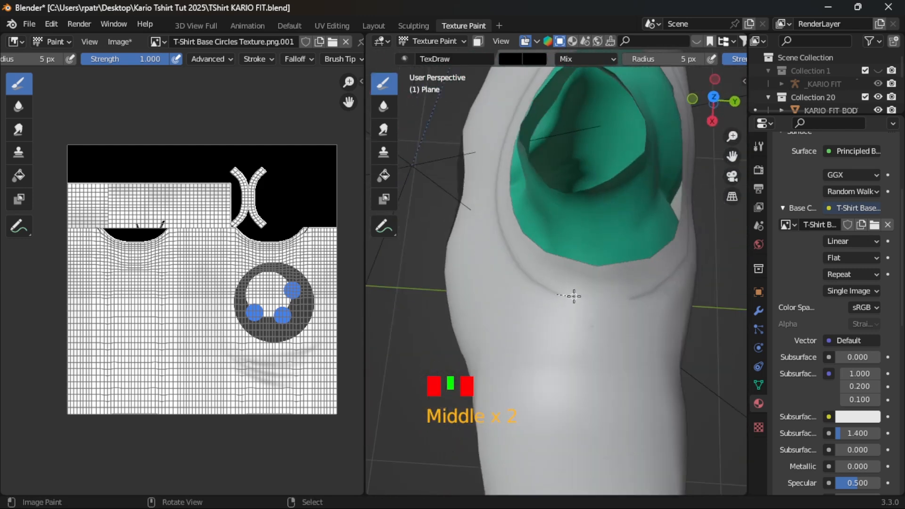
drag(557, 295, 643, 305)
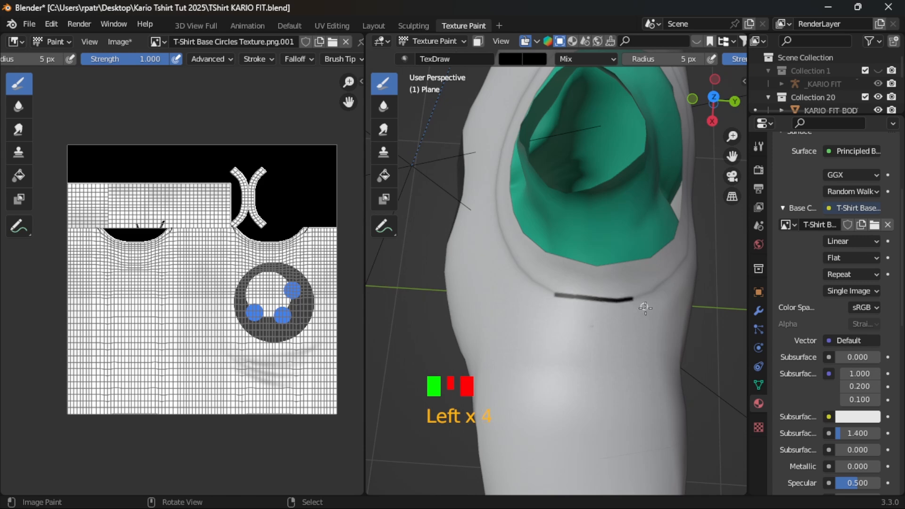
- Examine the textured T-shirt on the model from the front, from above and at an angle
mouse_move(643, 305)
middle_down()
mouse_move(493, 323)
mouse_move(664, 220)
mouse_move(519, 213)
mouse_move(440, 188)
mouse_move(533, 212)
mouse_move(412, 211)
mouse_move(629, 243)
mouse_move(499, 358)
mouse_move(539, 304)
mouse_move(592, 313)
mouse_move(477, 313)
mouse_move(493, 320)
mouse_move(489, 333)
middle_up()
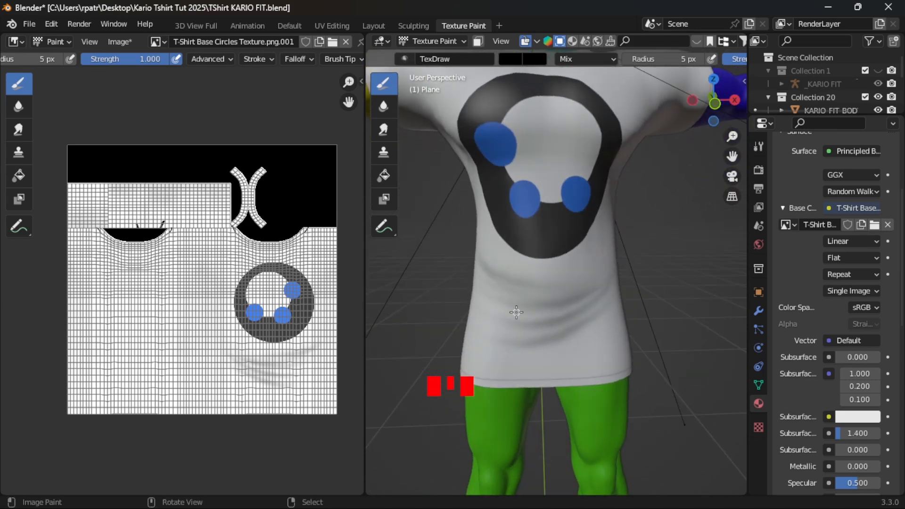
scroll(516, 314, down, 3)
middle_drag(542, 242, 538, 191)
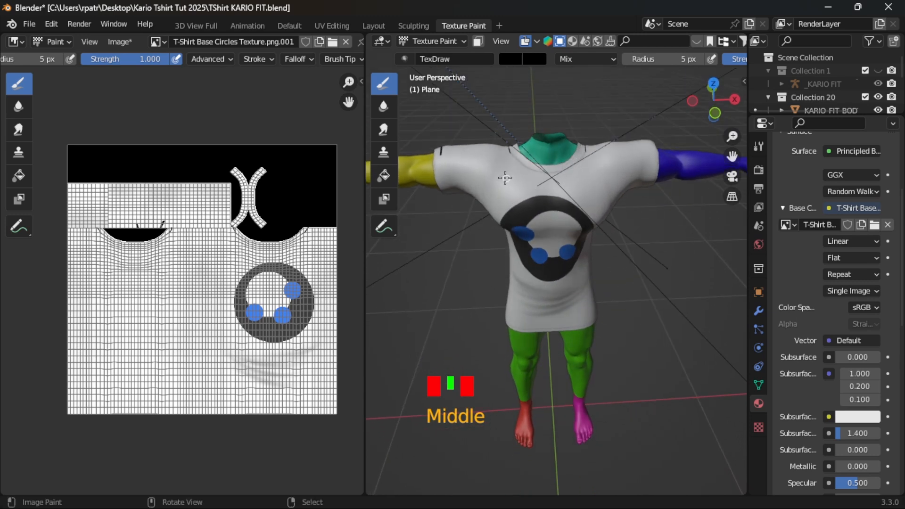
middle_drag(448, 194, 517, 211)
scroll(647, 300, up, 3)
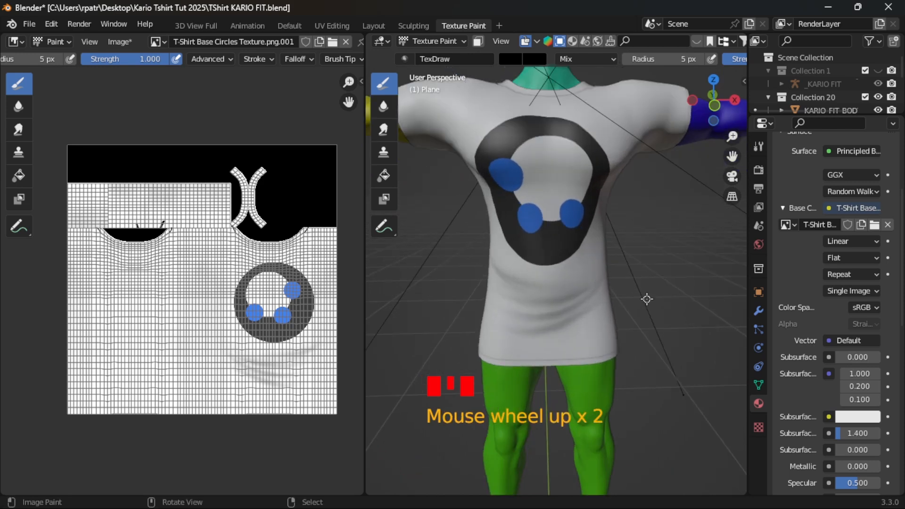
scroll(647, 300, down, 3)
middle_drag(649, 291, 611, 291)
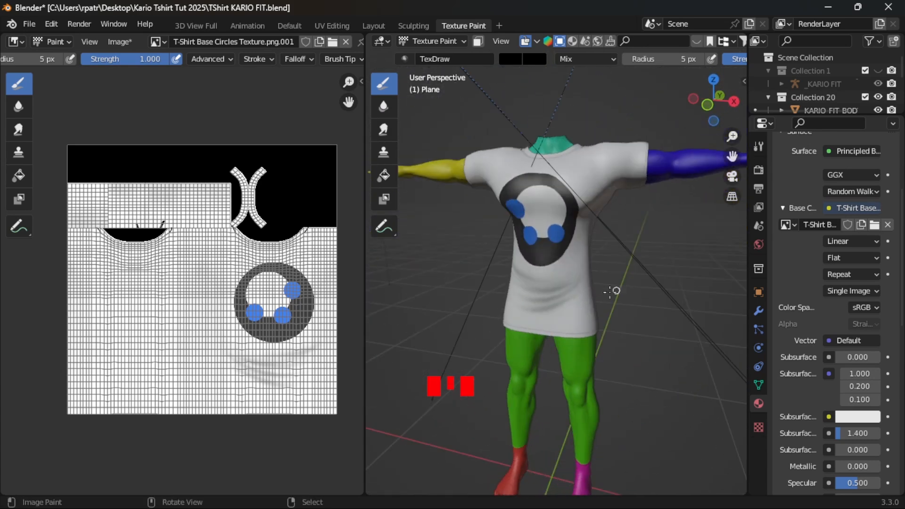
middle_drag(449, 319, 445, 362)
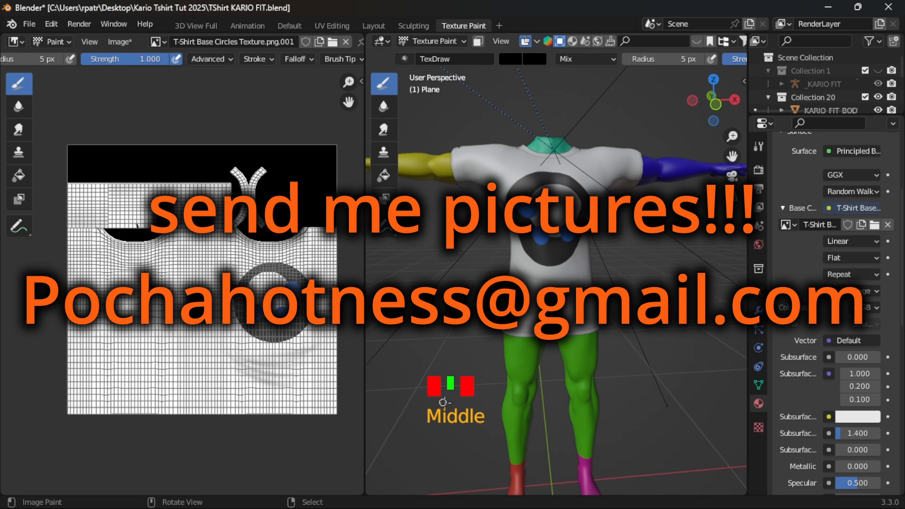
mouse_move(638, 406)
middle_down()
mouse_move(714, 398)
mouse_move(715, 389)
mouse_move(725, 412)
mouse_move(505, 412)
mouse_move(657, 405)
mouse_move(646, 392)
middle_up()
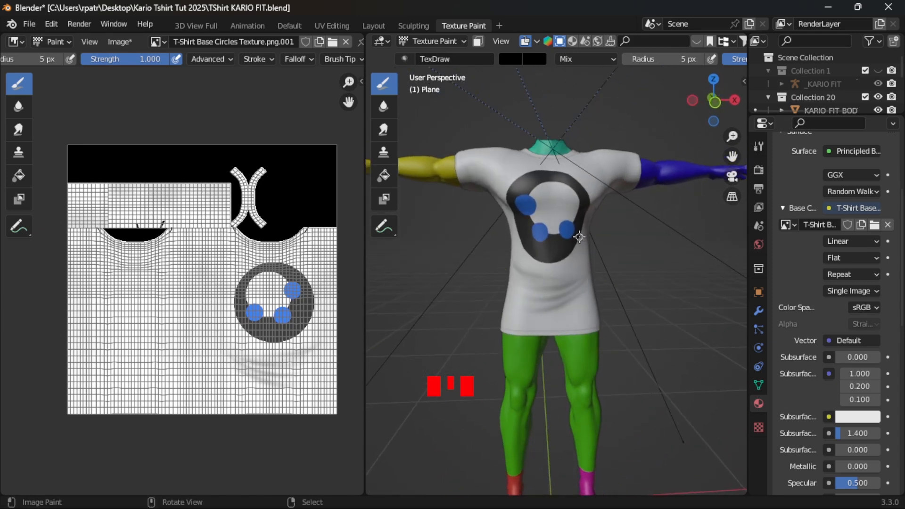
- Save the Blender file TShirt KARIO FIT.blend
click(28, 24)
click(47, 125)
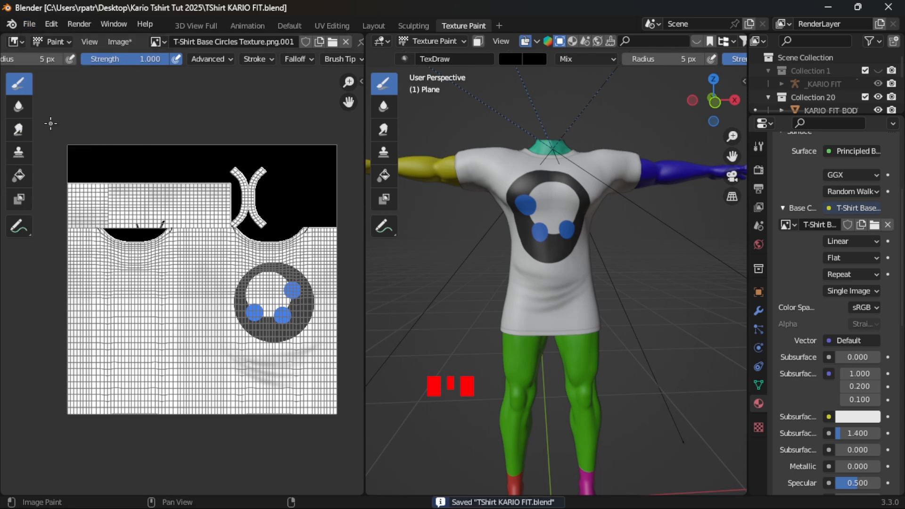
- Switch to GIMP and save the layered image as T-Shirt Base Circles Texture.xcf in the Desktop folder Kario Tshirt Tut 2025
click(614, 501)
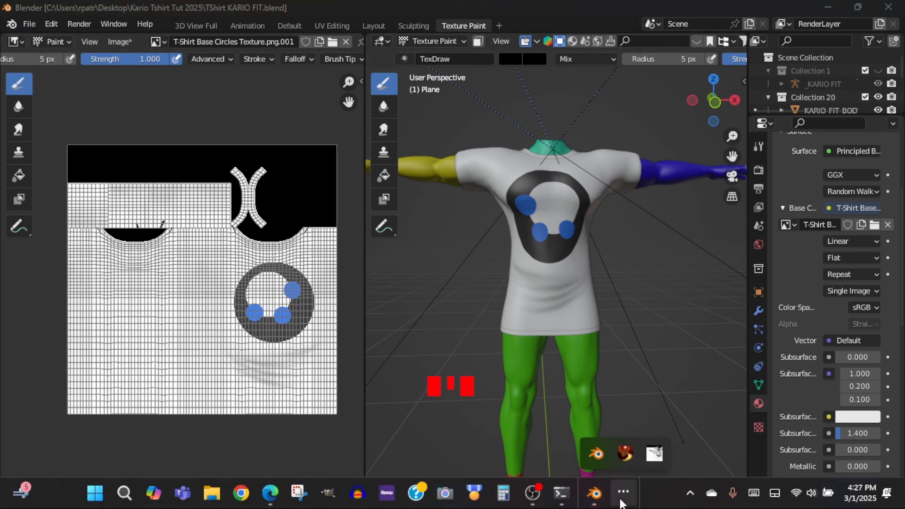
click(654, 451)
click(10, 24)
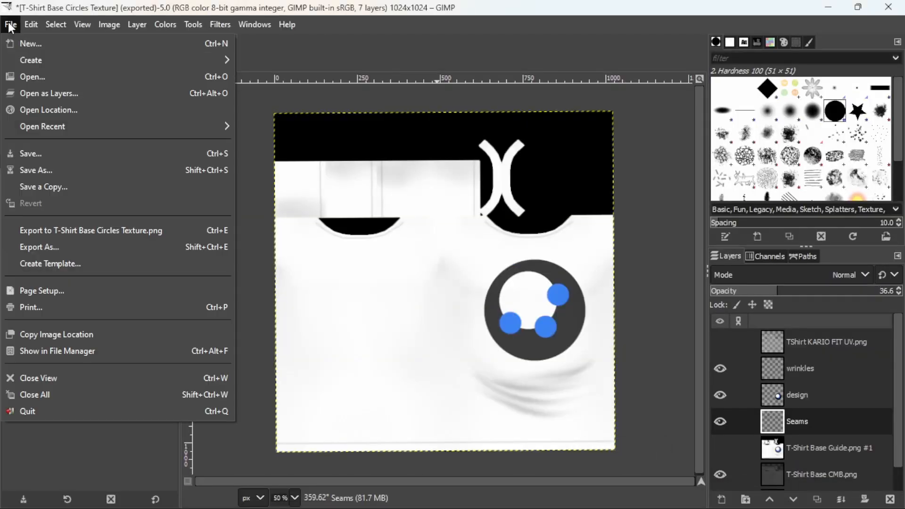
click(38, 169)
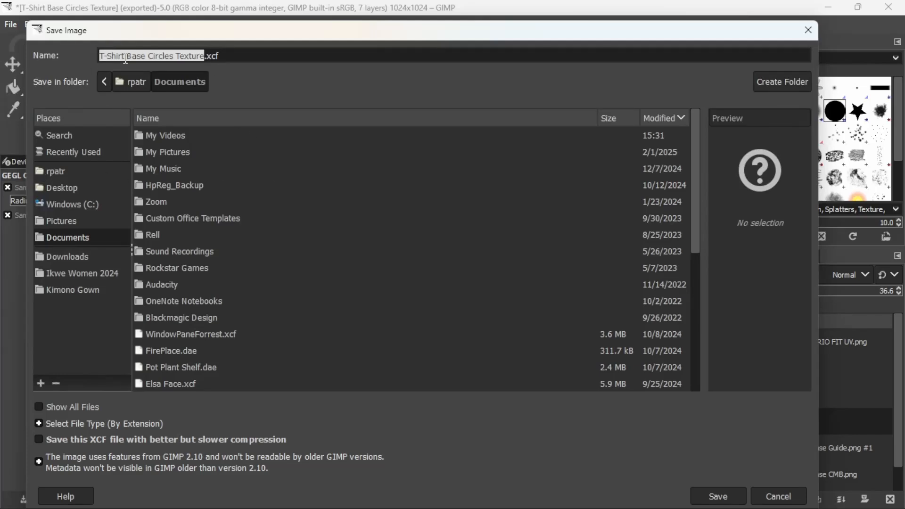
click(59, 187)
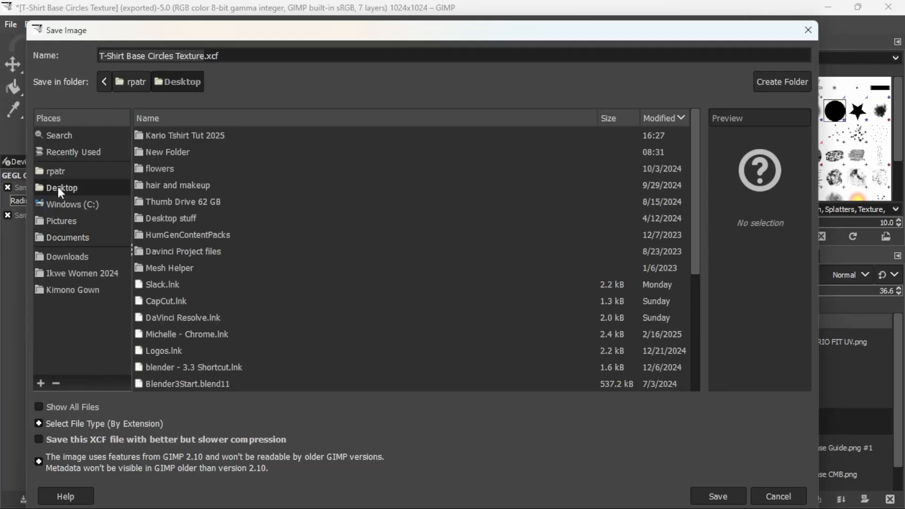
double_click(197, 137)
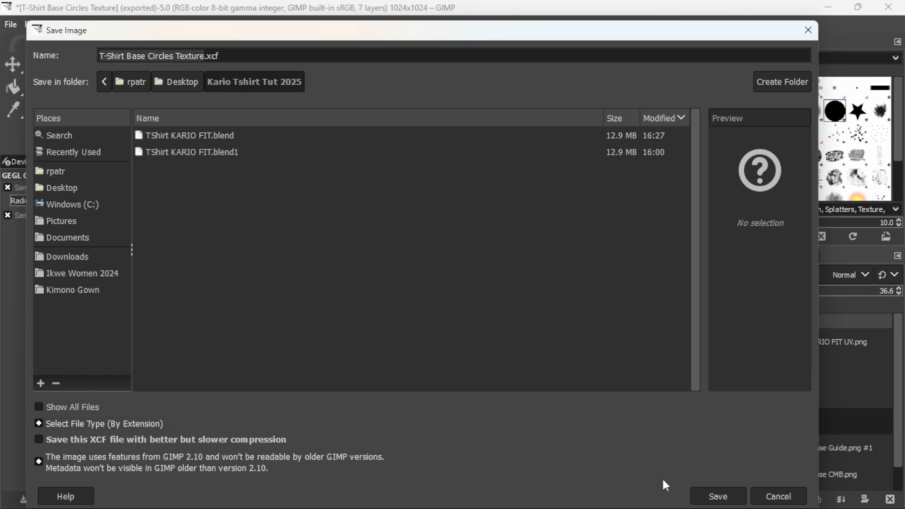
click(715, 497)
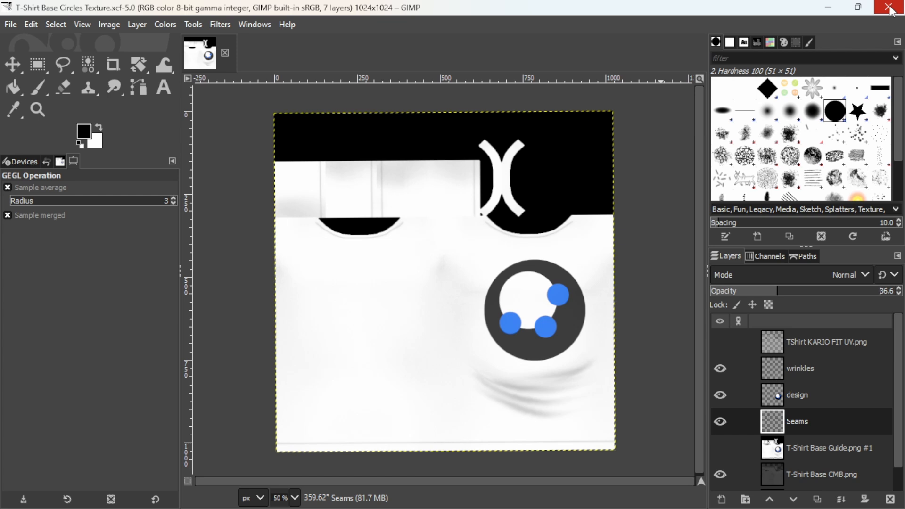
click(533, 495)
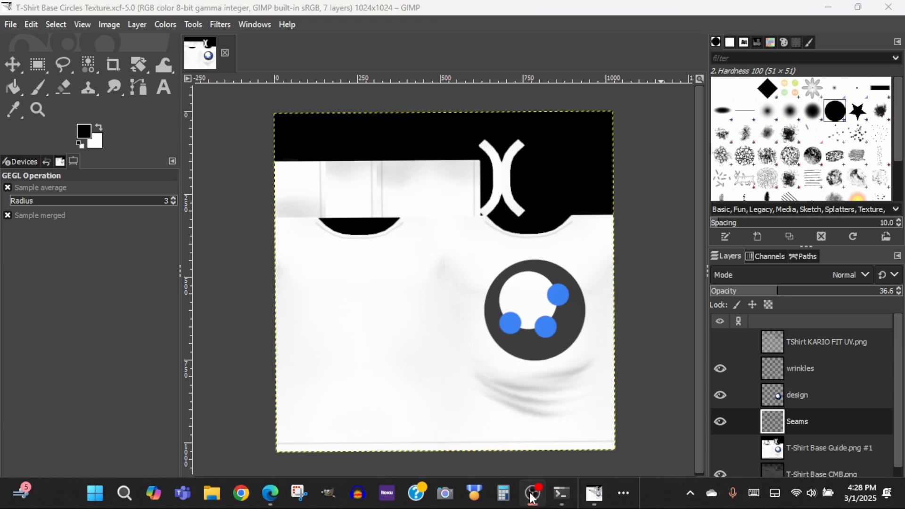